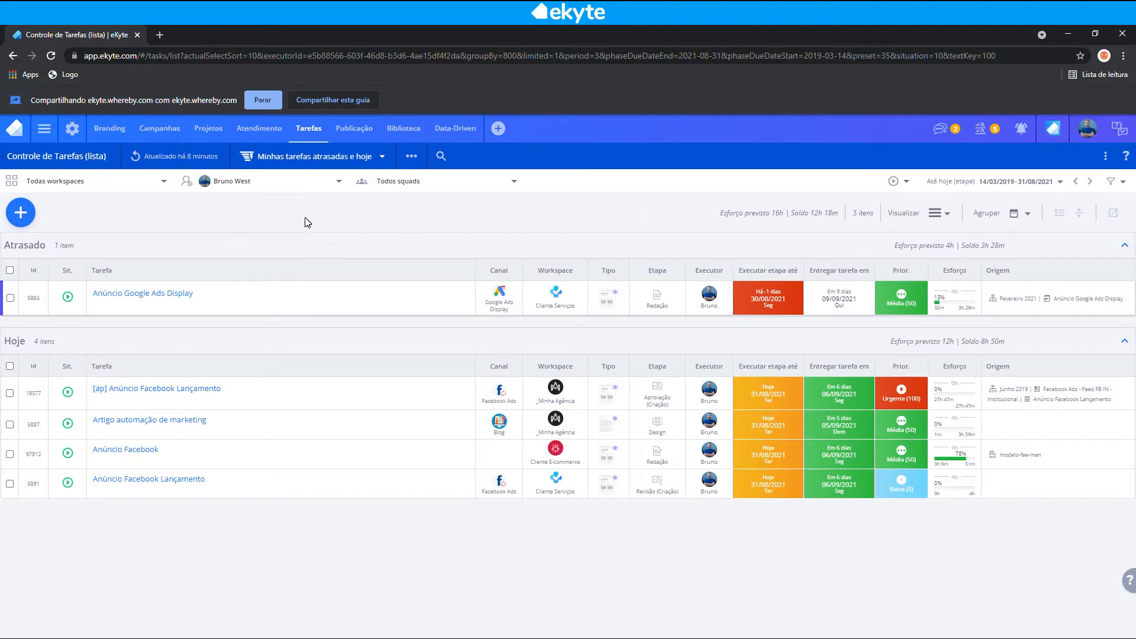
Step: Review the Usuários list in the settings and the form for inviting users, without sending an invitation
click(73, 138)
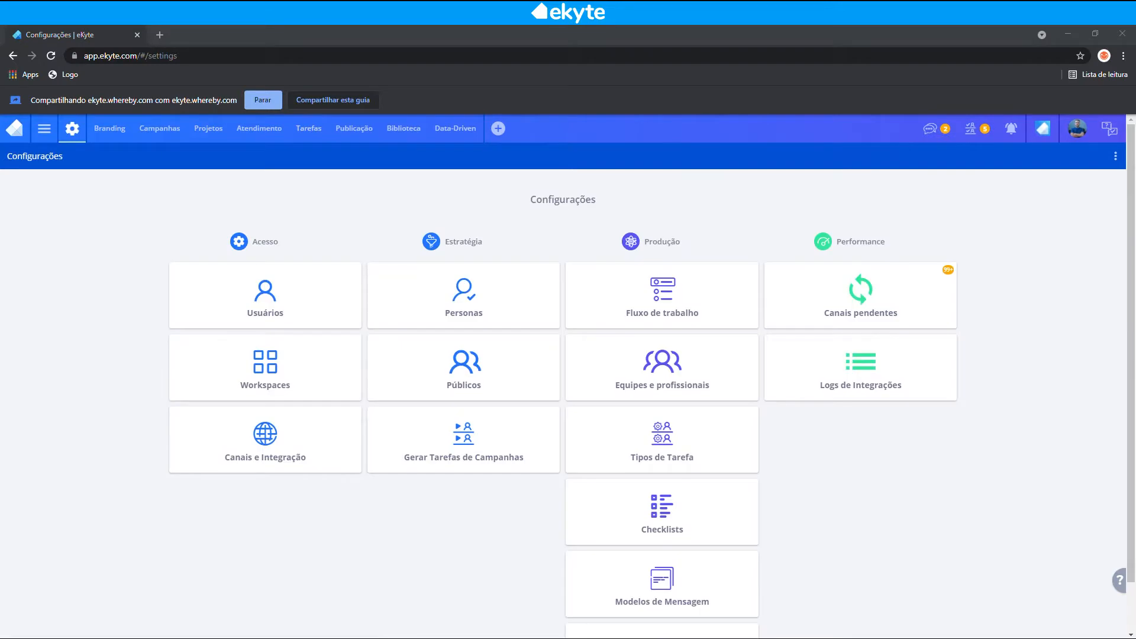
click(348, 589)
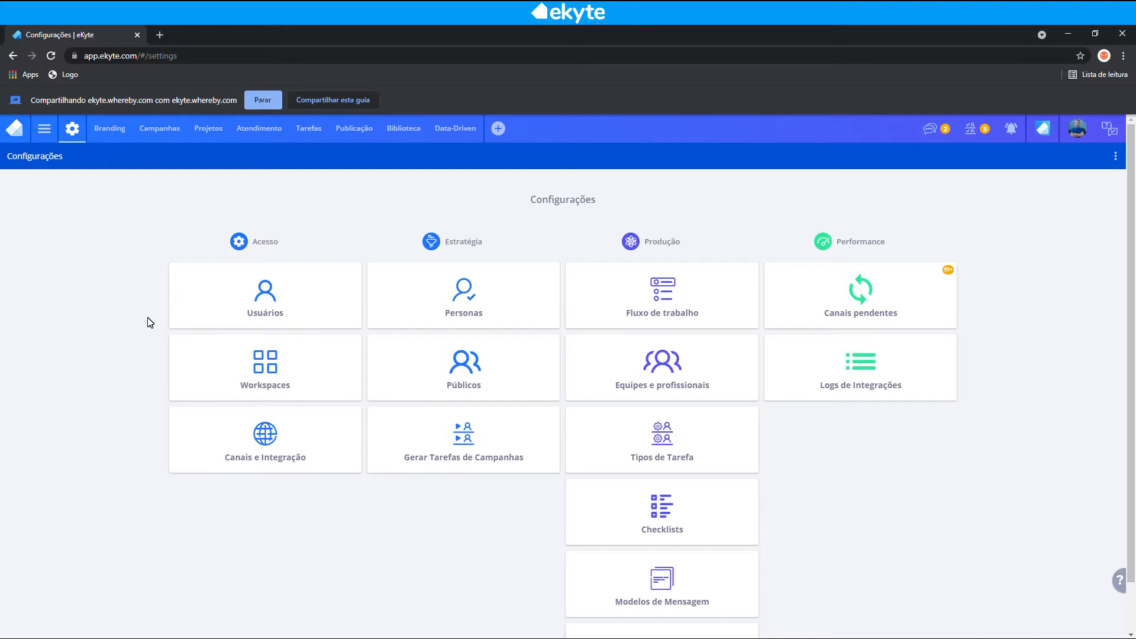
click(215, 286)
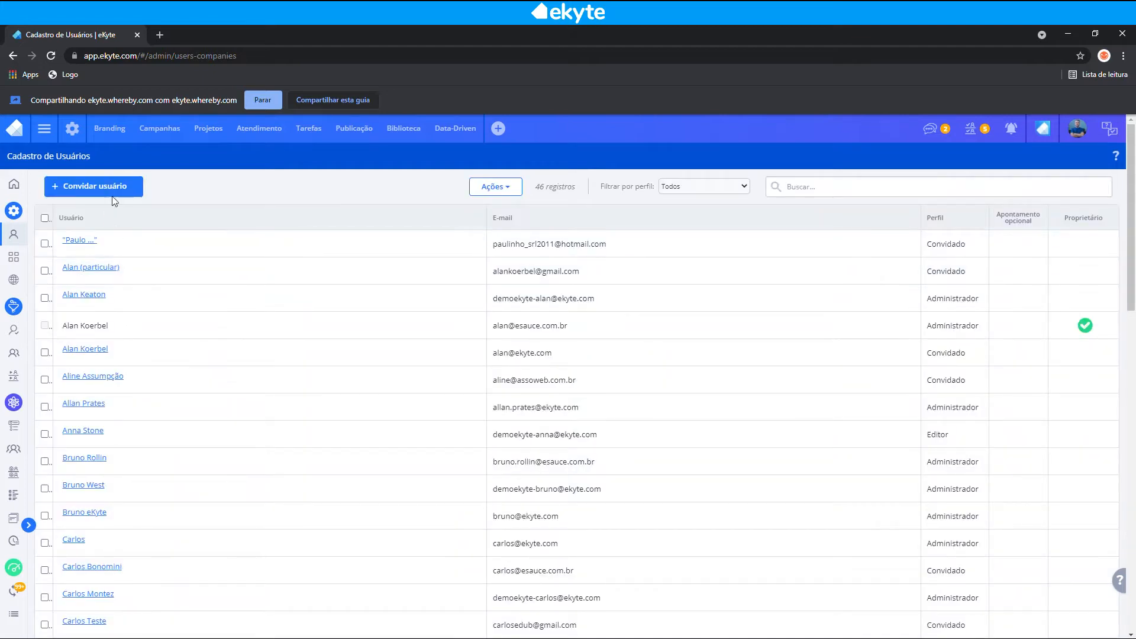
click(114, 188)
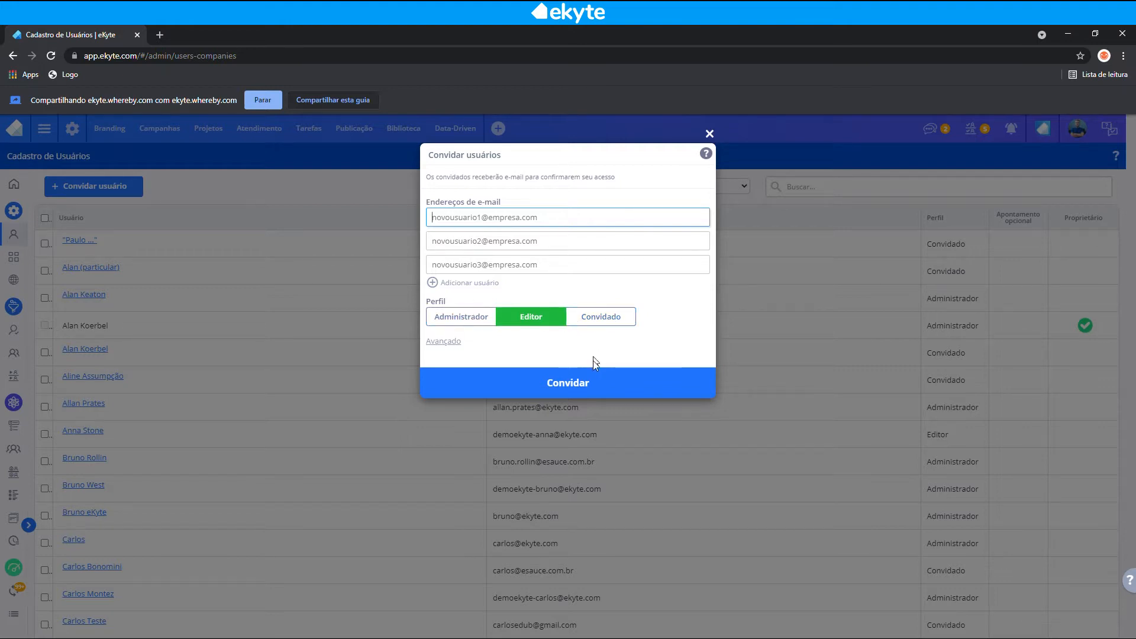
click(709, 134)
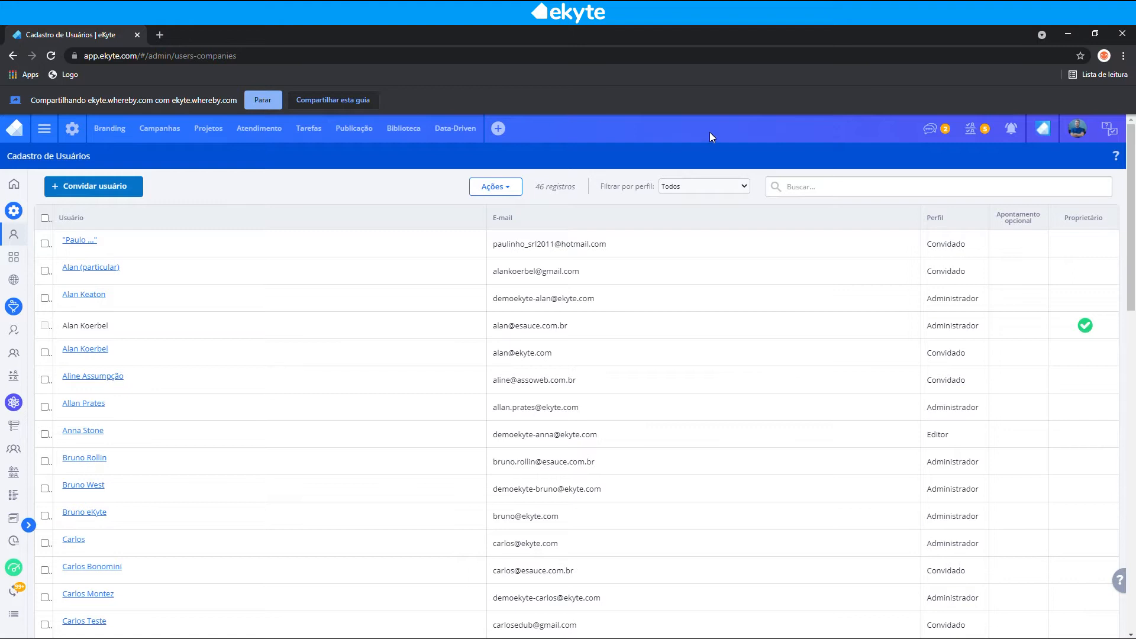
scroll(331, 467, down, 12)
scroll(323, 414, up, 12)
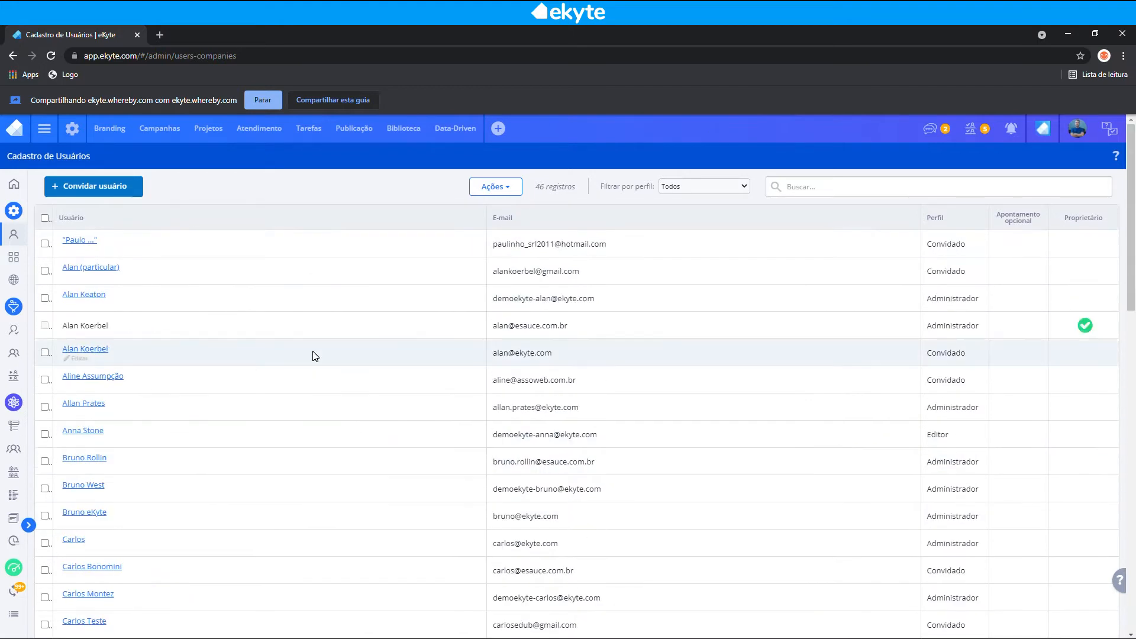
Step: Start a new workspace in the Workspaces settings and name it "cliente empresa teste"
click(77, 131)
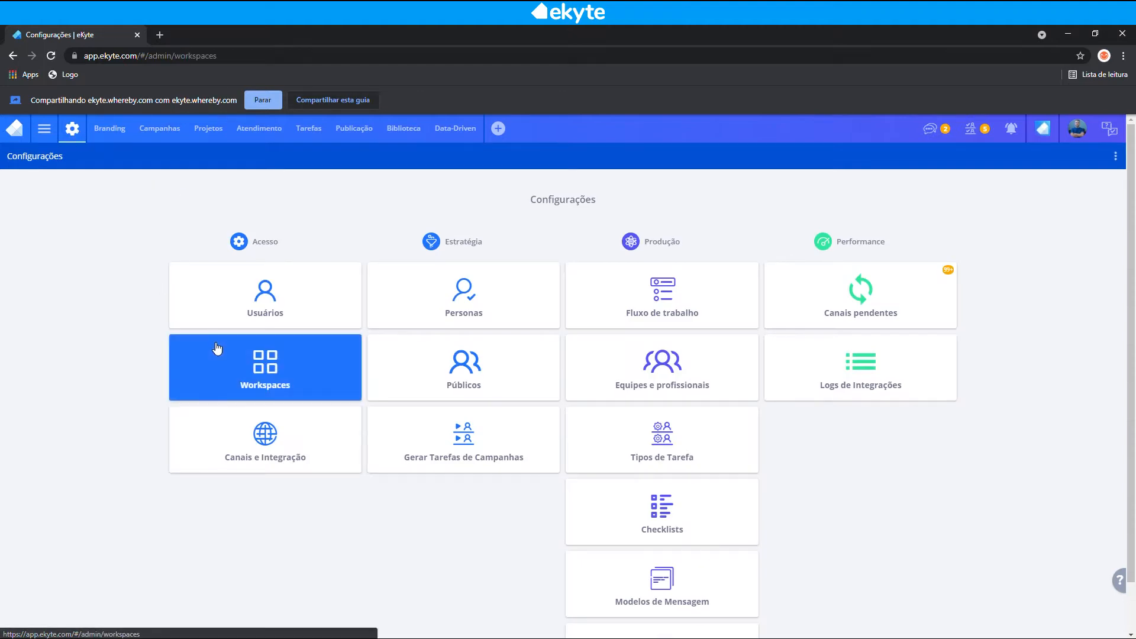
click(217, 348)
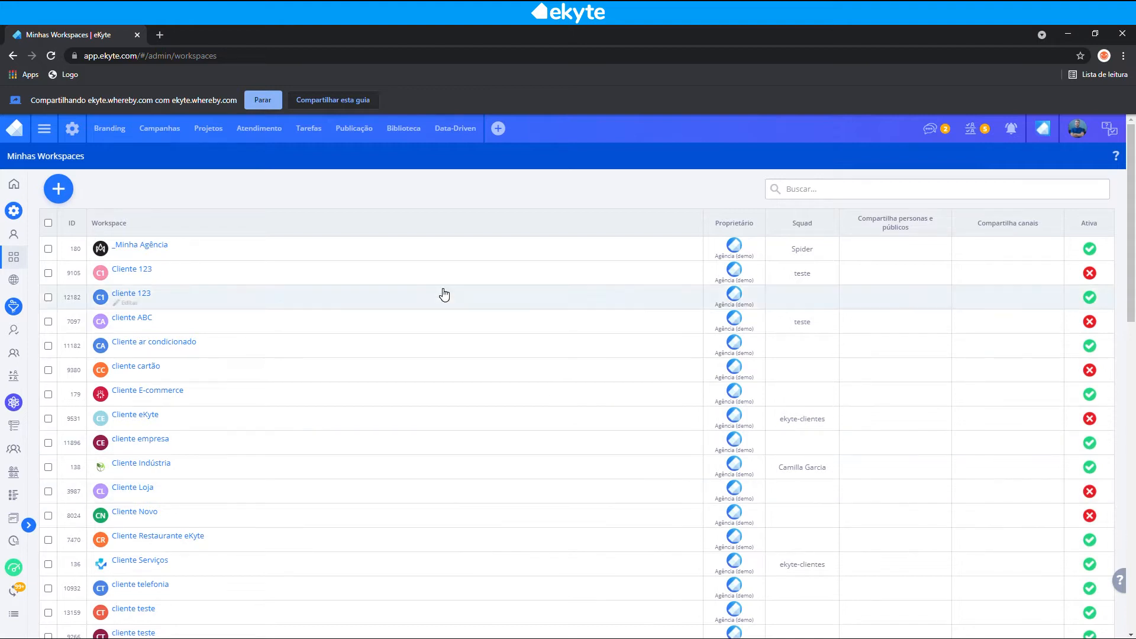
click(59, 190)
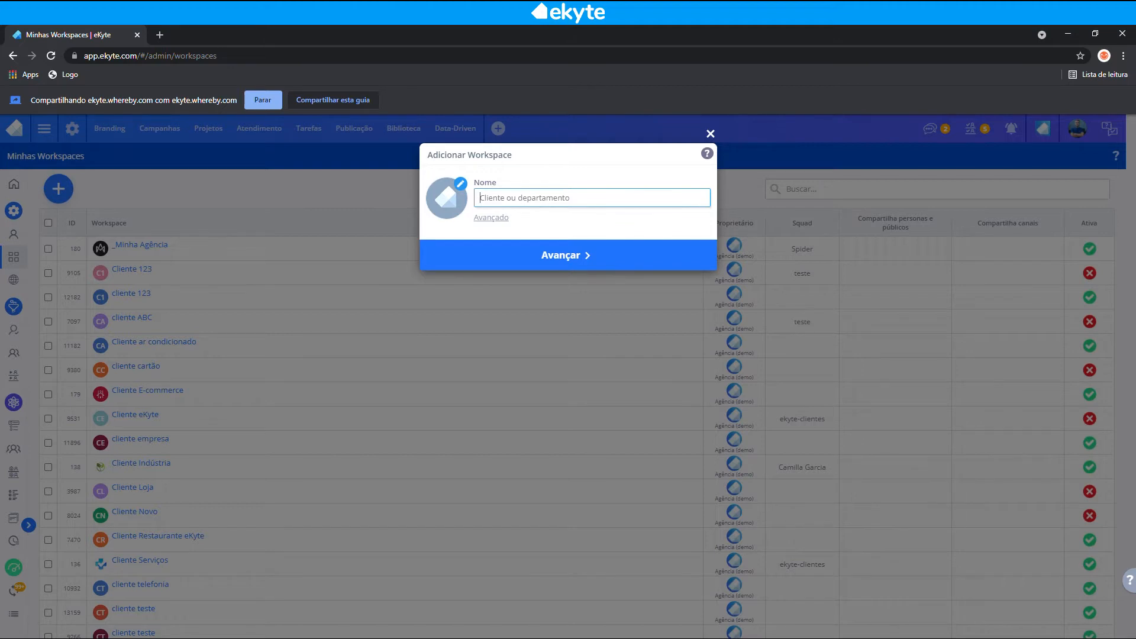
text(cliente emprs)
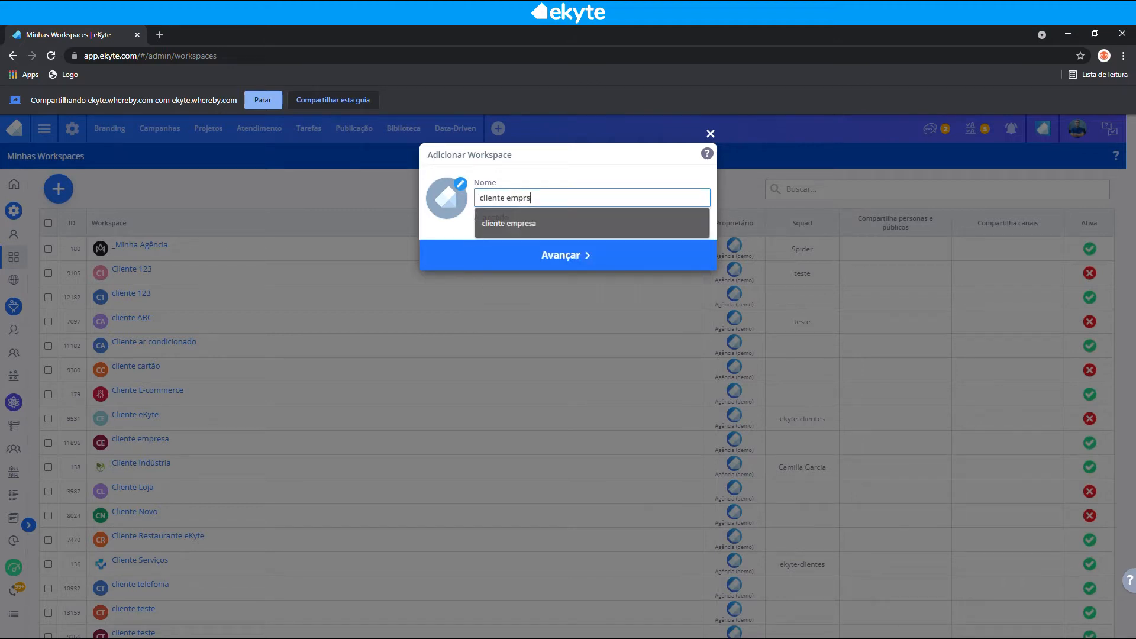
key(BackSpace)
text(e)
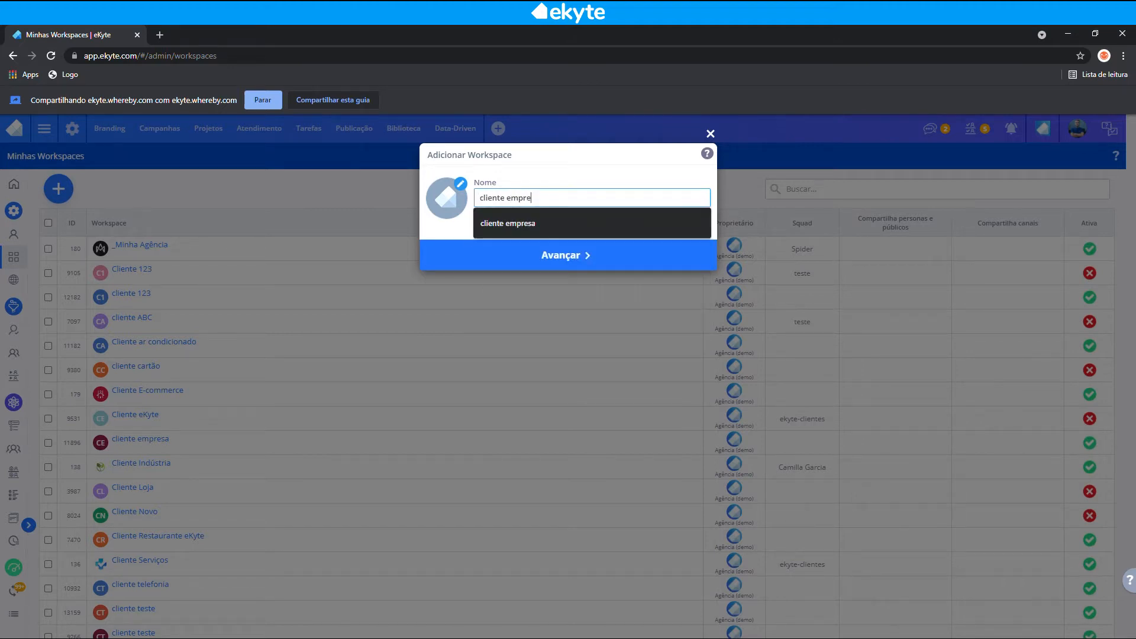
text(sa teste)
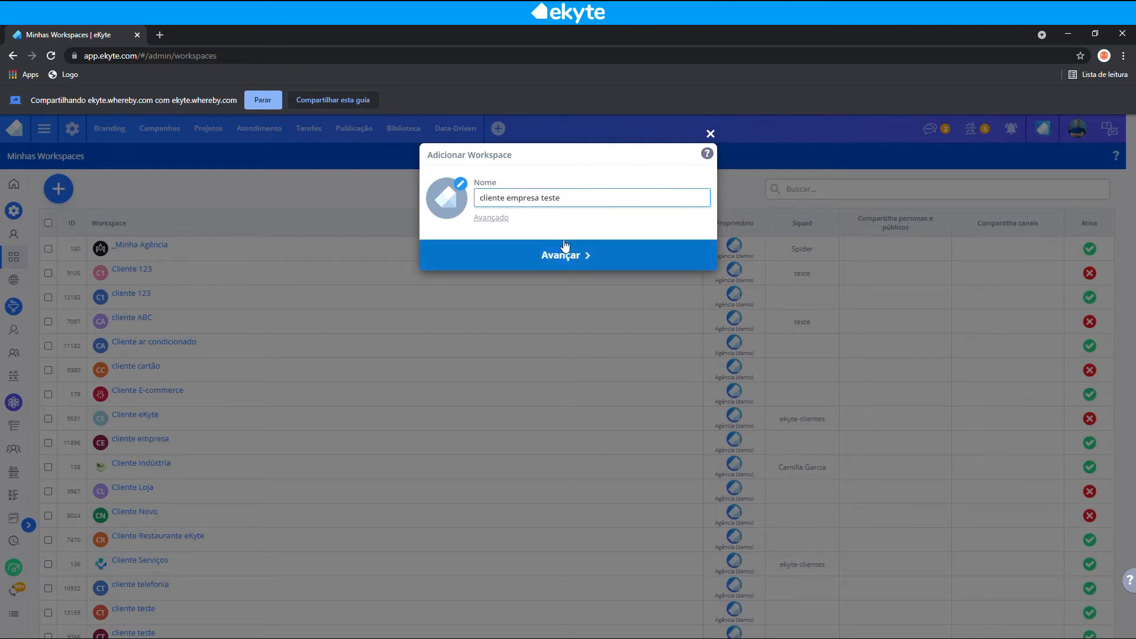
Step: Show the workspace's advanced options, create it without a squad or sharing, and close its channel setup
click(502, 218)
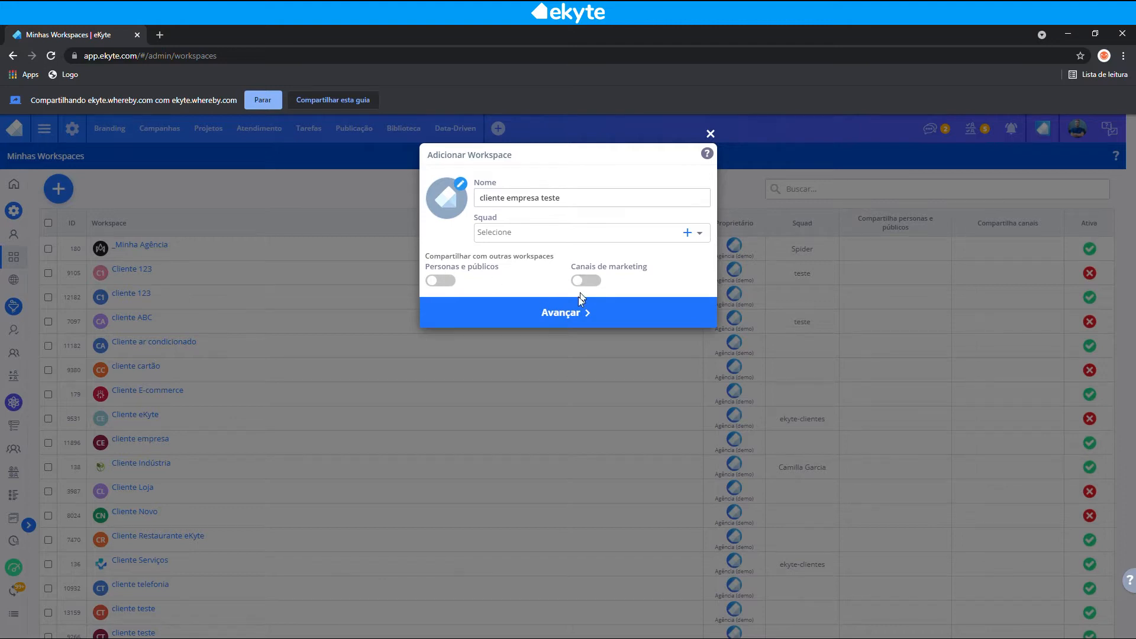
drag(562, 198, 429, 193)
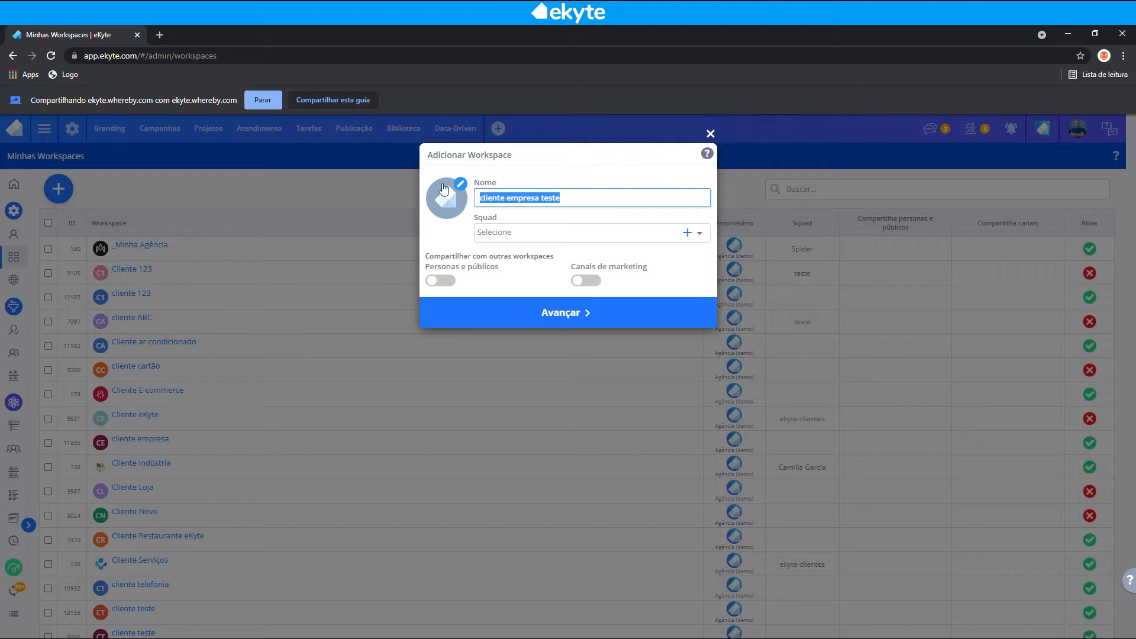
click(555, 314)
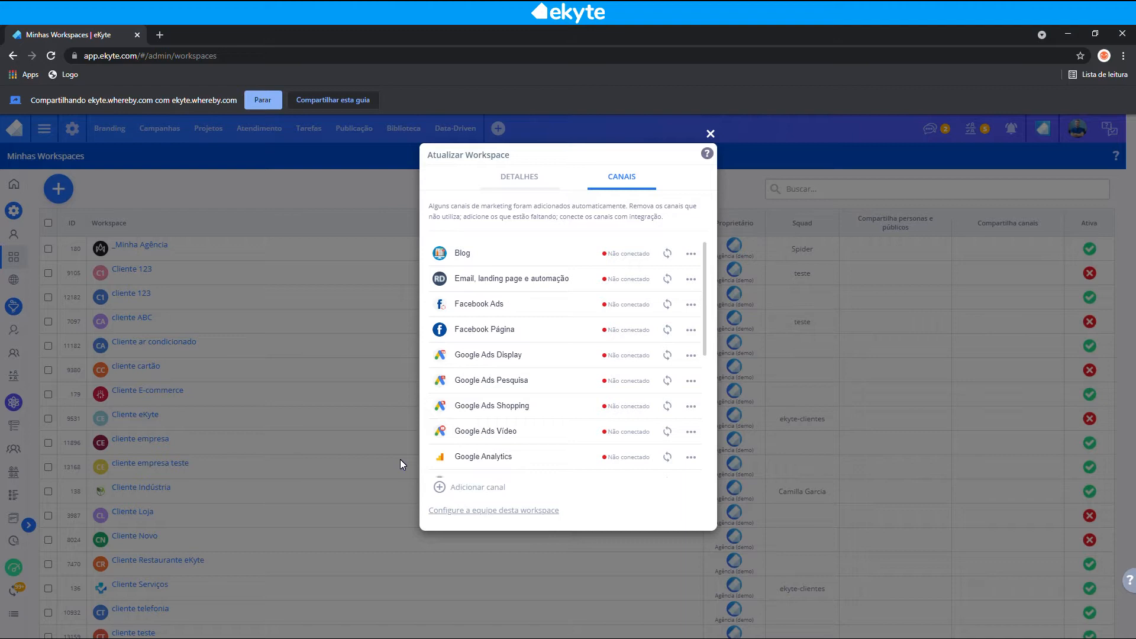
click(709, 134)
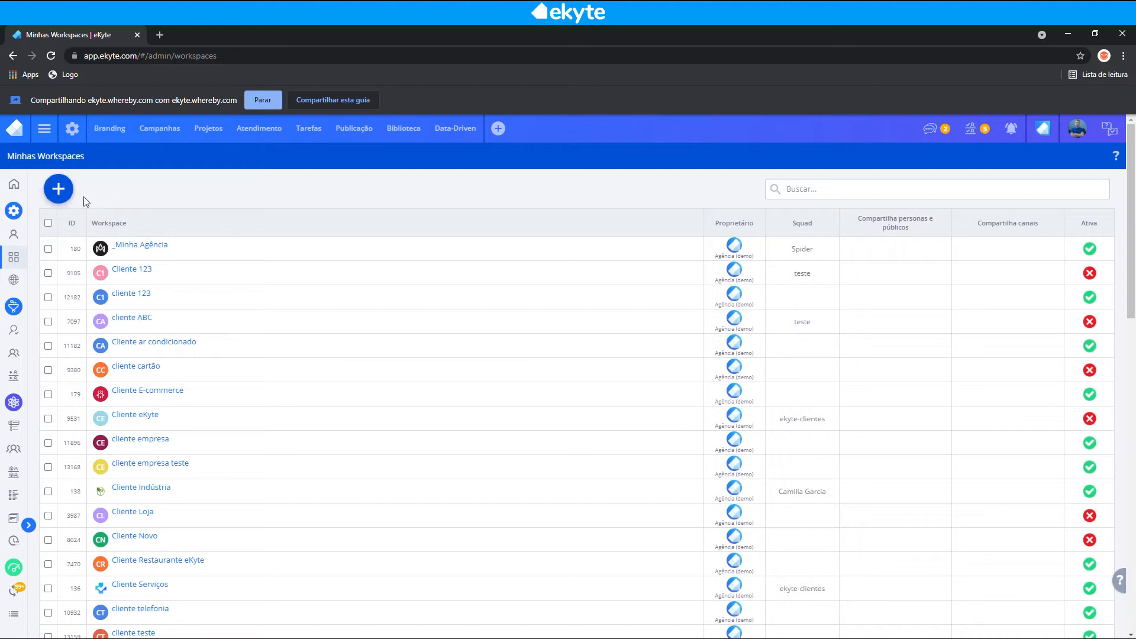
scroll(246, 307, down, 10)
scroll(247, 309, up, 10)
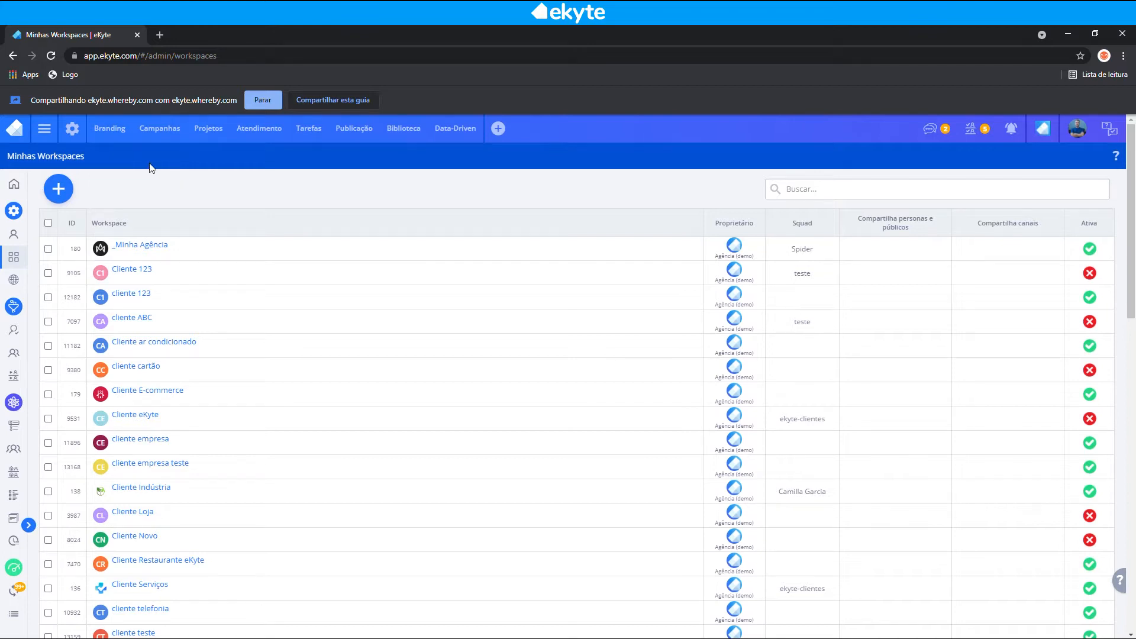
Step: Open the Canais e Integração settings and choose the _Minha Agência workspace
click(79, 137)
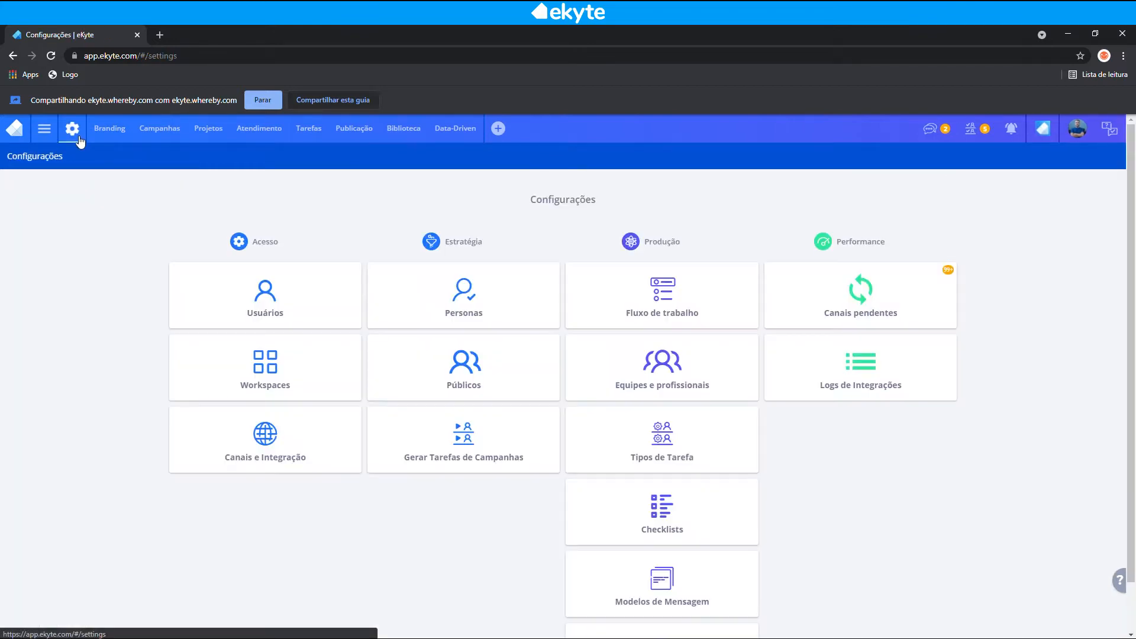
click(318, 451)
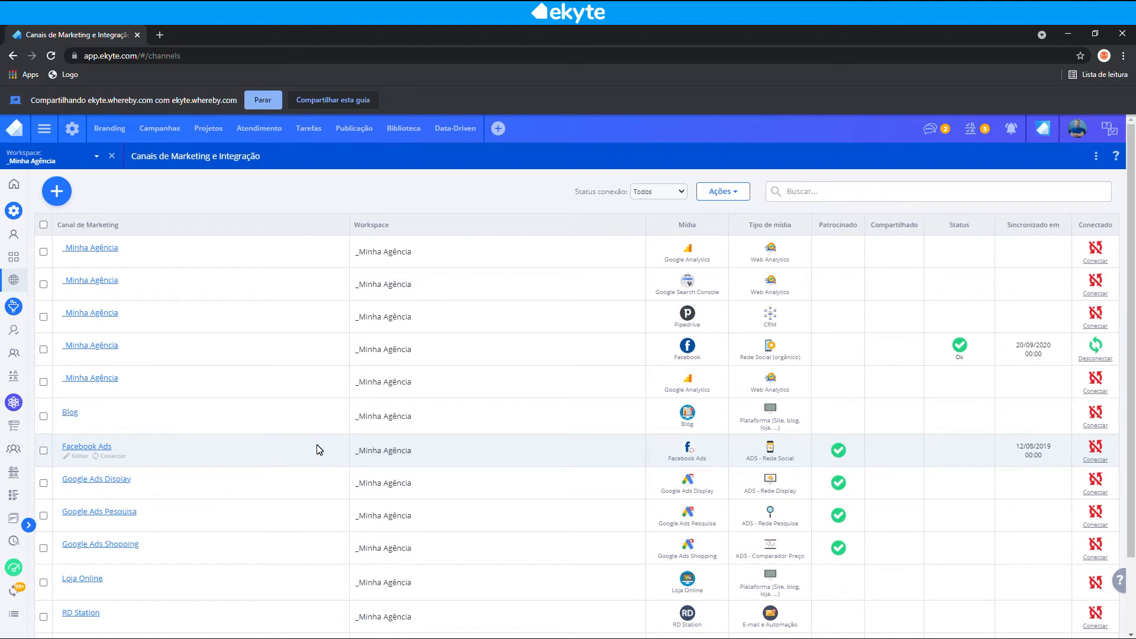
click(70, 157)
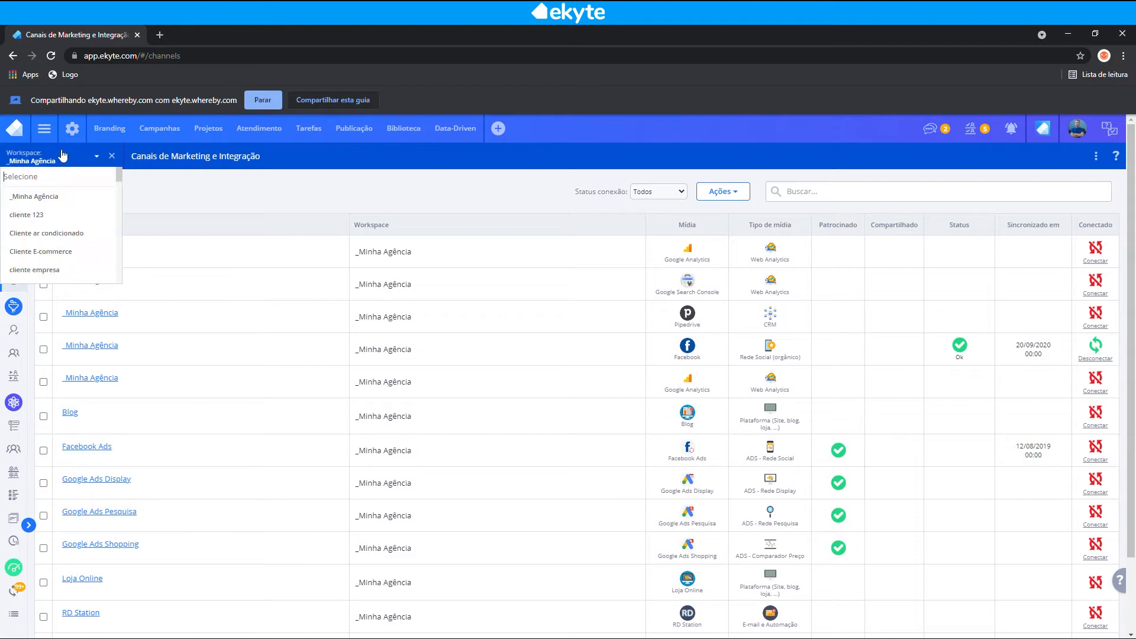
click(50, 202)
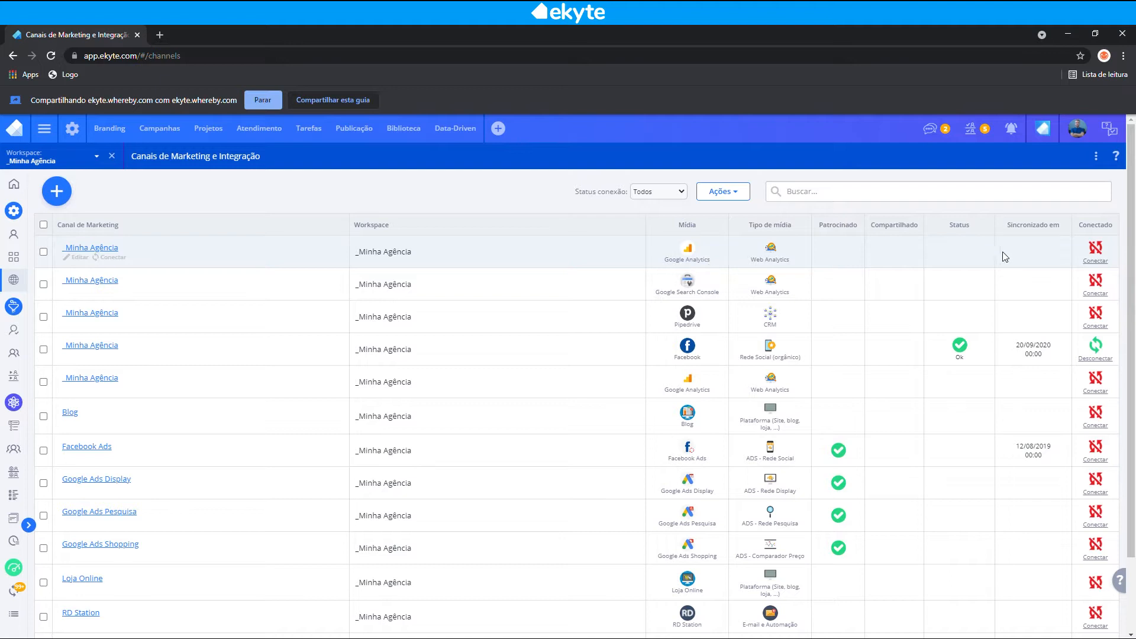
Step: View the connection dialogs of the first Google Analytics channel and the RD Station channel, closing each without connecting
click(1094, 261)
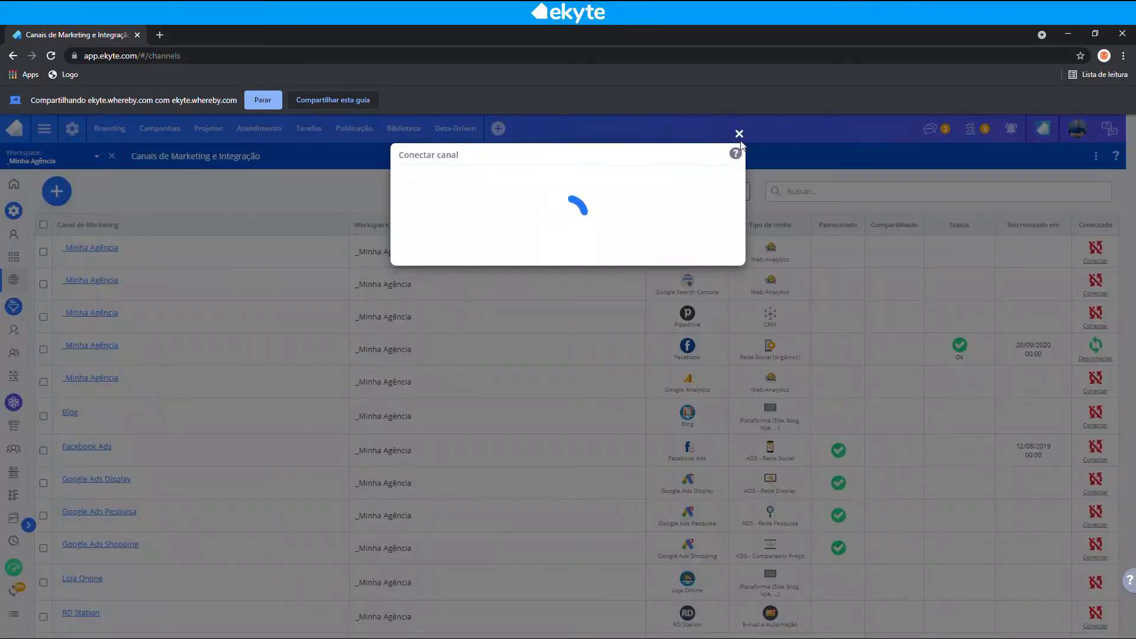
click(739, 132)
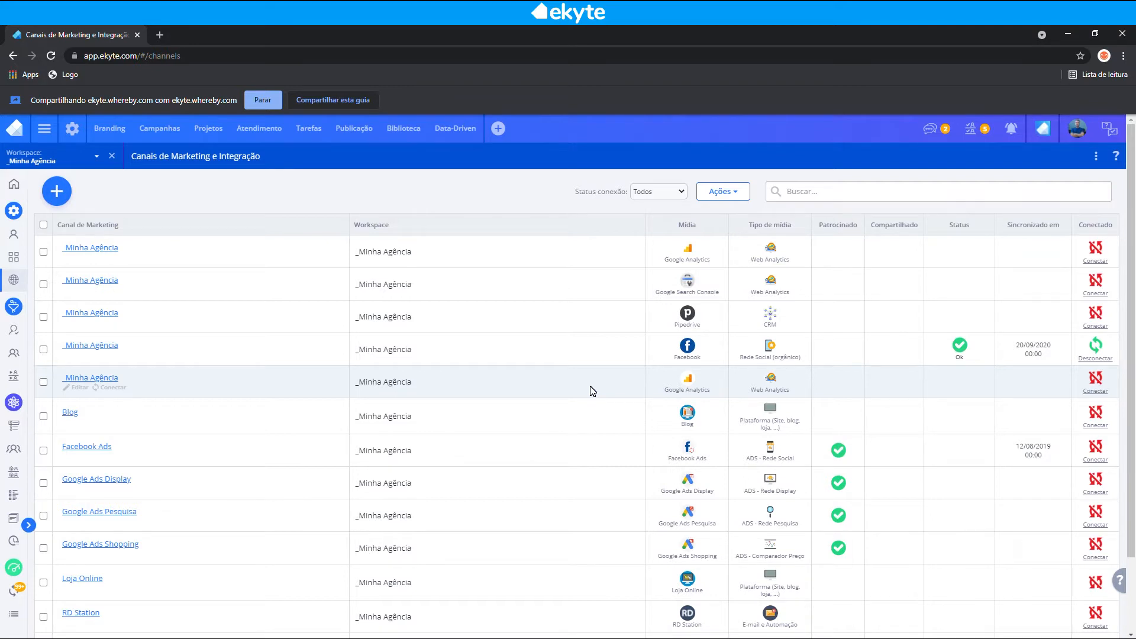
scroll(570, 400, down, 2)
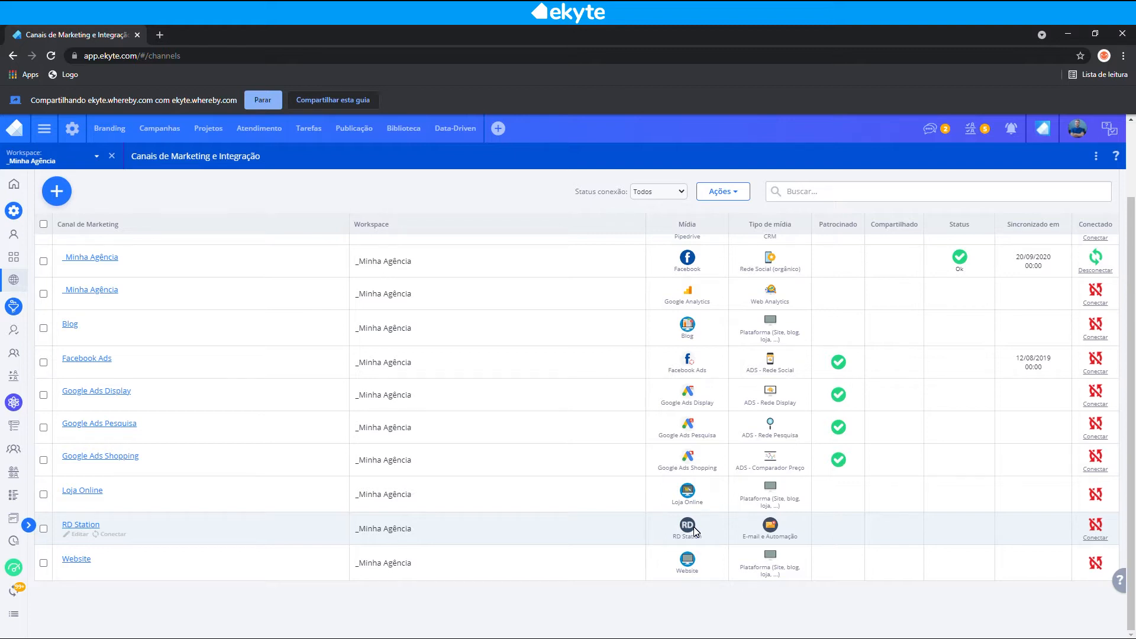
click(1097, 537)
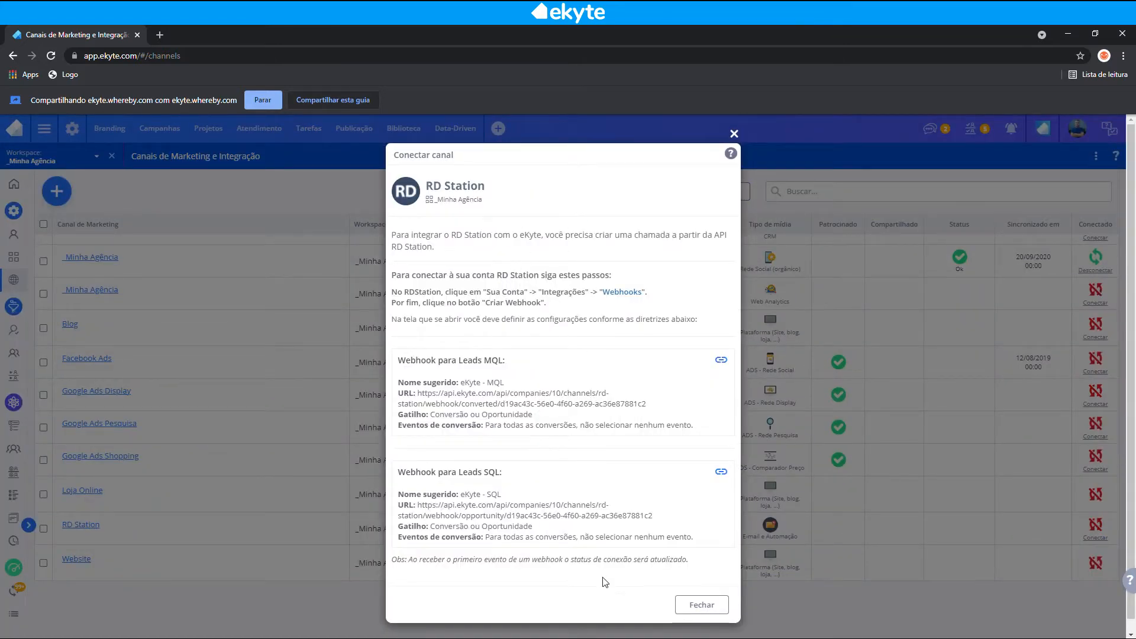
click(733, 133)
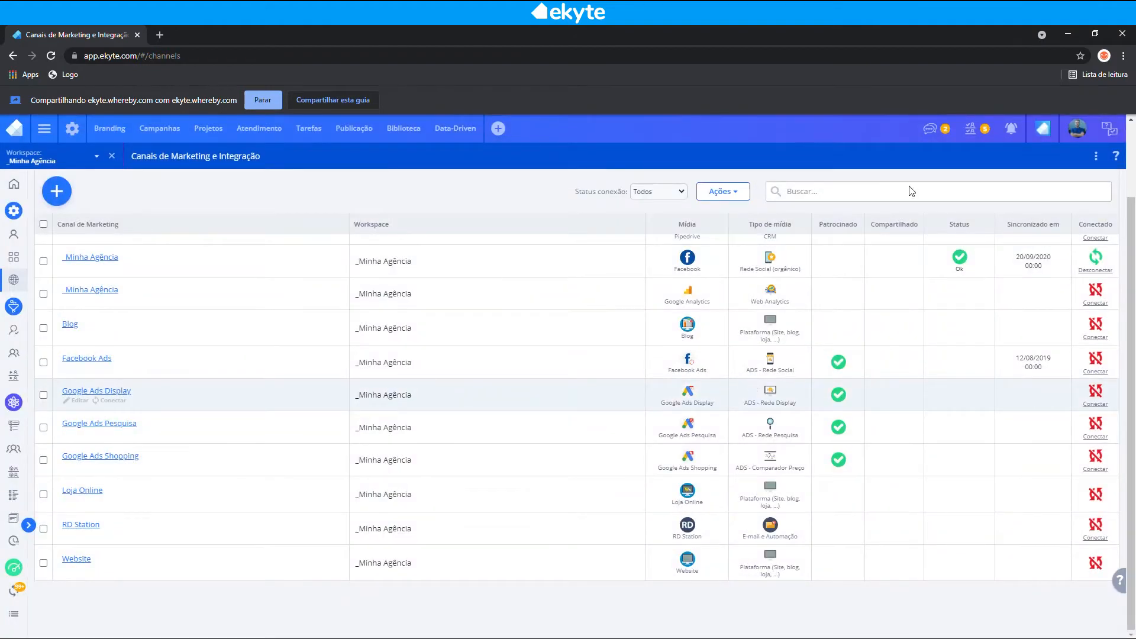
Step: Open the help guide for marketing channels and expand the RD Station (Marketing) and RD Station (CRM) entries
click(1116, 157)
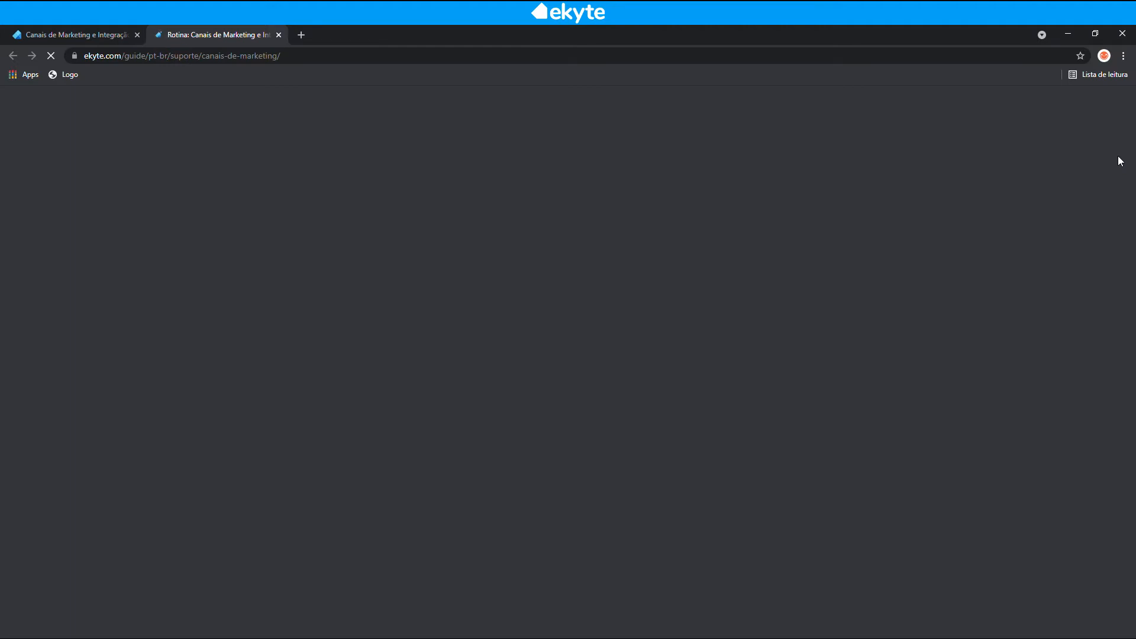
scroll(468, 349, down, 20)
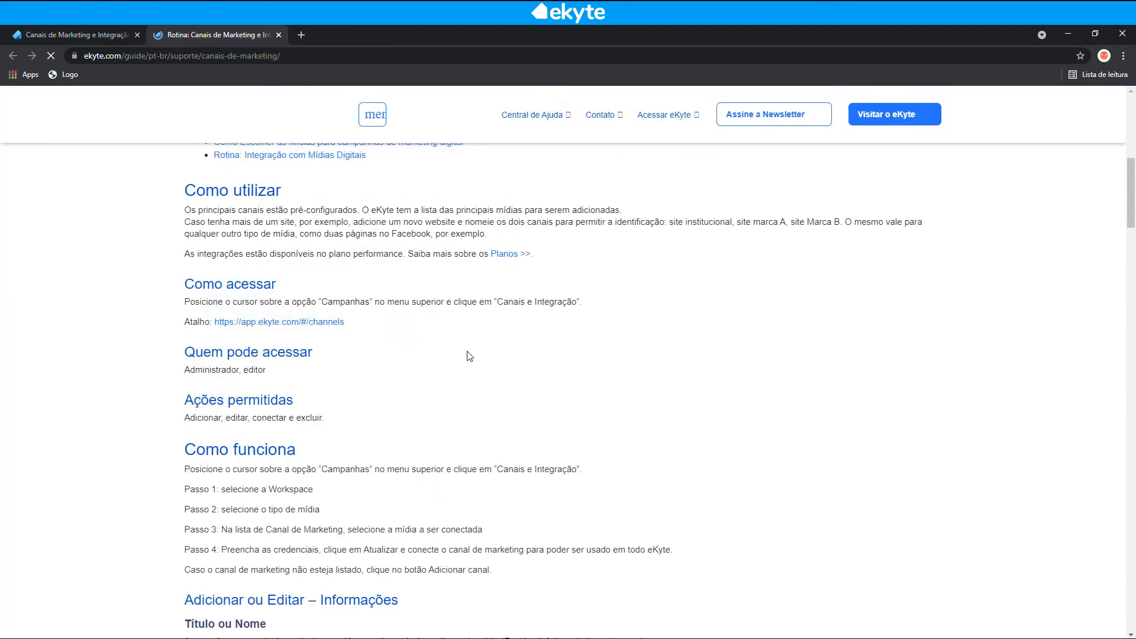
scroll(436, 338, down, 4)
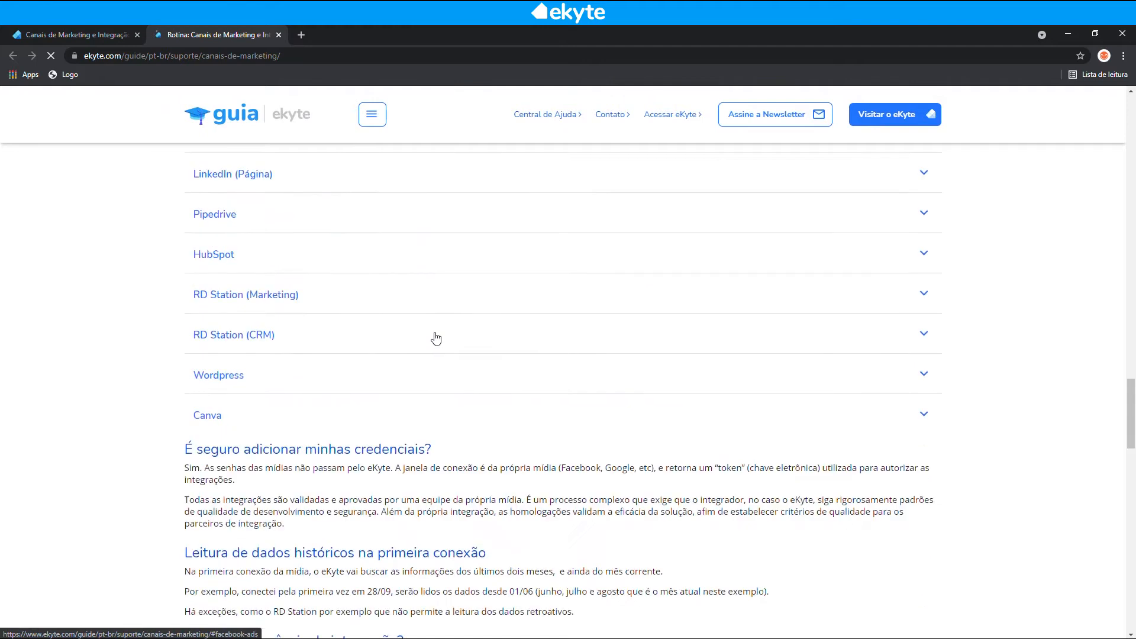
click(272, 278)
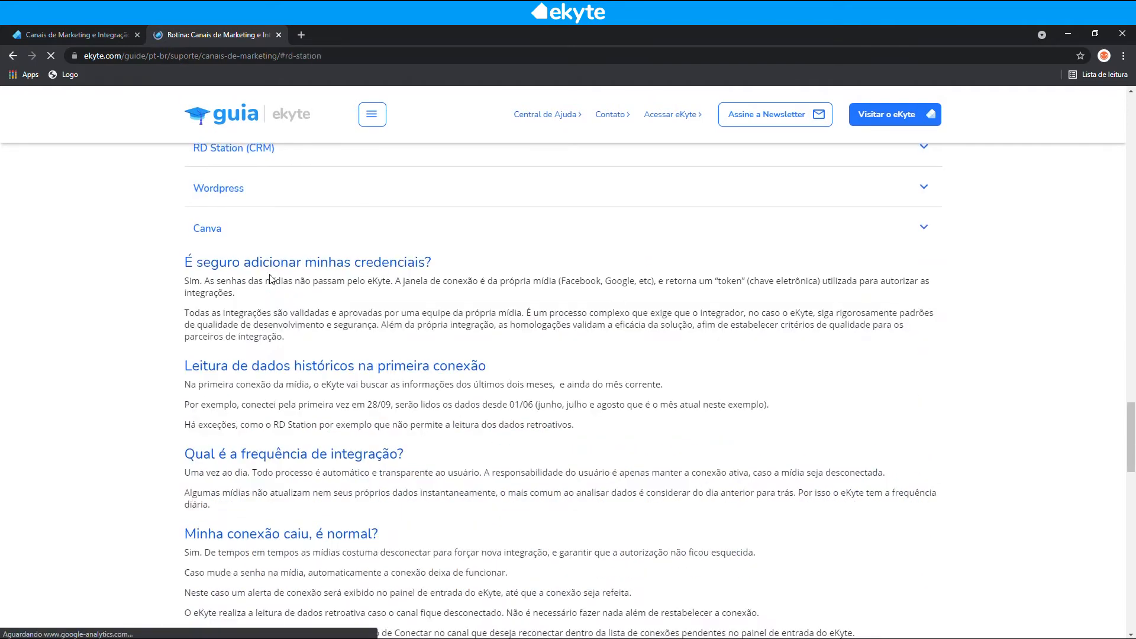
scroll(272, 287, up, 3)
click(266, 310)
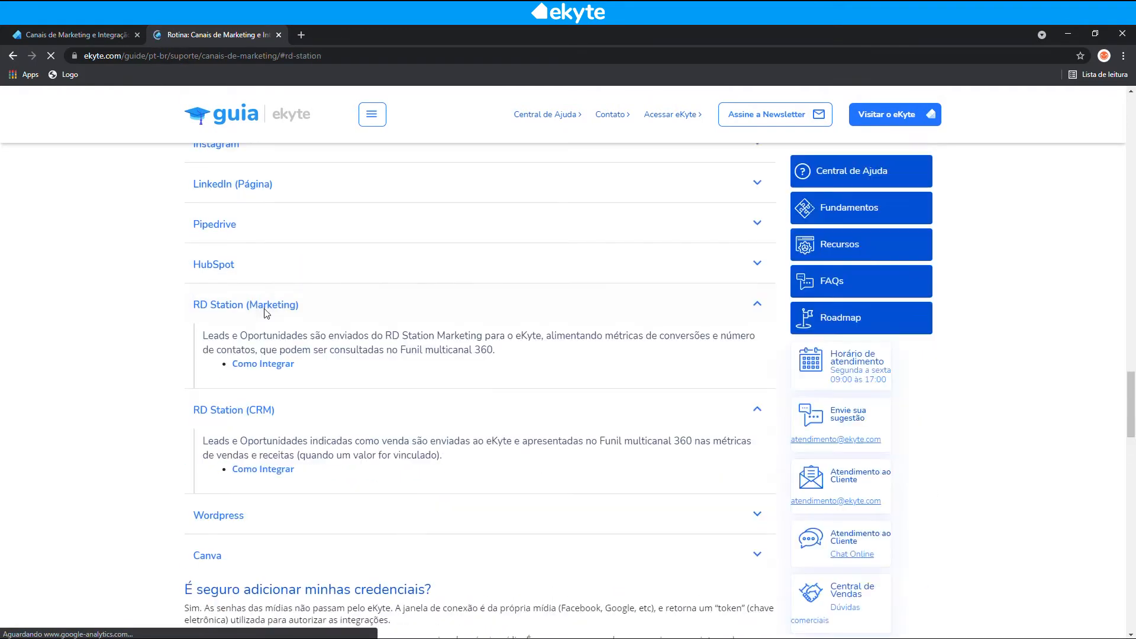
scroll(263, 365, down, 3)
click(266, 362)
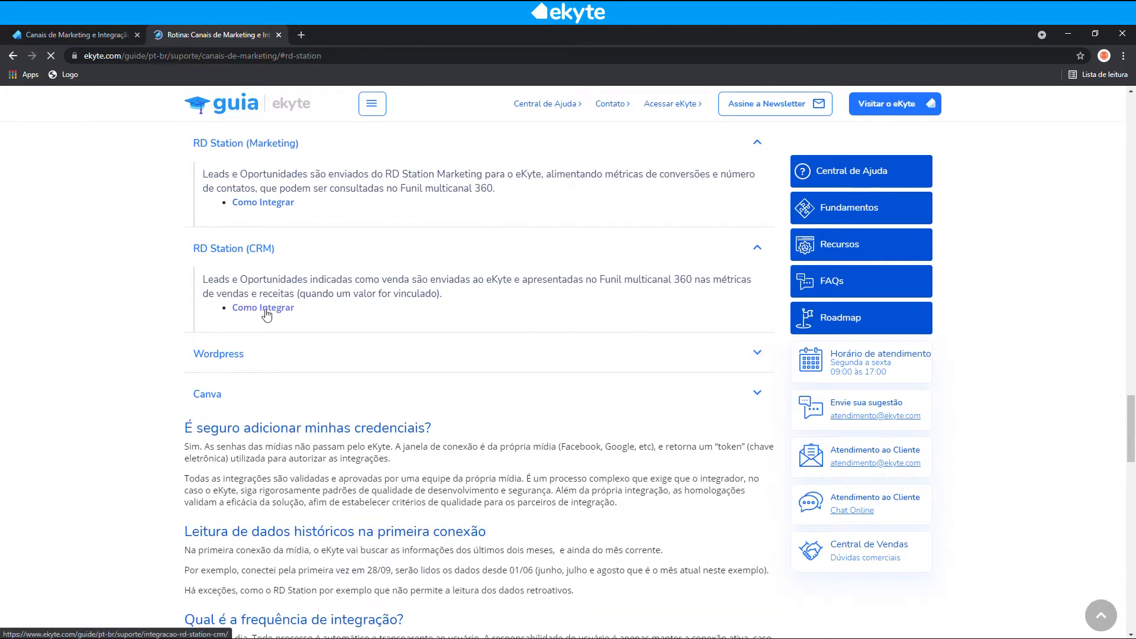
Step: Open the RD Station (CRM) integration instructions and examine how to connect the channel
click(266, 306)
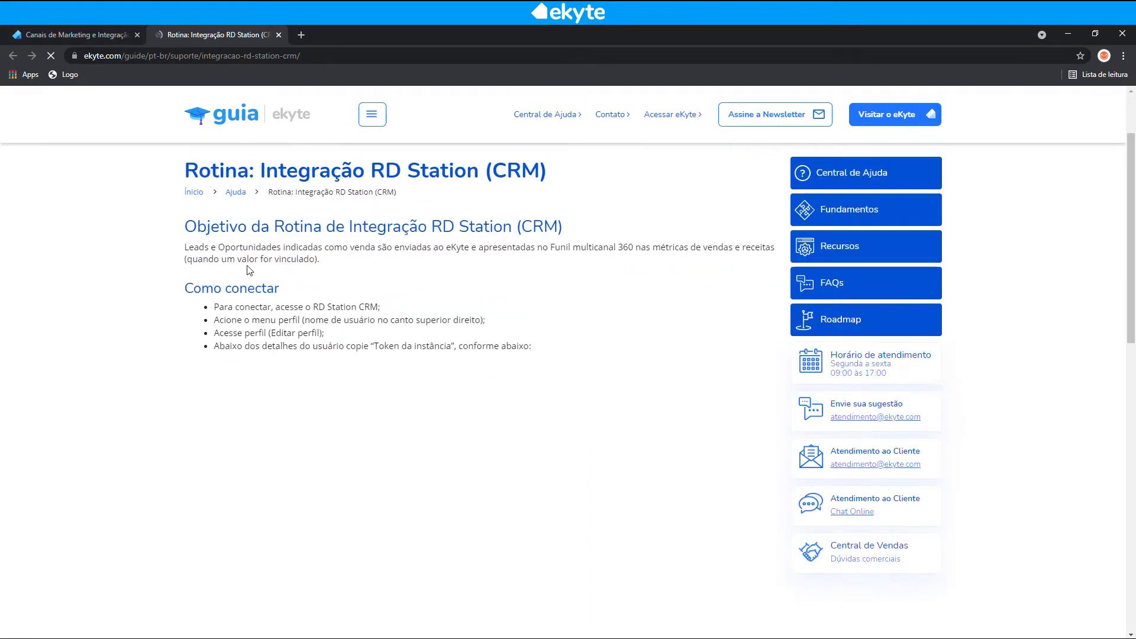
scroll(319, 296, down, 5)
scroll(277, 345, down, 7)
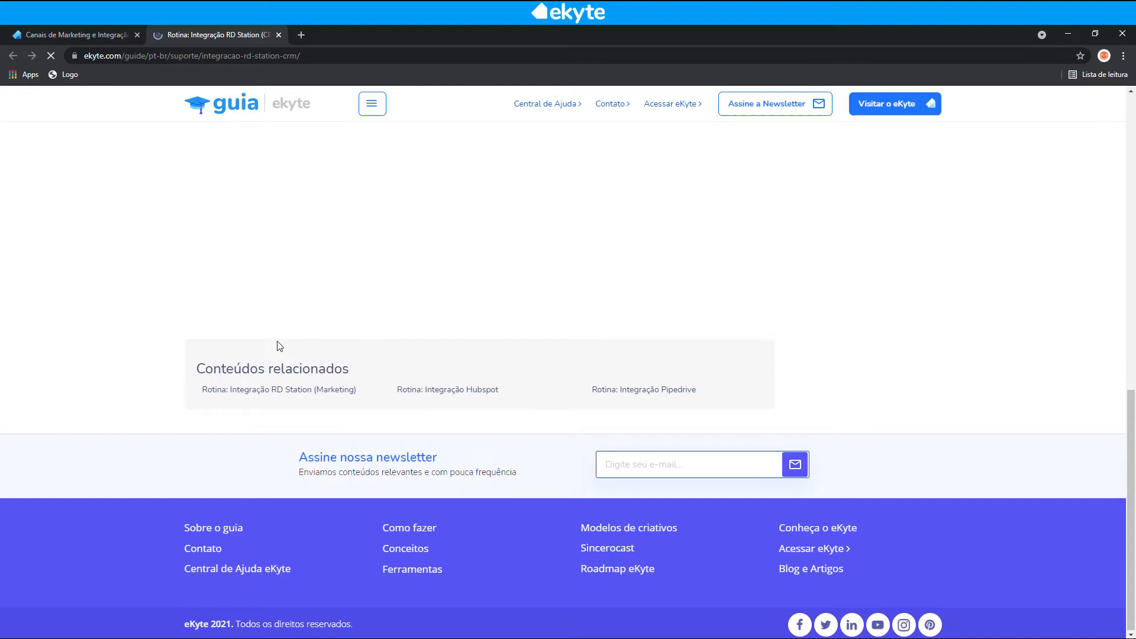
scroll(277, 345, up, 9)
scroll(276, 345, down, 6)
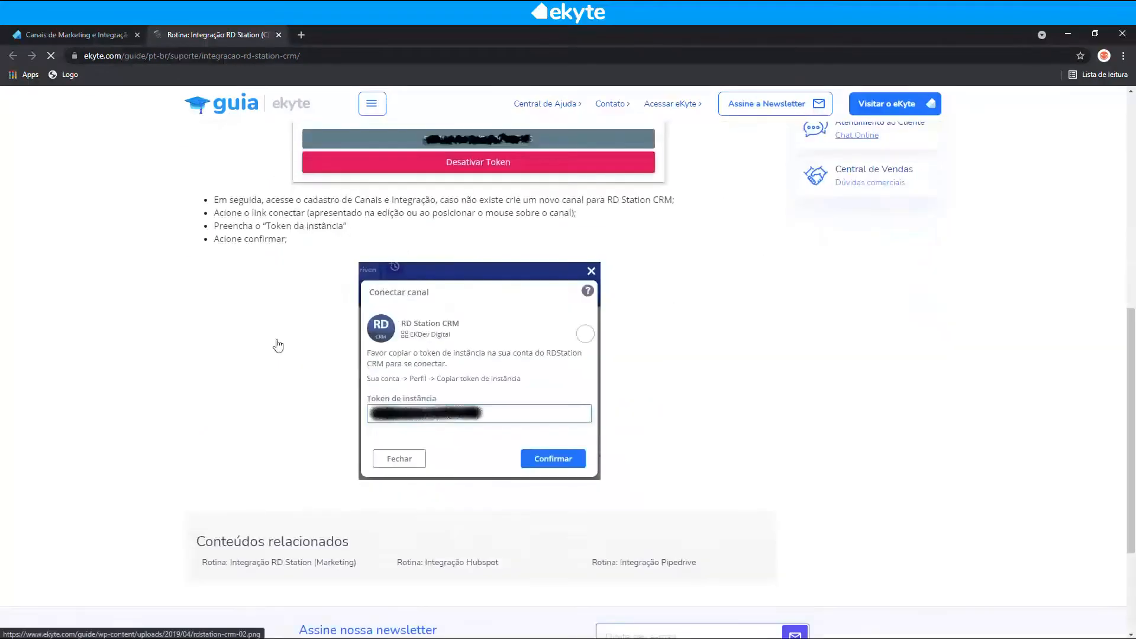
Step: Close the RD Station CRM help guide and look over the marketing channels of the _Minha Agência workspace
scroll(276, 345, up, 8)
key(ctrl+w)
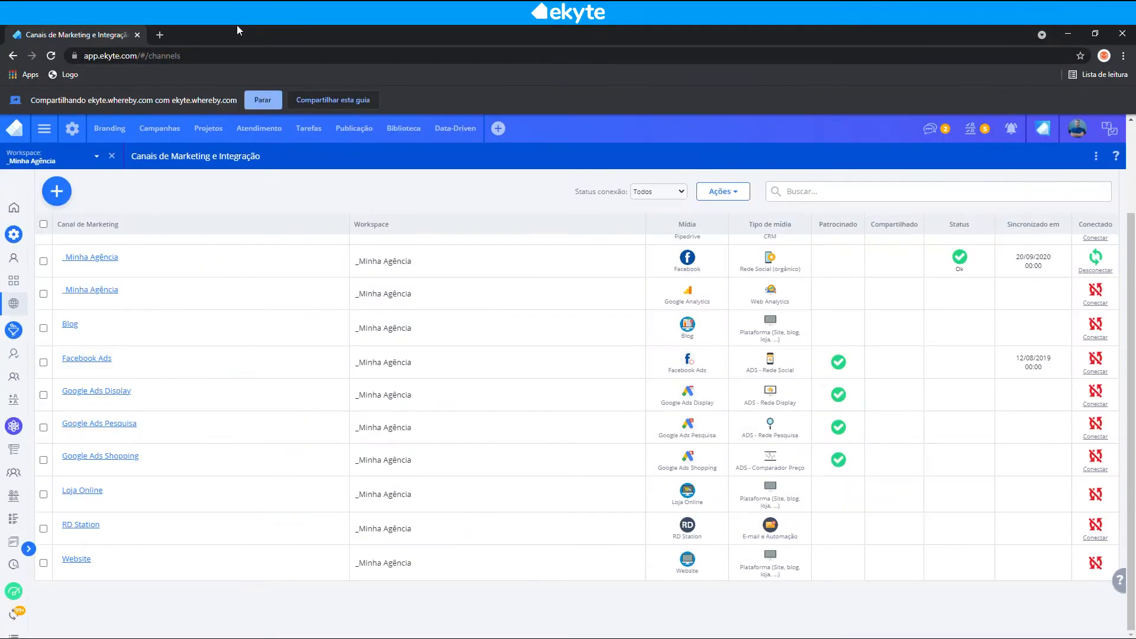
scroll(615, 358, up, 2)
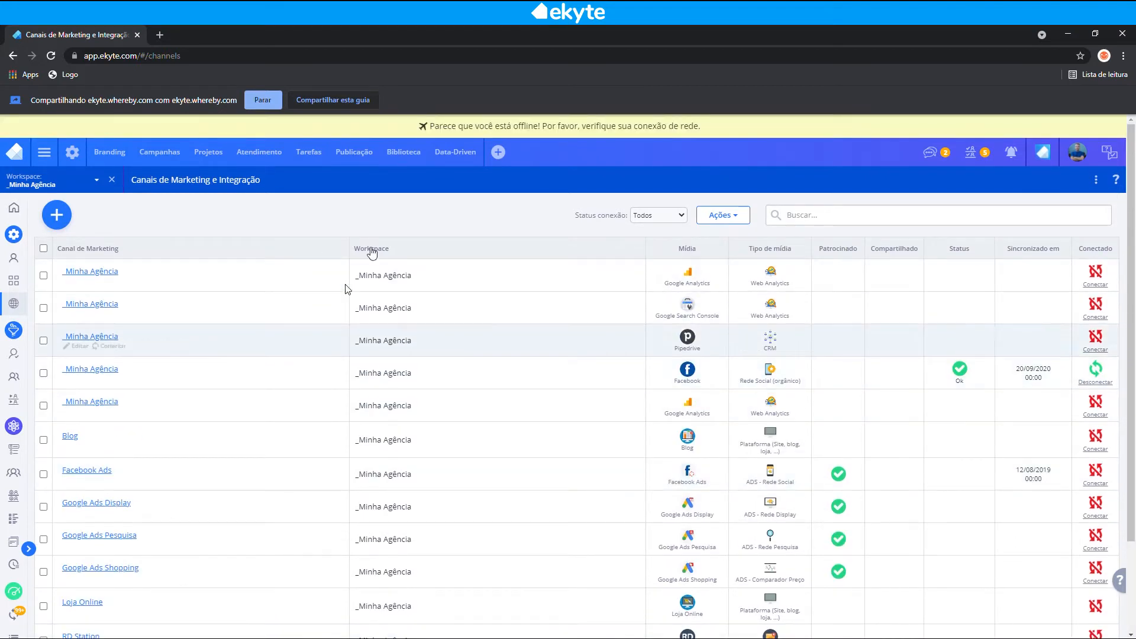
scroll(355, 284, down, 1)
scroll(641, 290, up, 2)
scroll(618, 335, down, 3)
scroll(616, 553, up, 2)
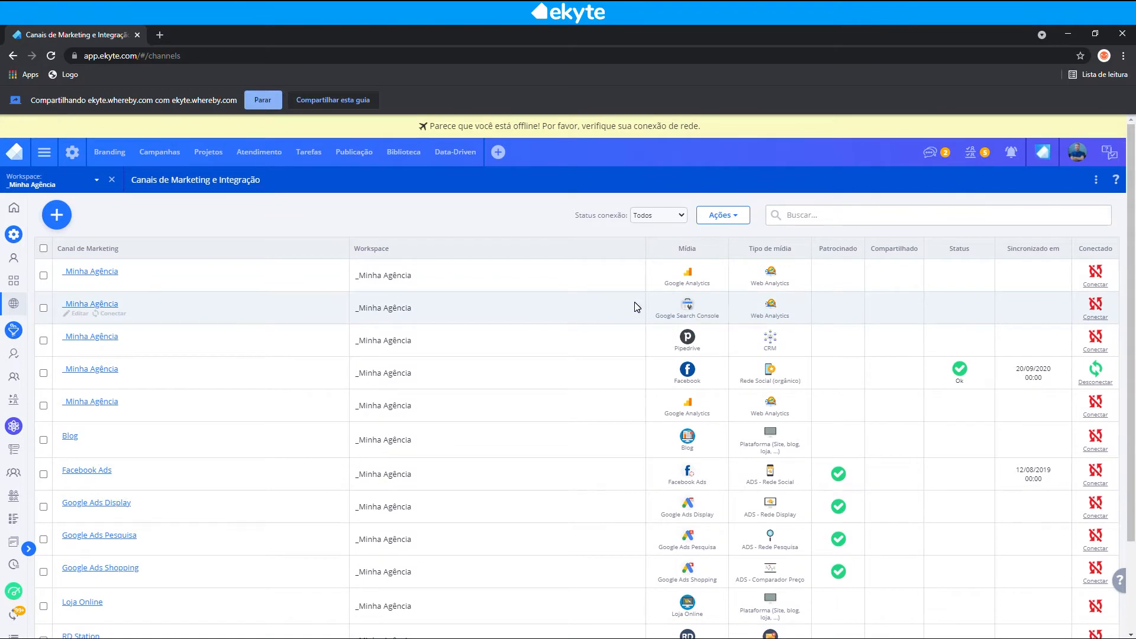
Step: View the new channel form for an organic social network Facebook channel, closing it without creating the channel
click(61, 215)
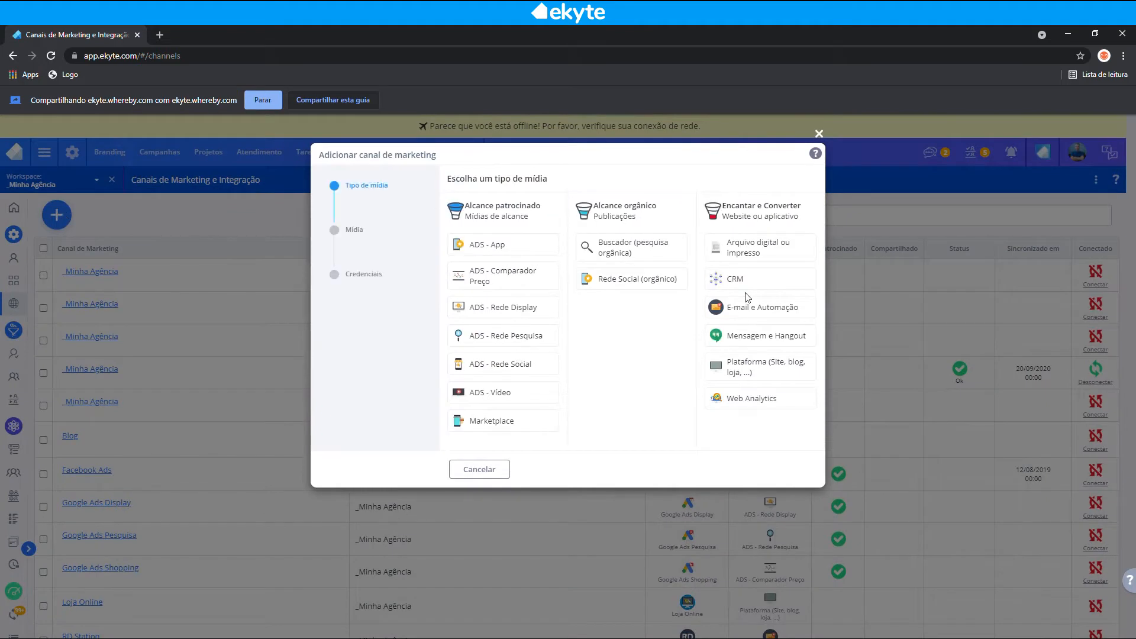
click(651, 282)
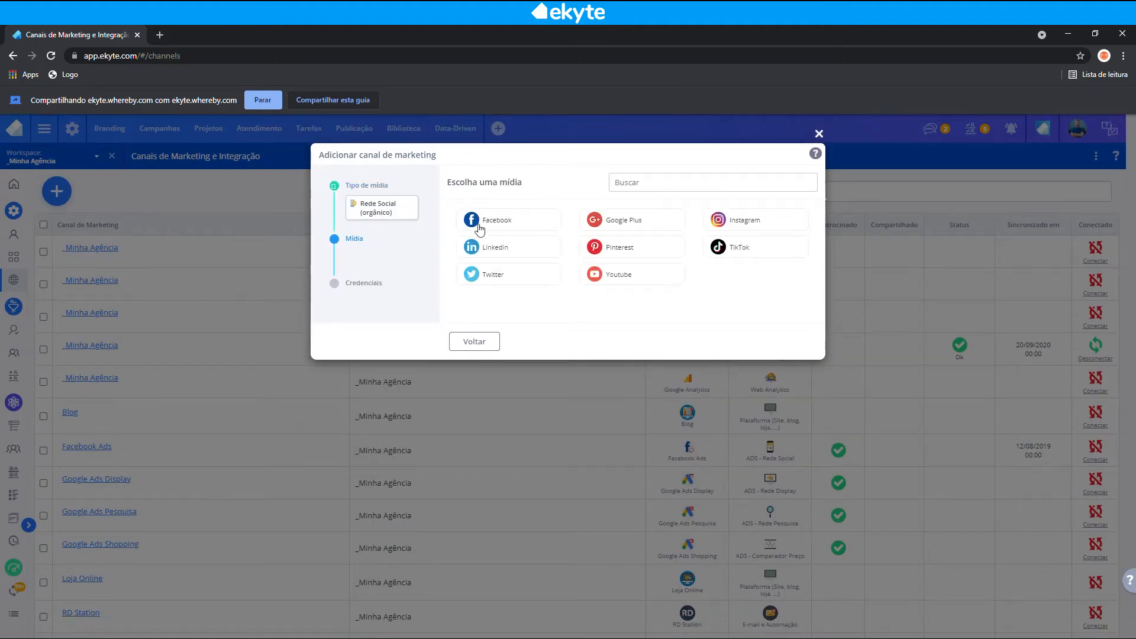
click(479, 228)
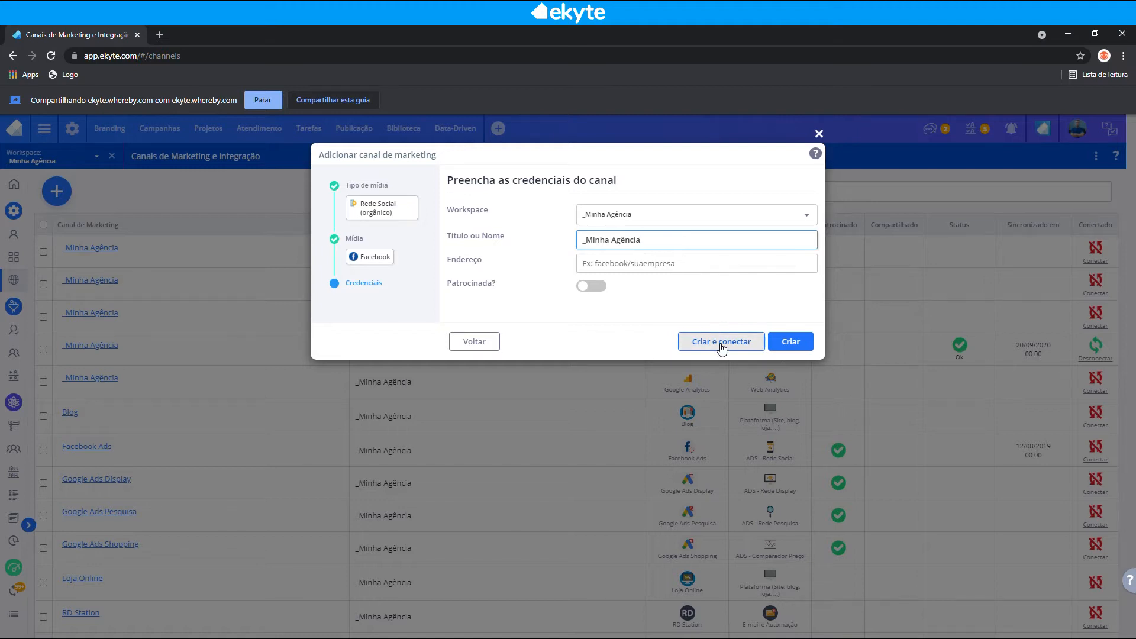
click(818, 134)
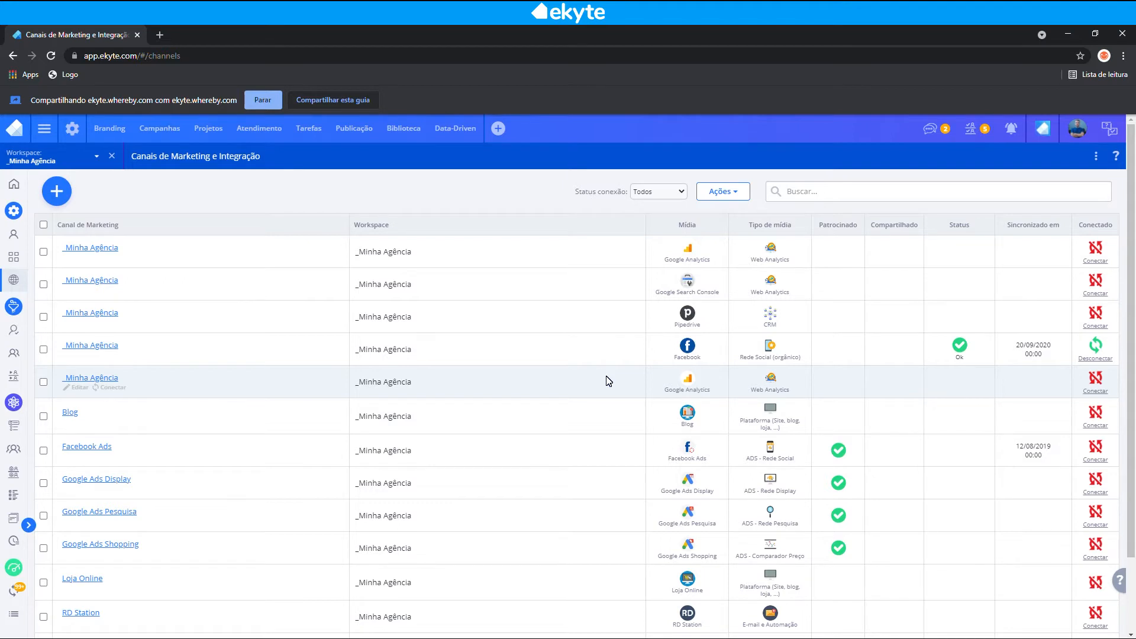
Step: Review the full _Minha Agência channel list and open the workspace selection list
scroll(646, 553, down, 2)
scroll(646, 552, up, 2)
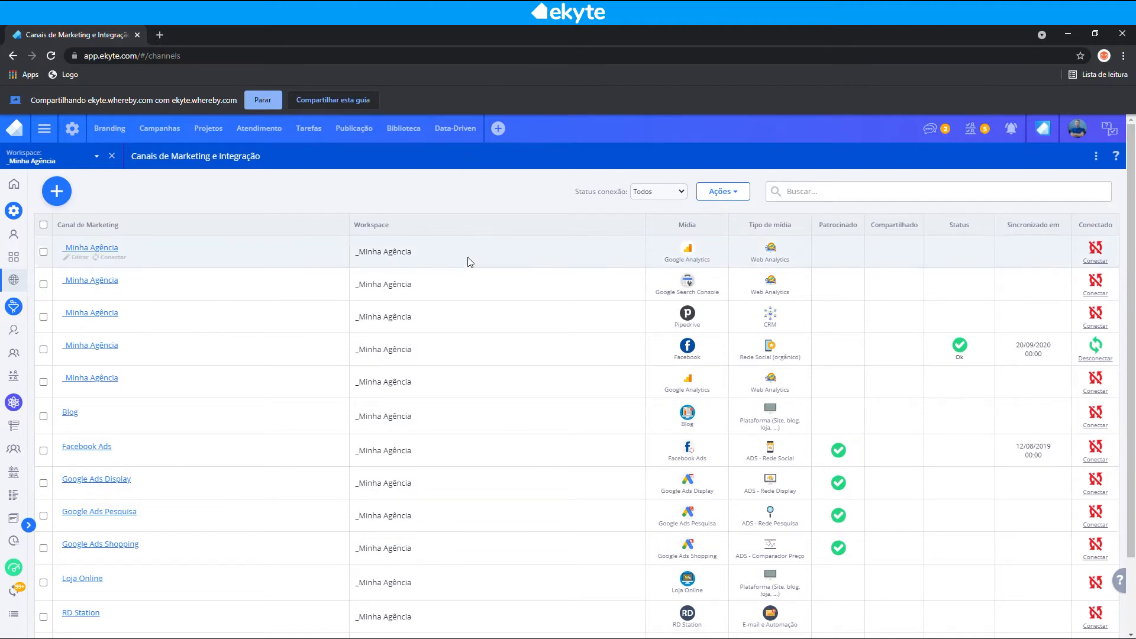
scroll(487, 256, down, 3)
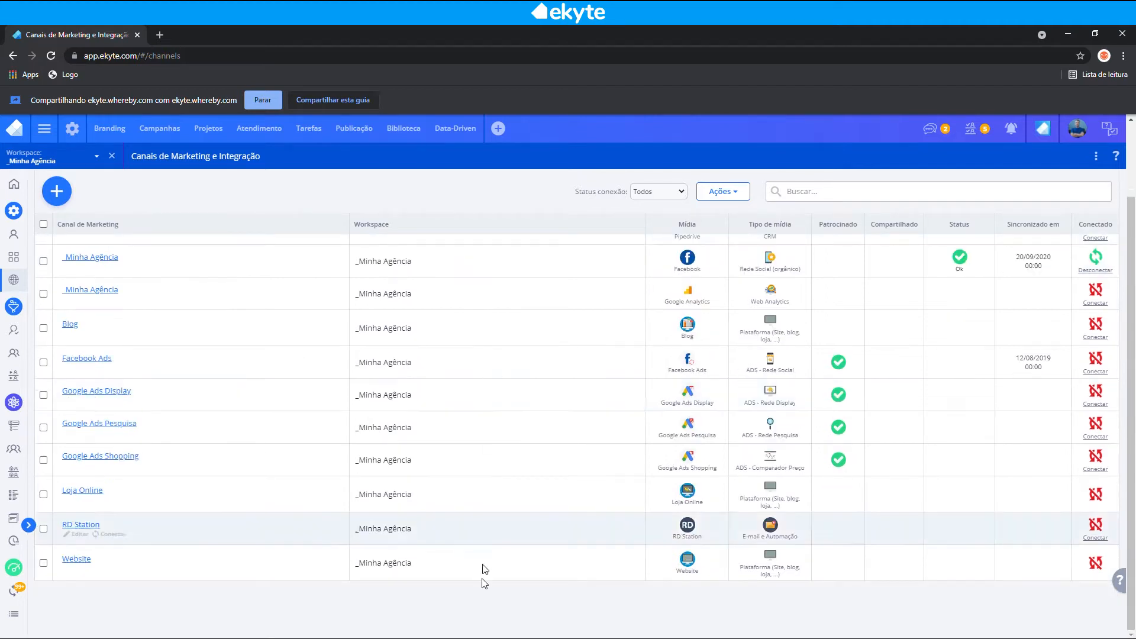
scroll(485, 582, up, 3)
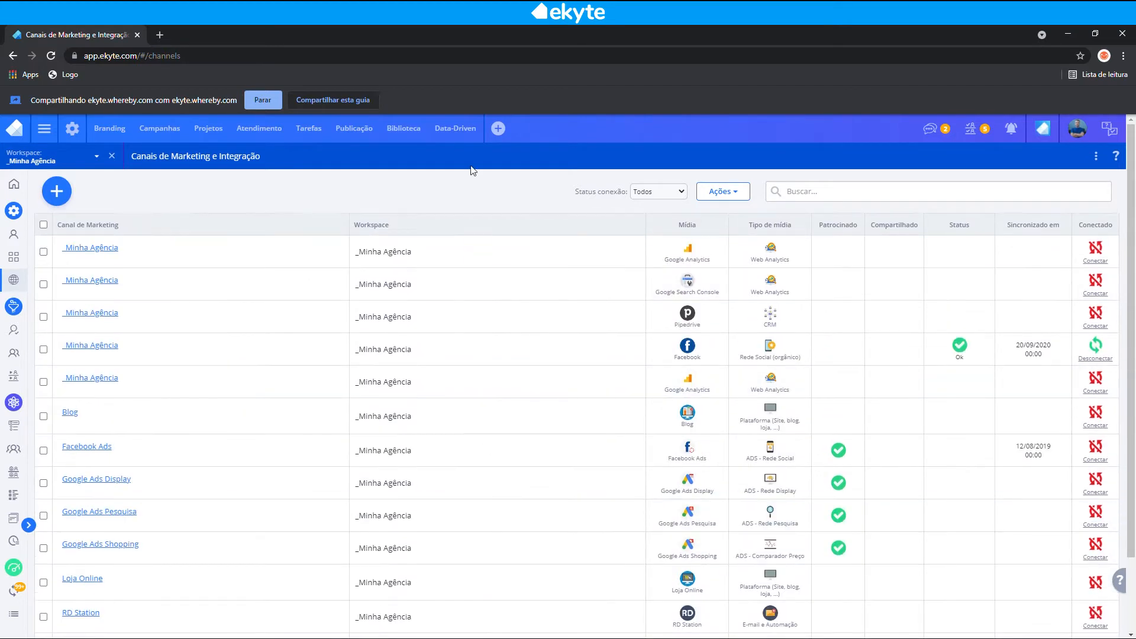
click(52, 160)
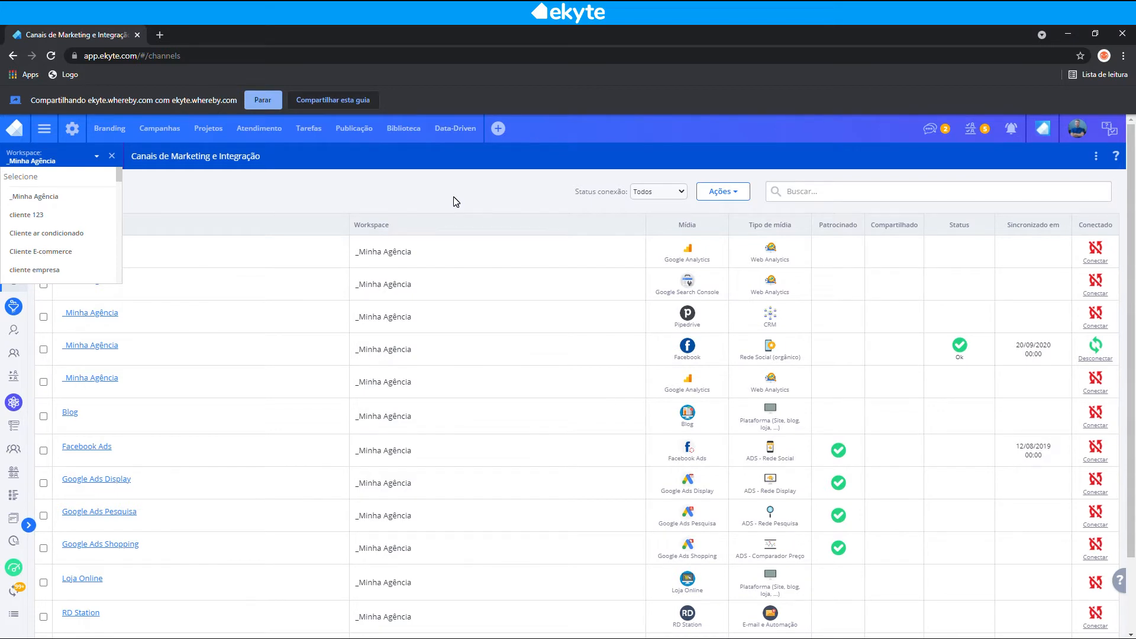
Step: Open the Equipes e profissionais settings and examine who is responsible for each stage by company and workspace
click(73, 135)
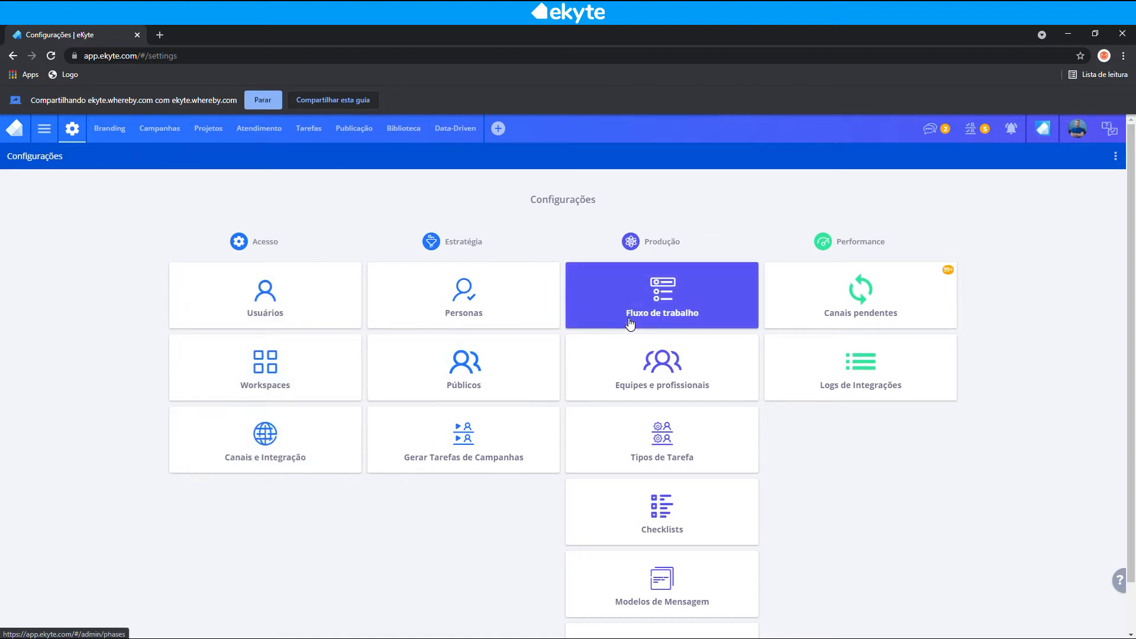
click(618, 371)
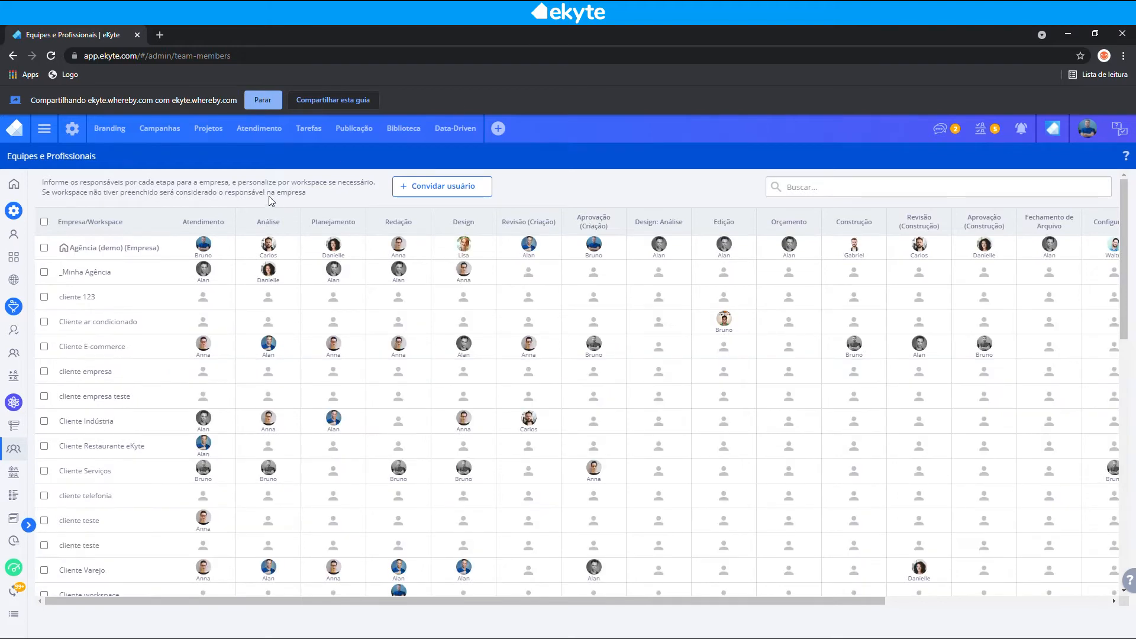
mouse_move(63, 252)
Step: Open Meu Perfil and examine the notification preferences for campaign plans, tasks and tickets
click(76, 128)
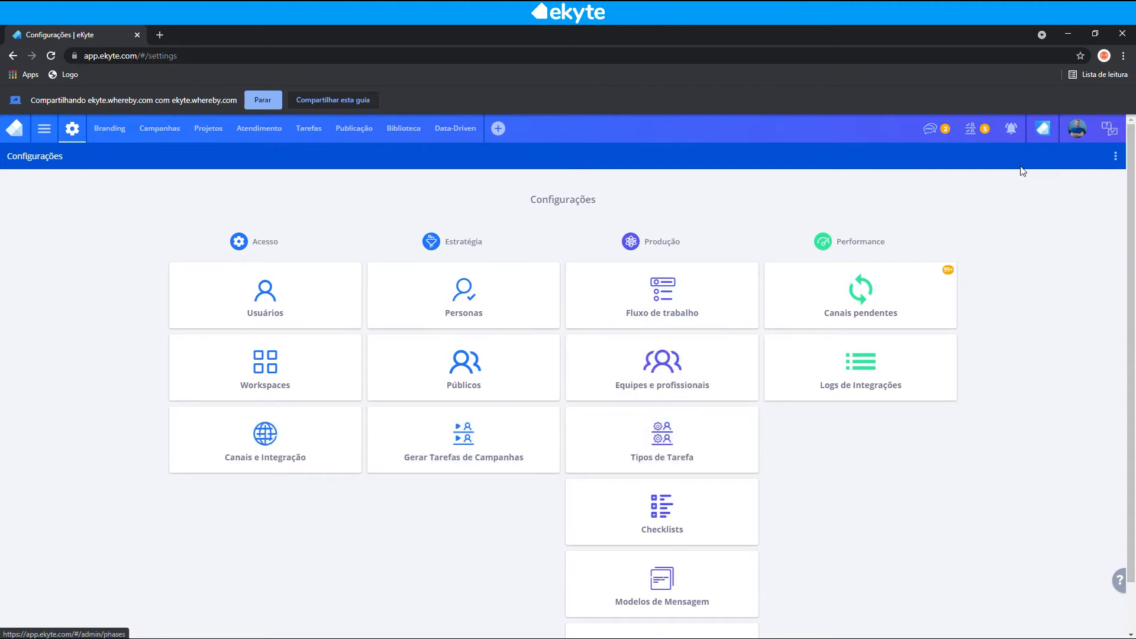
click(1077, 127)
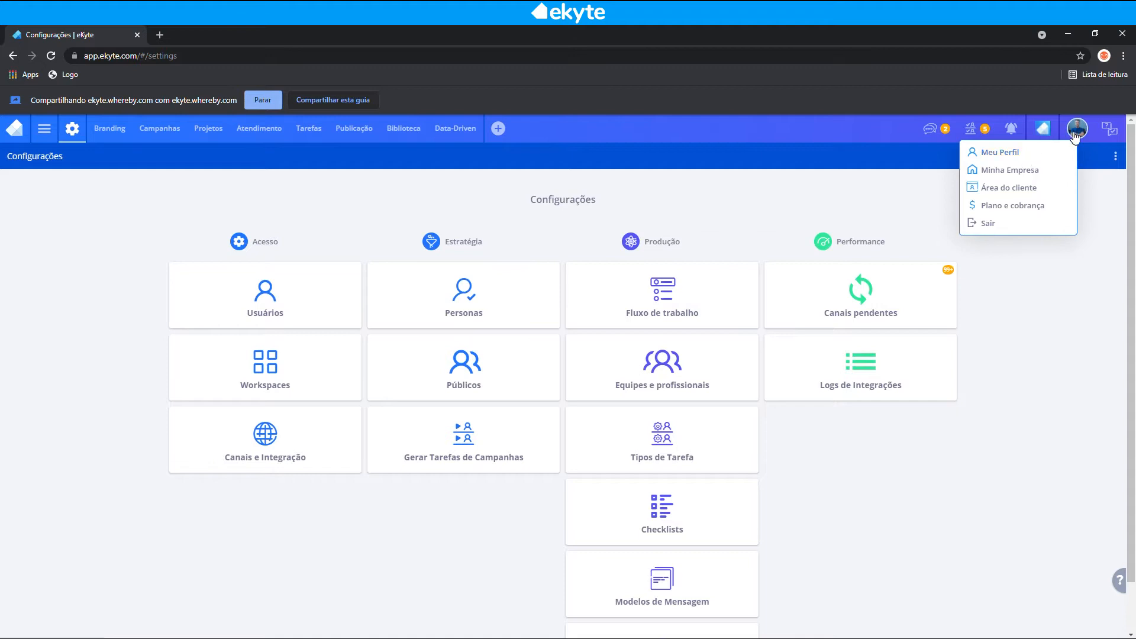
click(1038, 152)
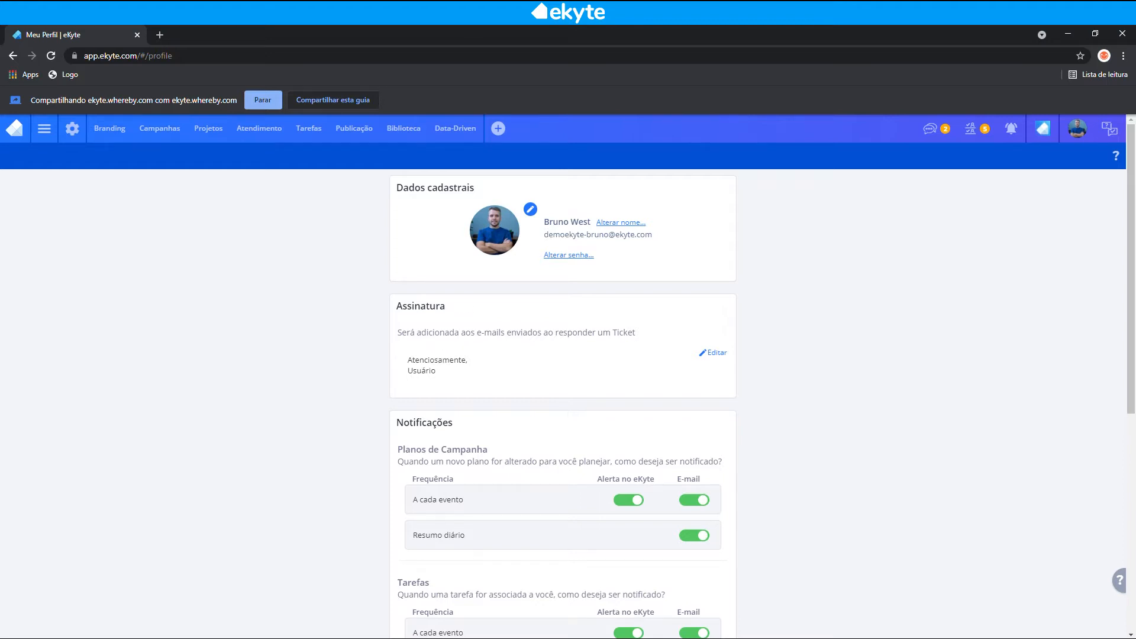
scroll(757, 302, down, 3)
scroll(676, 296, down, 3)
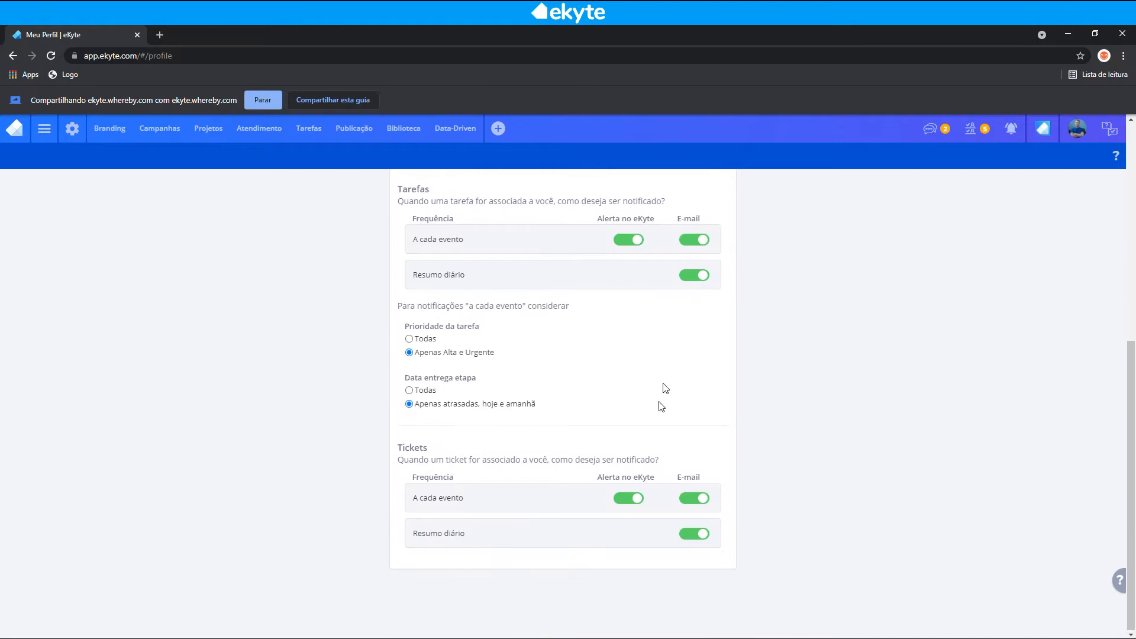
scroll(666, 416, up, 5)
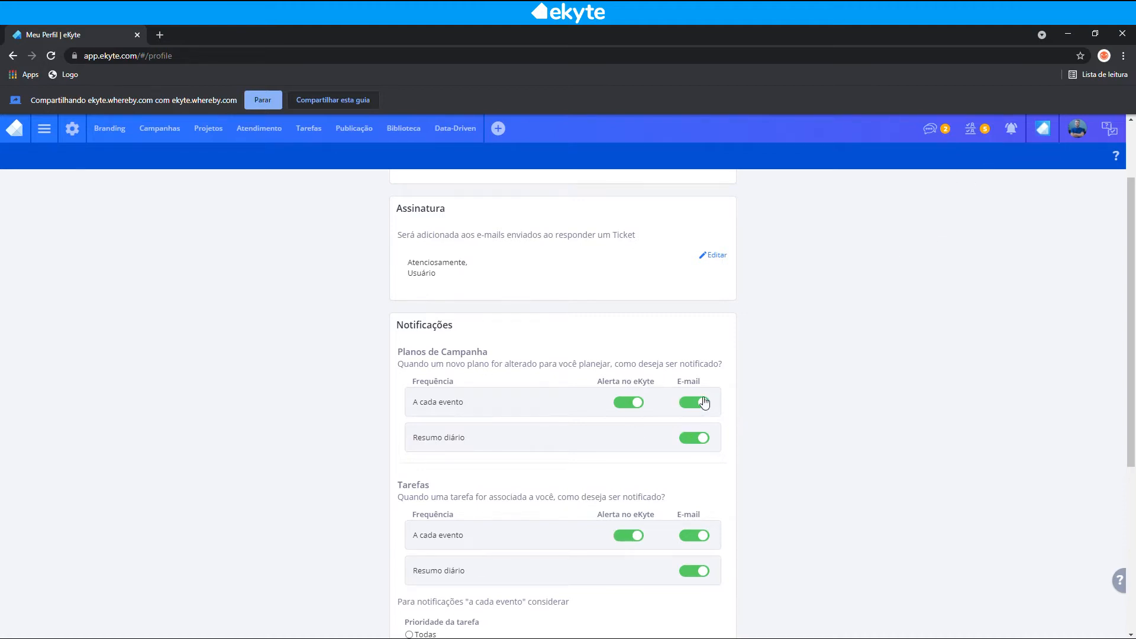
scroll(704, 409, down, 5)
scroll(702, 547, up, 7)
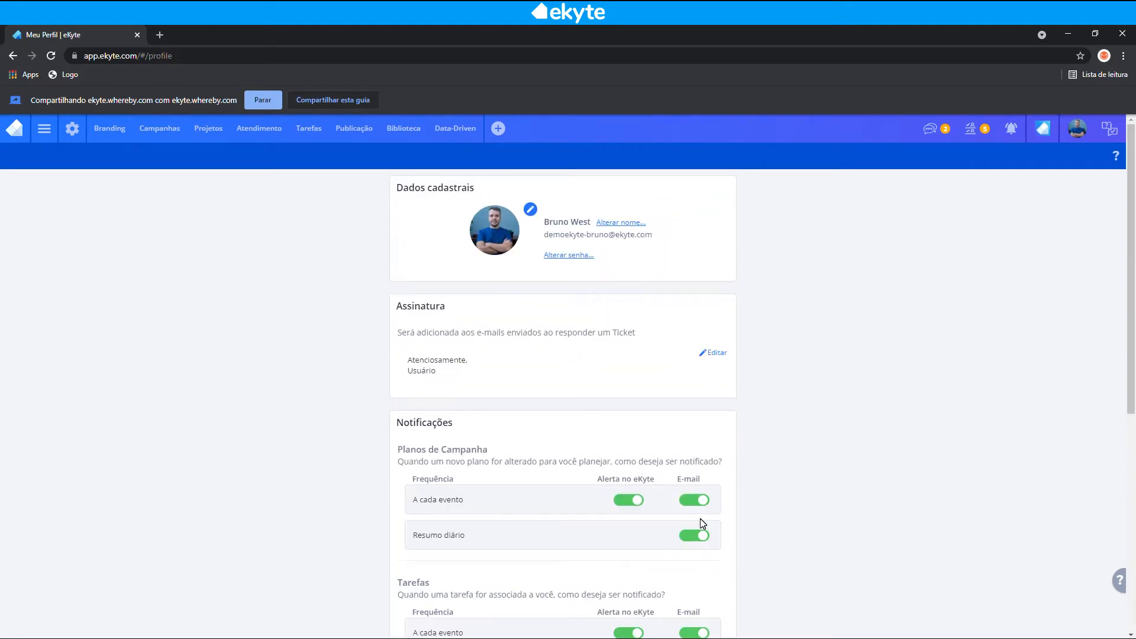
scroll(657, 444, down, 3)
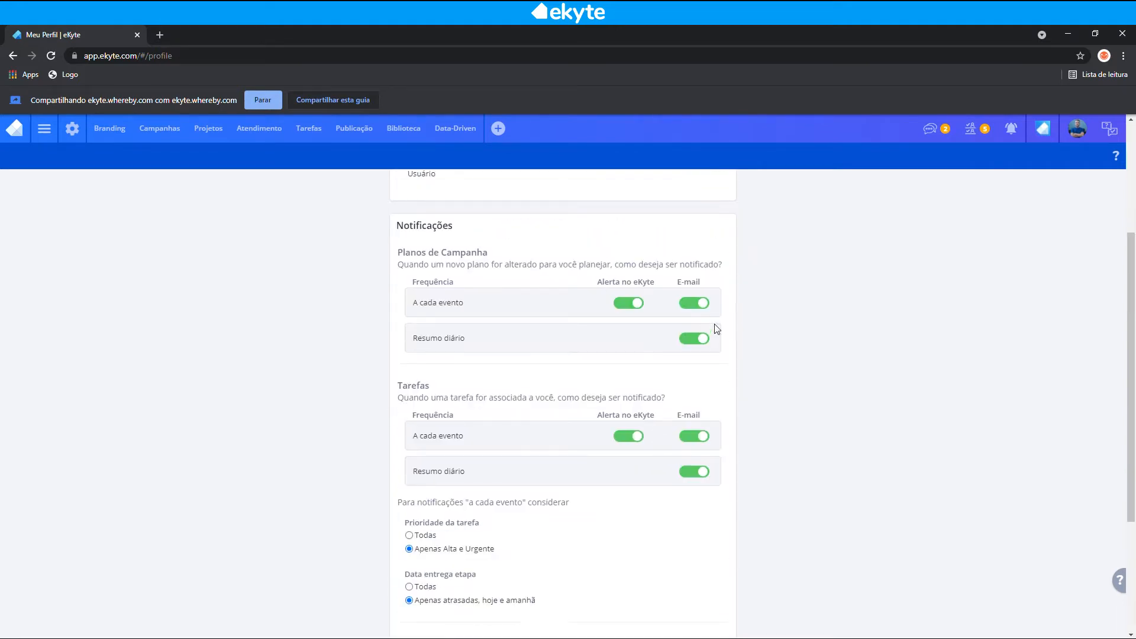
click(692, 348)
click(690, 345)
click(696, 305)
Step: View the Minha Empresa details, including time tracking and the service e-mail, and close them without updating
click(1079, 141)
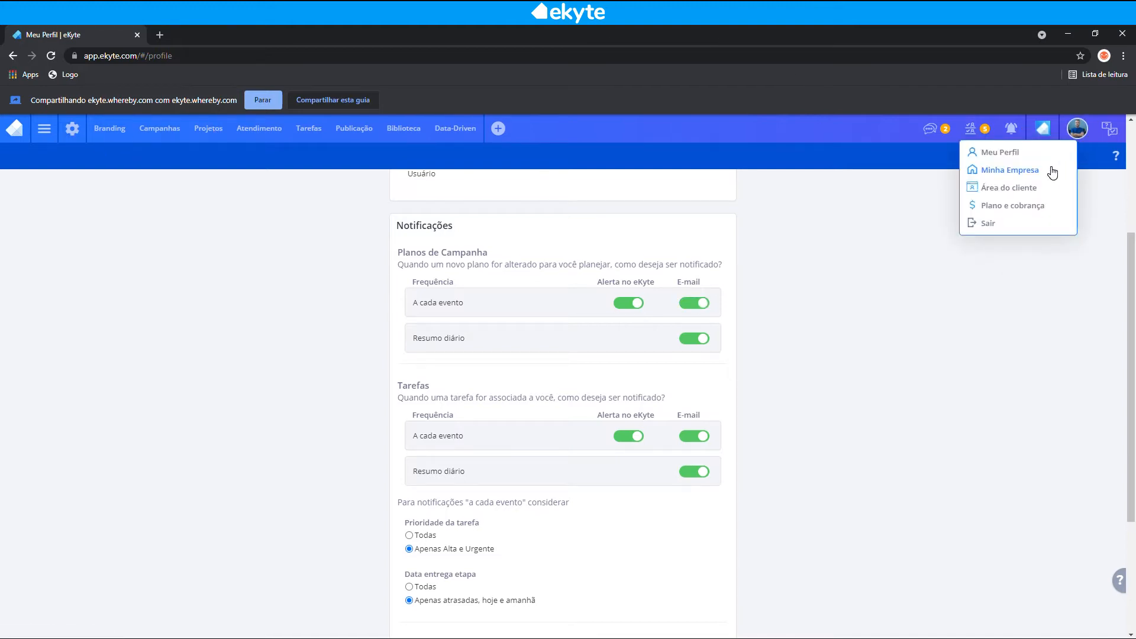
click(1052, 172)
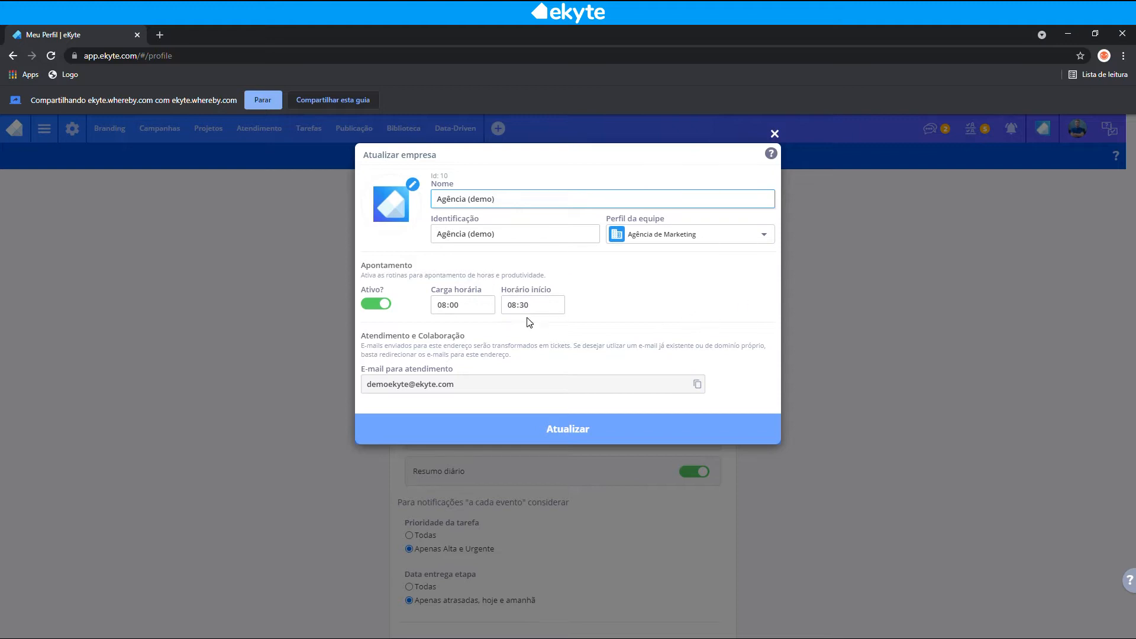
click(775, 134)
click(1076, 129)
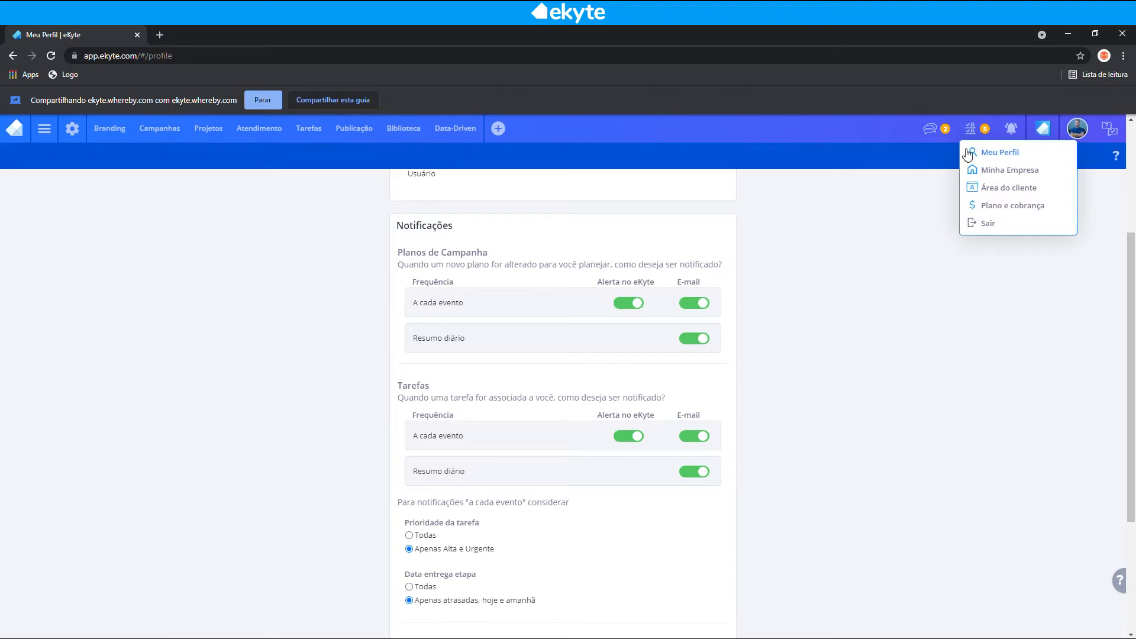
Step: Open the Tarefas list and apply the Todo o período date filter
click(71, 135)
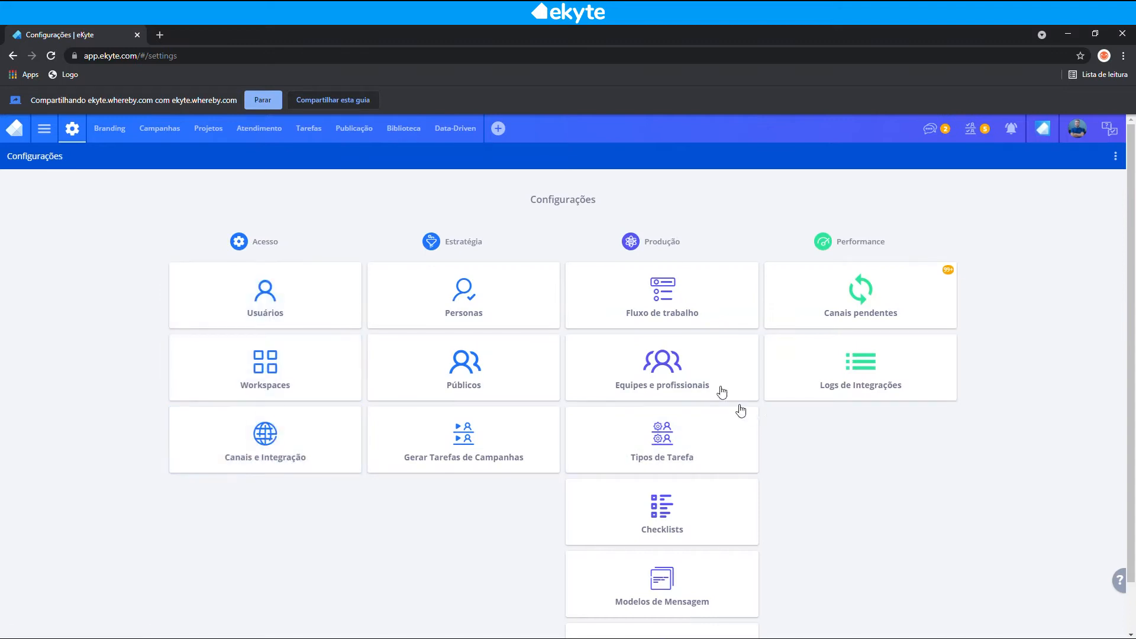
click(309, 129)
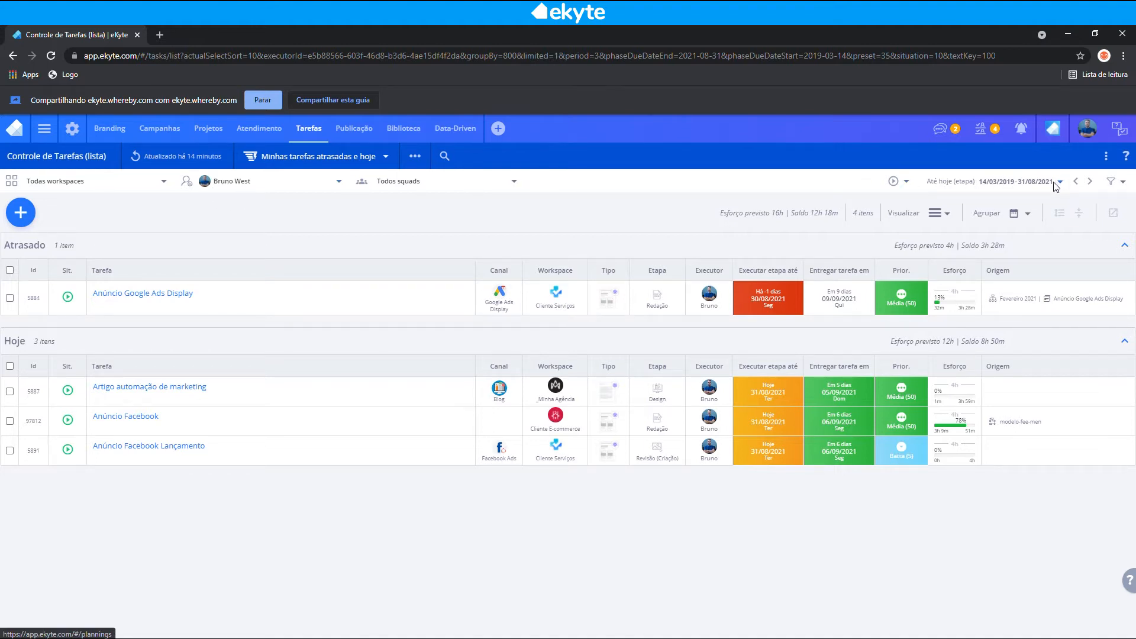
click(1027, 185)
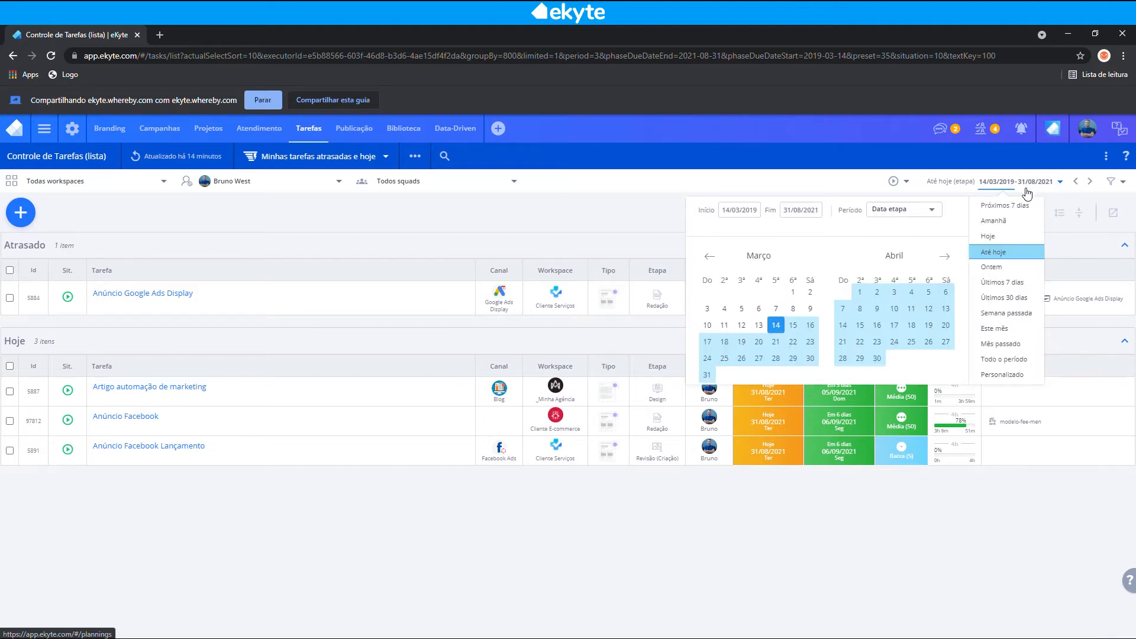
click(1014, 361)
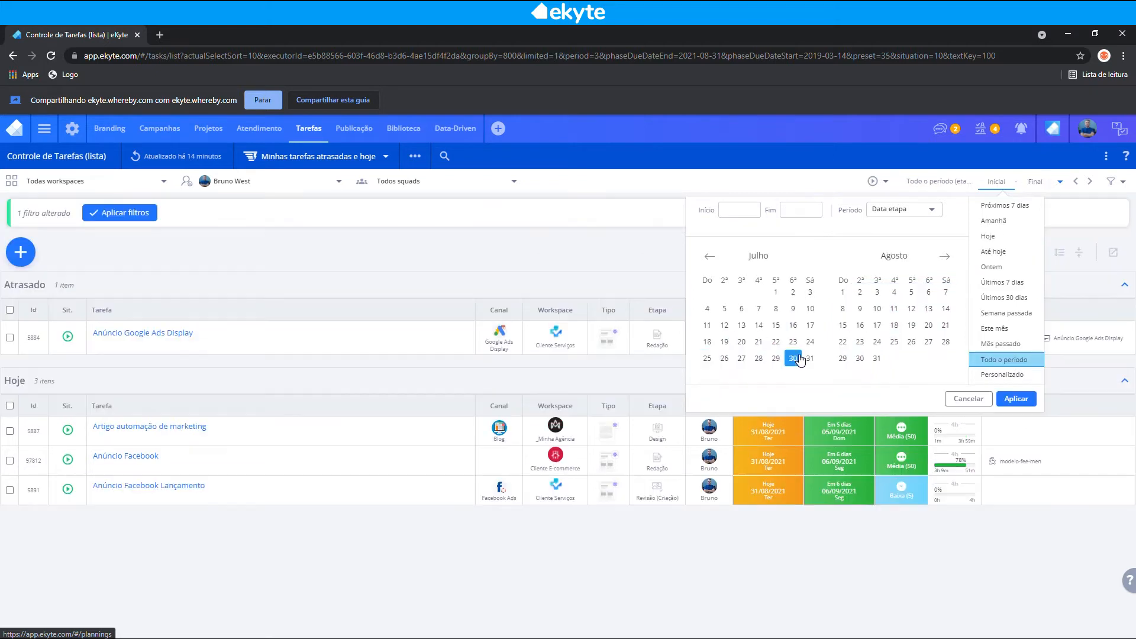
click(1019, 402)
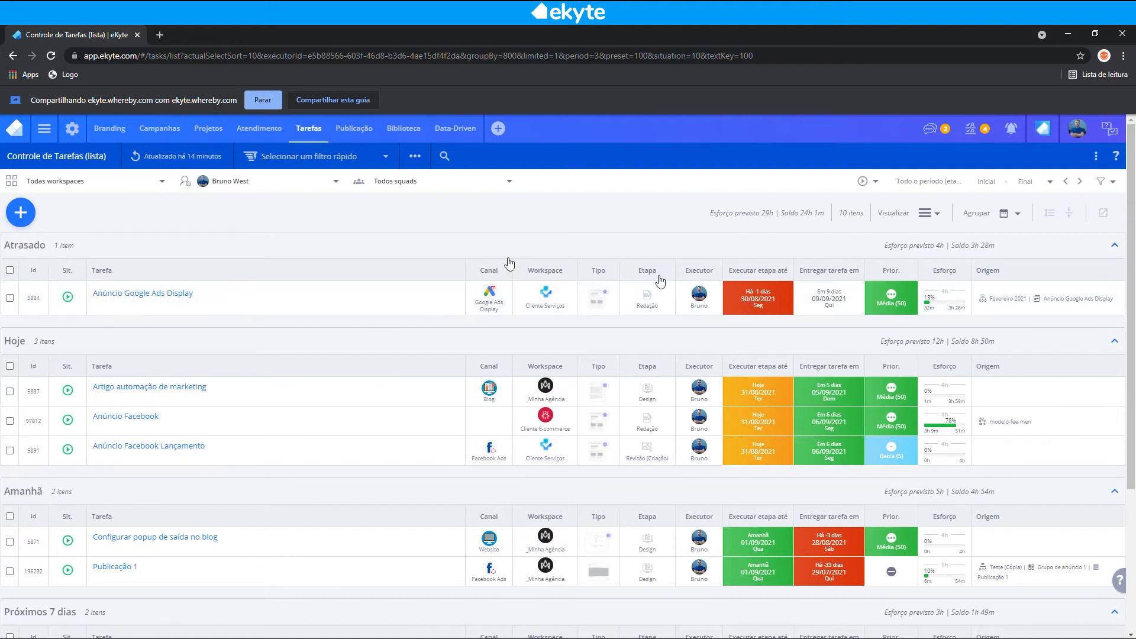
Step: Examine the execution dates, delivery dates and priorities of the listed tasks, from overdue to the coming weeks
click(741, 296)
scroll(204, 358, down, 2)
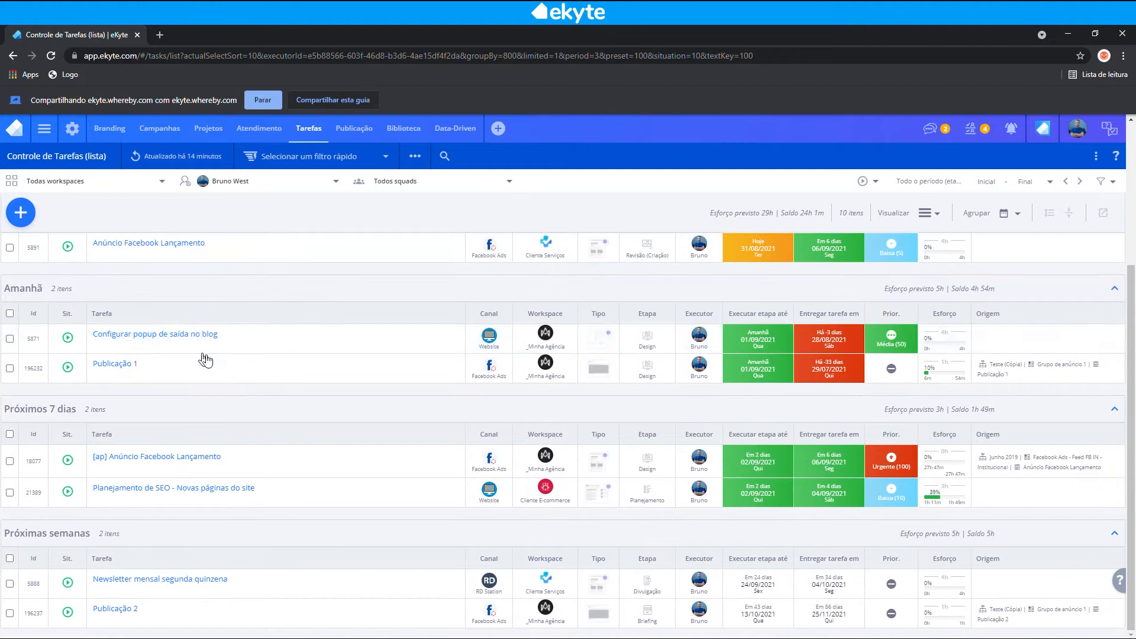
scroll(373, 542, up, 4)
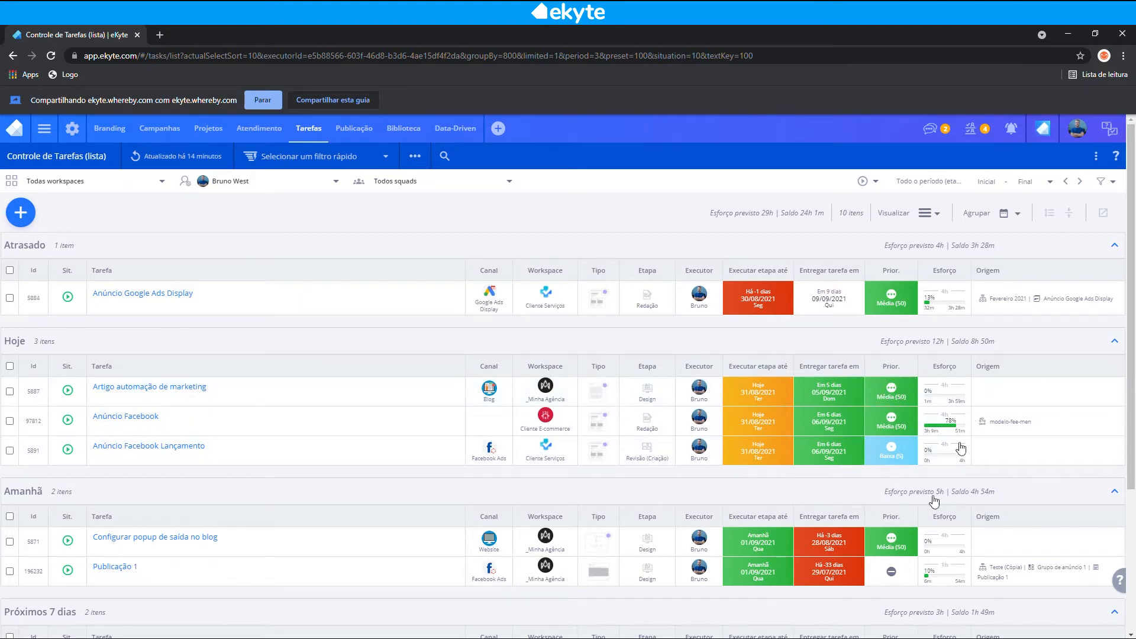
Step: Set the task "Configurar popup de saída no blog" to priority Urgente (100) and execution date 31/08/2021, and refresh the list
click(892, 544)
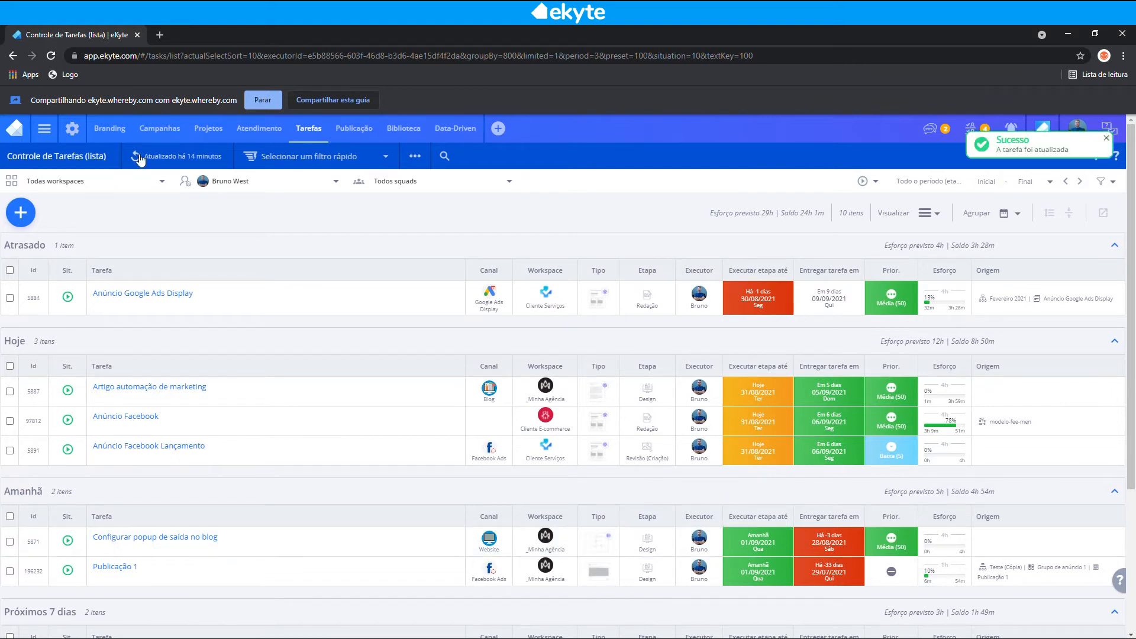
click(758, 542)
scroll(781, 562, down, 2)
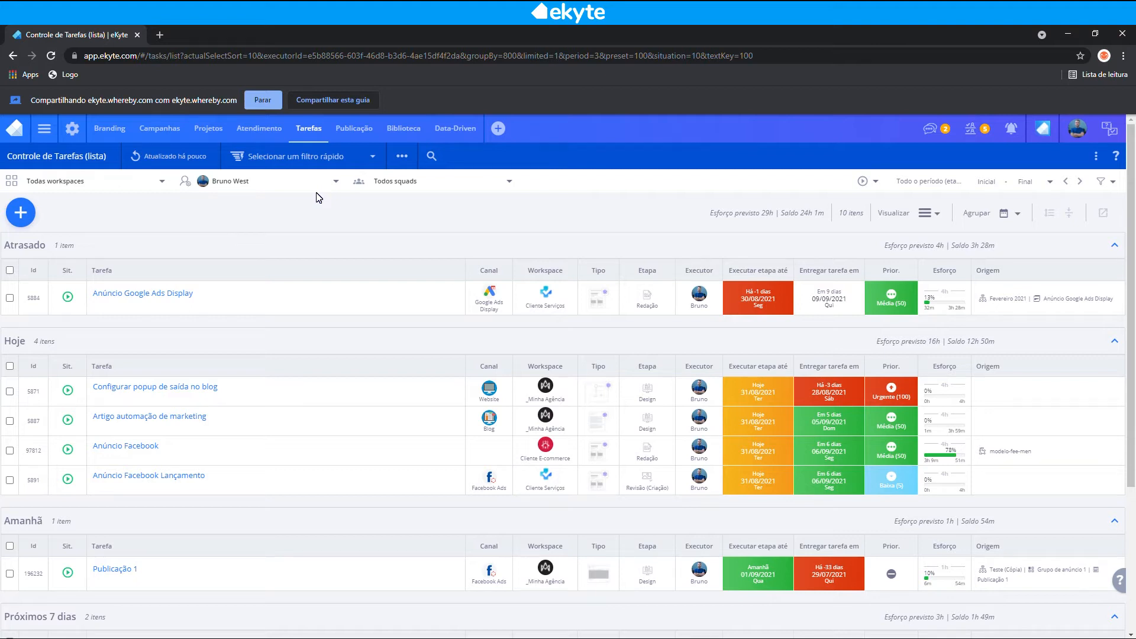
Step: Filter the task list to Todos executores and look over the whole team's tasks
click(240, 183)
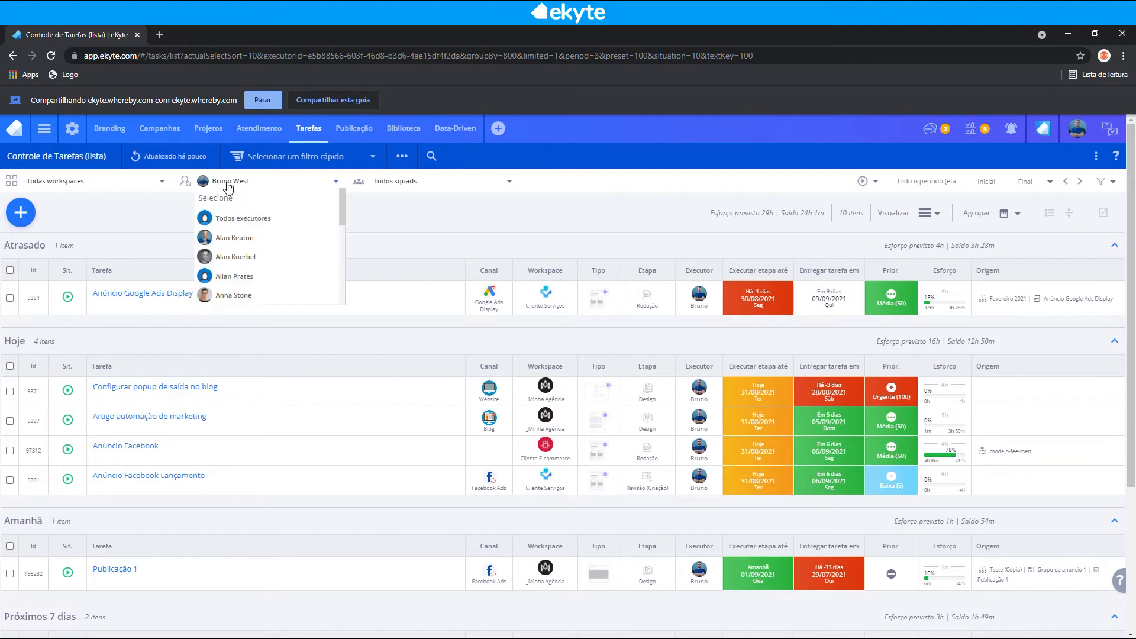
click(248, 219)
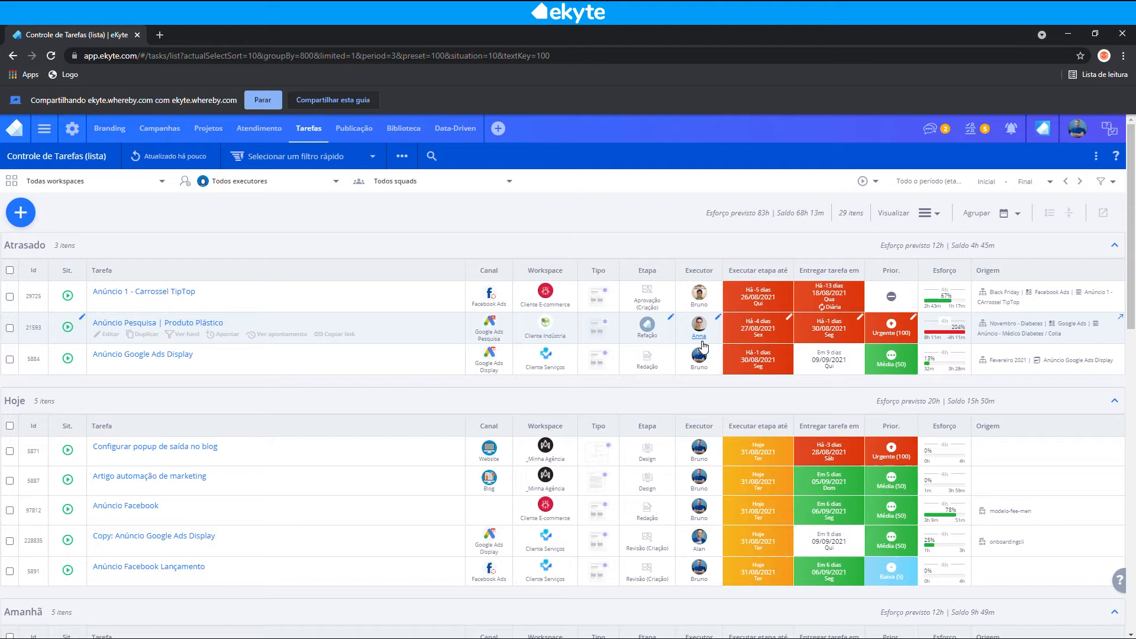
scroll(595, 352, down, 2)
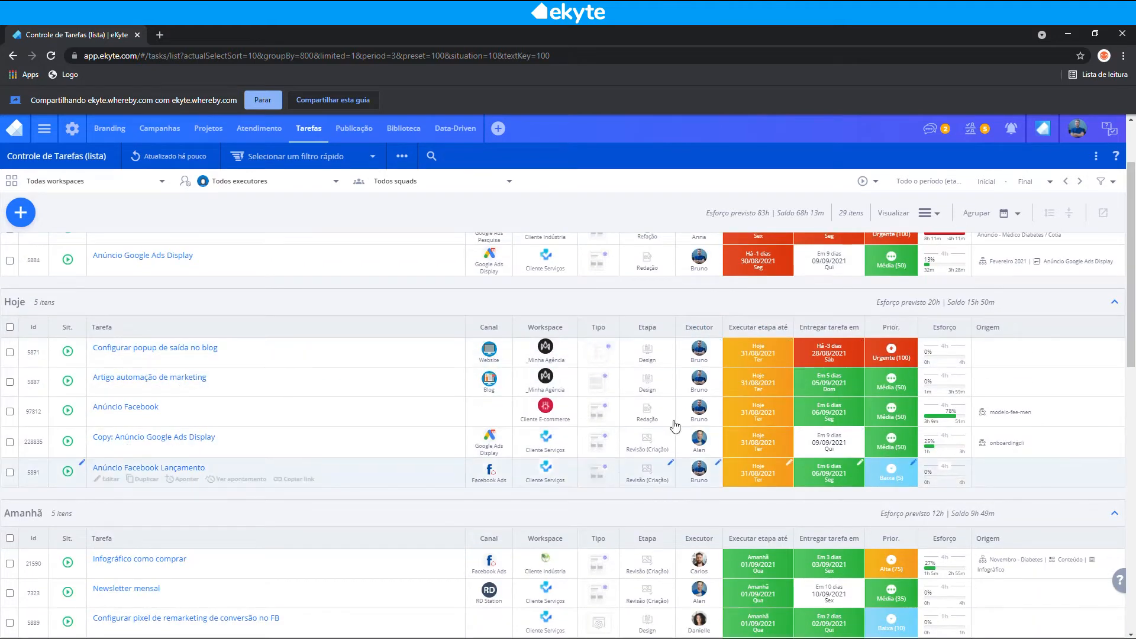
Step: Look over the team's tasks by execution date, and filter the list to the Cliente E-commerce workspace
scroll(593, 431, down, 6)
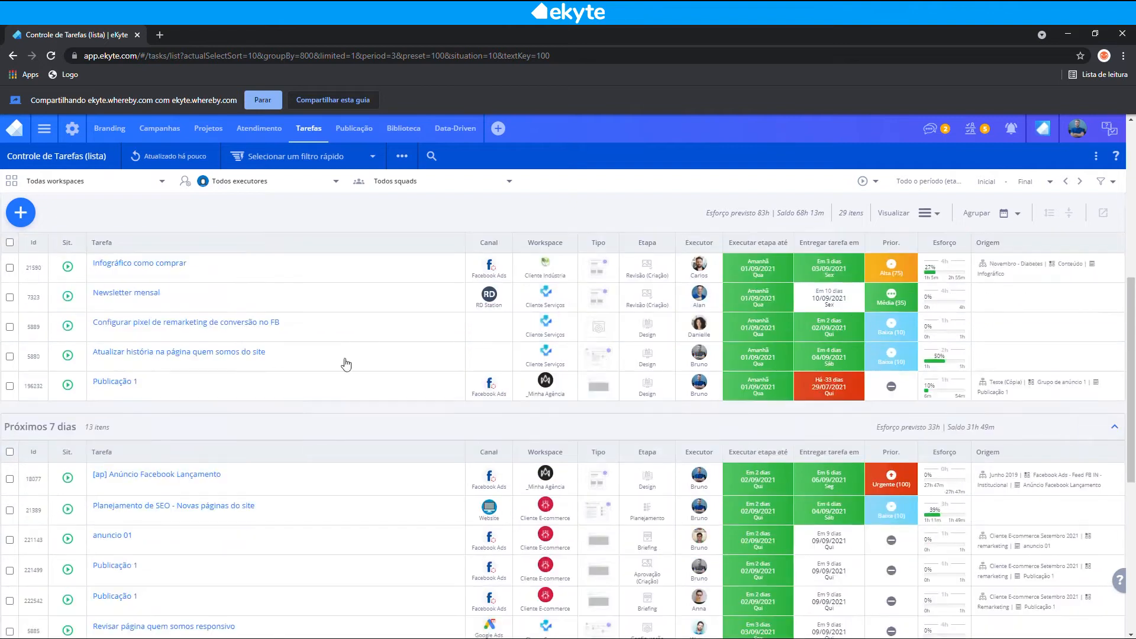
scroll(96, 309, up, 2)
scroll(177, 332, up, 2)
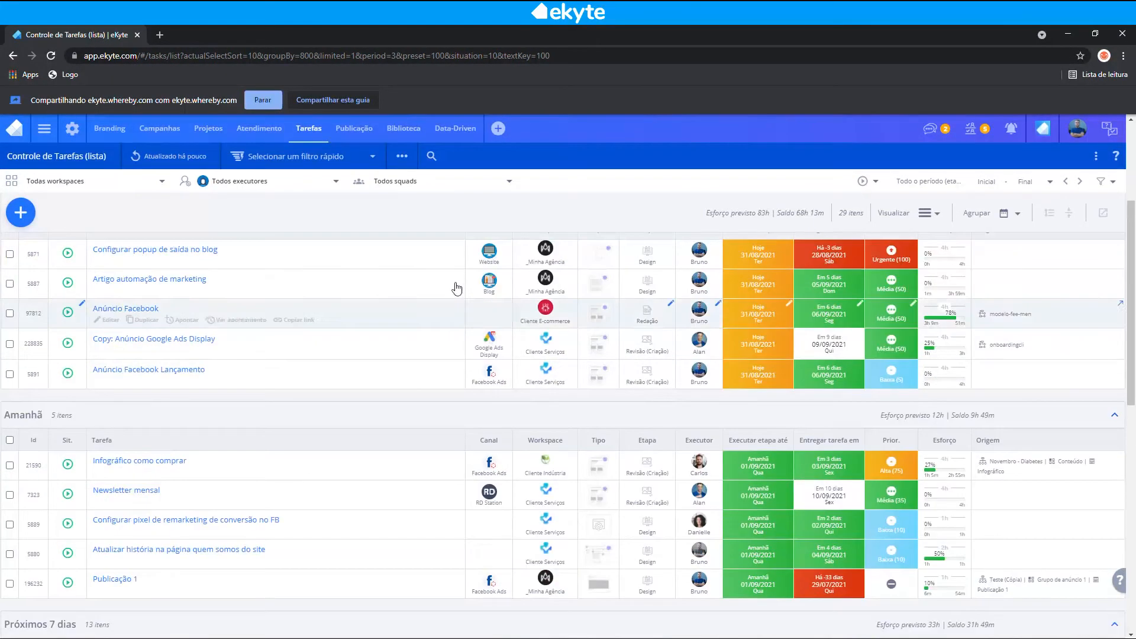
scroll(83, 424, down, 2)
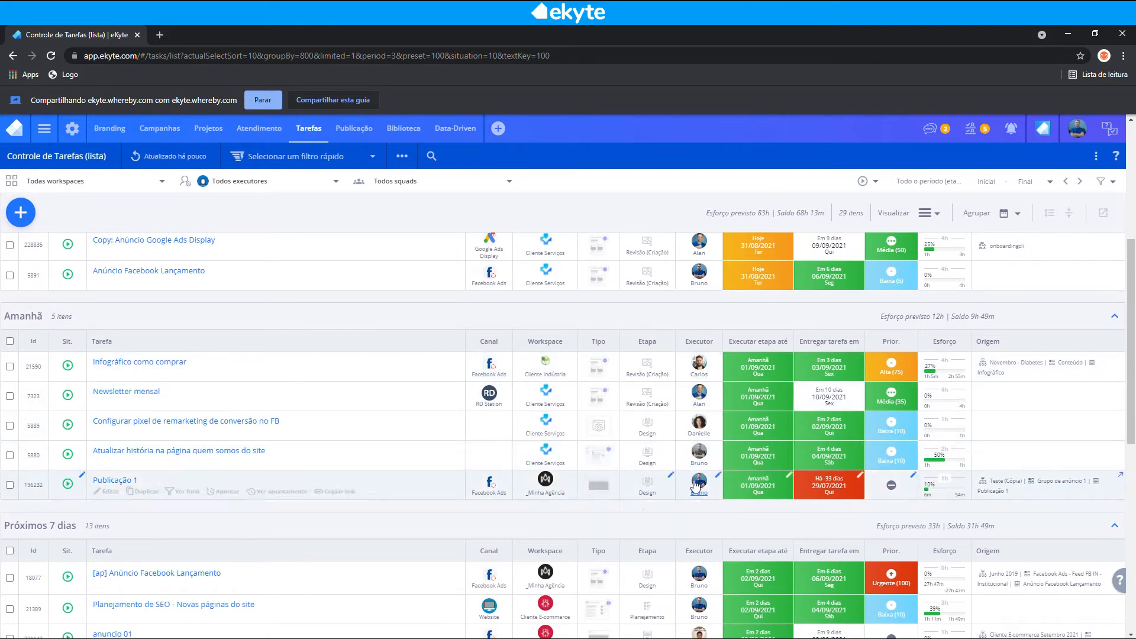
scroll(518, 527, up, 6)
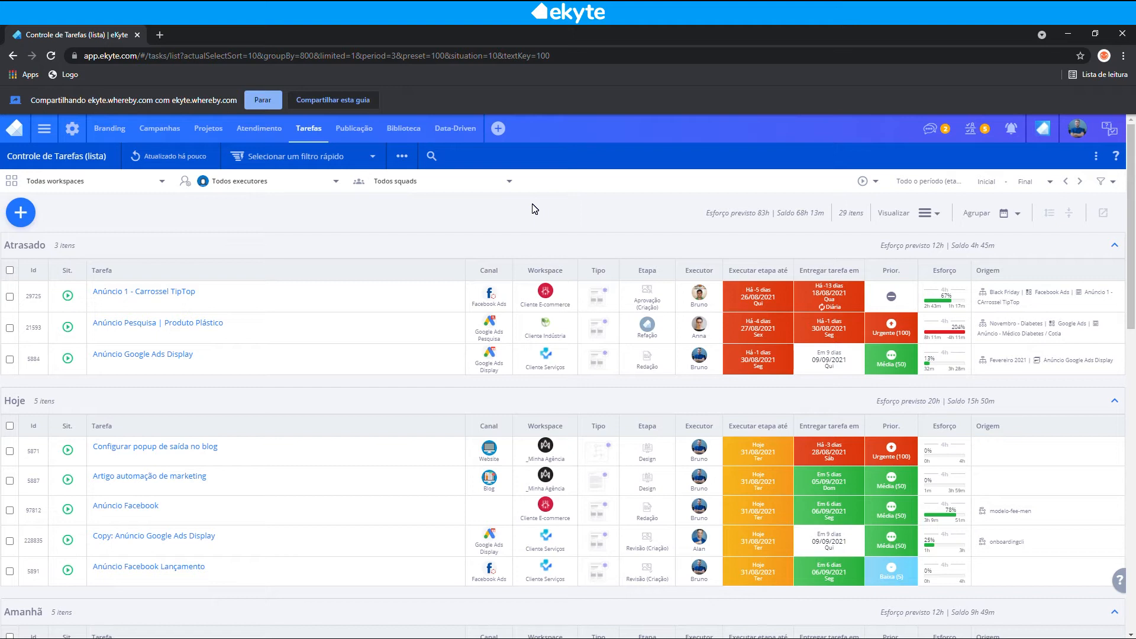
click(82, 181)
click(68, 267)
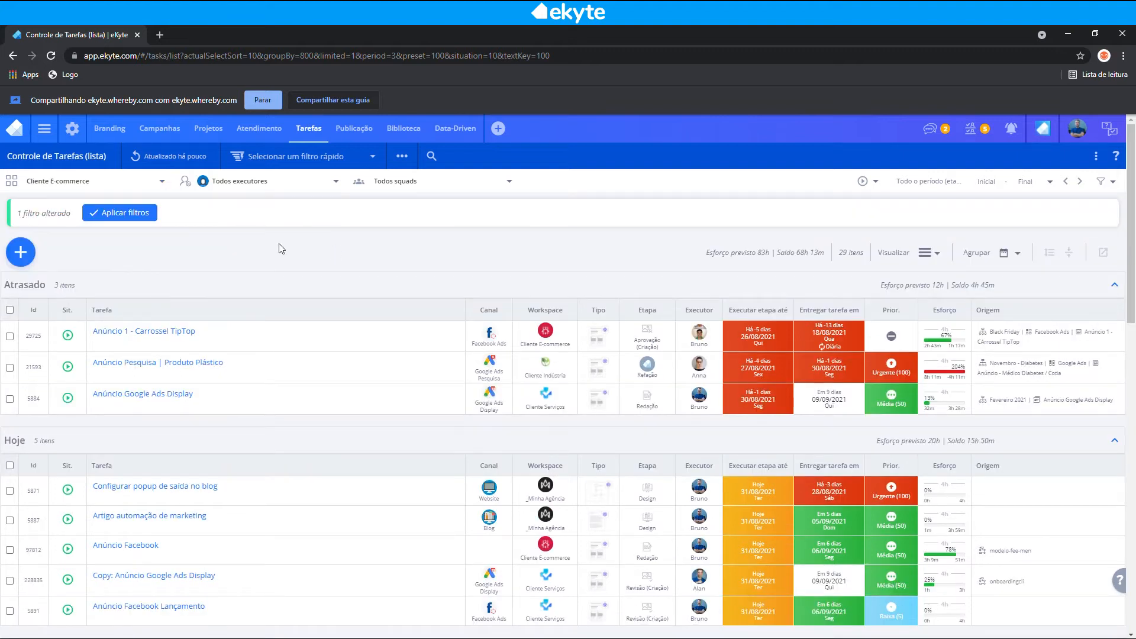
click(102, 220)
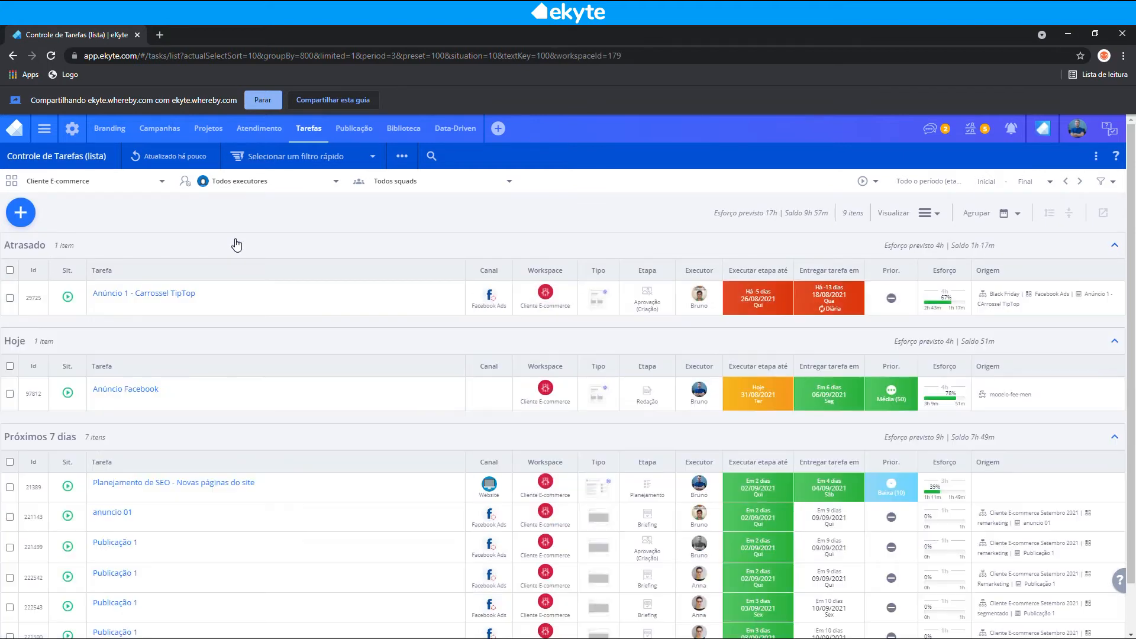
scroll(236, 244, down, 1)
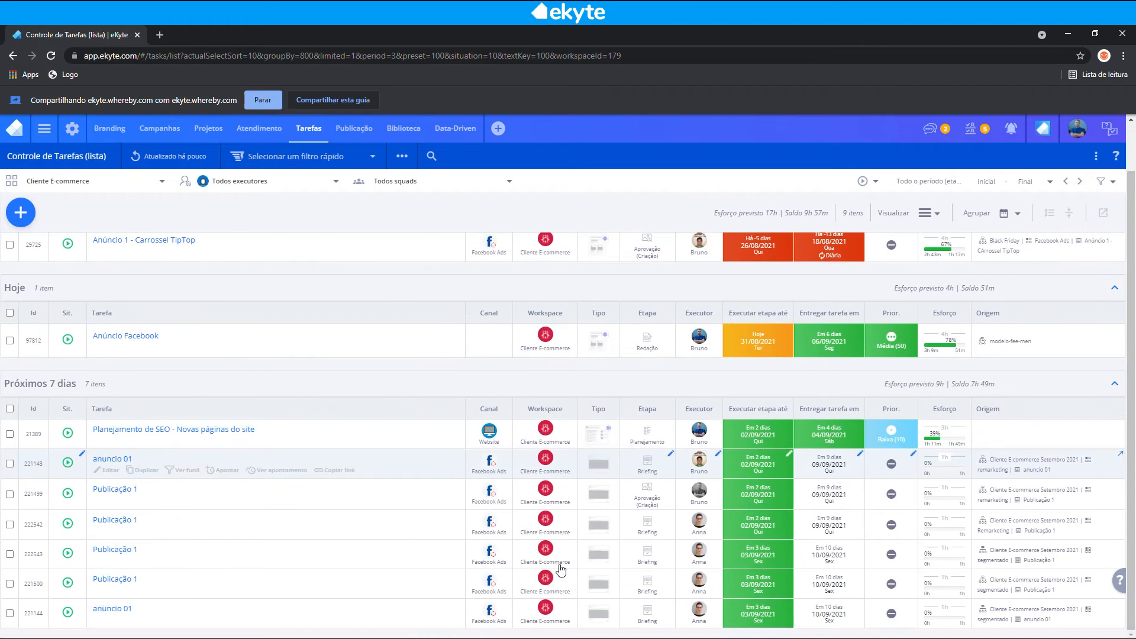
Step: Set the workspace filter back to Todas workspaces and apply it to the task list
click(97, 181)
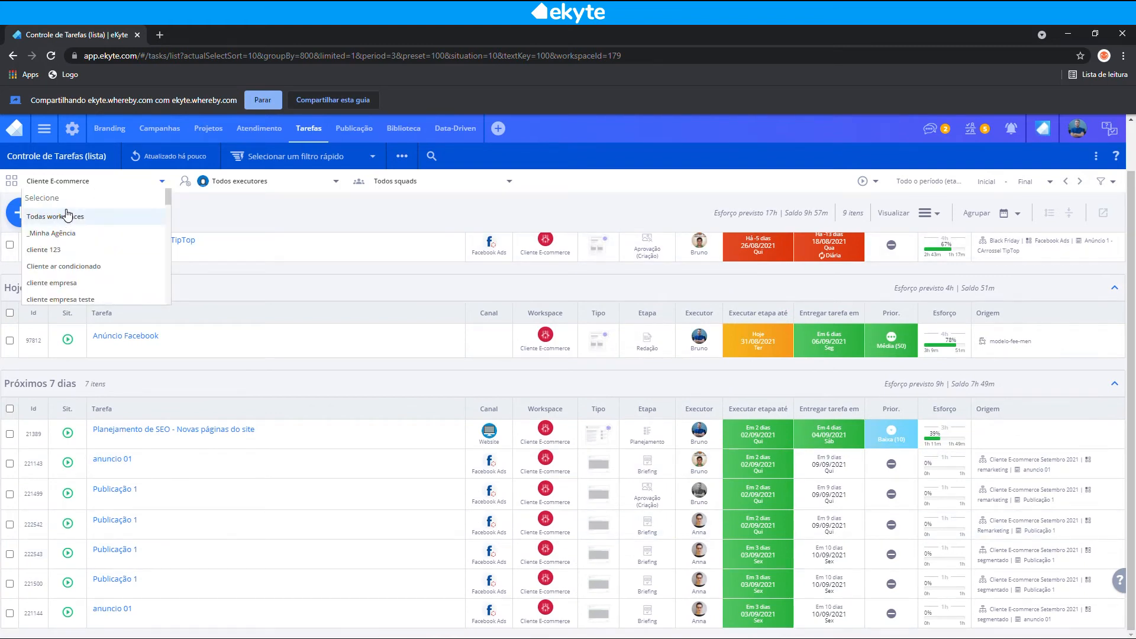
click(68, 216)
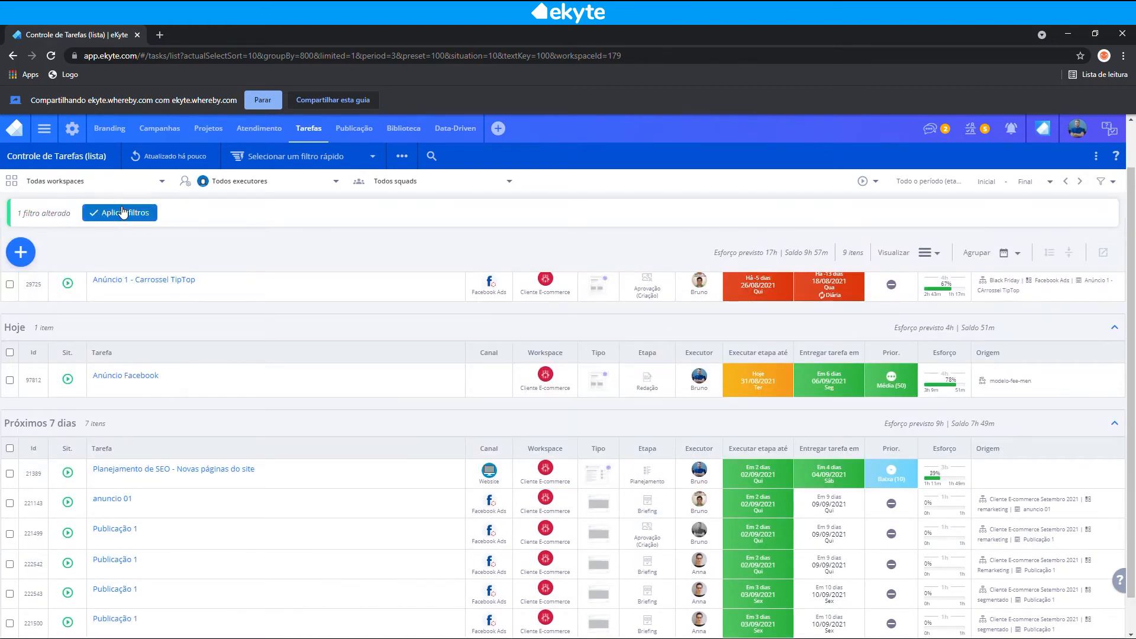
click(122, 212)
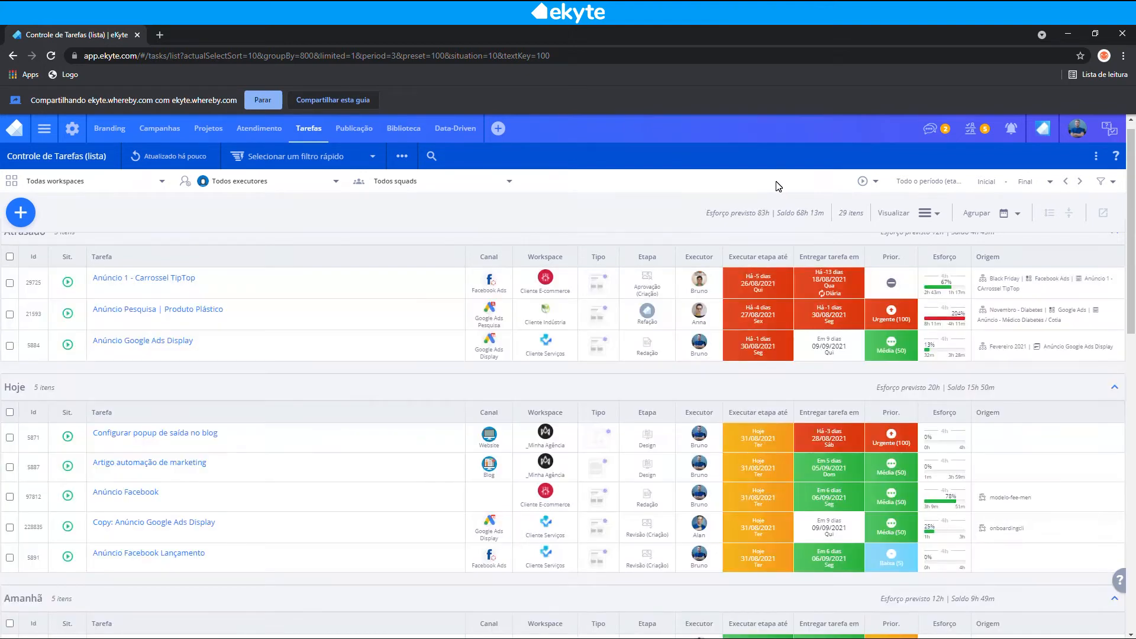
Step: Group the task list by Workspace and look over the tasks of each workspace
click(1015, 216)
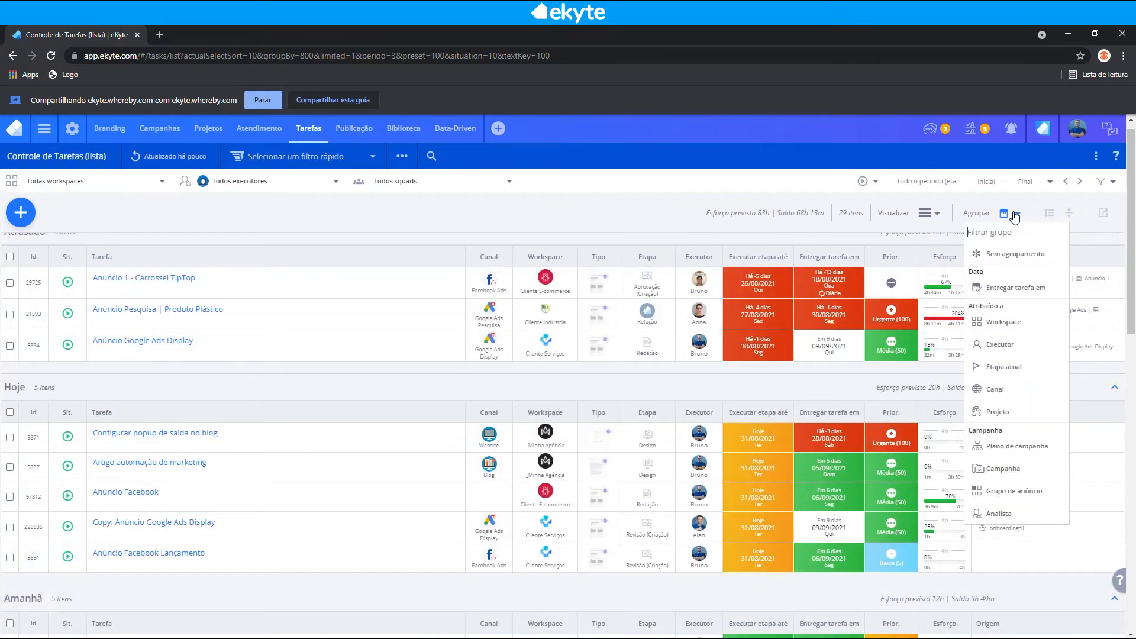
click(1014, 329)
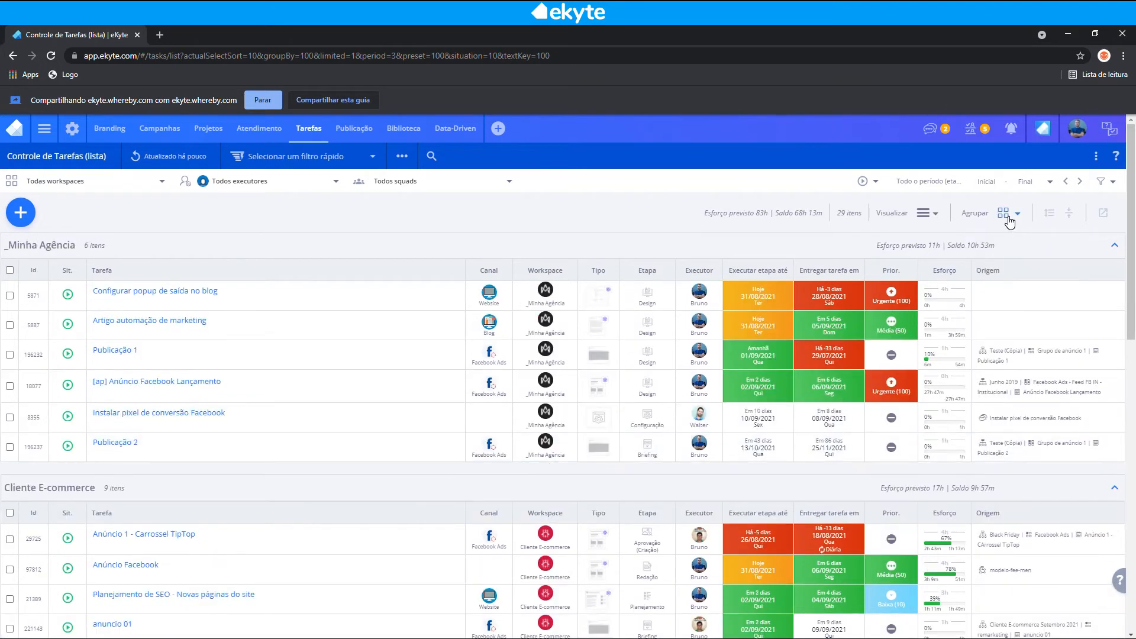
click(1009, 218)
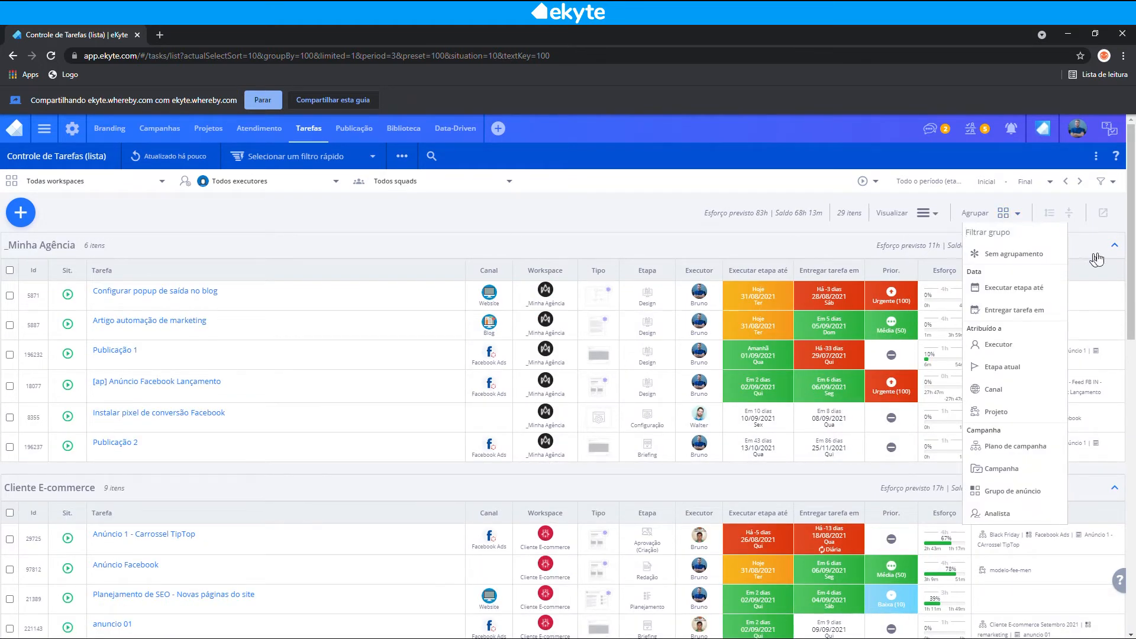
click(323, 216)
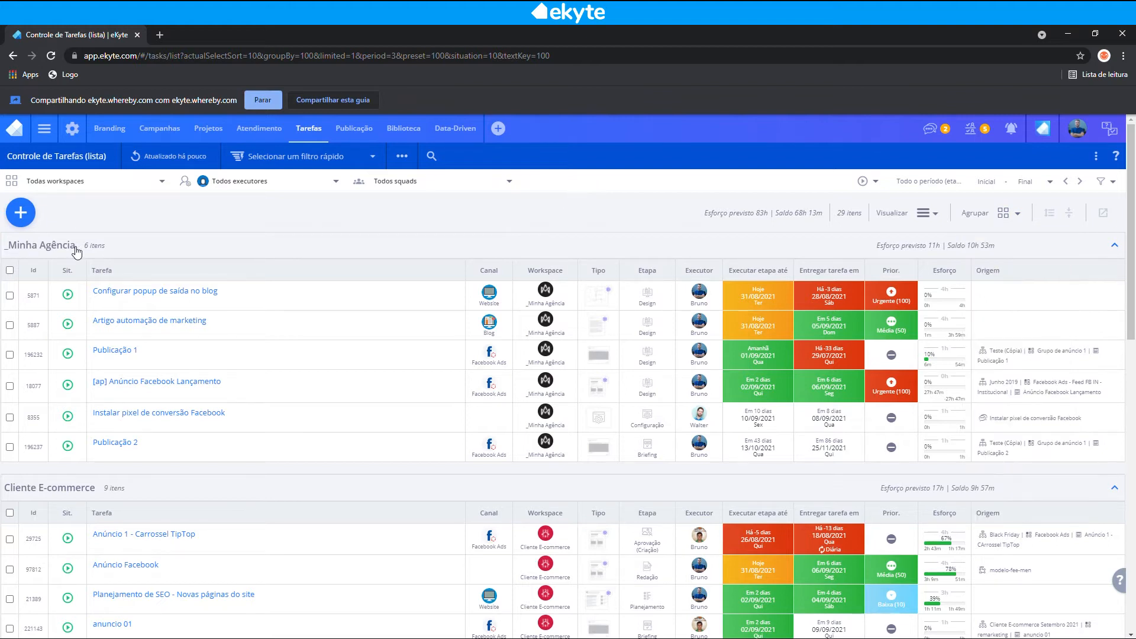
scroll(182, 439, down, 3)
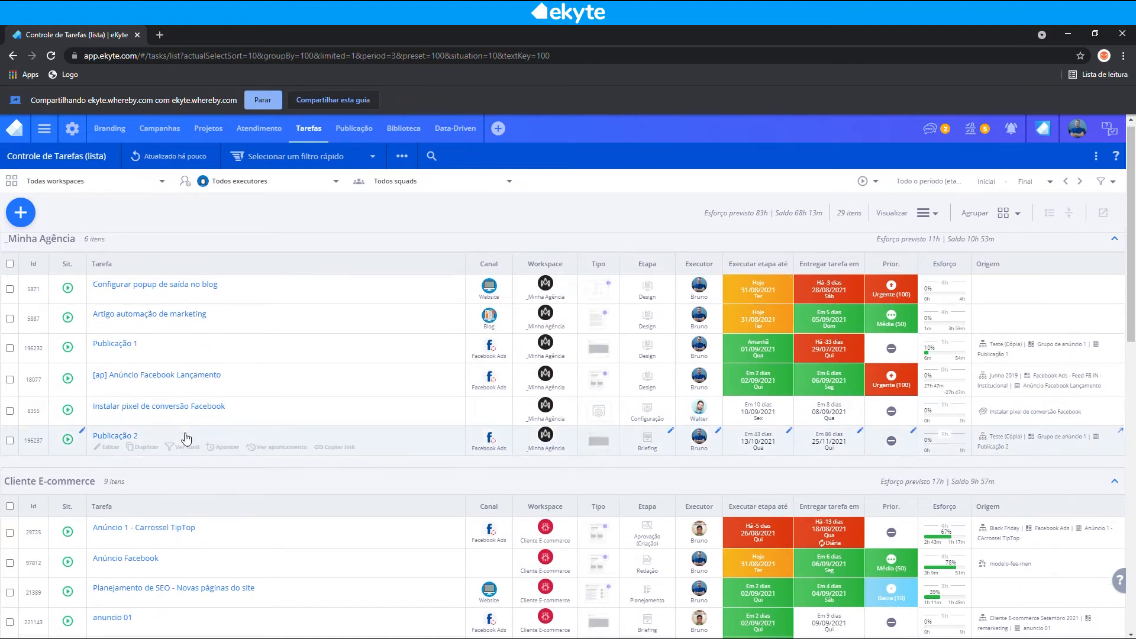
scroll(320, 355, down, 7)
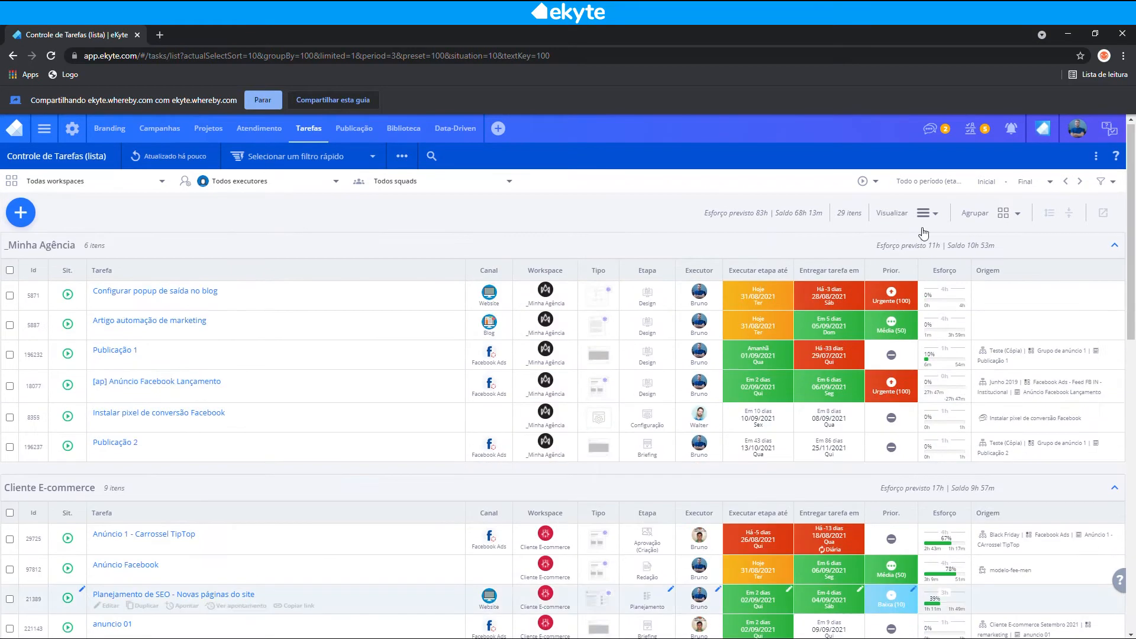
Step: Group the task list by Executor and look over the tasks assigned to each team member
click(1008, 214)
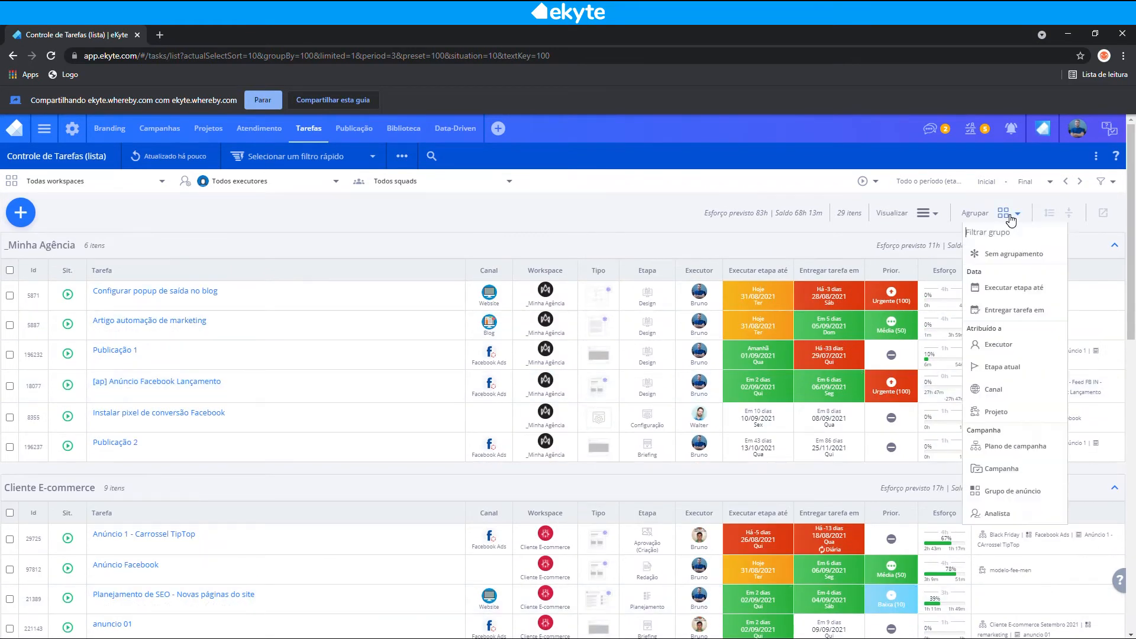
click(999, 349)
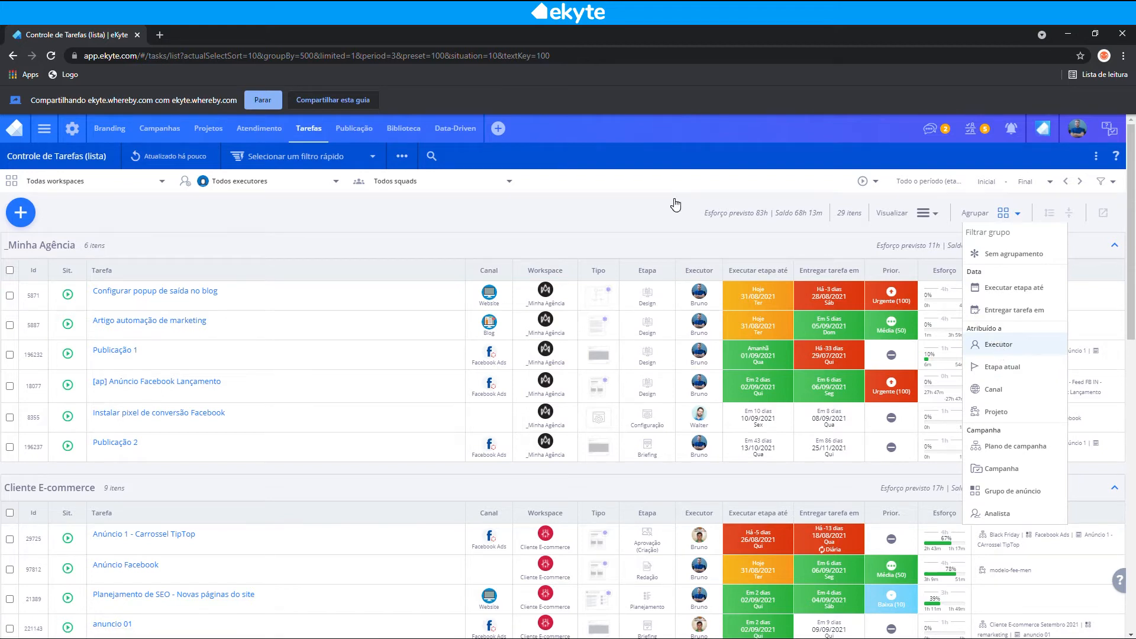
click(983, 344)
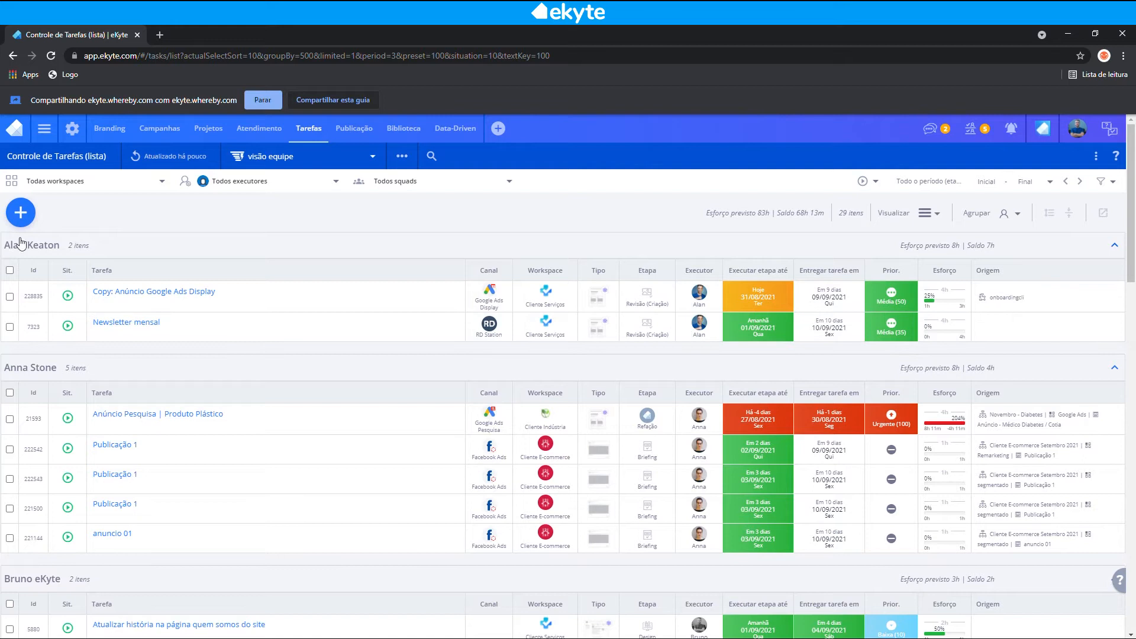
scroll(141, 373, down, 5)
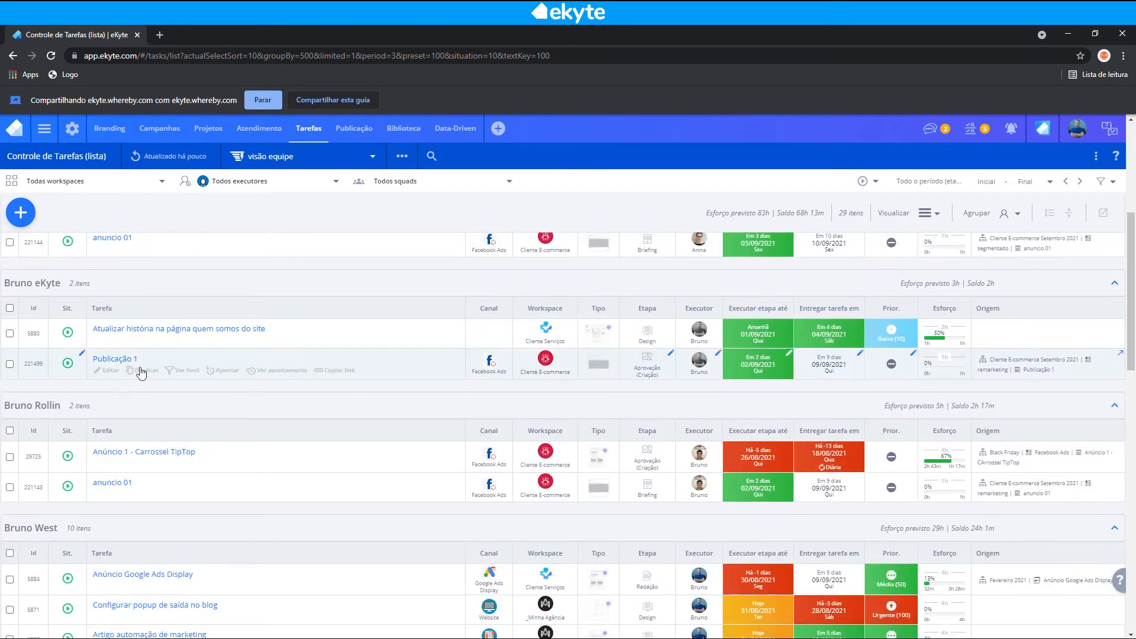
scroll(201, 378, down, 15)
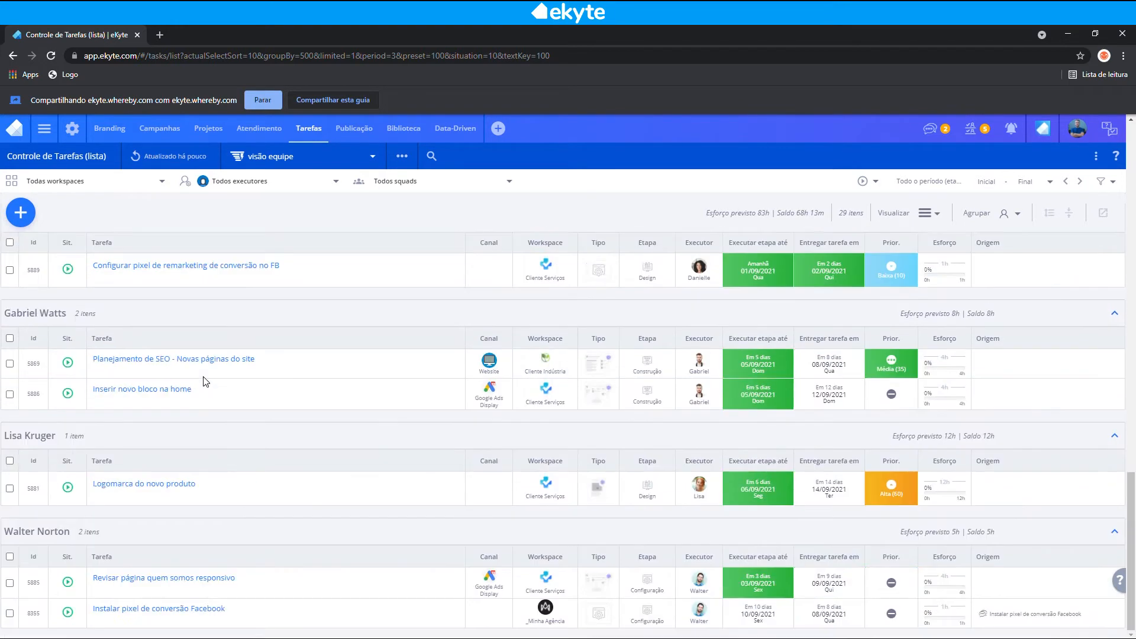
scroll(213, 384, up, 20)
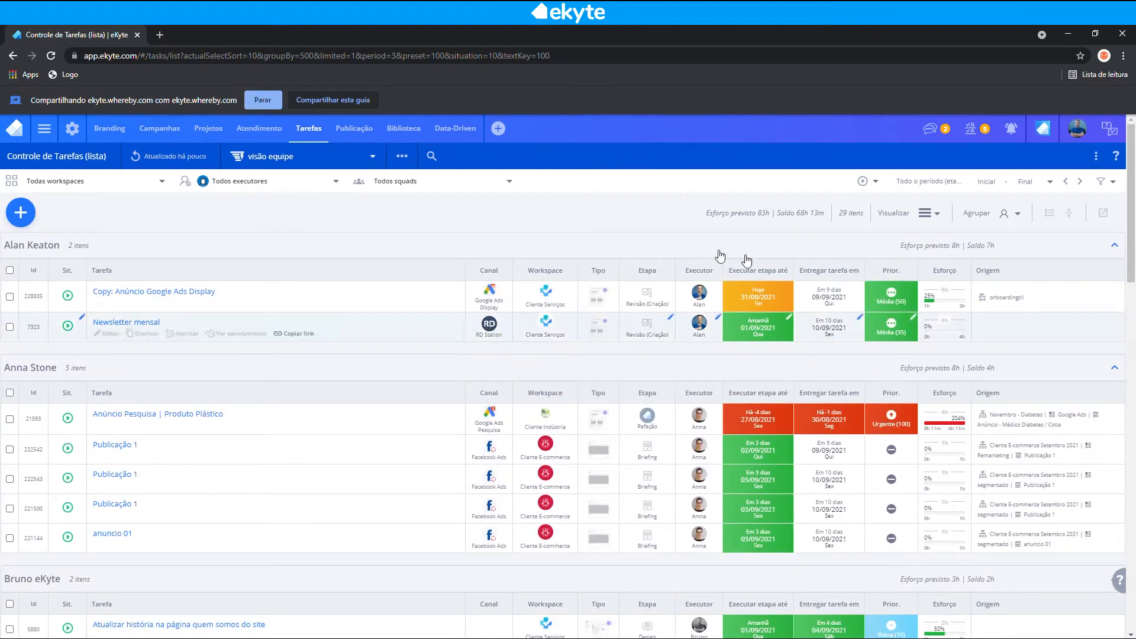
Step: Group the task list by Executar etapa até and look through its date groups
click(927, 213)
click(1005, 214)
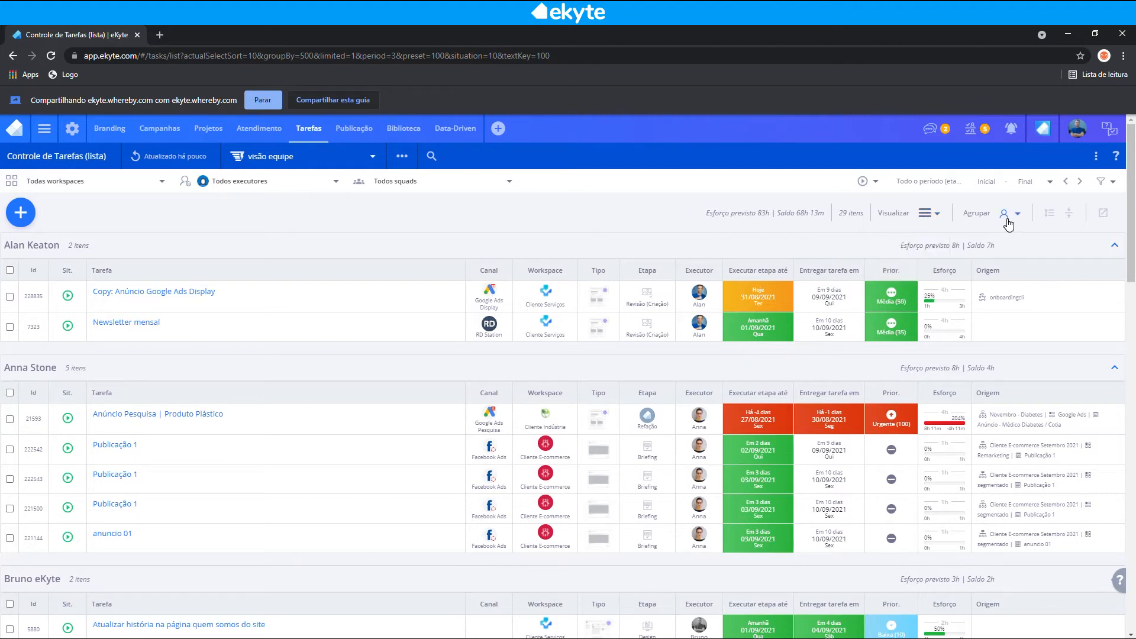
click(1005, 214)
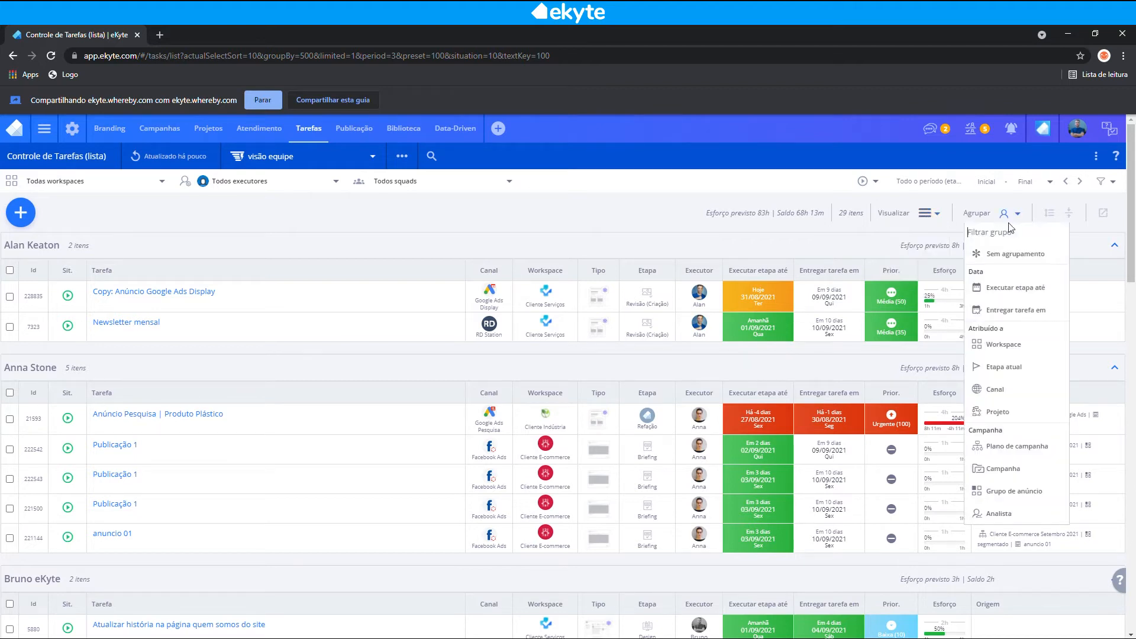
click(1013, 290)
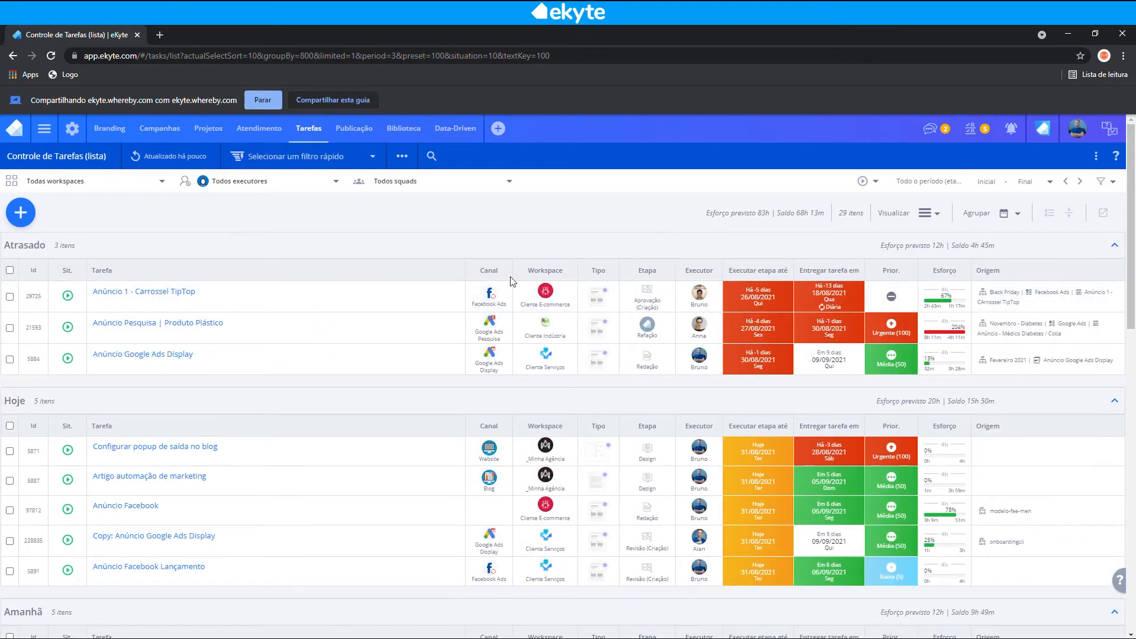
scroll(513, 281, down, 13)
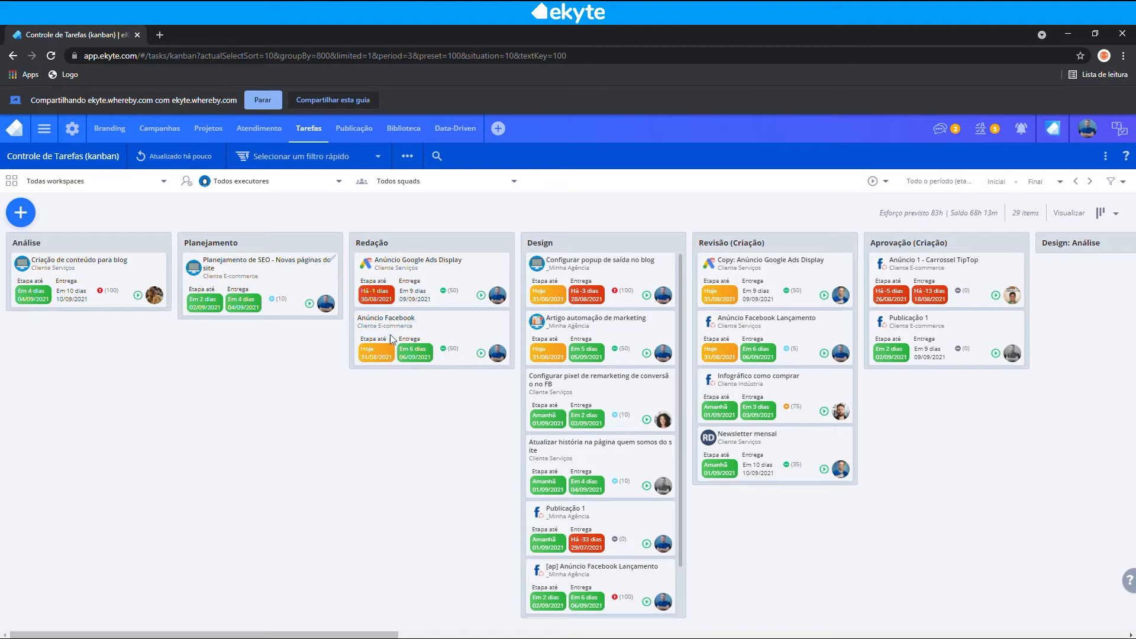
Step: Examine the kanban board's workflow stages and their task cards, especially the full list in the Design column
drag(260, 286, 425, 344)
drag(337, 636, 475, 635)
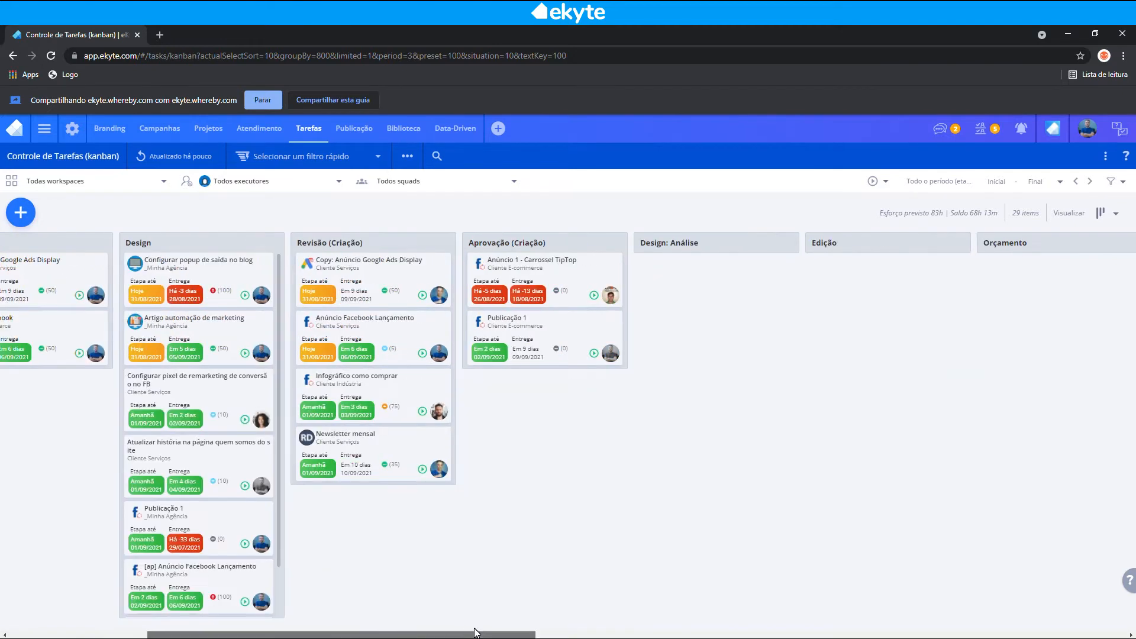
drag(278, 368, 286, 452)
scroll(281, 343, up, 1)
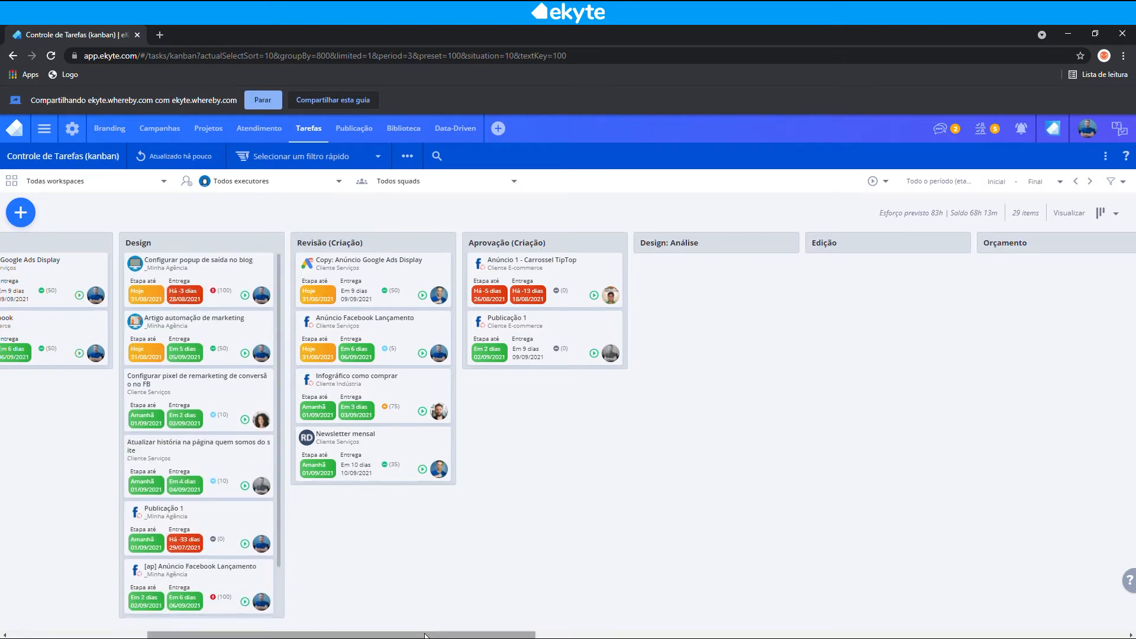
drag(424, 634, 1040, 581)
drag(578, 587, 377, 619)
scroll(339, 397, down, 1)
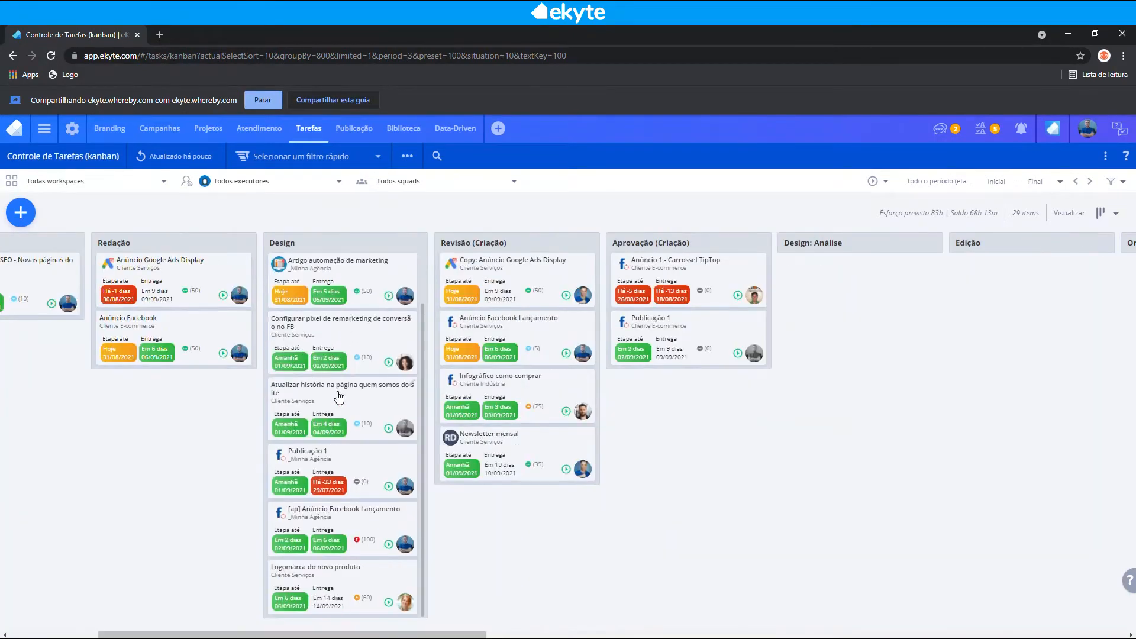
scroll(350, 540, up, 2)
scroll(336, 300, down, 1)
scroll(369, 552, up, 1)
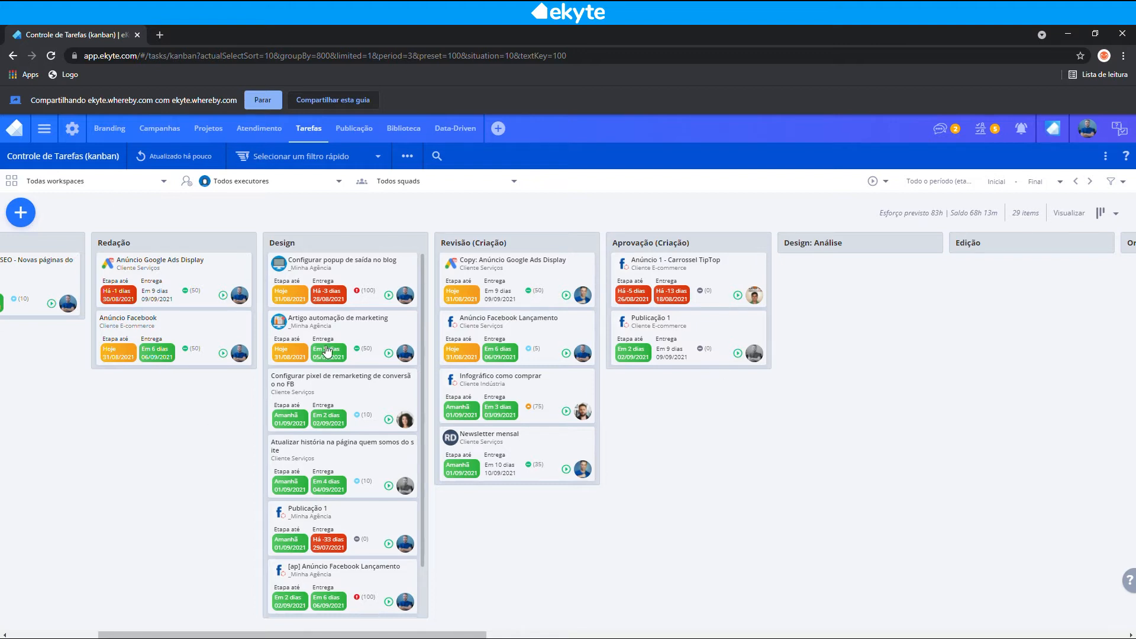
scroll(355, 456, down, 1)
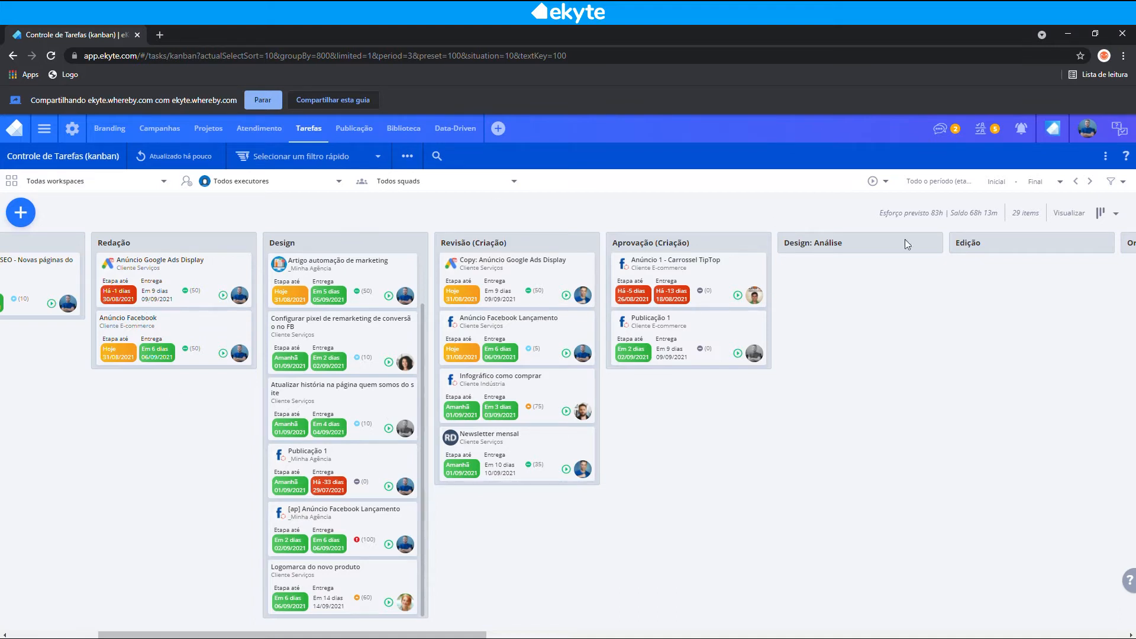
Step: Show the tasks in the calendar view and look through the weeks of August 2021
click(1103, 213)
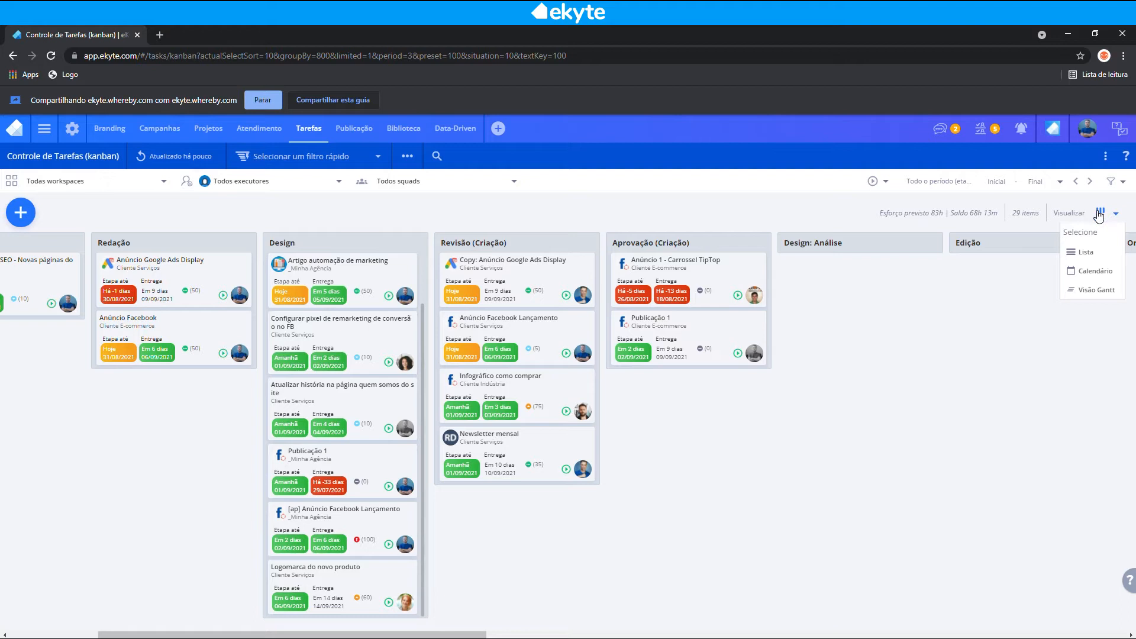
click(1098, 274)
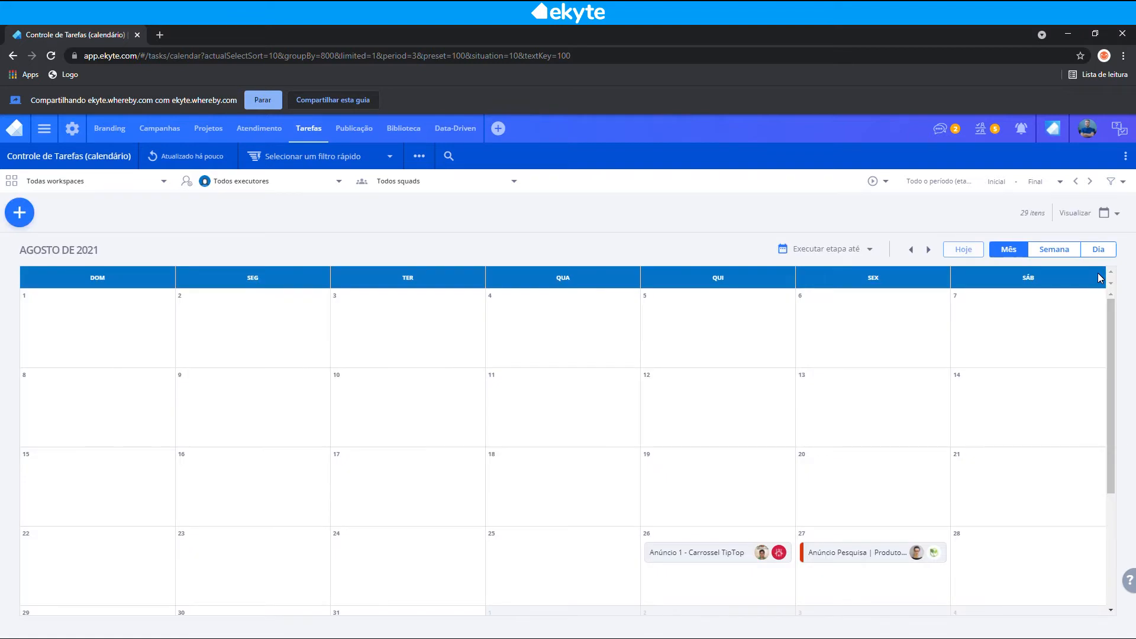
scroll(948, 405, down, 3)
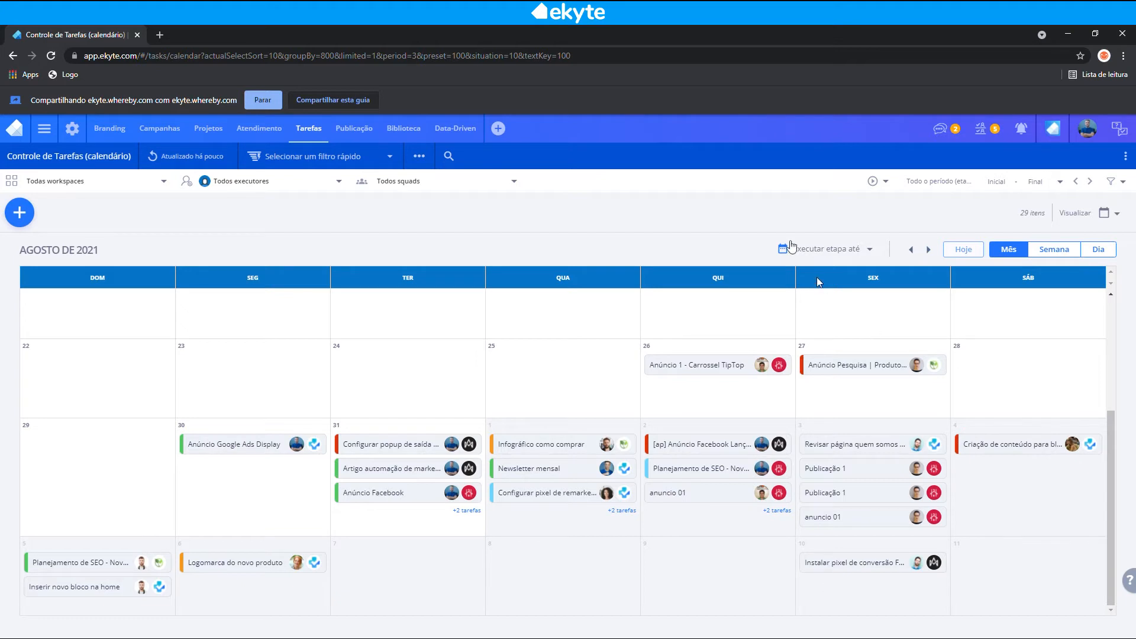
Step: Base the task calendar on the Veiculação inicial date and look over the month's tasks
click(816, 249)
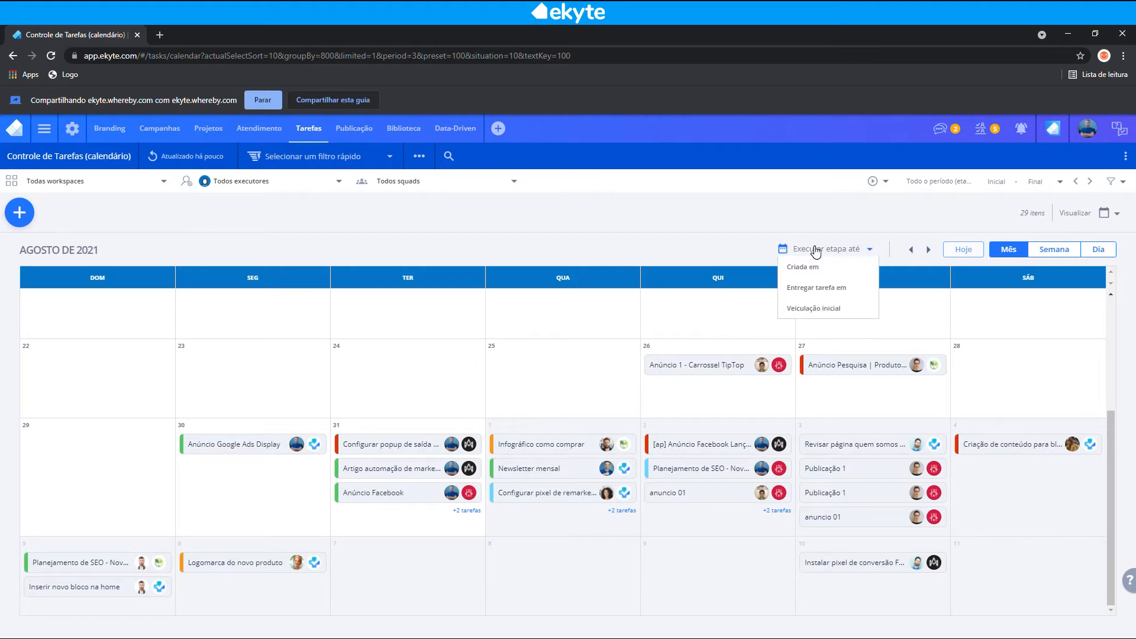
click(818, 308)
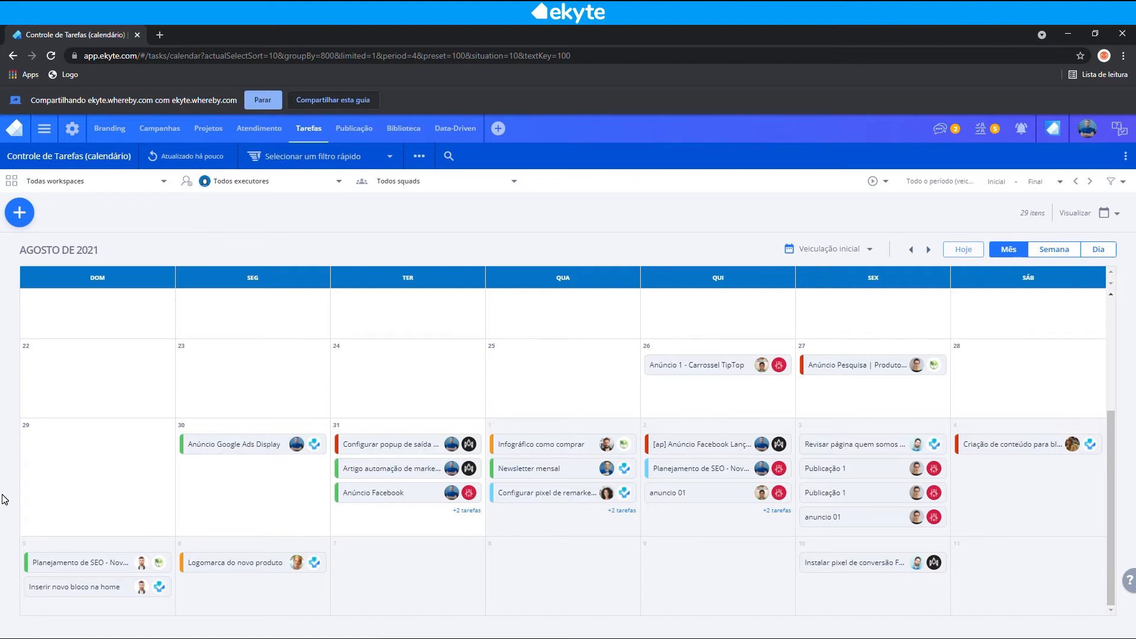
scroll(756, 361, up, 2)
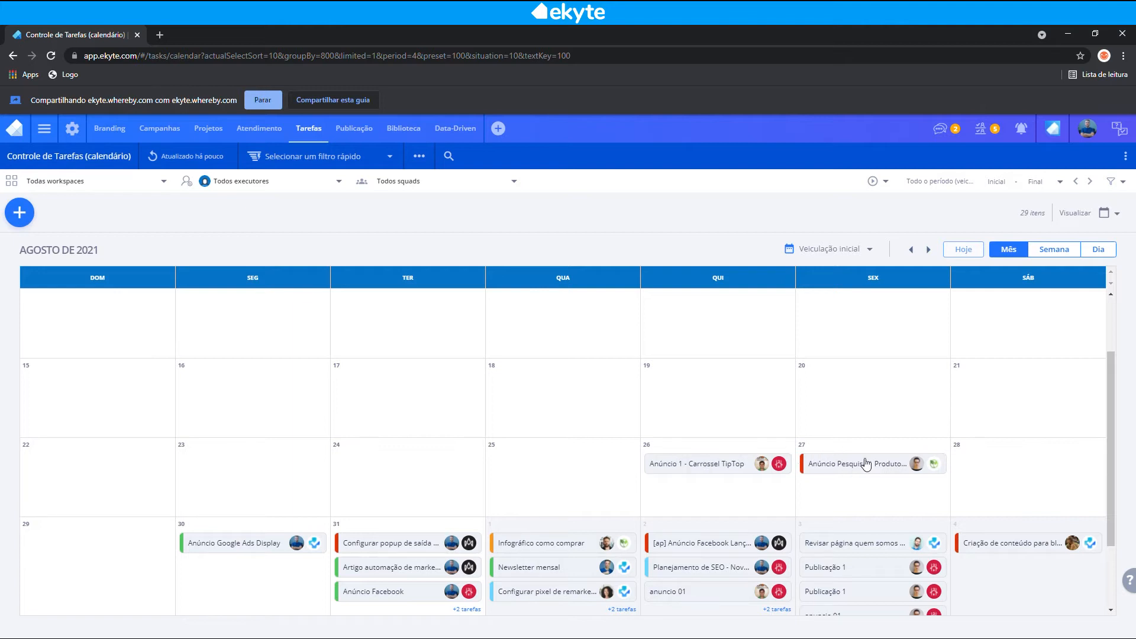
scroll(760, 457, down, 2)
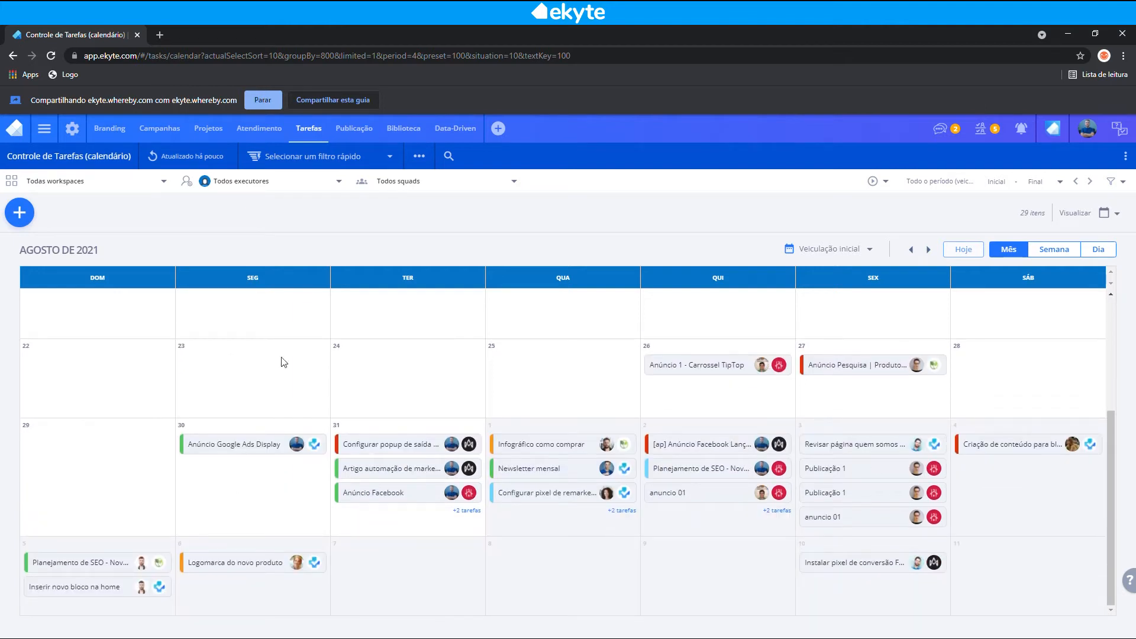
scroll(911, 509, up, 4)
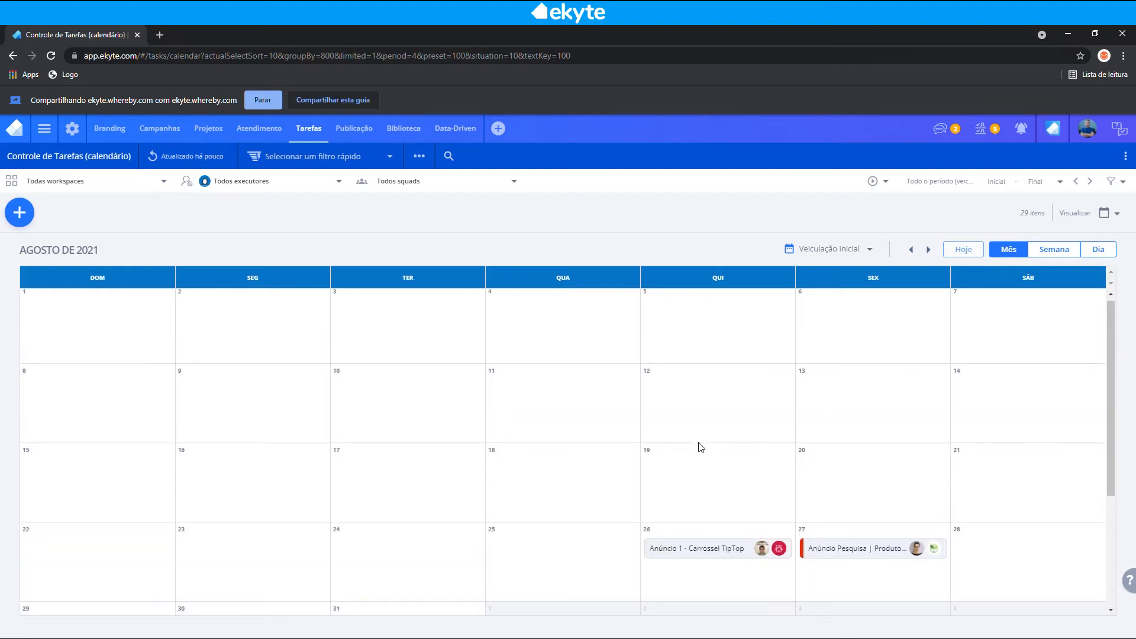
scroll(704, 438, down, 4)
scroll(1011, 451, up, 4)
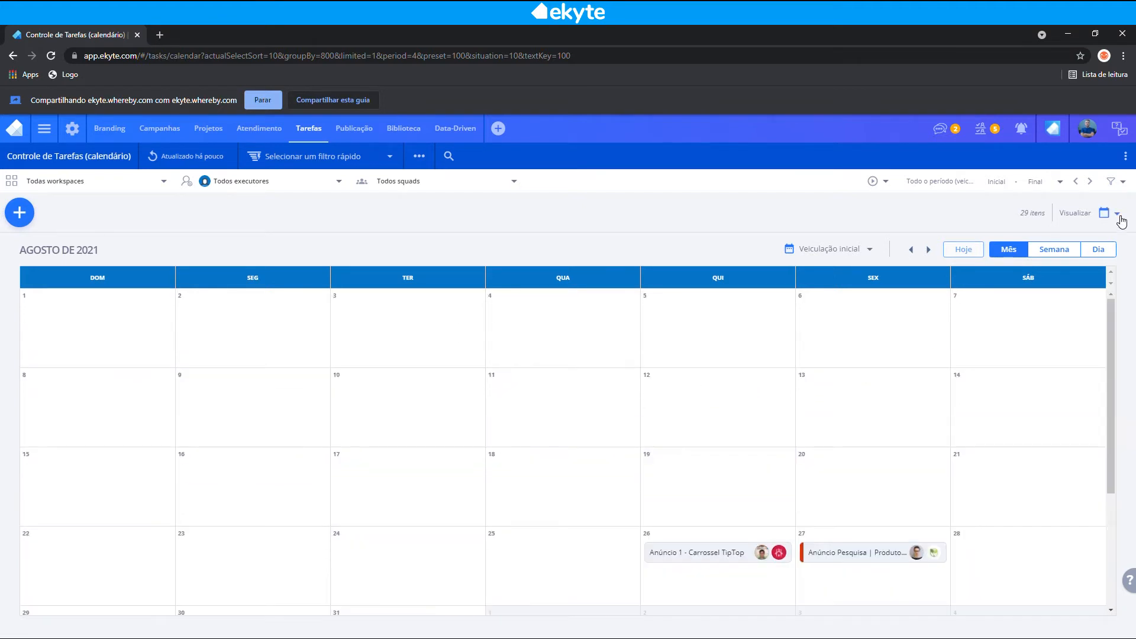
Step: Show the tasks as a Visão Gantt and examine the task bars across August and September
click(1118, 215)
click(1099, 291)
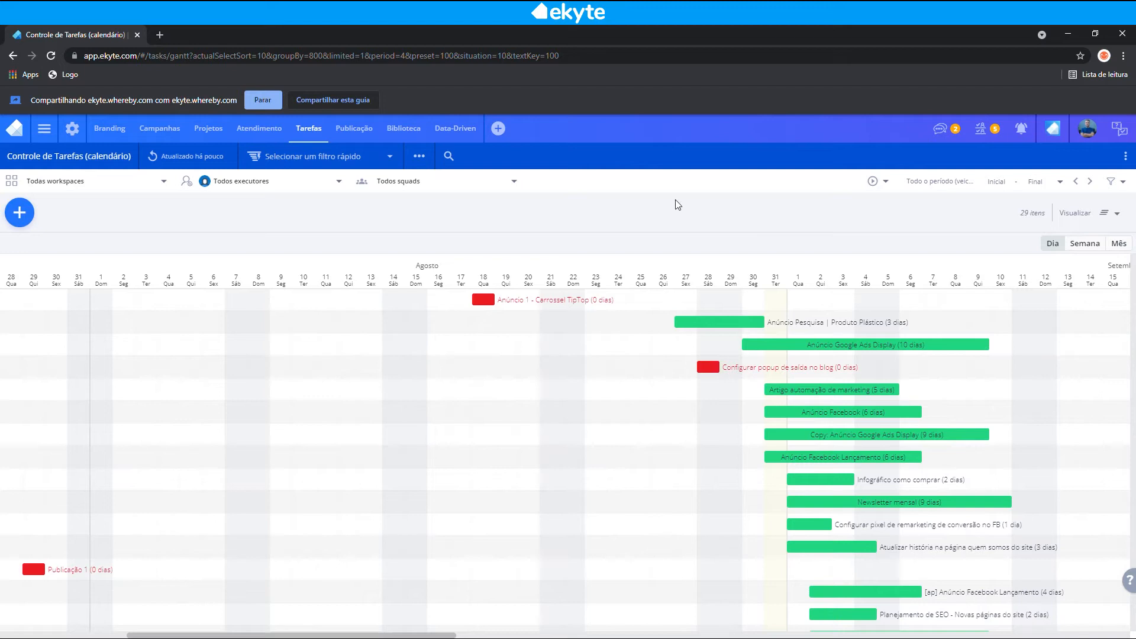
drag(420, 636, 501, 636)
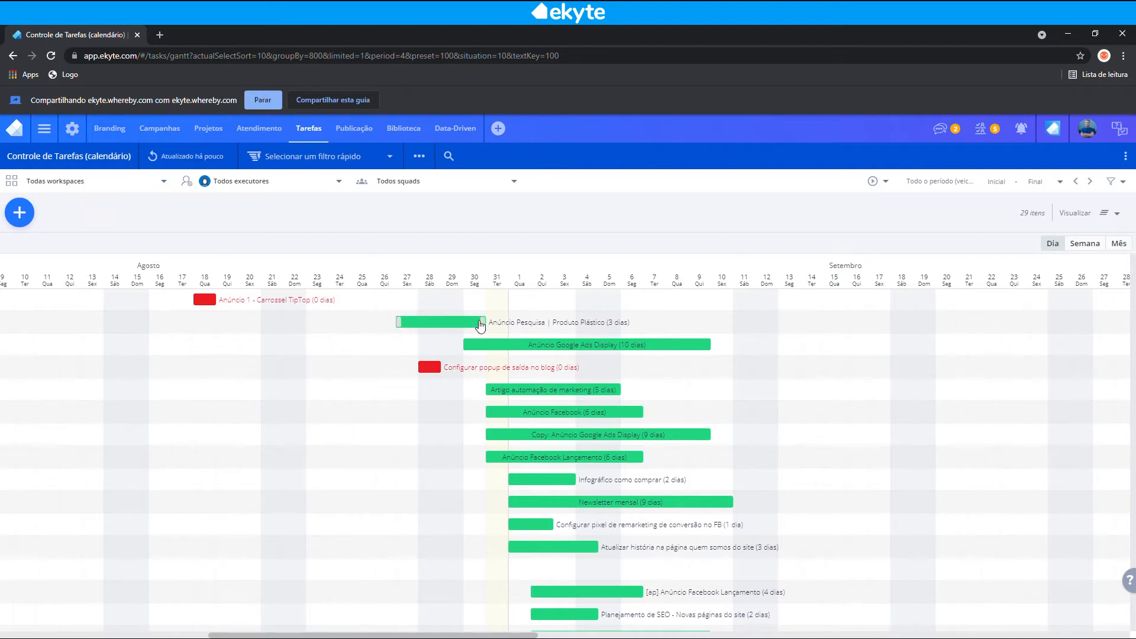
mouse_move(407, 327)
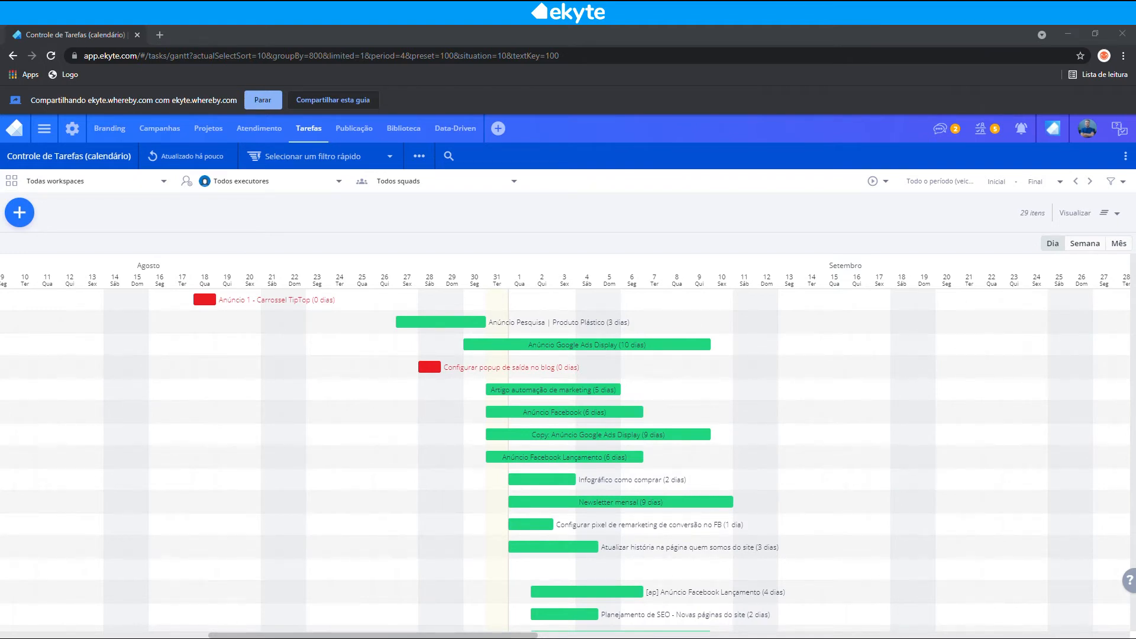
scroll(527, 363, down, 2)
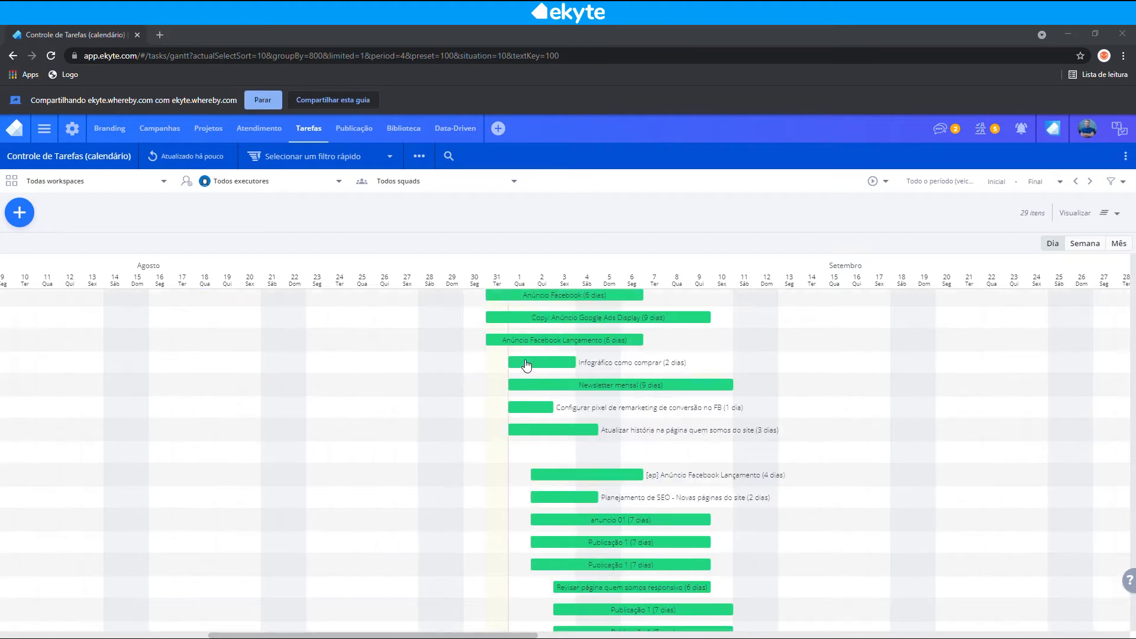
scroll(524, 367, down, 3)
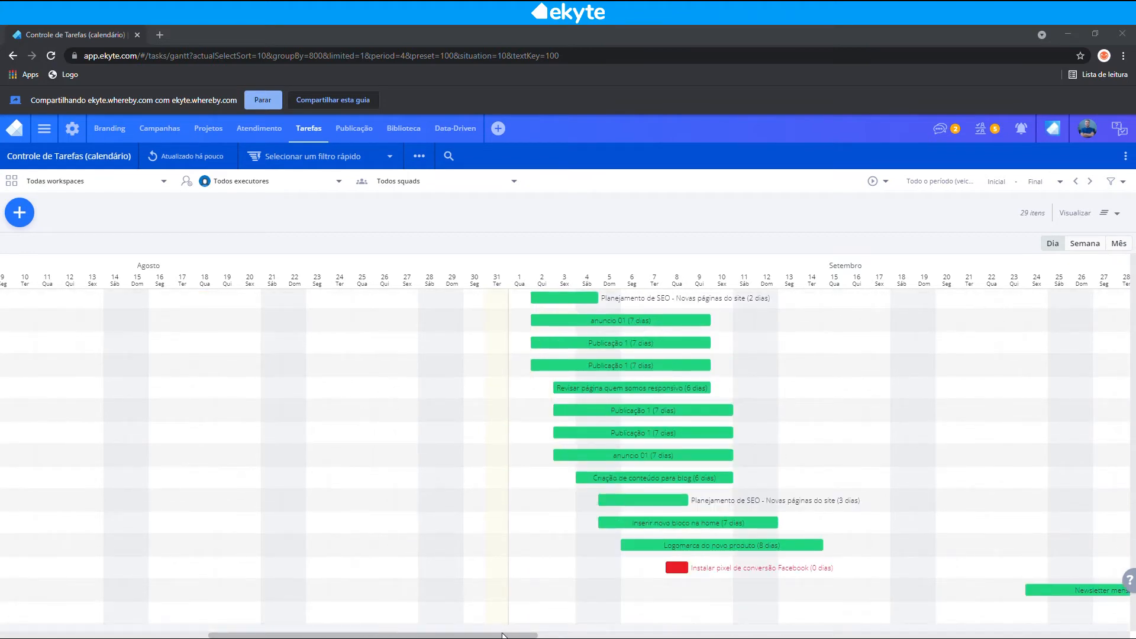
mouse_move(503, 635)
mouse_down()
mouse_move(817, 635)
mouse_move(649, 615)
mouse_move(501, 634)
mouse_up()
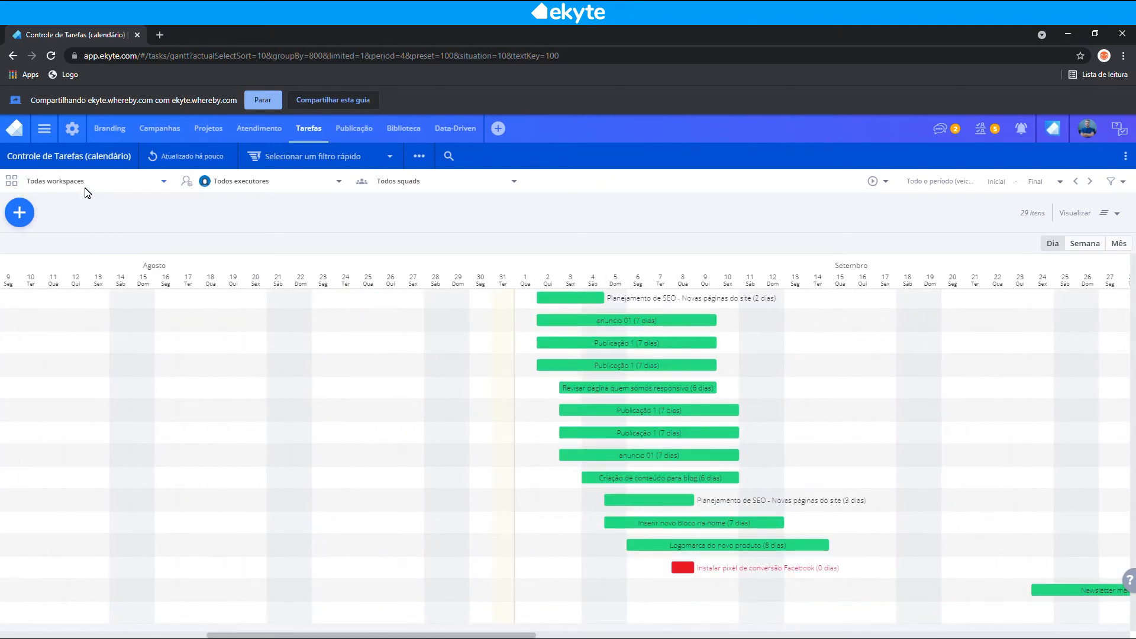
scroll(496, 398, up, 5)
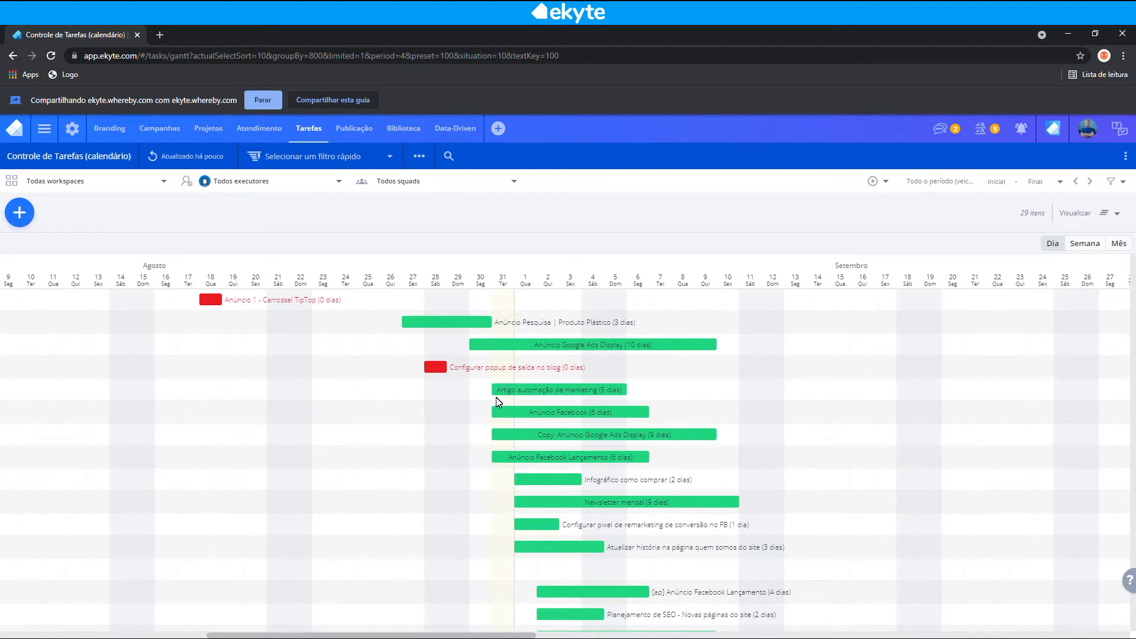
Step: Return the tasks to the list view, start adding a task and browse all the available task types
click(1107, 214)
click(1091, 258)
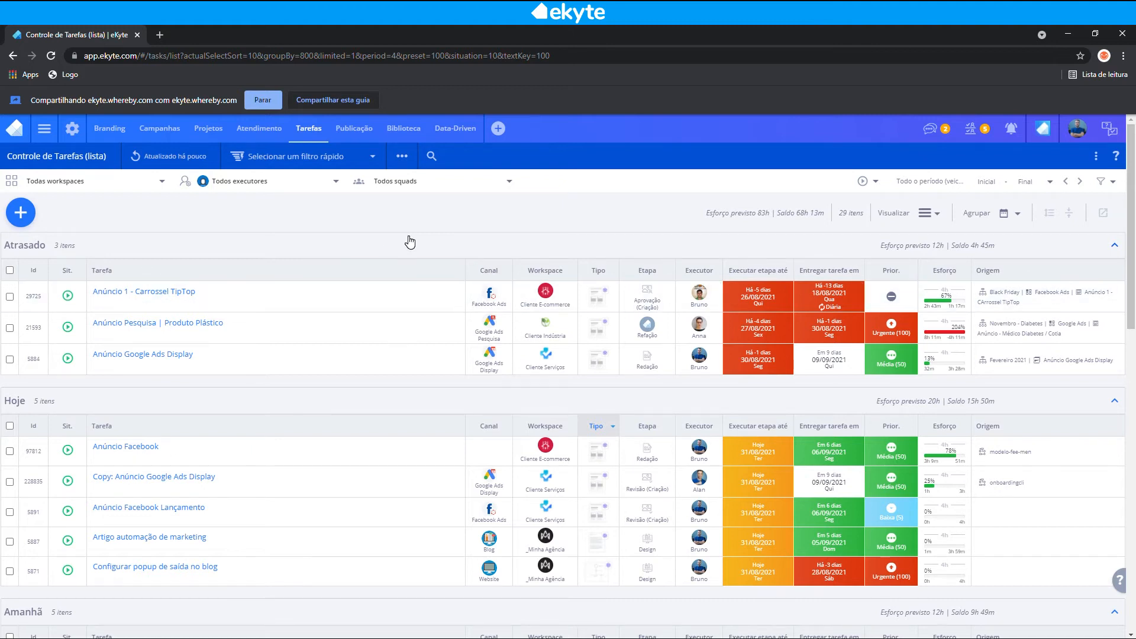
click(21, 213)
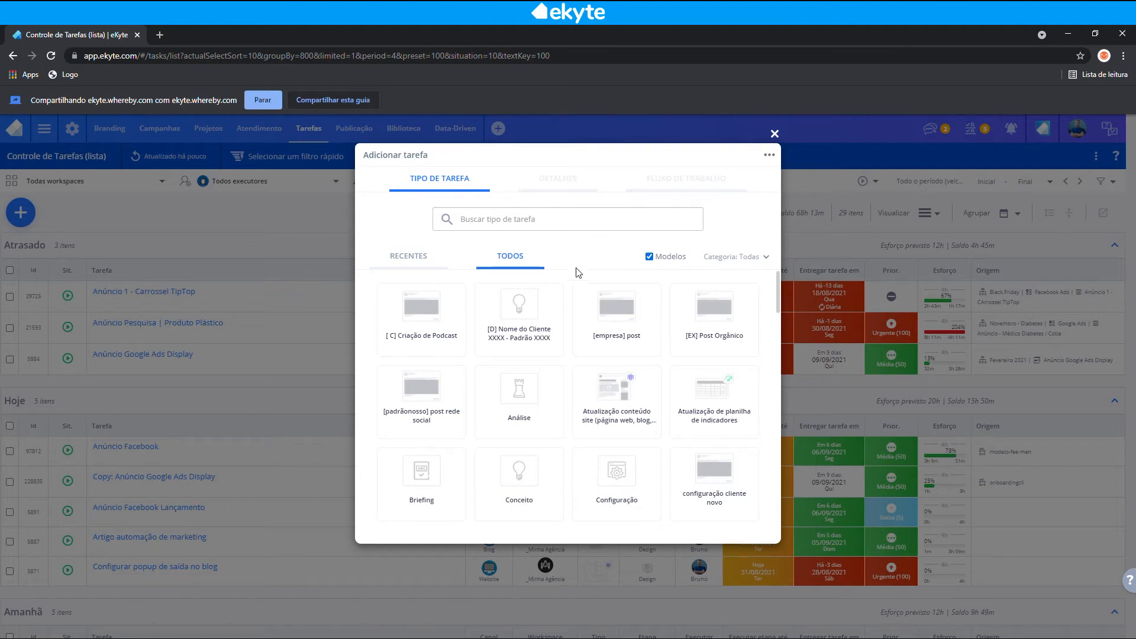
scroll(571, 299, down, 10)
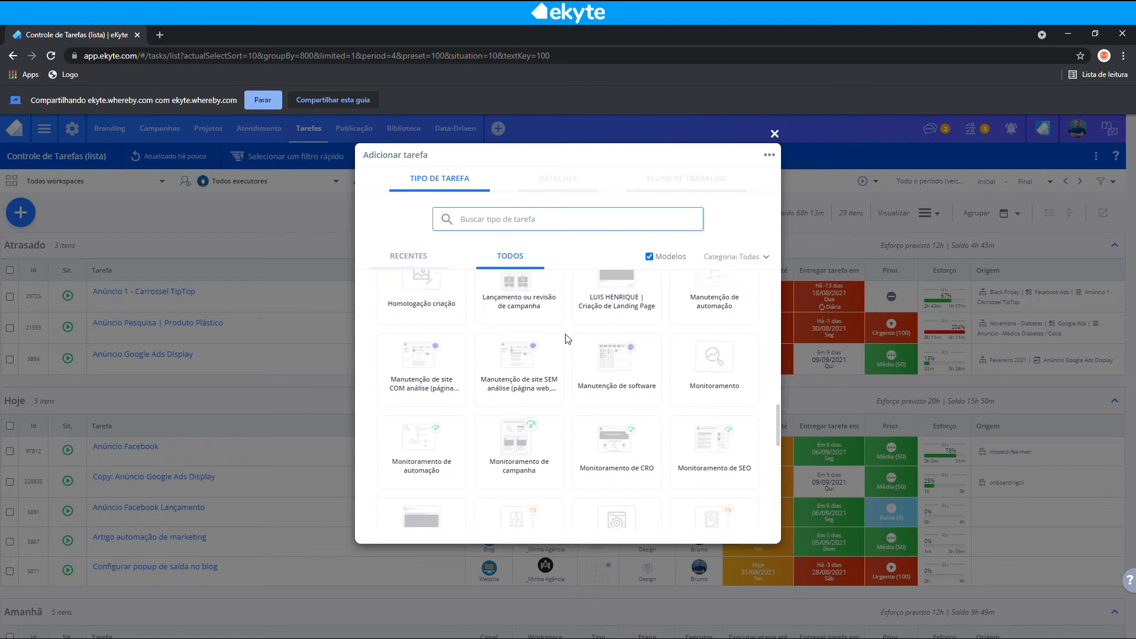
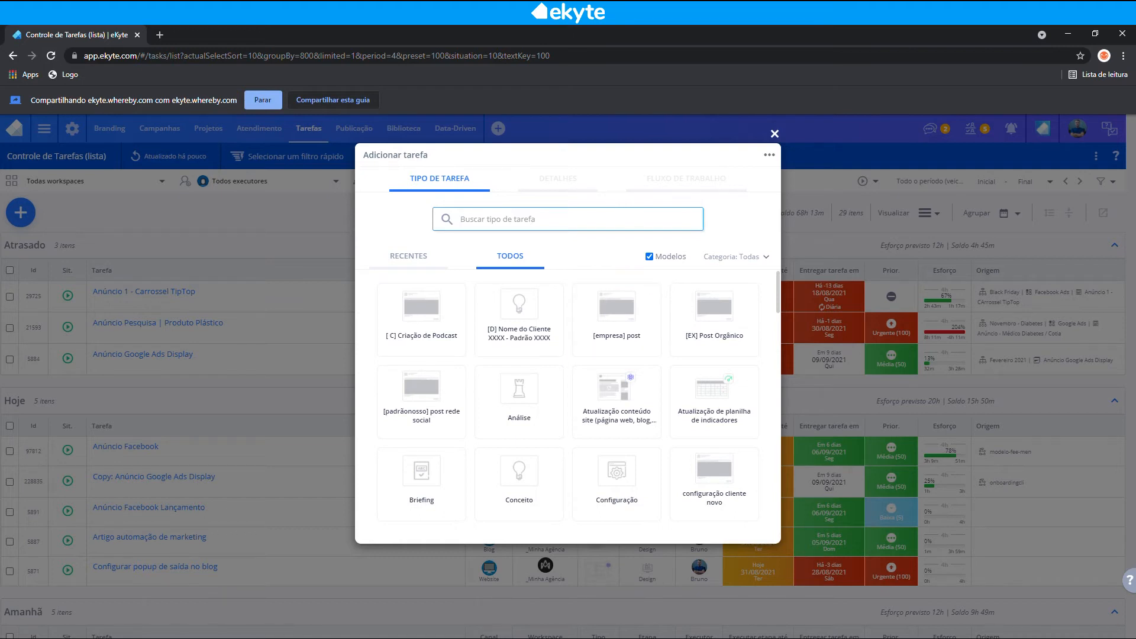
Step: Search the task types for "org", clear the search and preview the workflow of Criação de publicação com campanha
text(org)
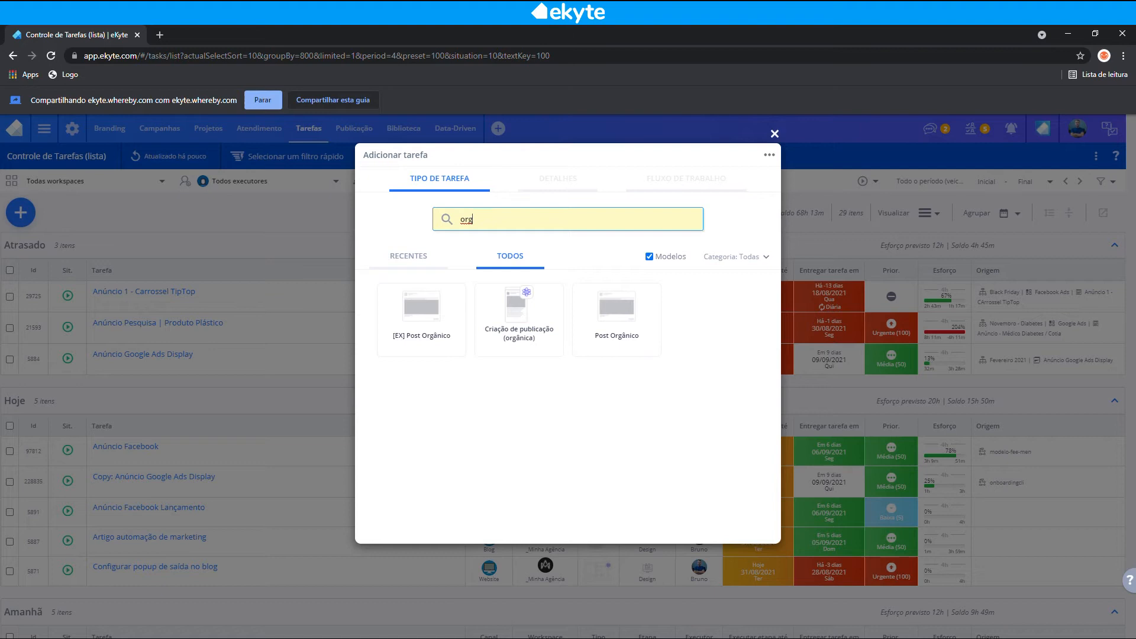
key(BackSpace)
key(BackSpace)
key(BackSpace)
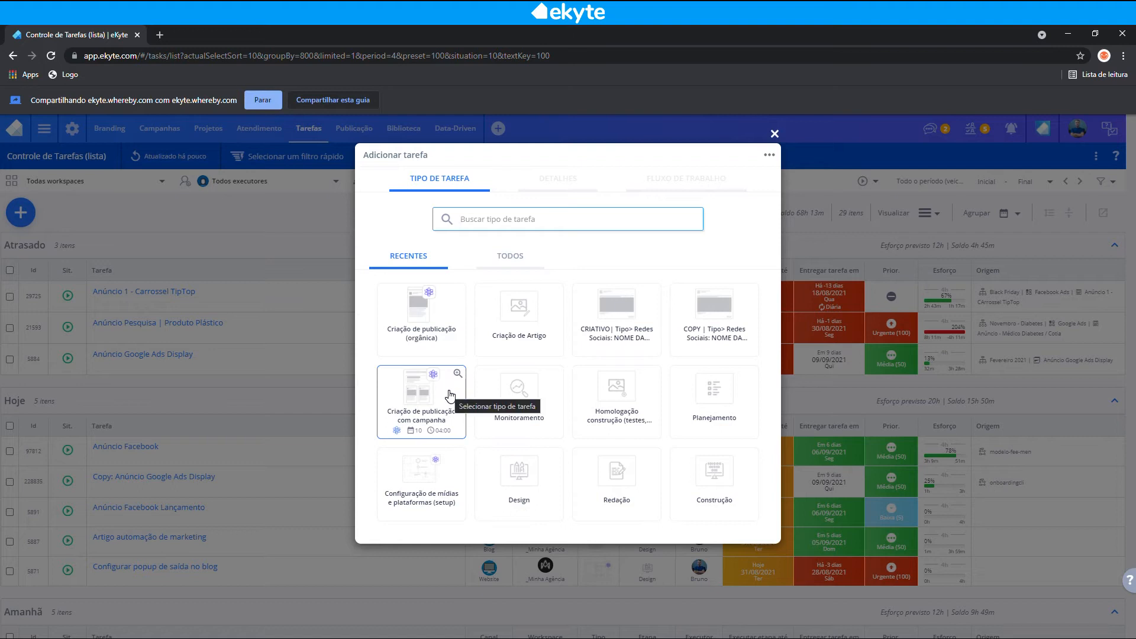
click(457, 374)
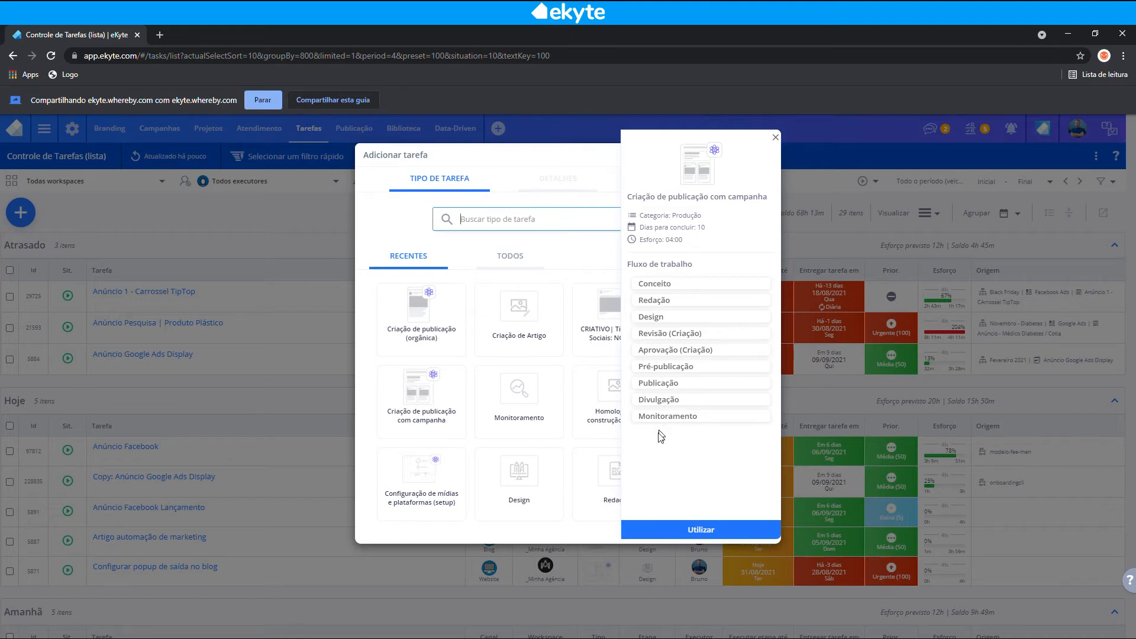
click(776, 140)
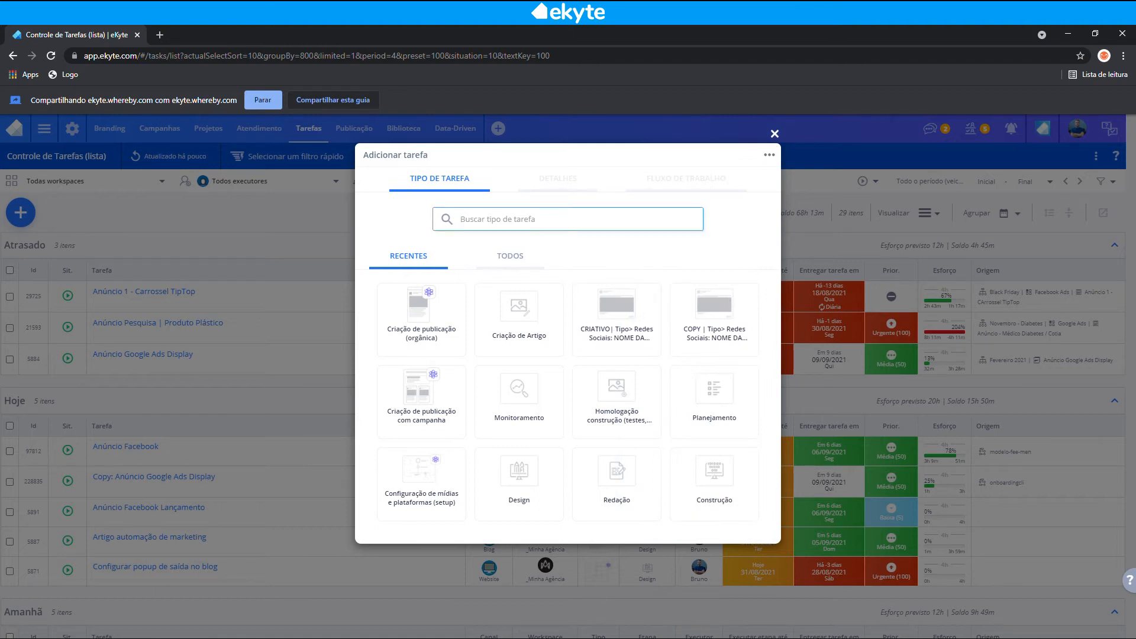
Step: Search the task types for "org", preview Criação de publicação (orgânica) and use it for the new task
text(org)
mouse_move(552, 317)
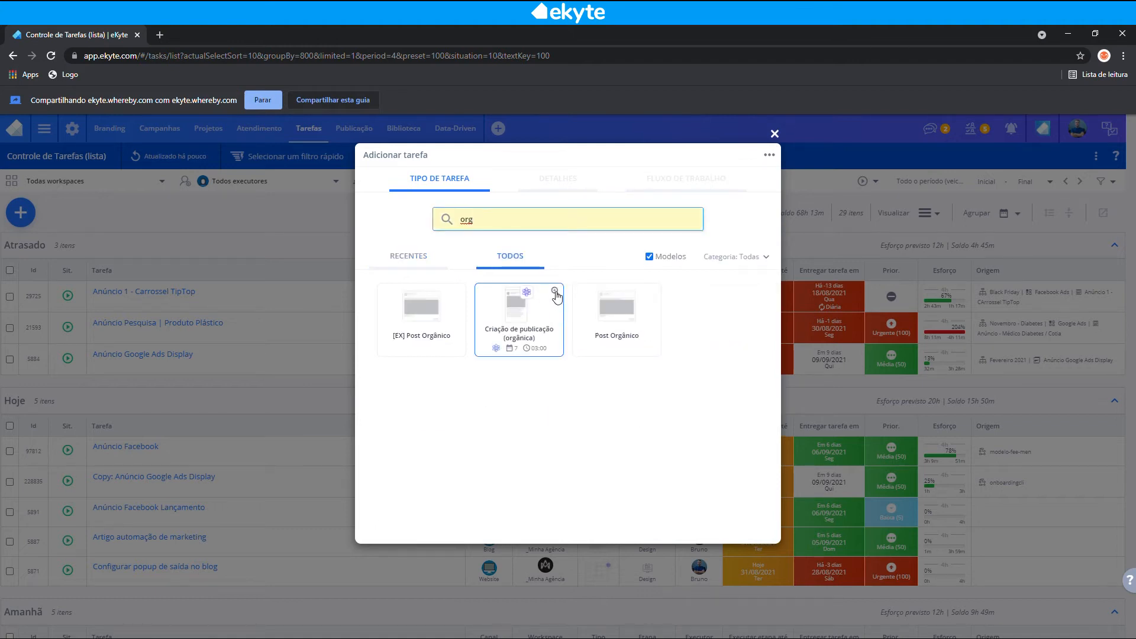
click(555, 292)
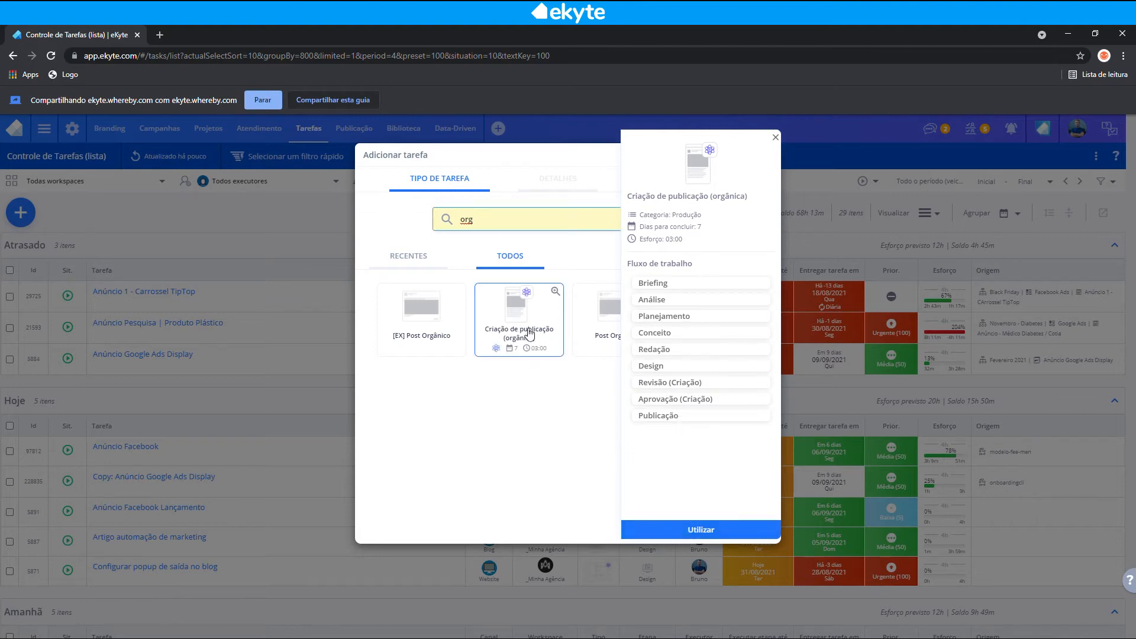
click(690, 531)
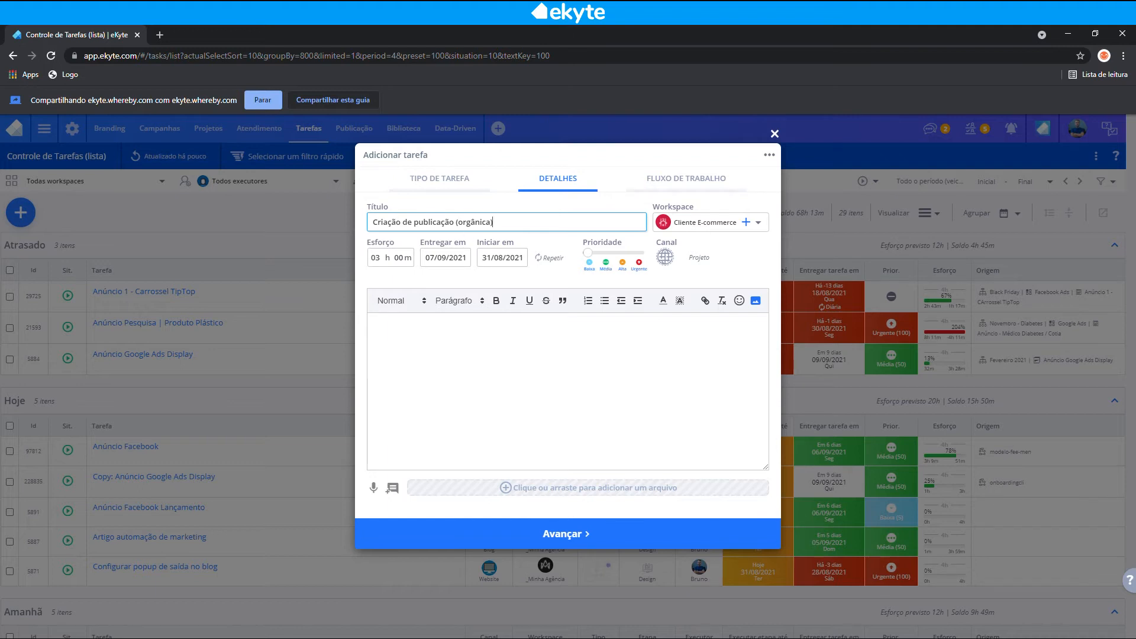
Step: Title the new task "post conteudo blog" and assign it to the _Minha Agência workspace
key(ctrl+a)
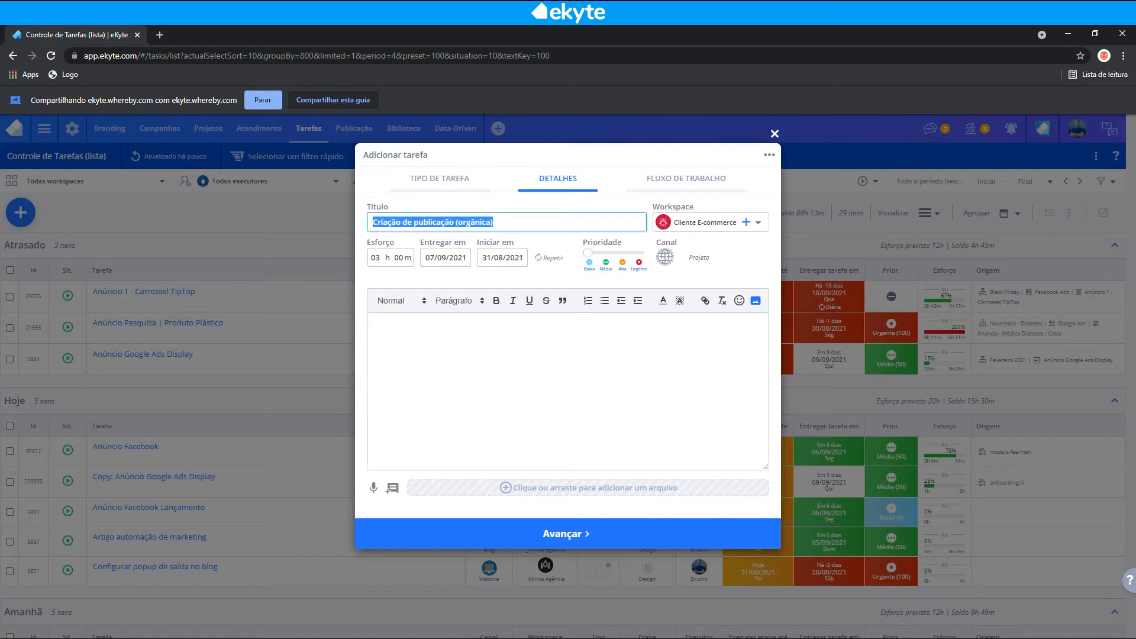
text(post)
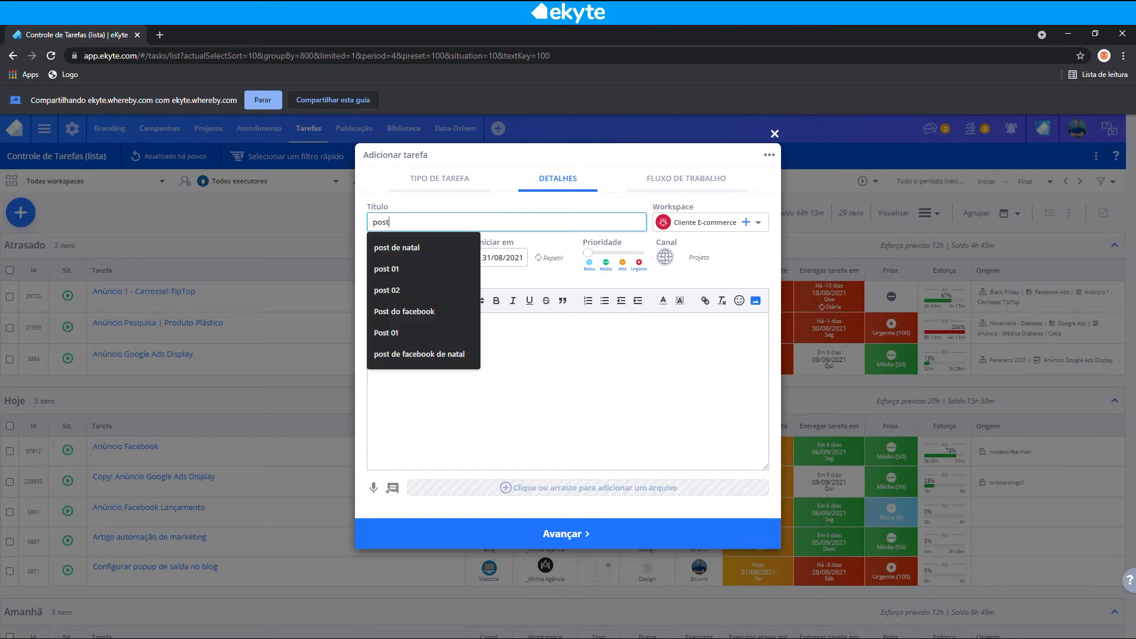
text( conteudo blog)
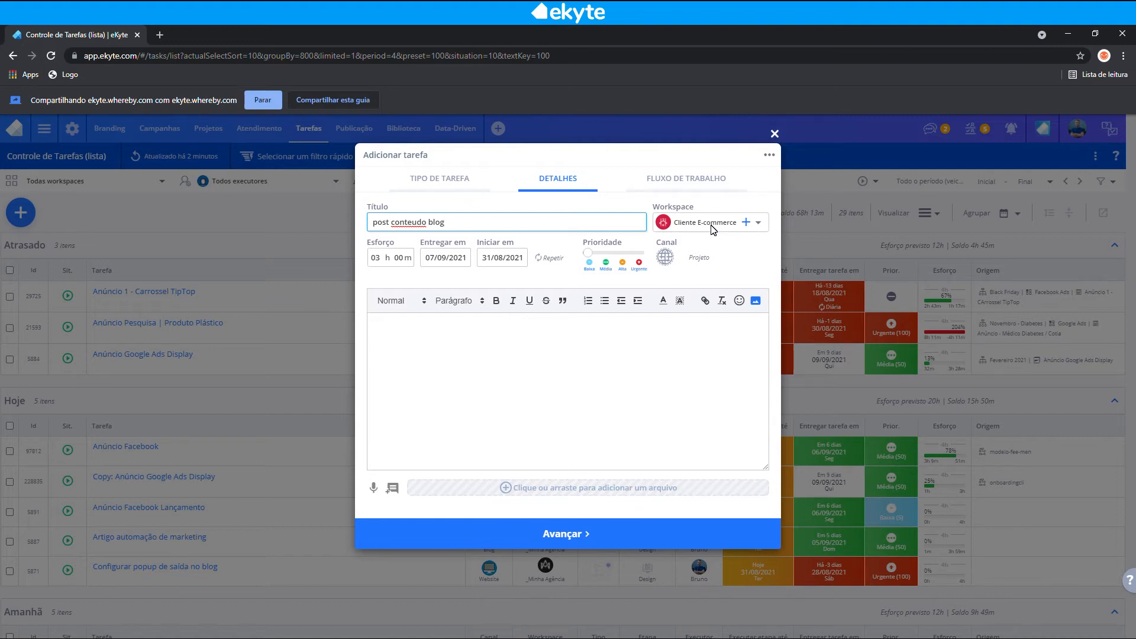
click(759, 223)
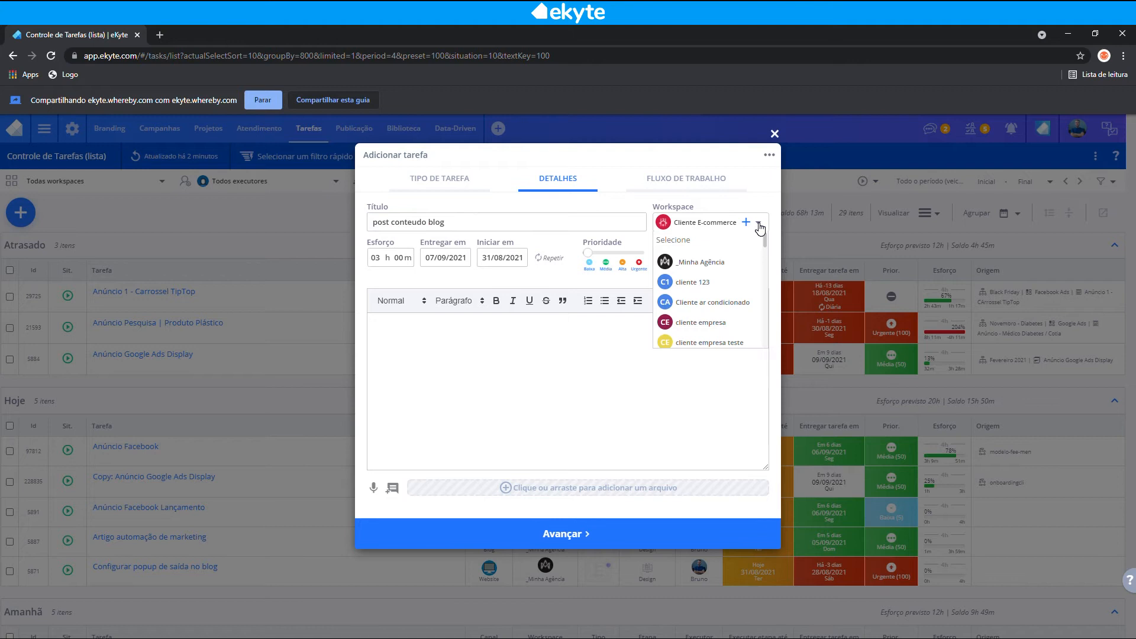
click(717, 262)
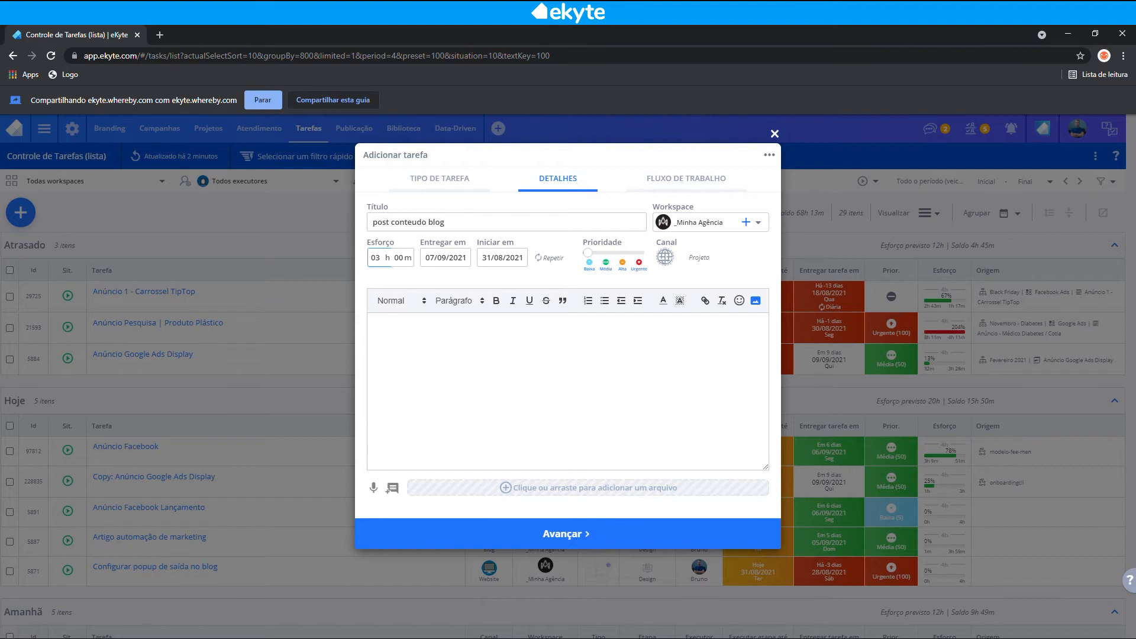
Step: Set the new task's effort to 02 h and its delivery date to 20/09/2021
key(BackSpace)
text(2)
click(376, 325)
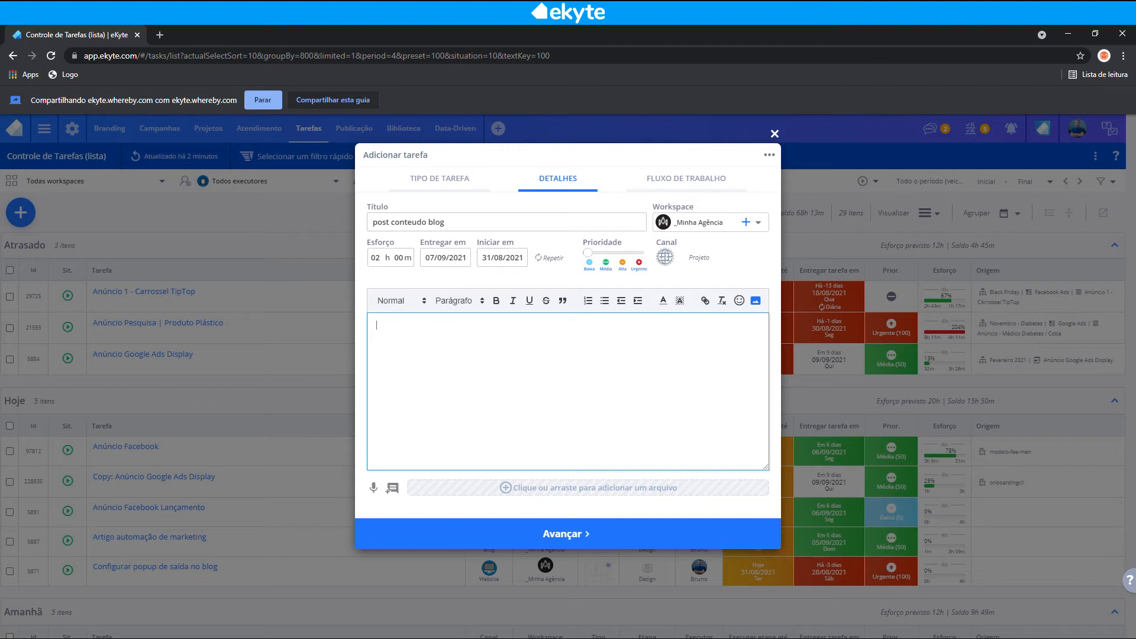
click(445, 258)
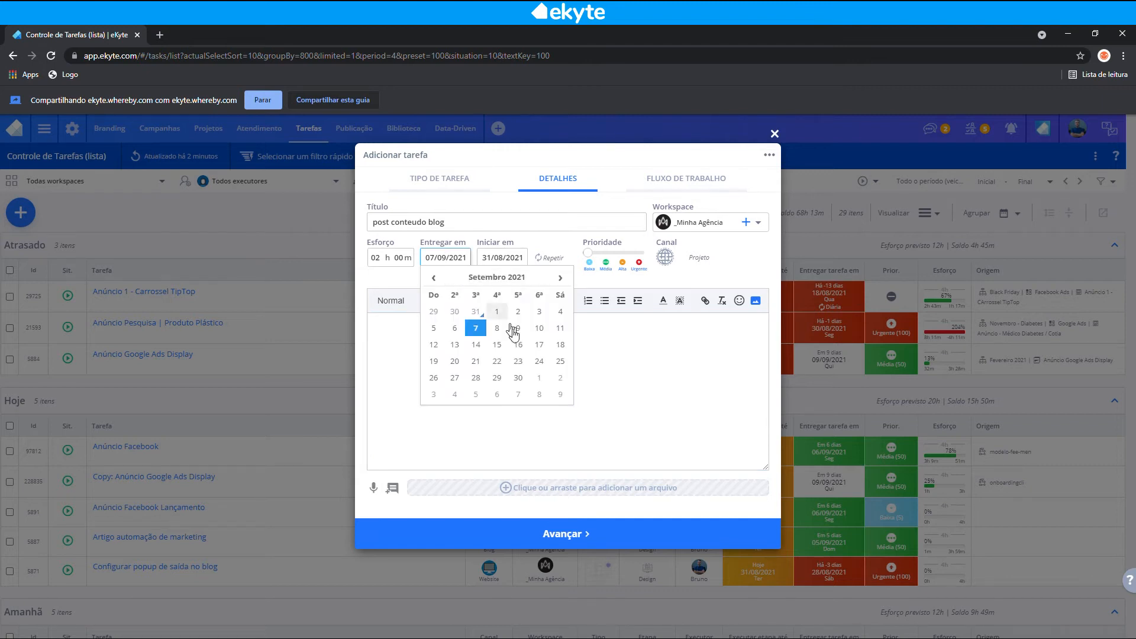
click(454, 362)
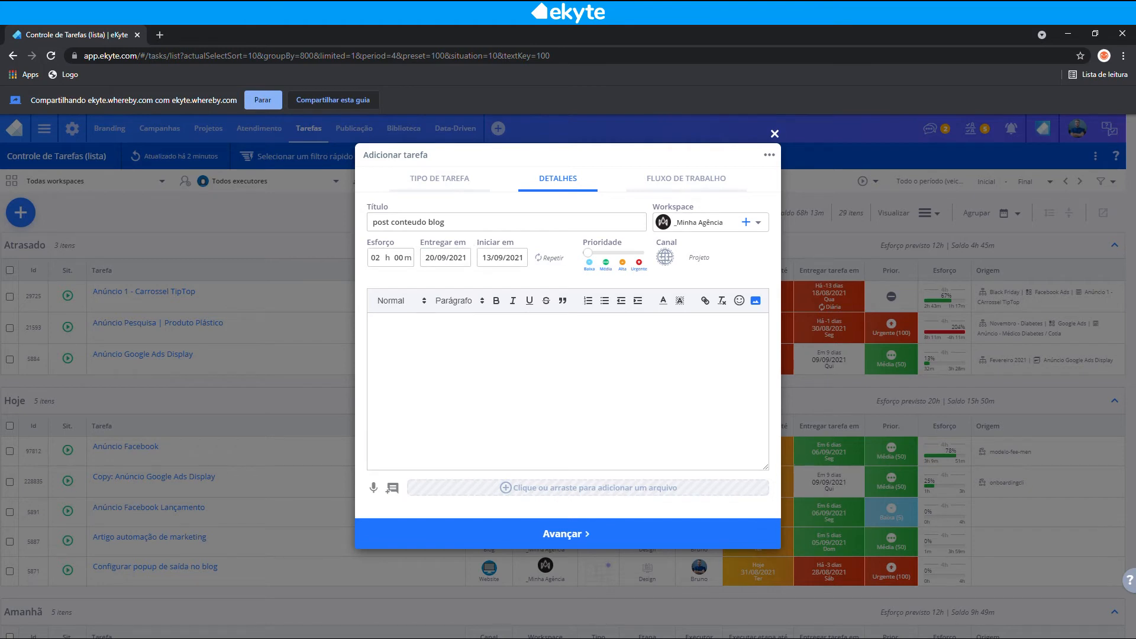
Step: Set the new task's start date to 31/08/2021 and look through the repeat frequency options without choosing one
click(486, 258)
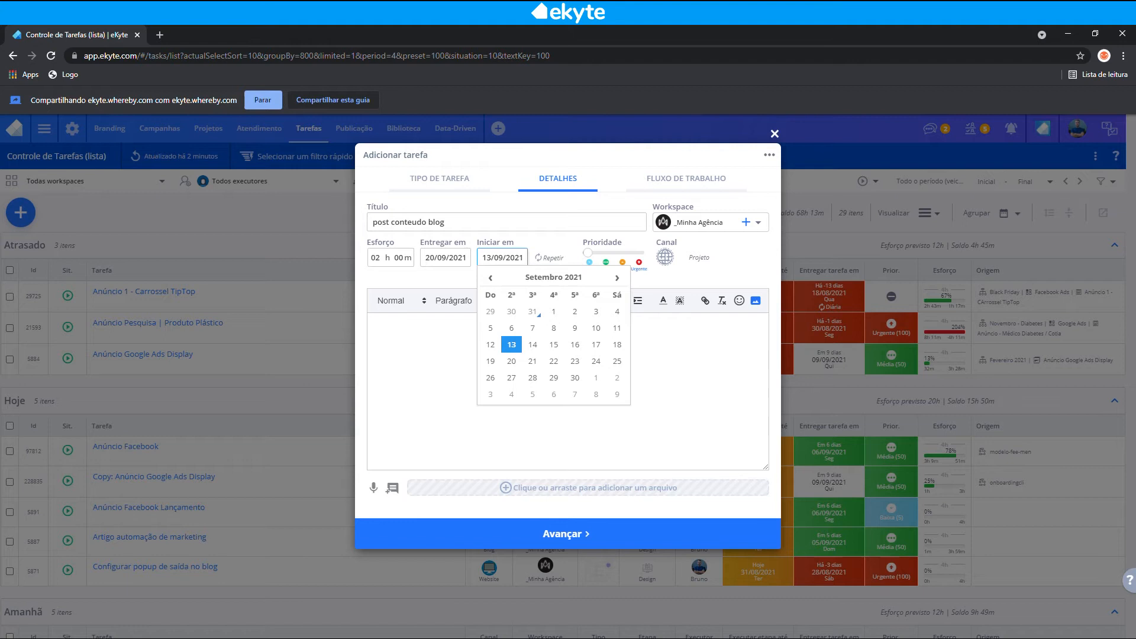
click(533, 312)
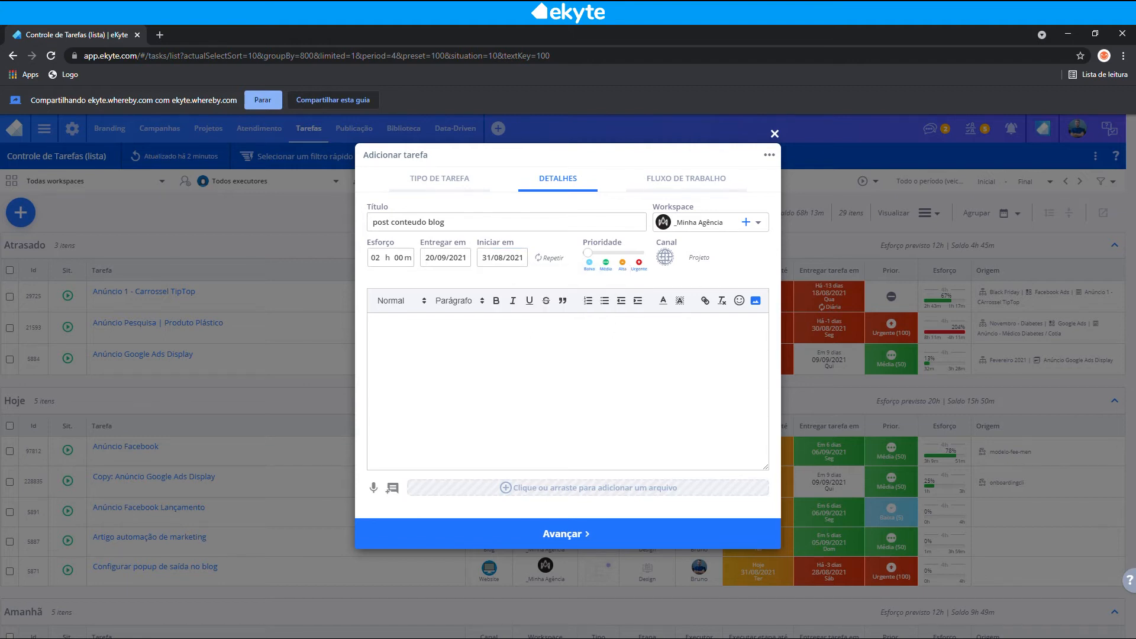
click(551, 259)
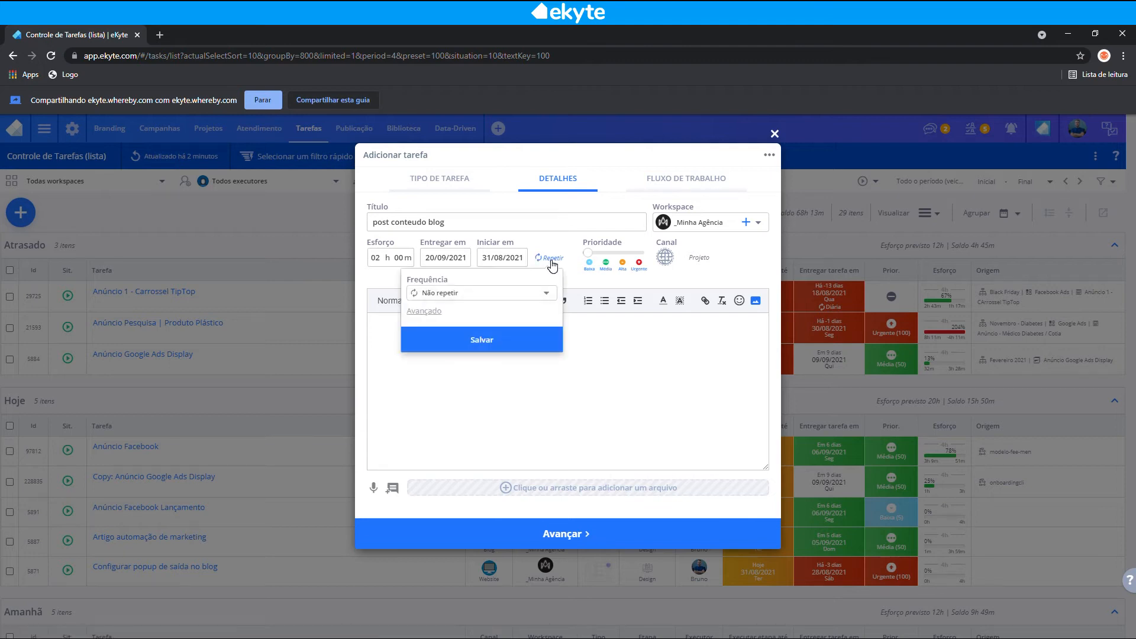
click(574, 273)
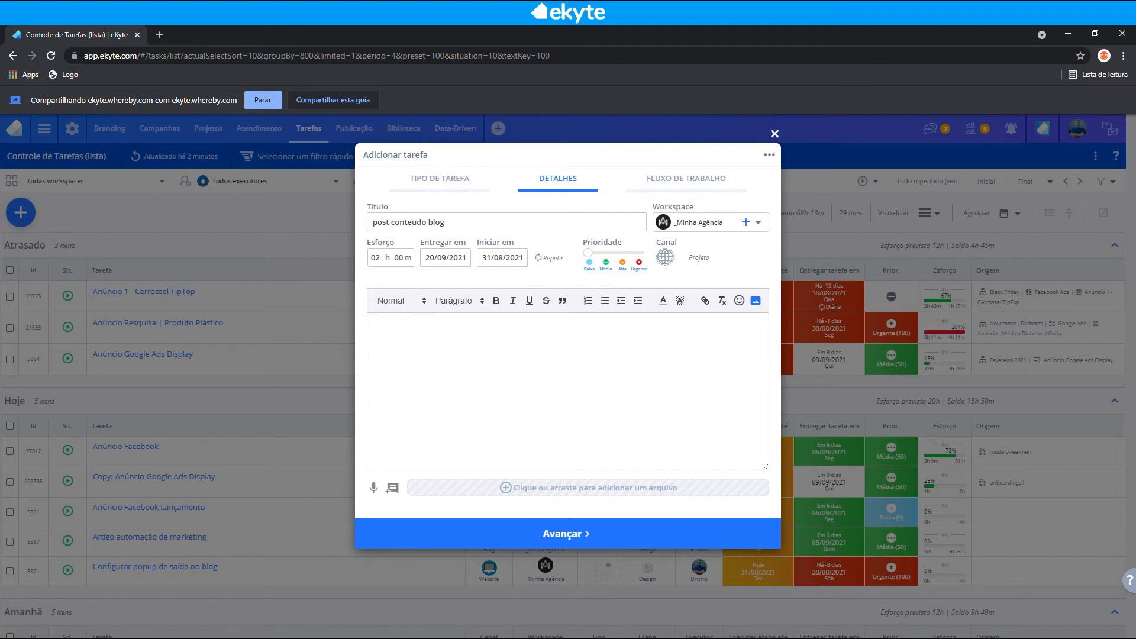
click(550, 258)
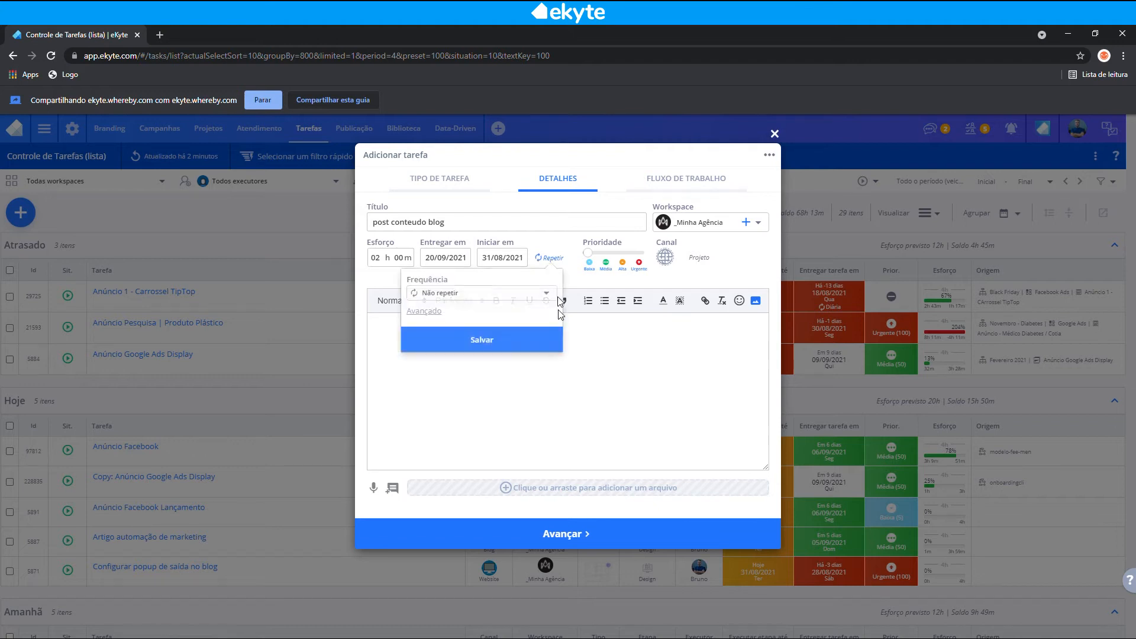
click(547, 294)
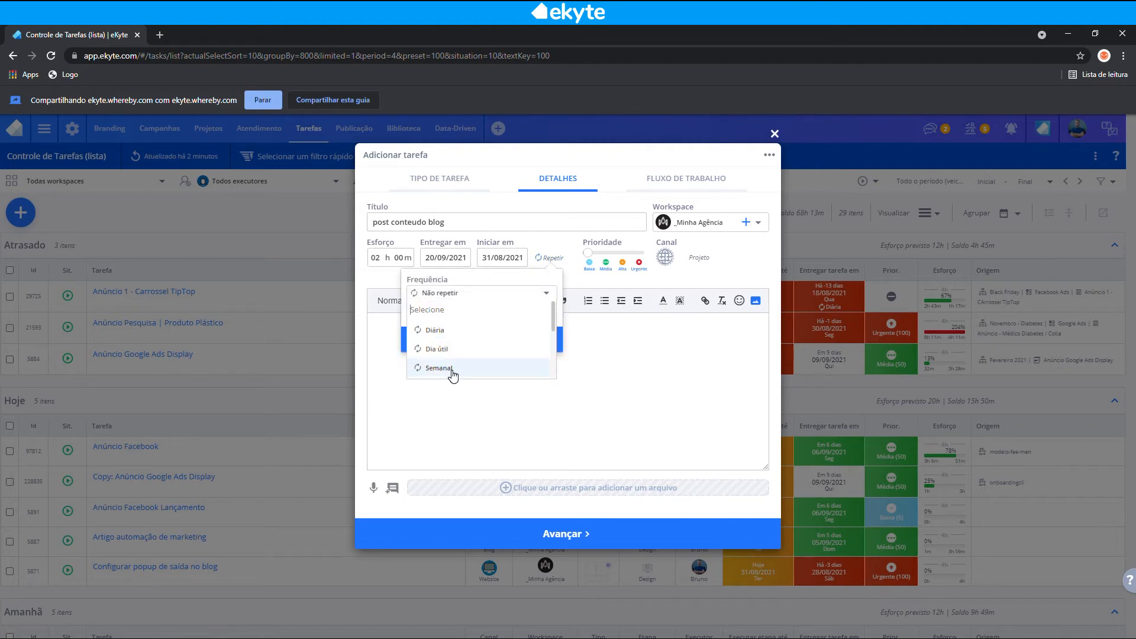
click(624, 457)
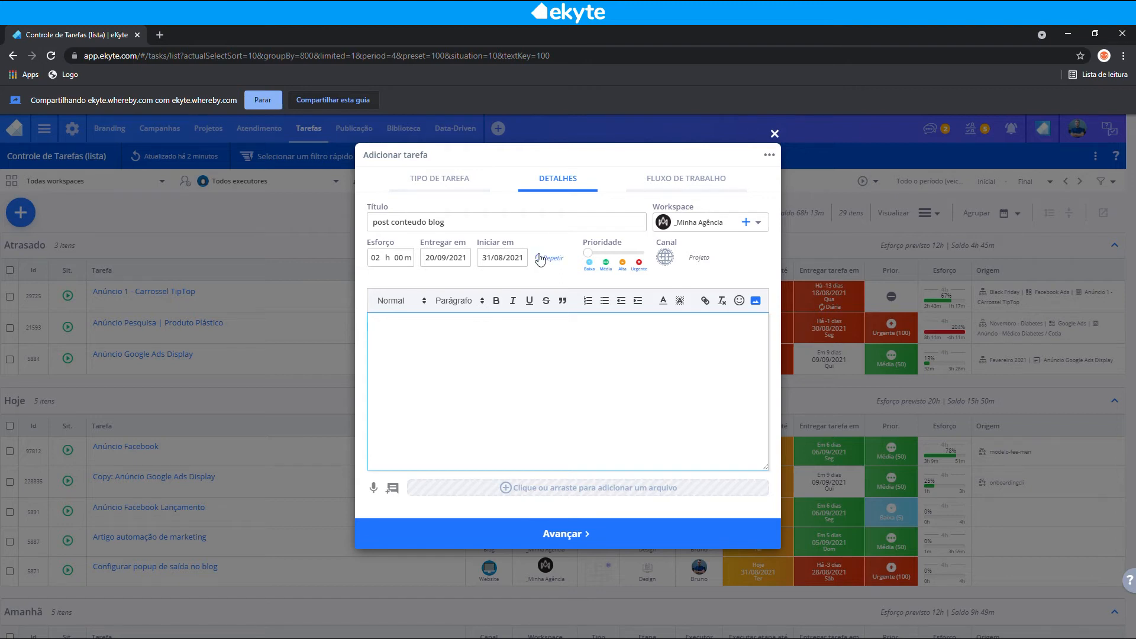
Step: Raise the new task's priority to Urgente and set its channel to Facebook Ads
drag(591, 259, 640, 255)
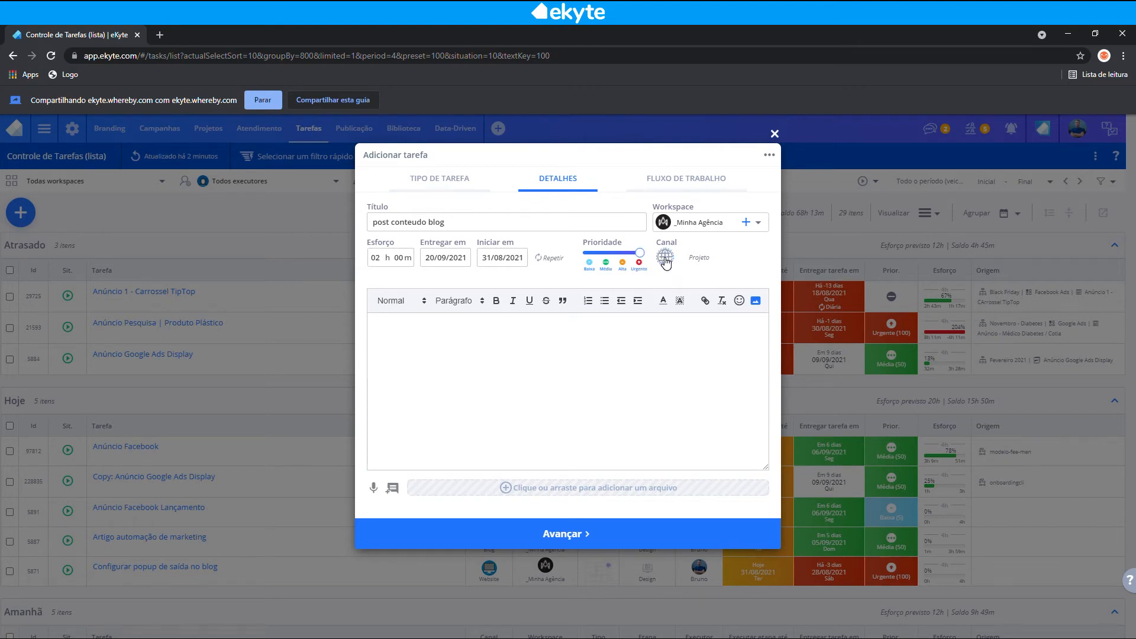
click(665, 258)
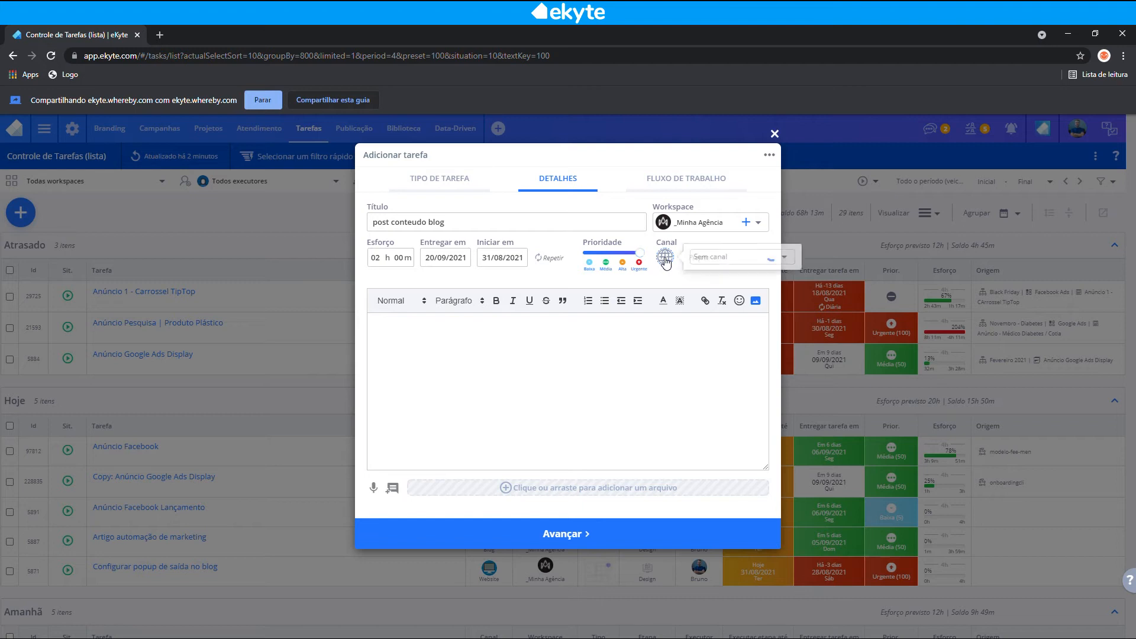
text(fc)
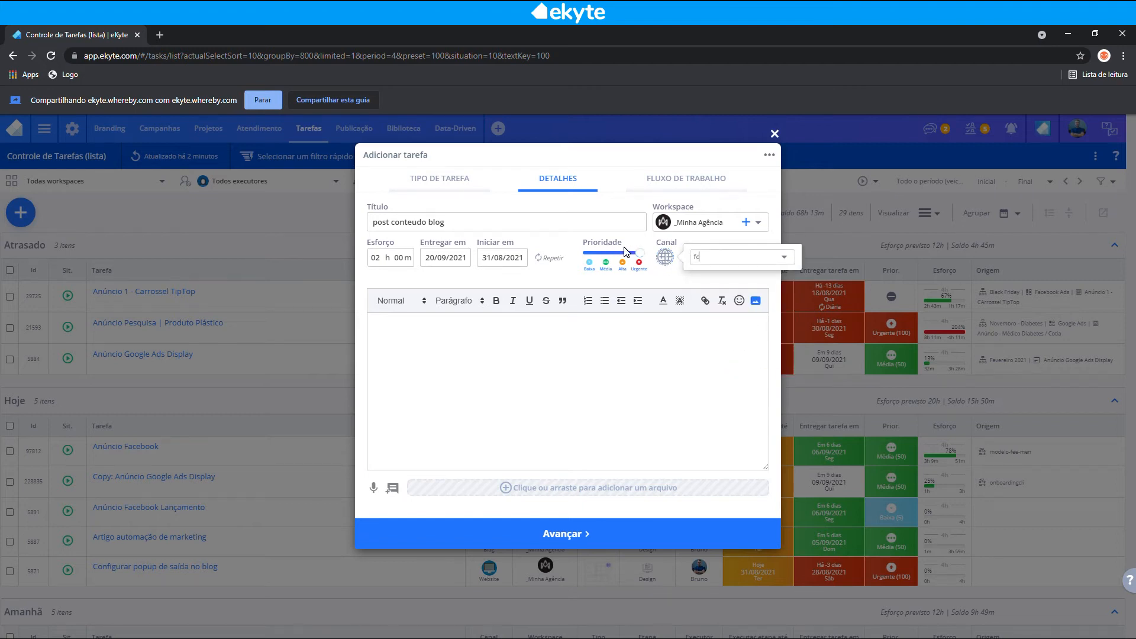
key(BackSpace)
text(ace)
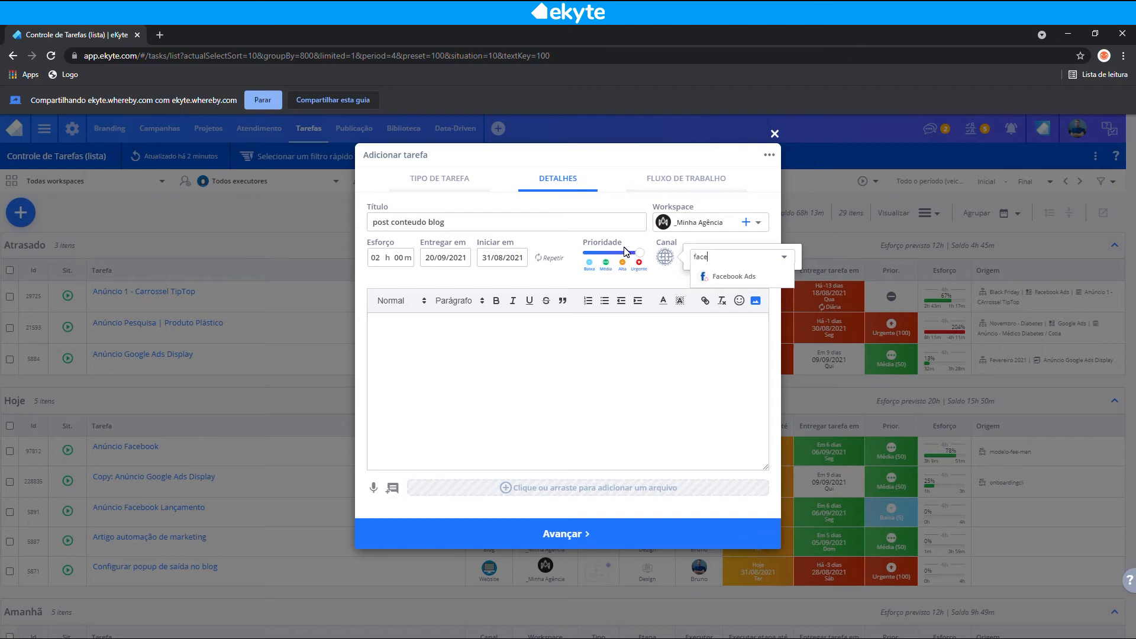
click(730, 276)
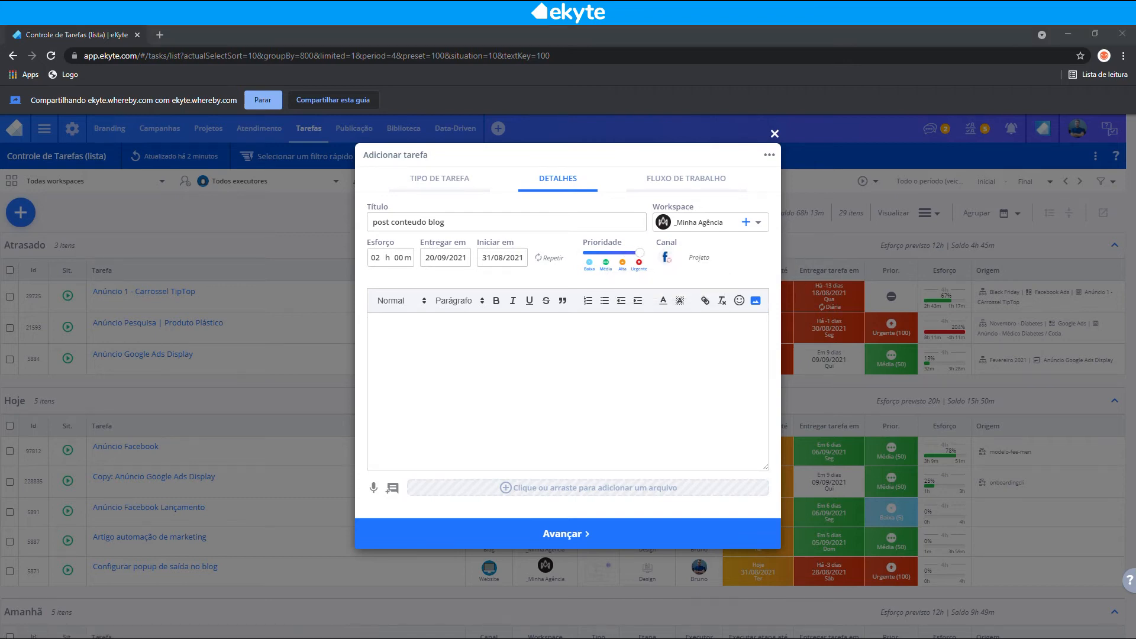
Step: Enter "publicar também no instagram" as the new task's description
click(567, 391)
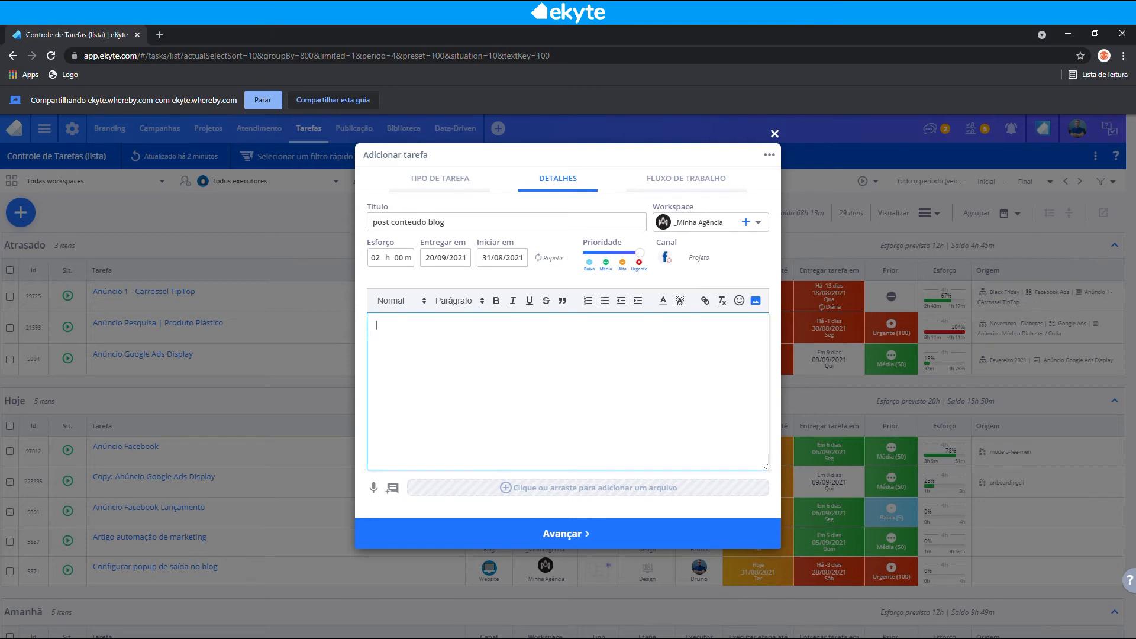
text(publicar também no instagram)
key(Return)
Step: Attach the blue ekyte logo image dated 06/08/2021 from the _Minha Agência files to the task
click(523, 494)
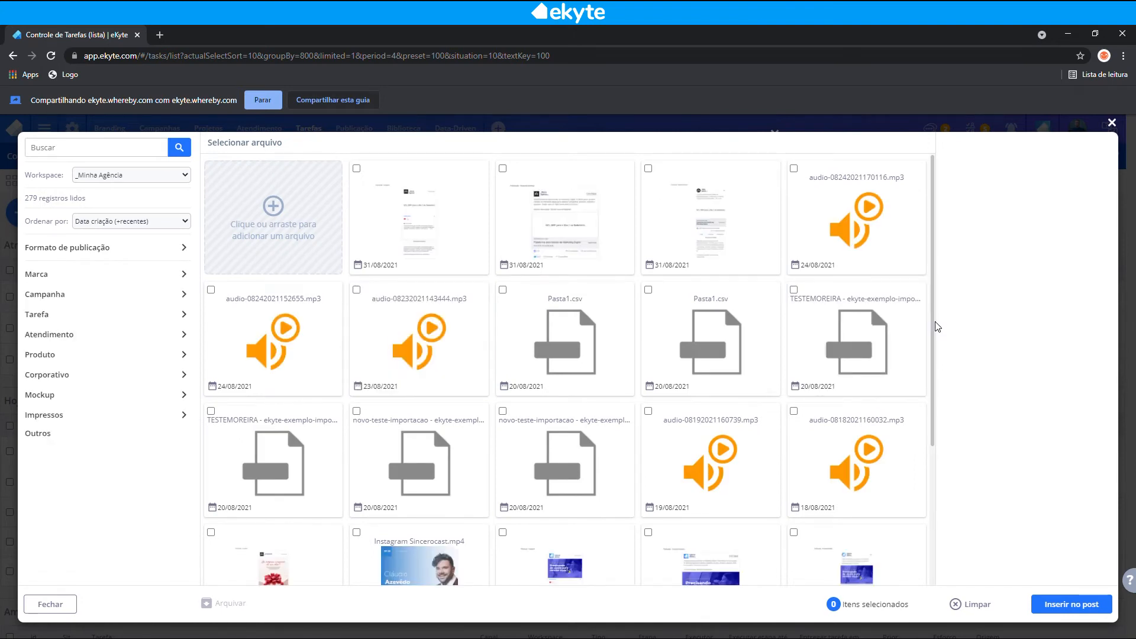
scroll(937, 332, down, 1)
scroll(945, 402, down, 3)
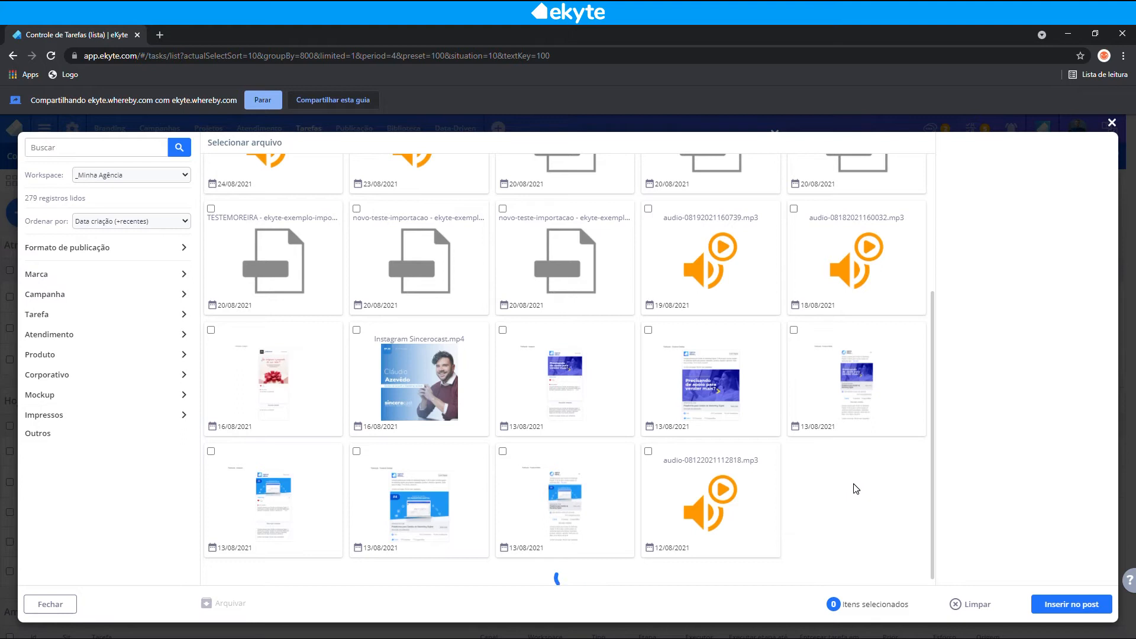
scroll(854, 489, down, 8)
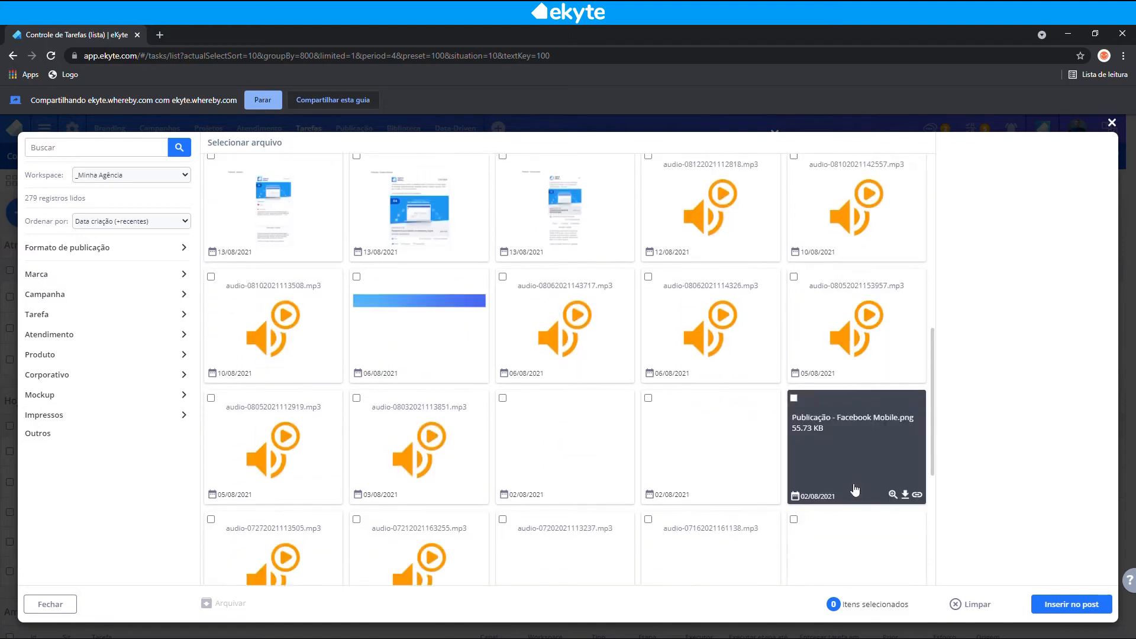
scroll(510, 352, up, 3)
click(356, 277)
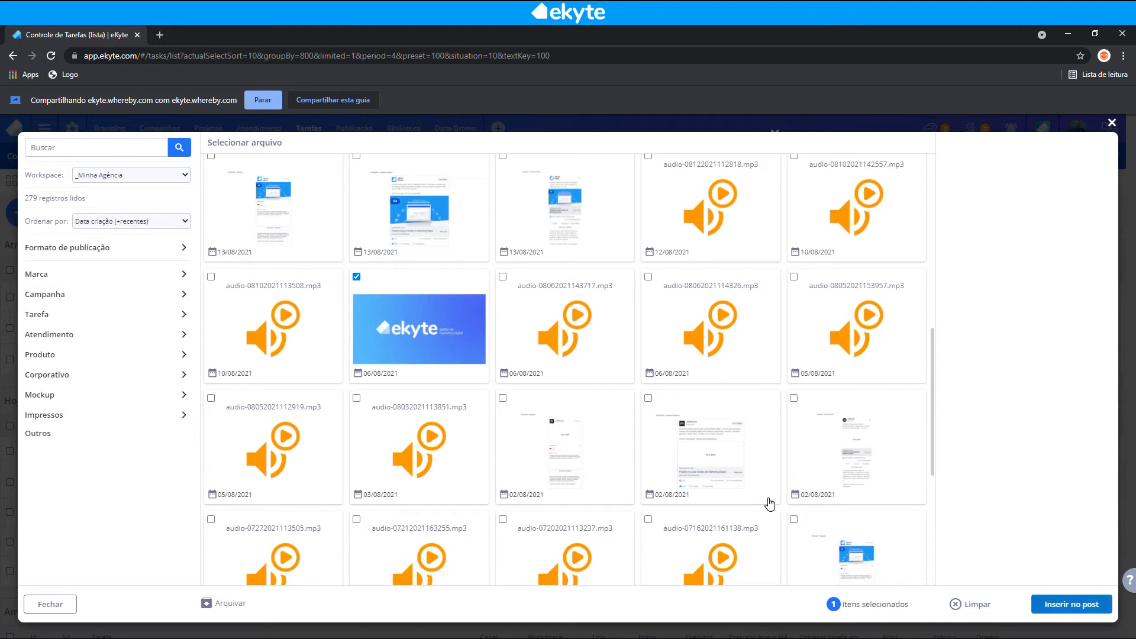
key(Return)
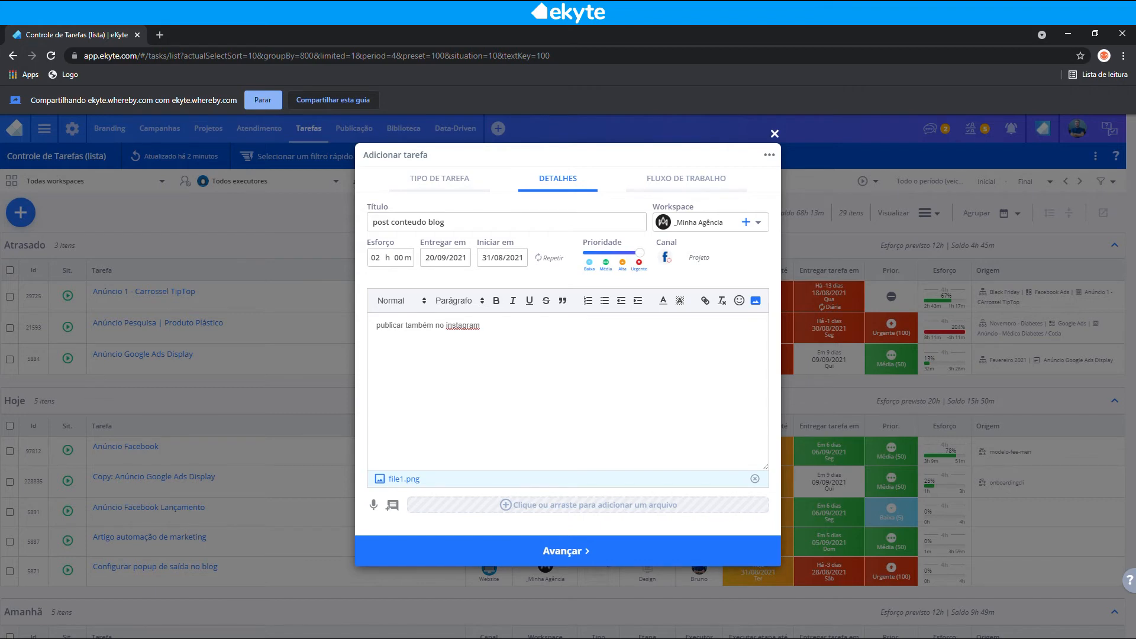
Step: Record a short audio message as a task attachment and advance to the workflow stages
click(373, 509)
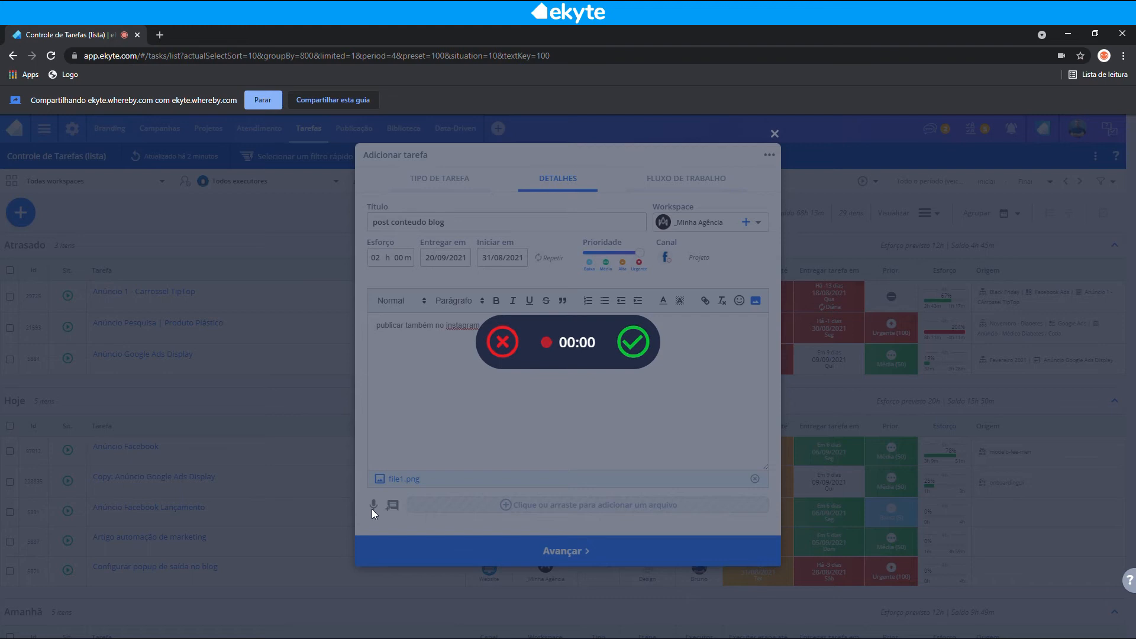
click(631, 342)
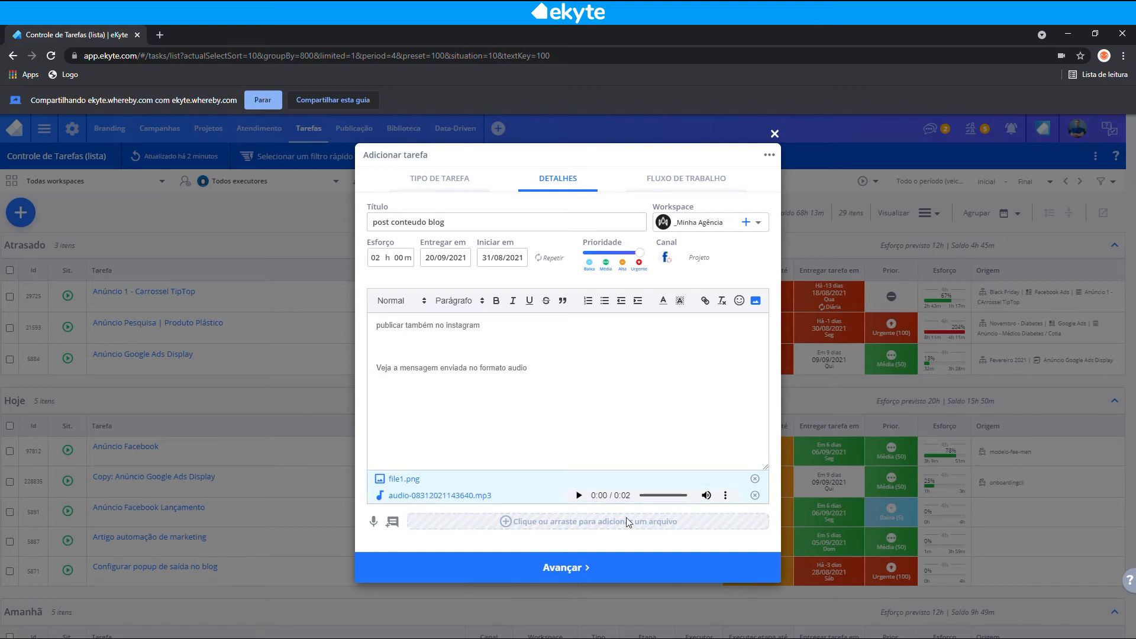
click(585, 566)
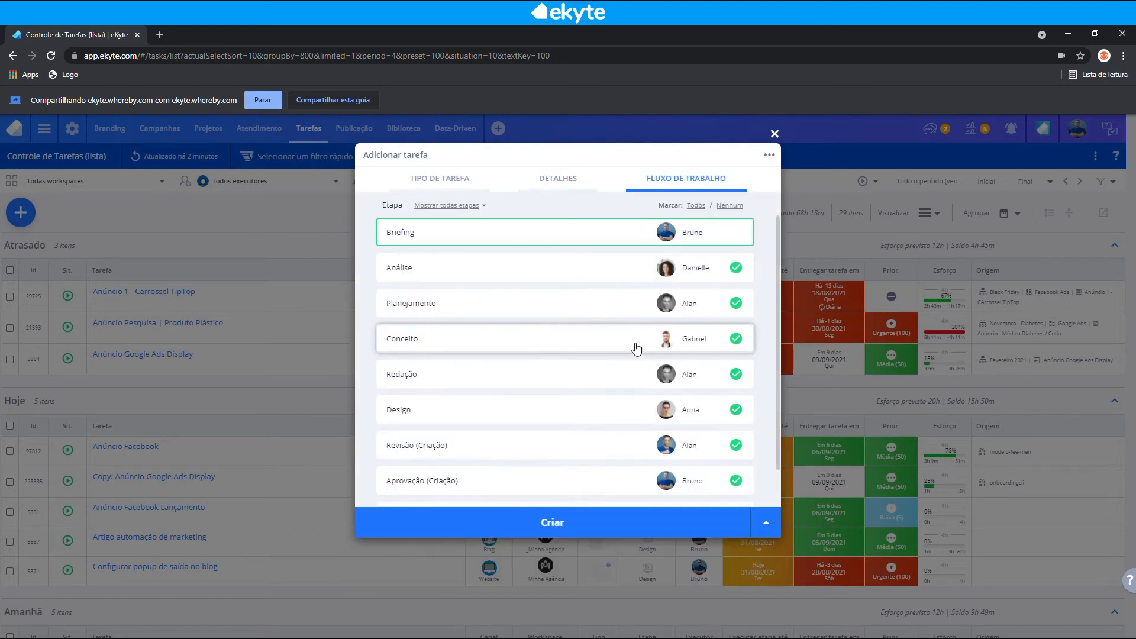
Step: Review the workflow stages, remove the Análise stage and include it again
scroll(528, 393, down, 1)
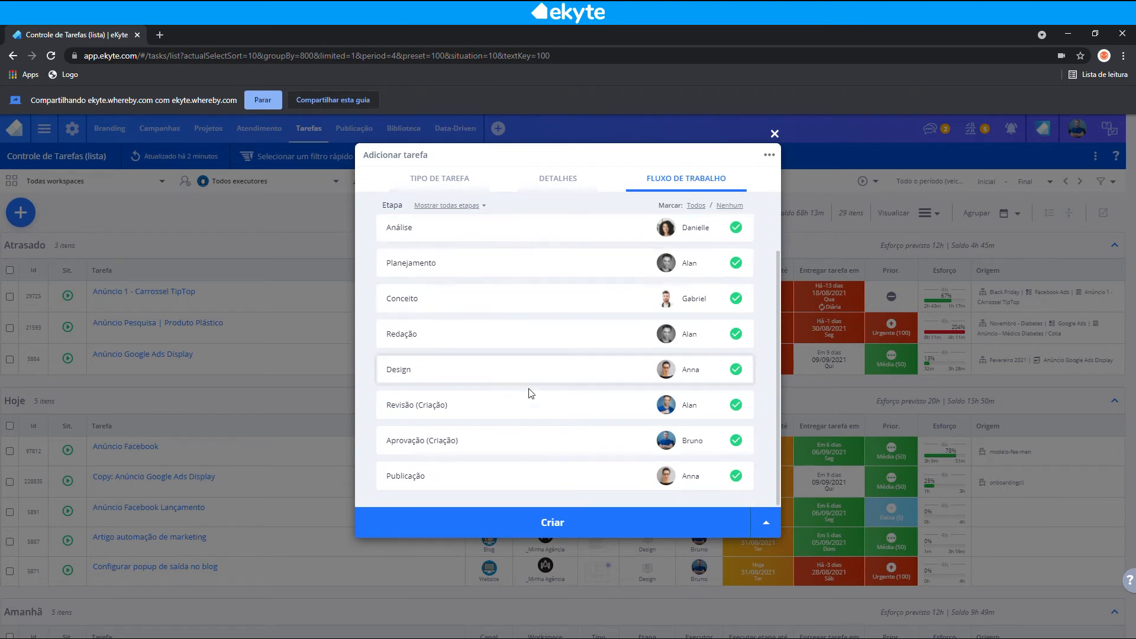
scroll(530, 391, up, 1)
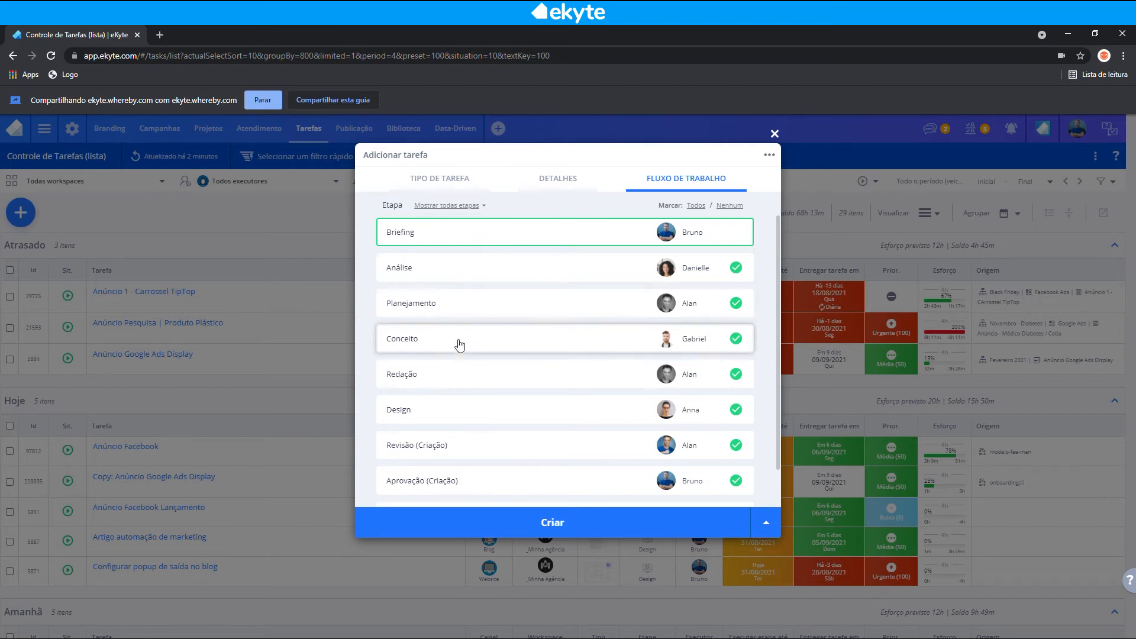
scroll(447, 367, down, 1)
scroll(448, 367, up, 1)
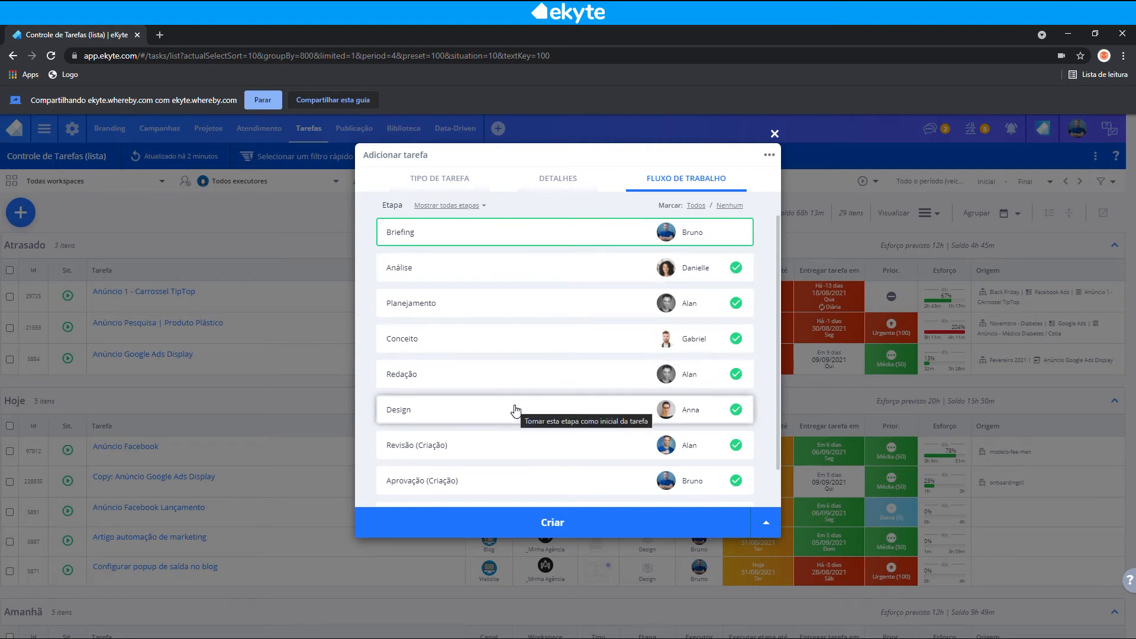
click(739, 270)
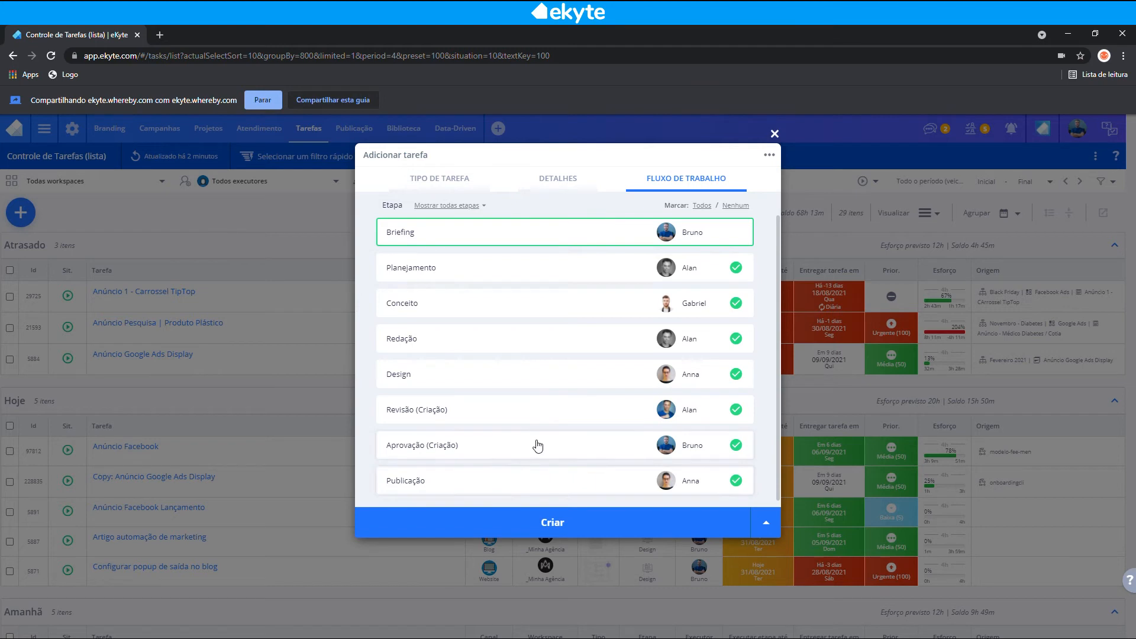
click(472, 211)
click(736, 268)
click(457, 207)
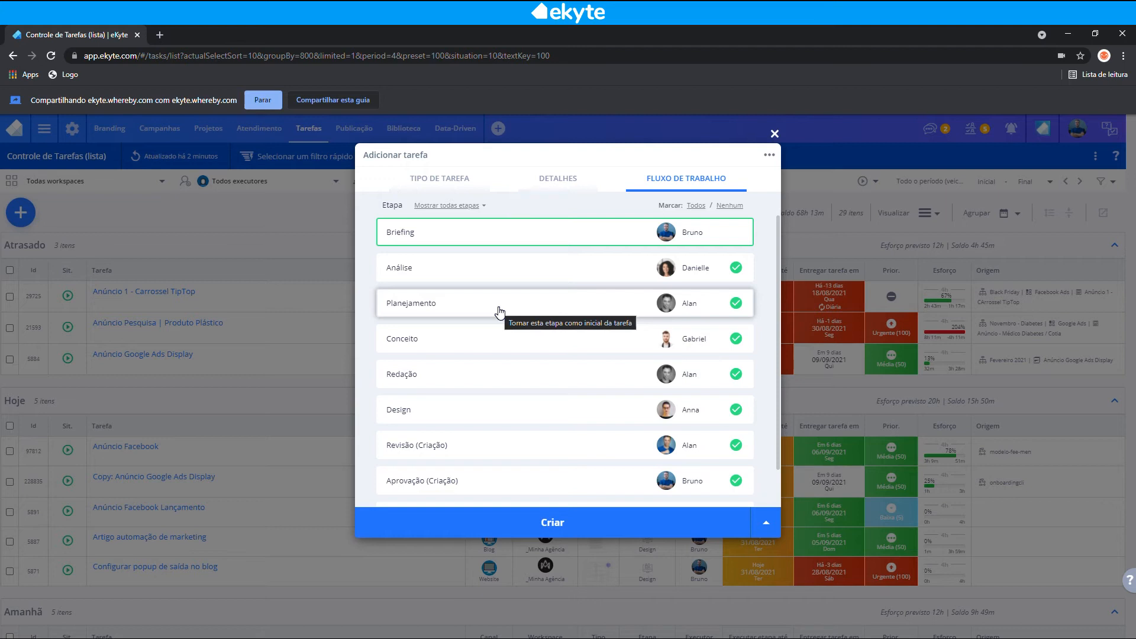
Step: Change the Design stage's executor to the team member responsible for the Análise stage
scroll(526, 325, down, 1)
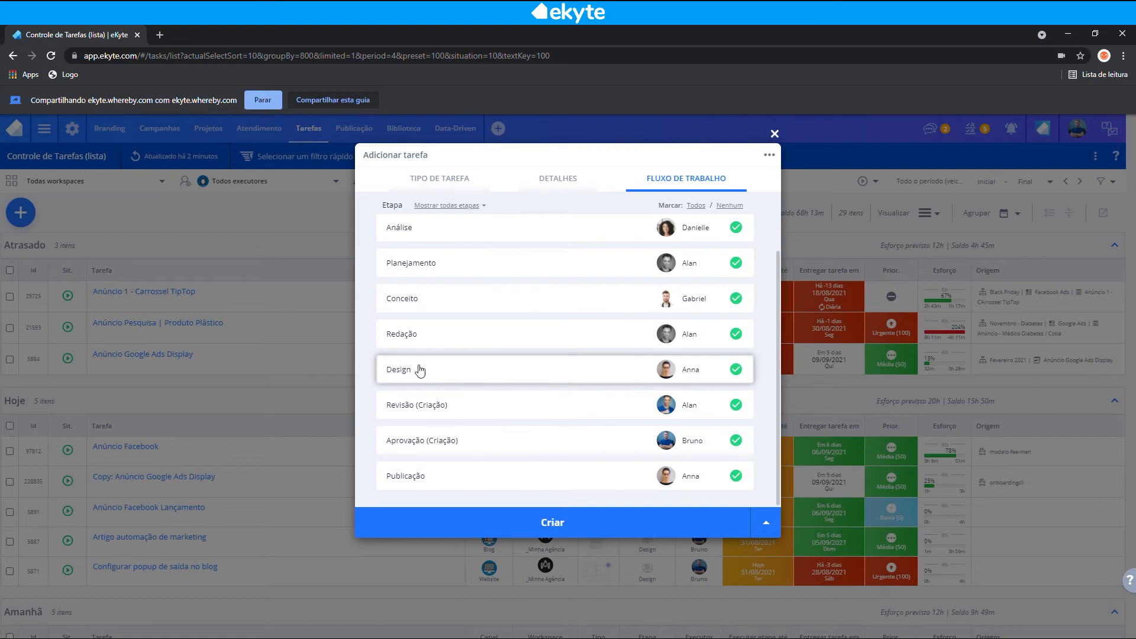
click(669, 370)
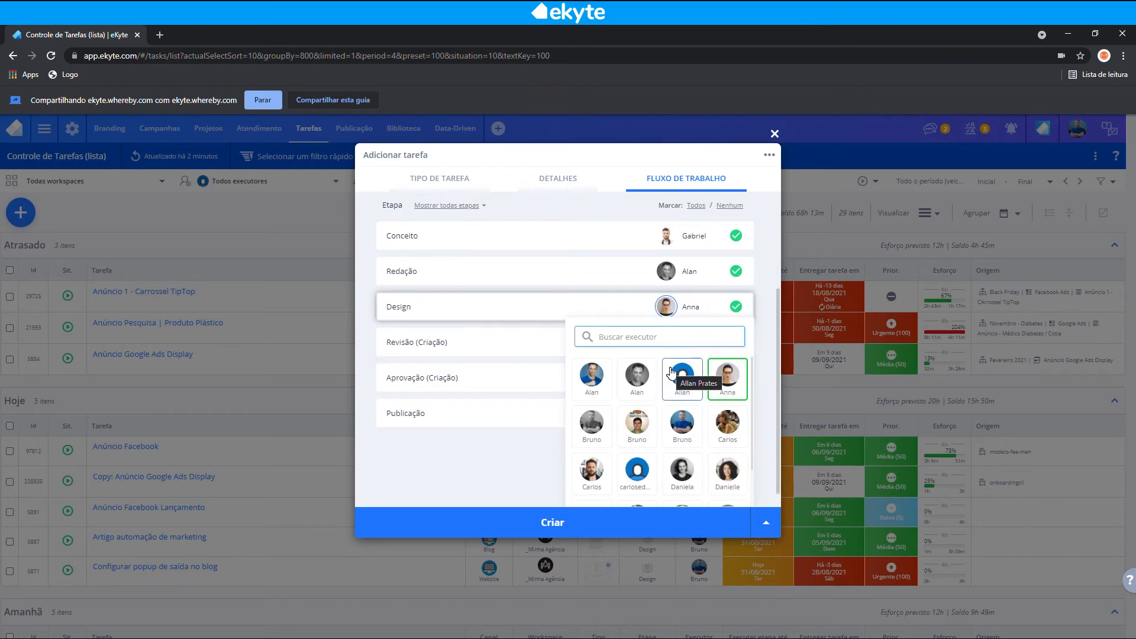
click(739, 473)
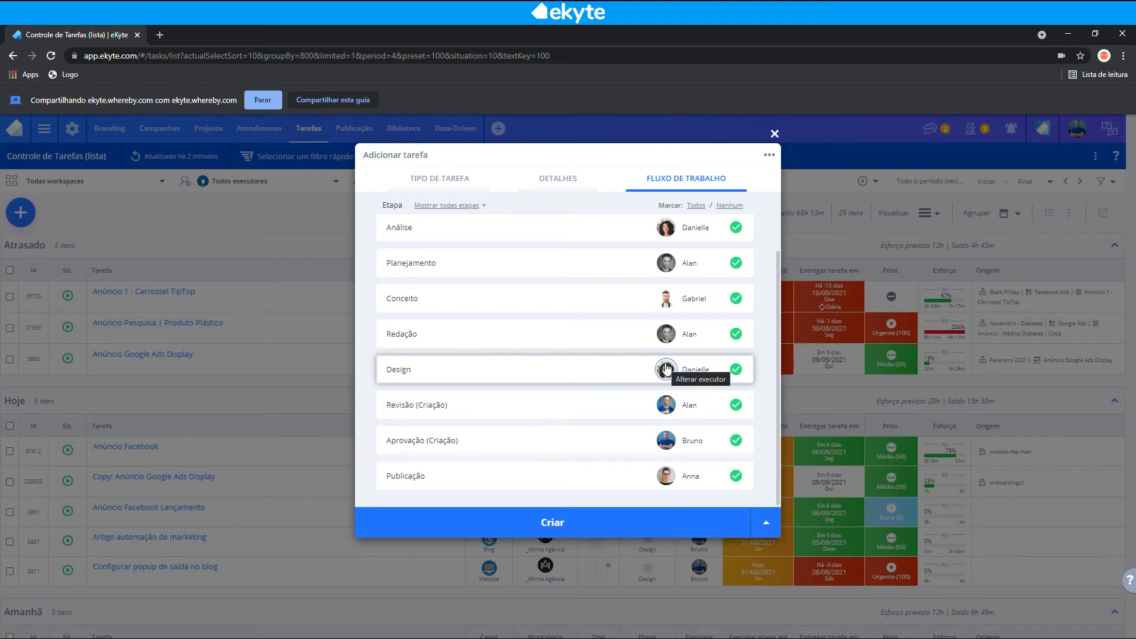
scroll(586, 450, up, 1)
scroll(526, 301, down, 1)
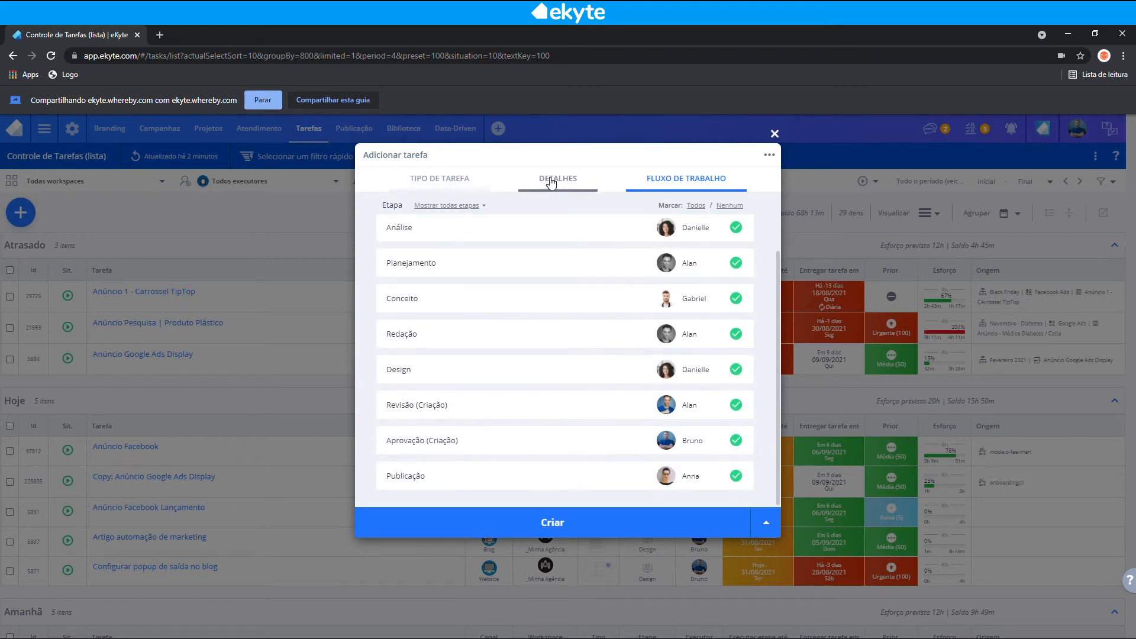
Step: Recheck the task's details and workflow, and create the task
click(551, 181)
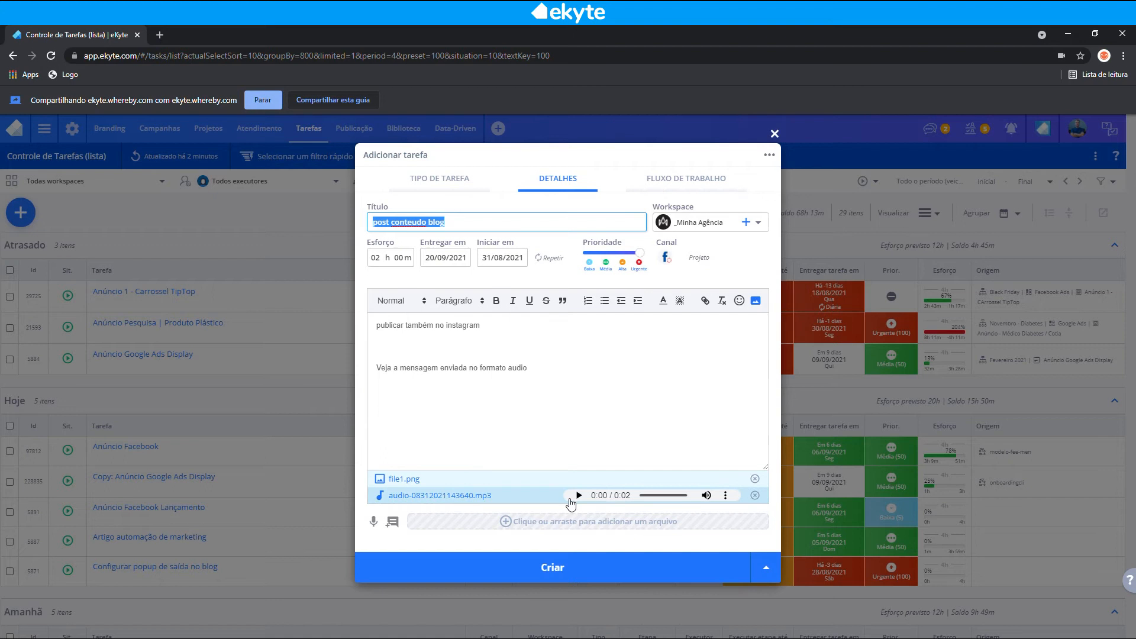
click(633, 571)
click(686, 178)
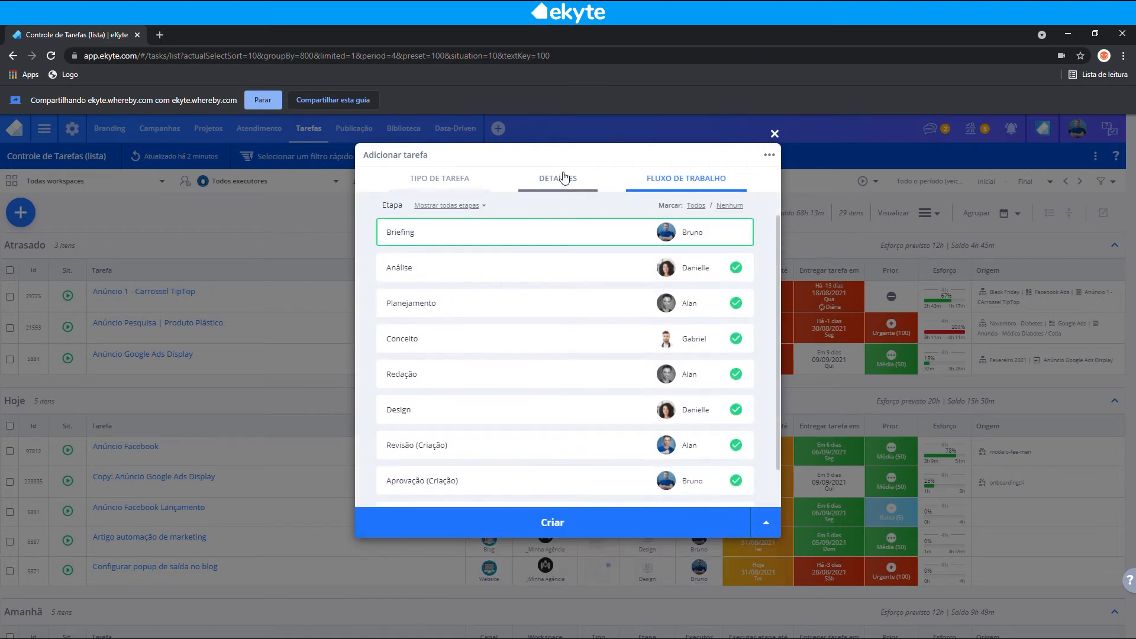
click(565, 177)
click(580, 577)
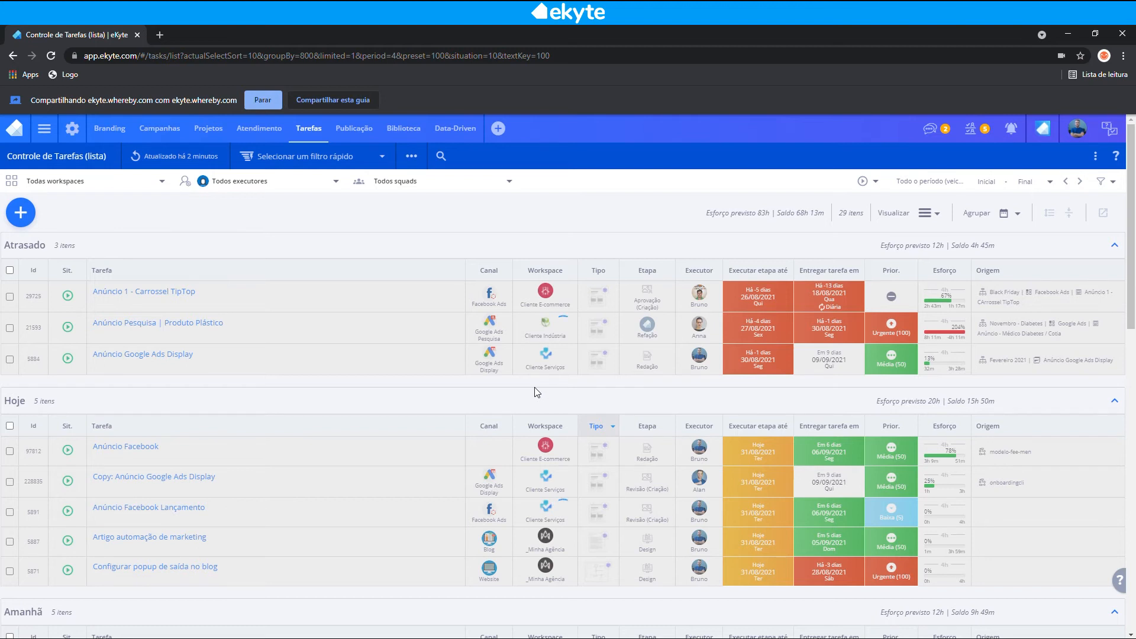
Step: Open the task "post conteudo blog" from the Hoje group of the task list
scroll(536, 414, down, 2)
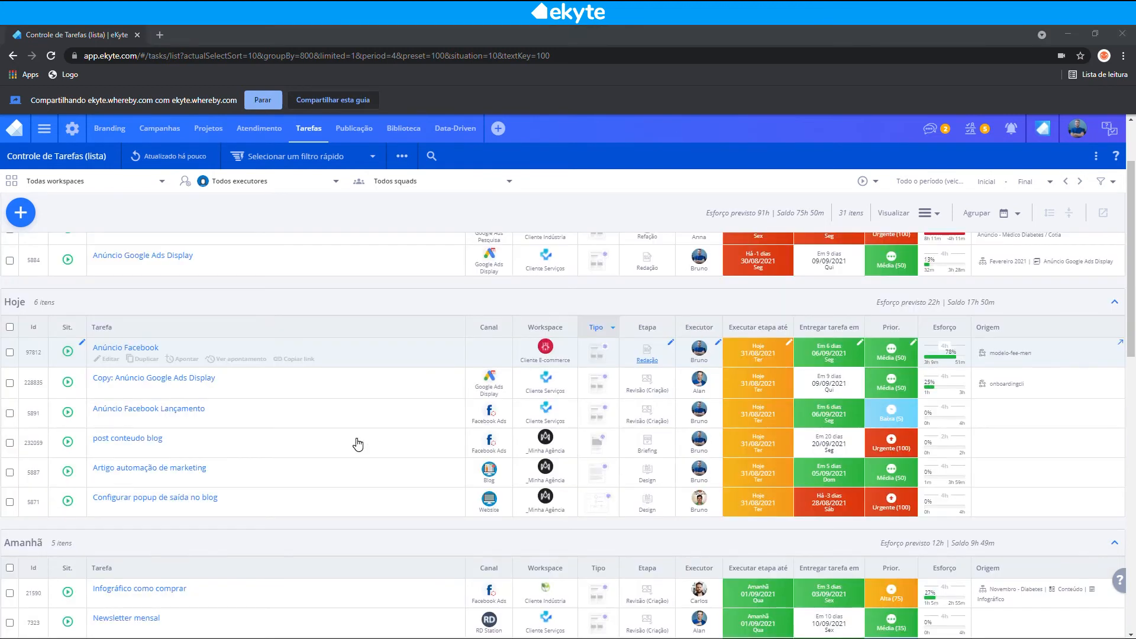
click(314, 446)
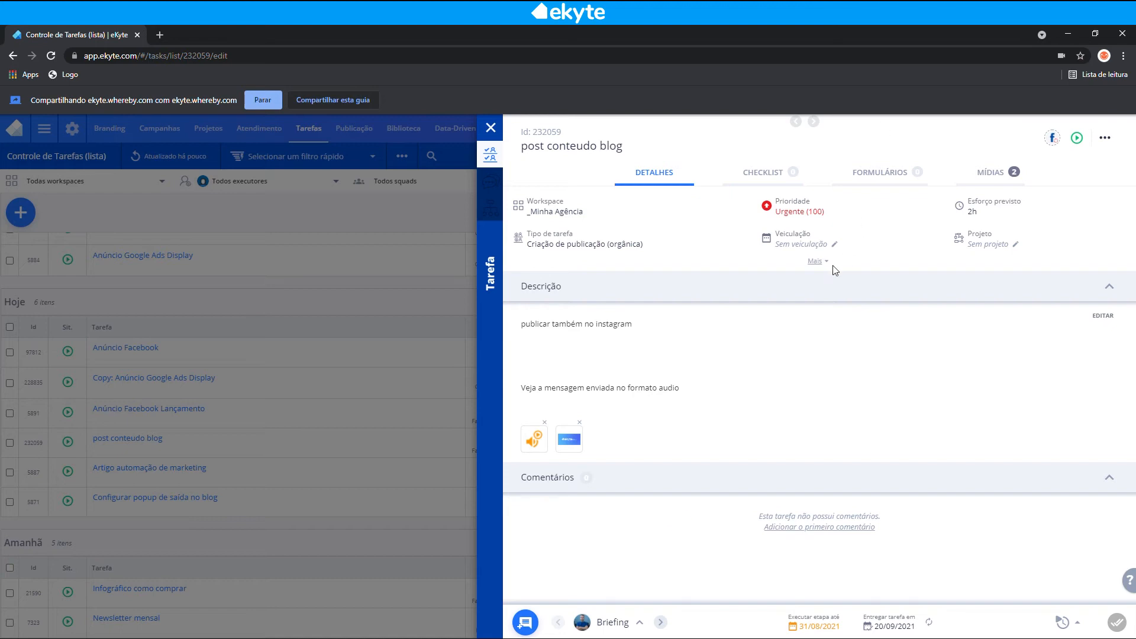
Step: Review the task's additional details and its description text
click(815, 262)
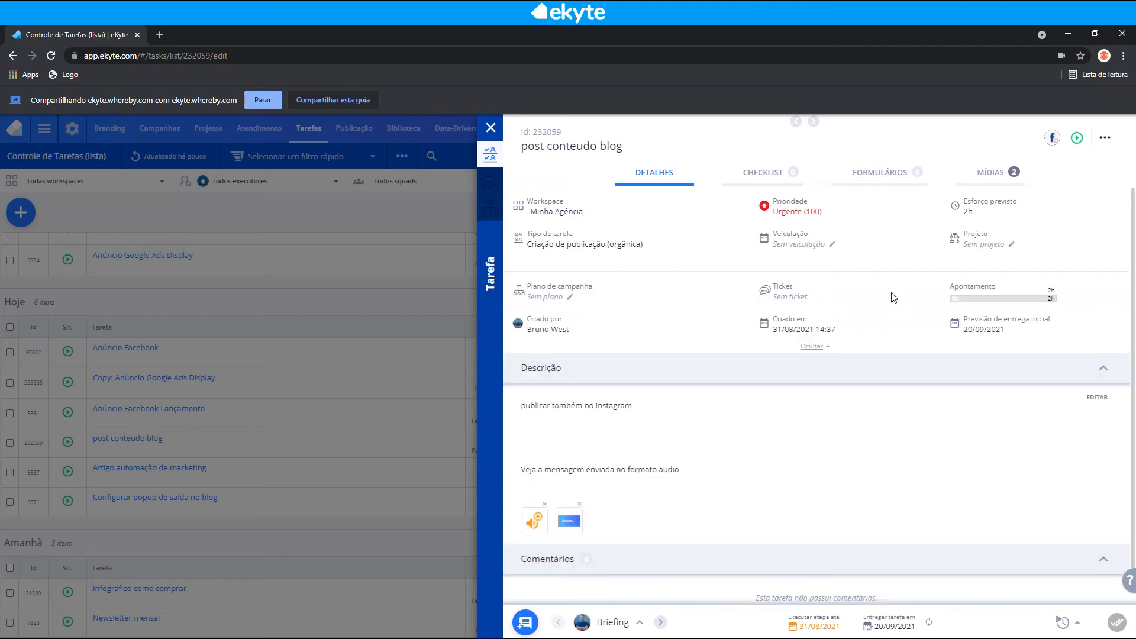
click(814, 346)
mouse_move(529, 324)
mouse_down()
mouse_move(575, 324)
mouse_move(520, 320)
mouse_up()
drag(538, 388, 571, 324)
click(571, 324)
Step: Preview the attached image file1.png and the audio attachment, setting the audio's playback speed to 2x
click(566, 443)
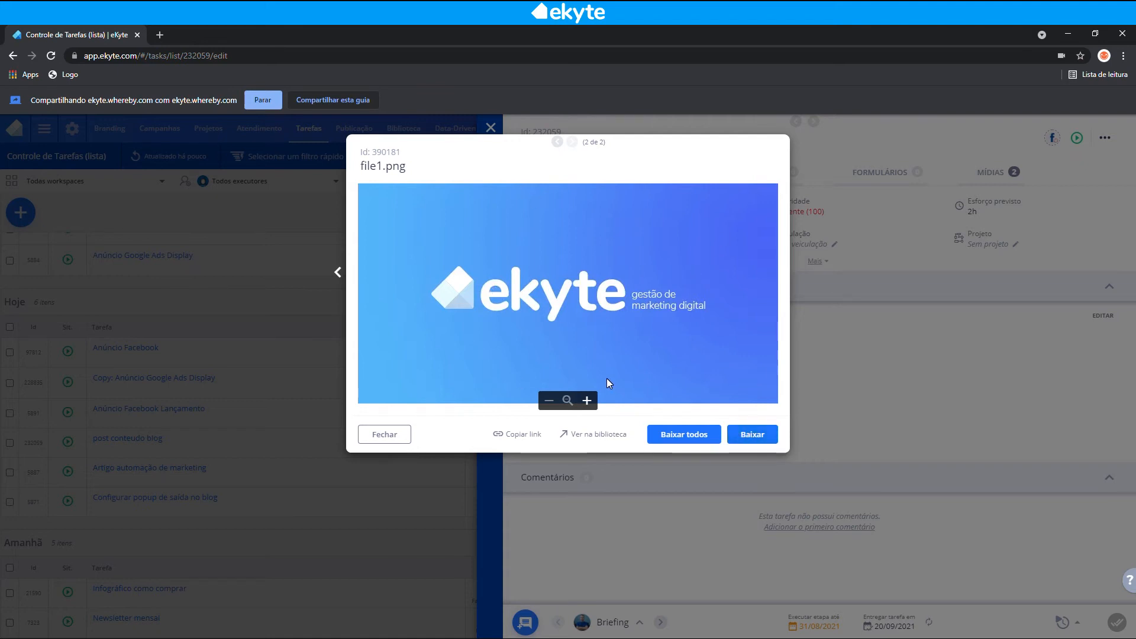
click(903, 450)
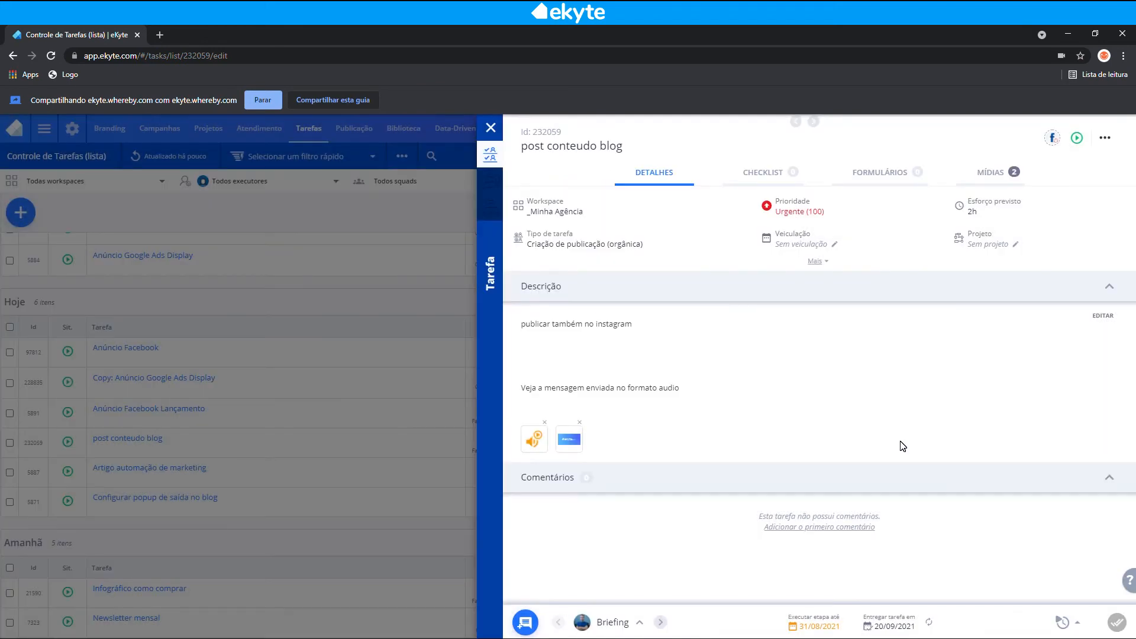
click(536, 443)
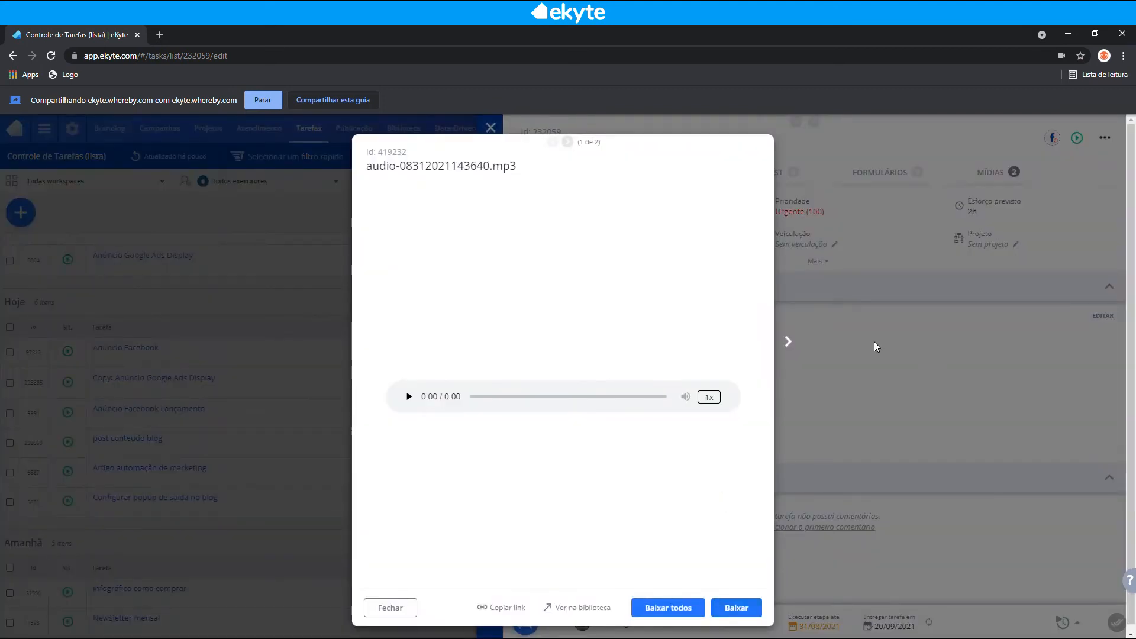
click(705, 397)
click(711, 397)
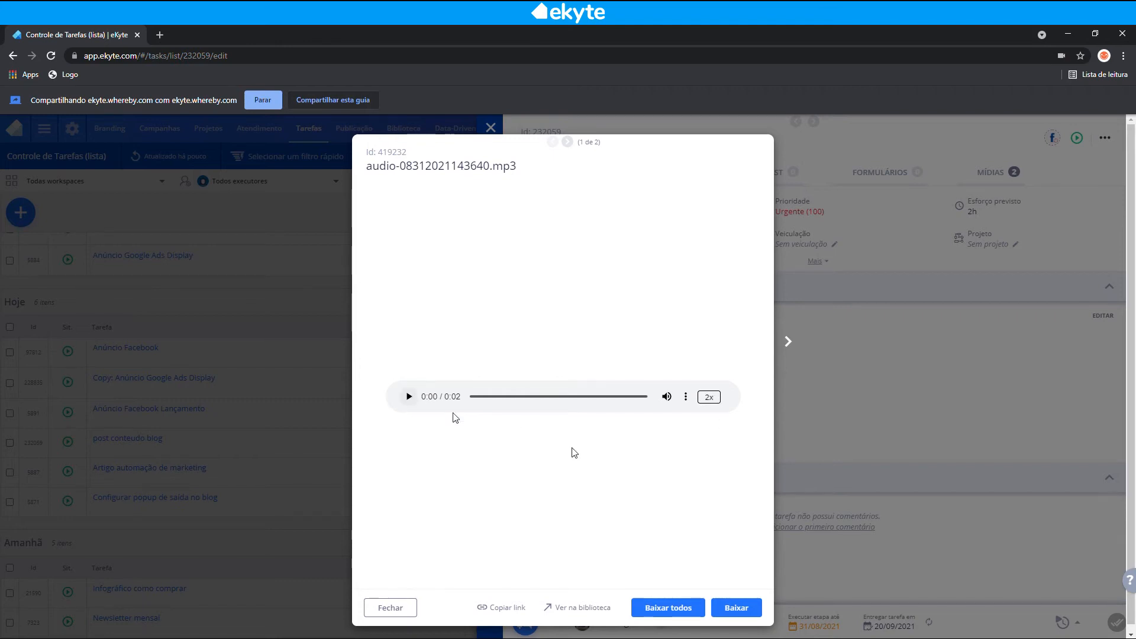
click(902, 352)
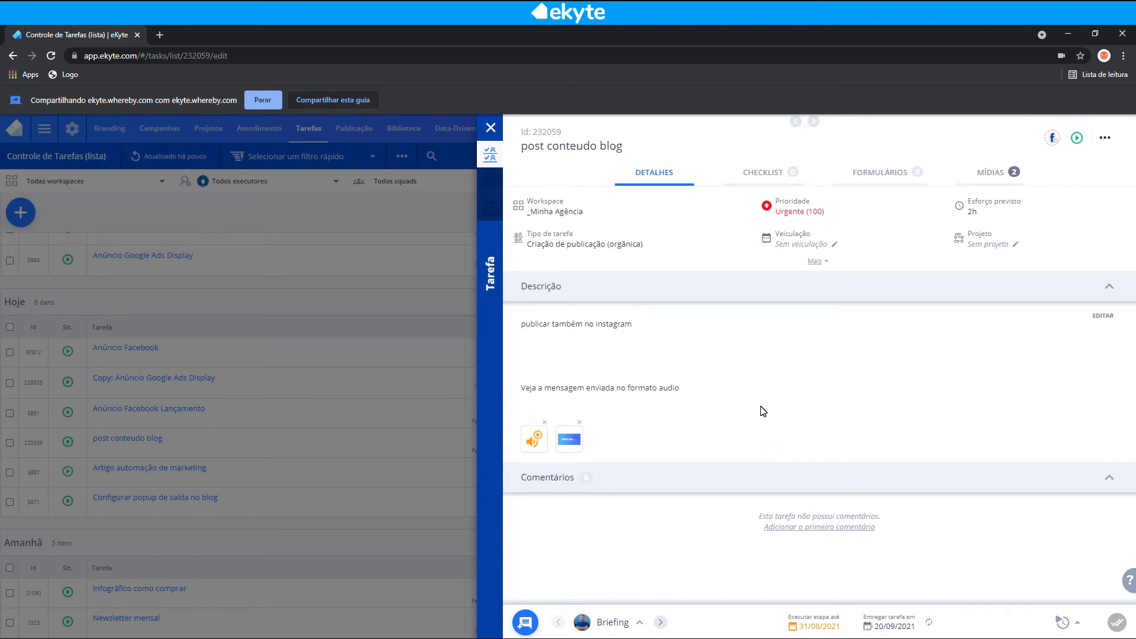
Step: Start the task's effort timer, look at it from the task list and reopen the task "post conteudo blog"
click(1057, 626)
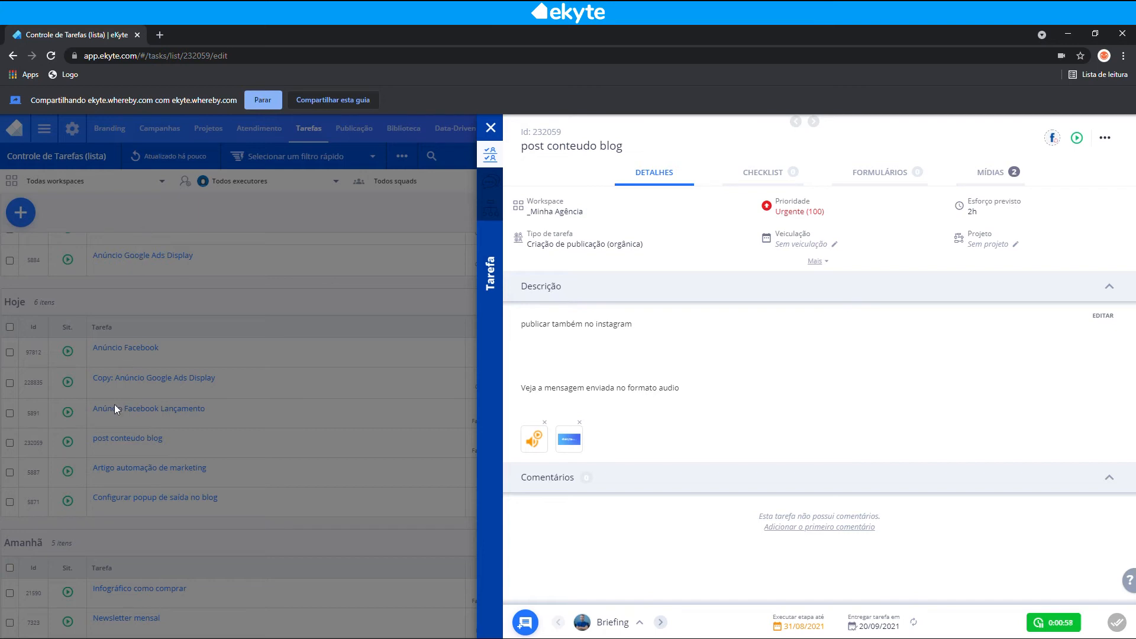
click(307, 311)
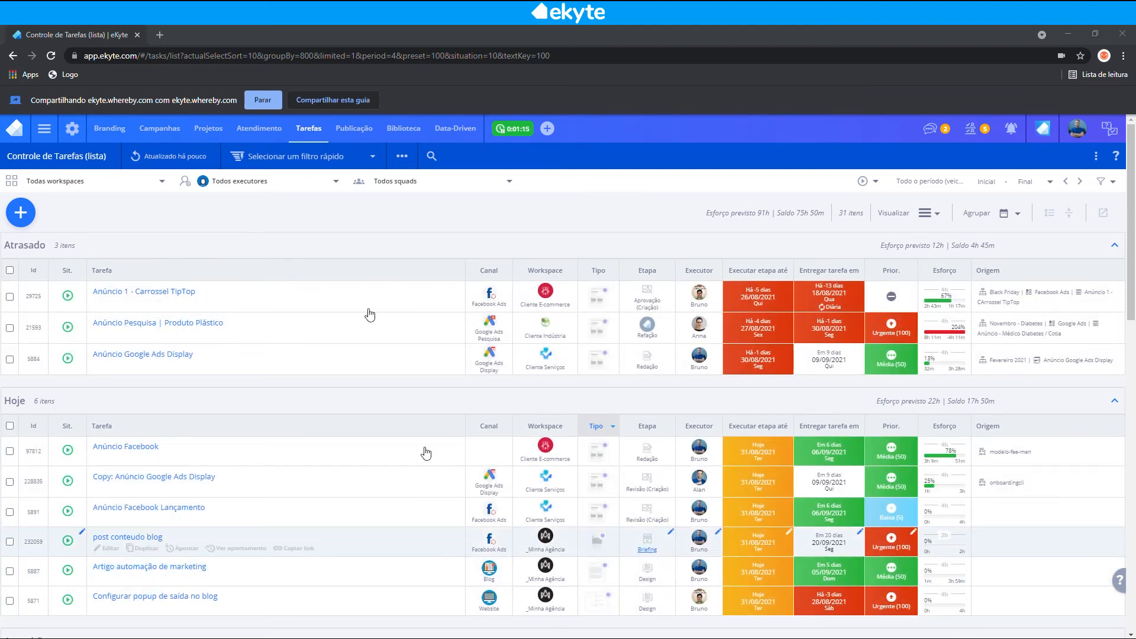
click(390, 546)
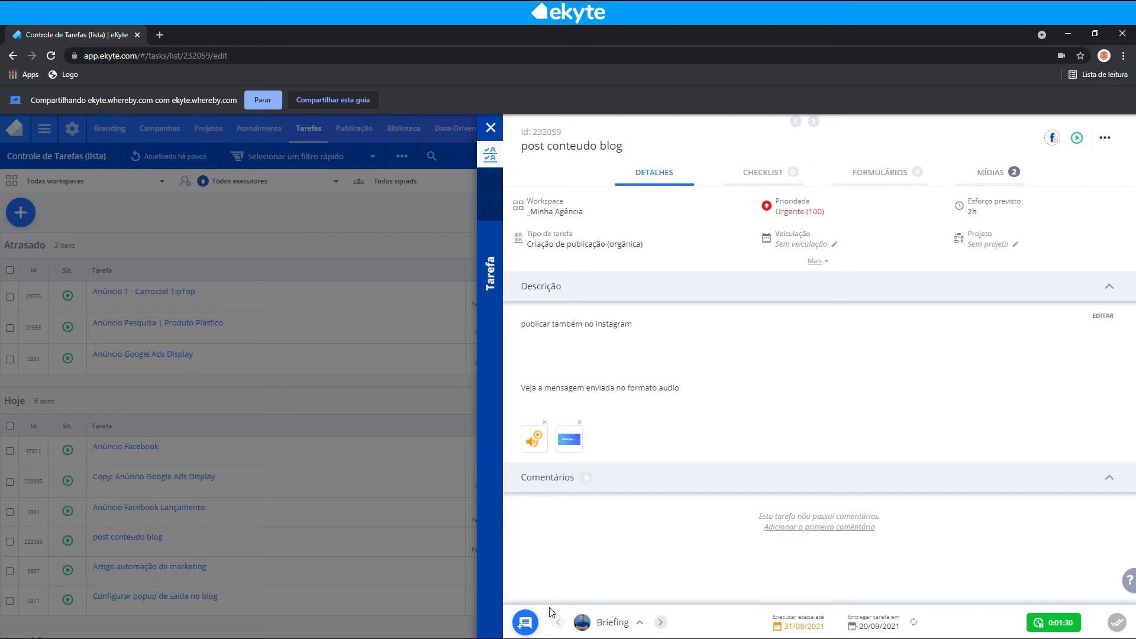
Step: Save the comment "briefing feito" on the task, and stop its timer and log the tracked effort
click(525, 623)
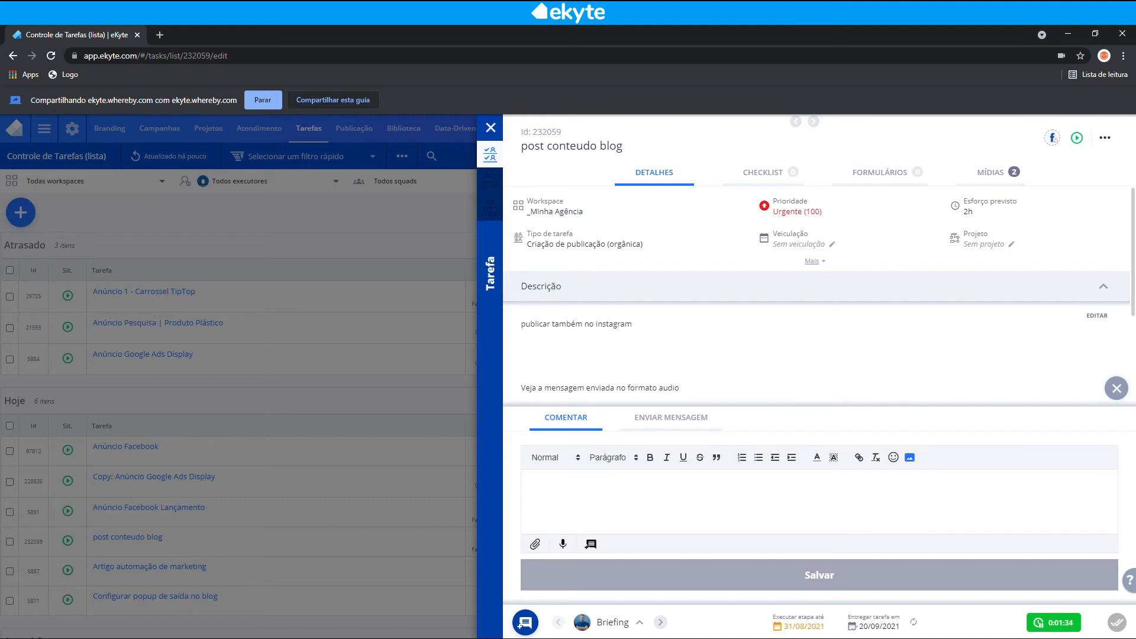
text(briefing)
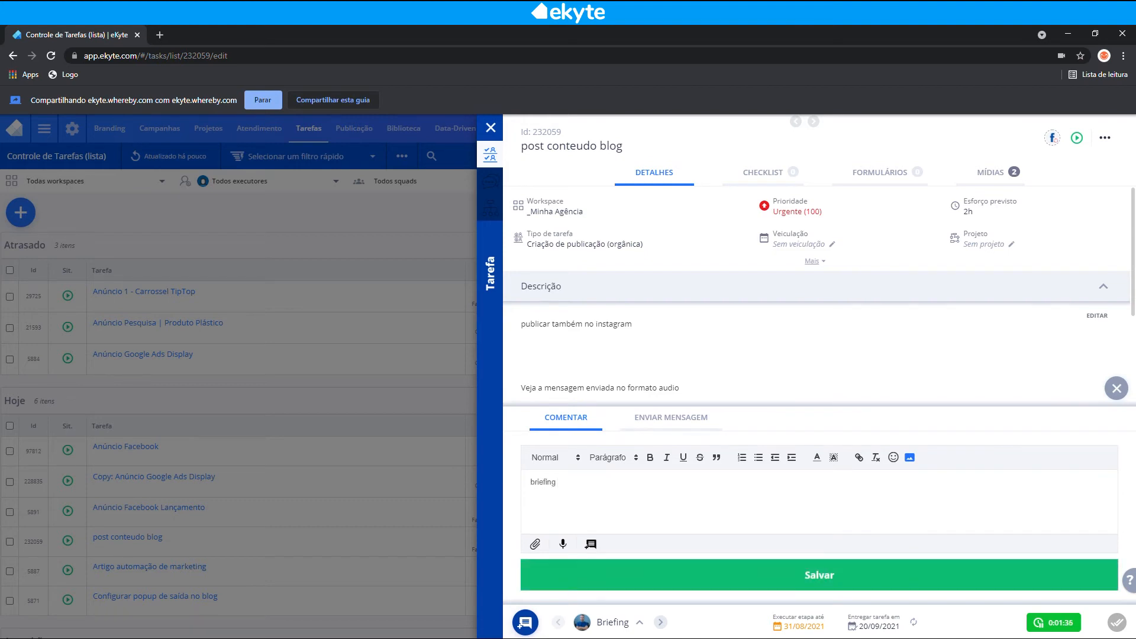
text( feito)
click(750, 570)
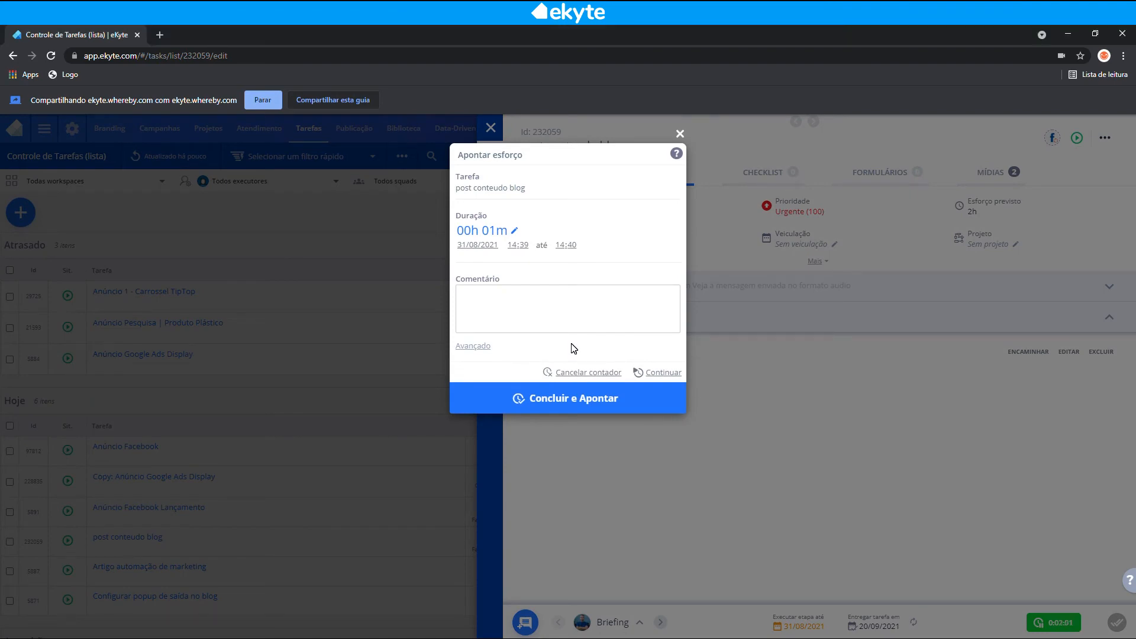
click(562, 417)
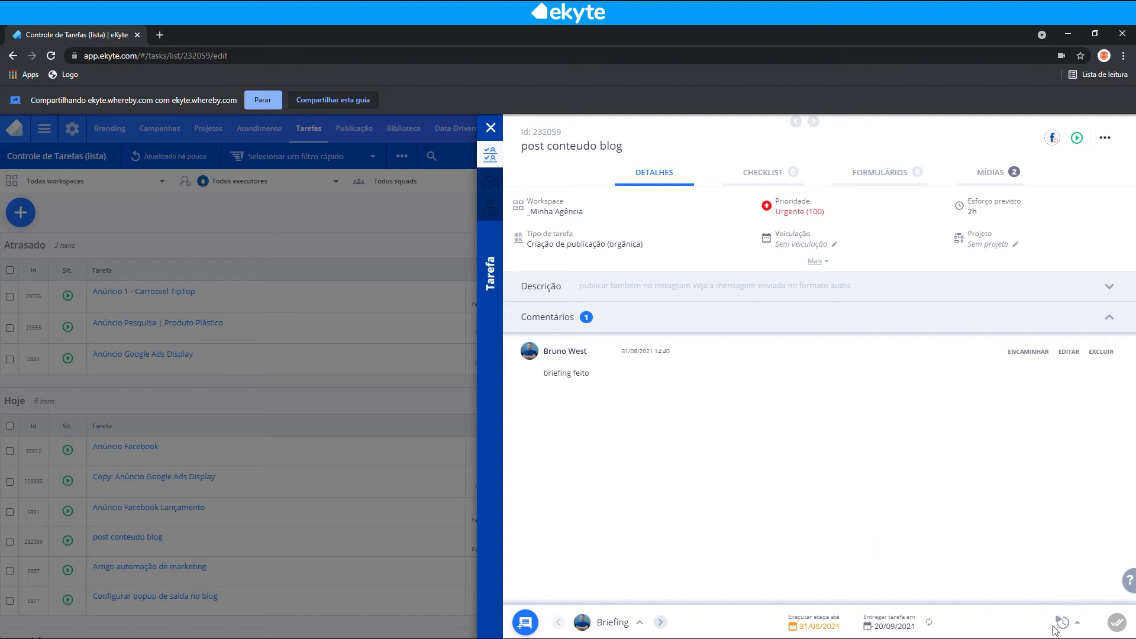
Step: Try to log a manual effort entry on the task from 14:00 to 14:30
click(1079, 624)
click(1061, 606)
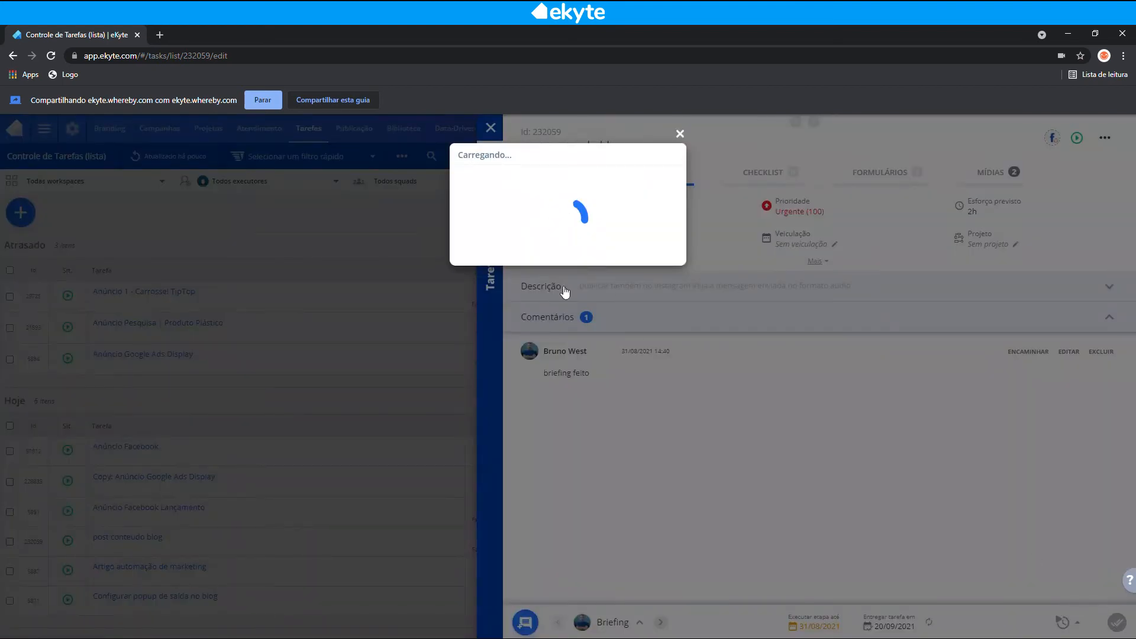
click(513, 287)
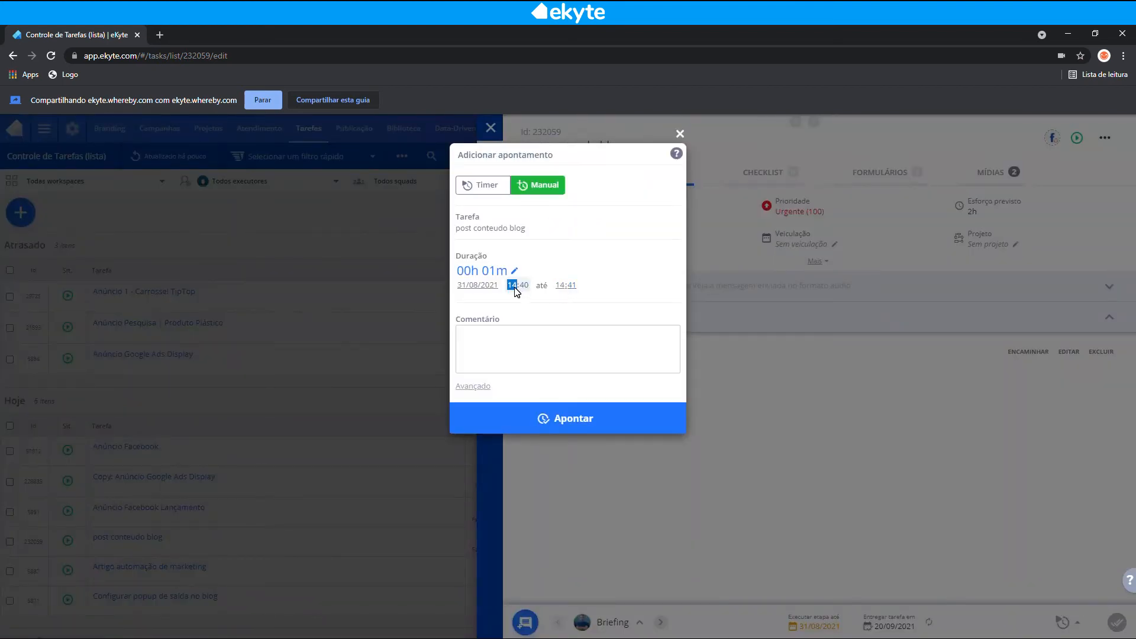
text(1400)
click(565, 286)
text(1430)
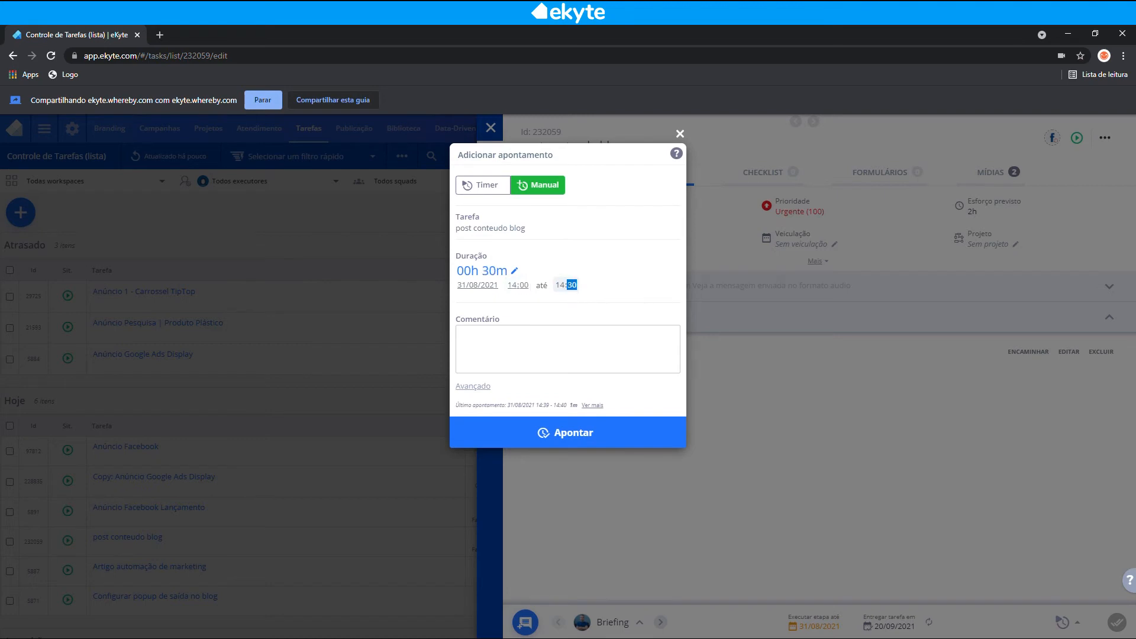
click(577, 434)
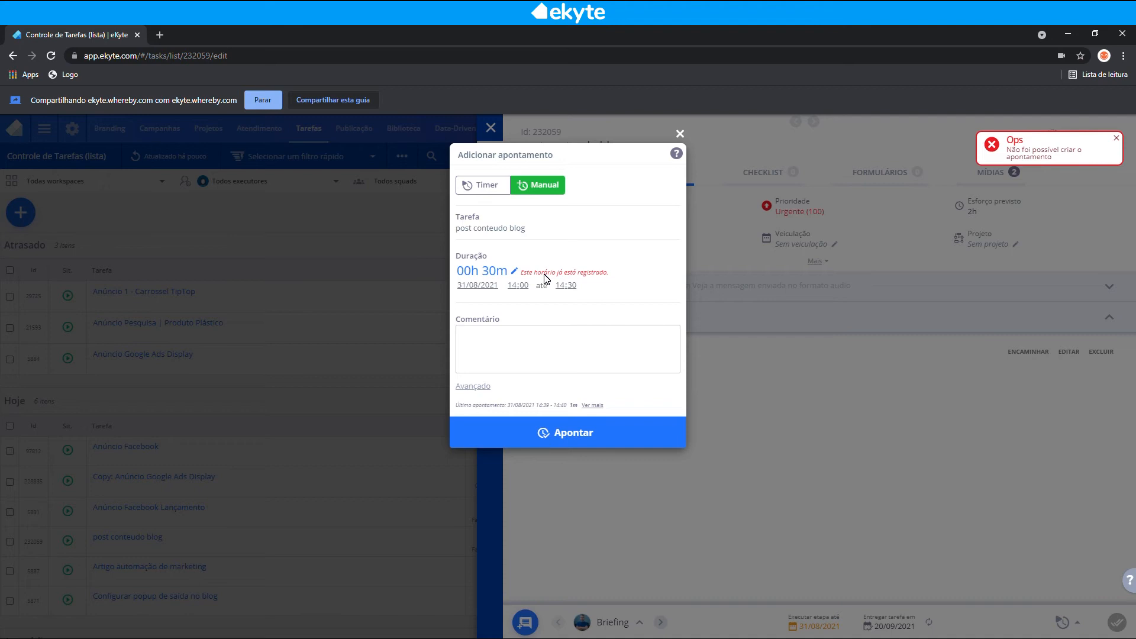
Step: Change the manual effort entry to 11:00 until 12:00, log it and show the task's additional details
click(519, 285)
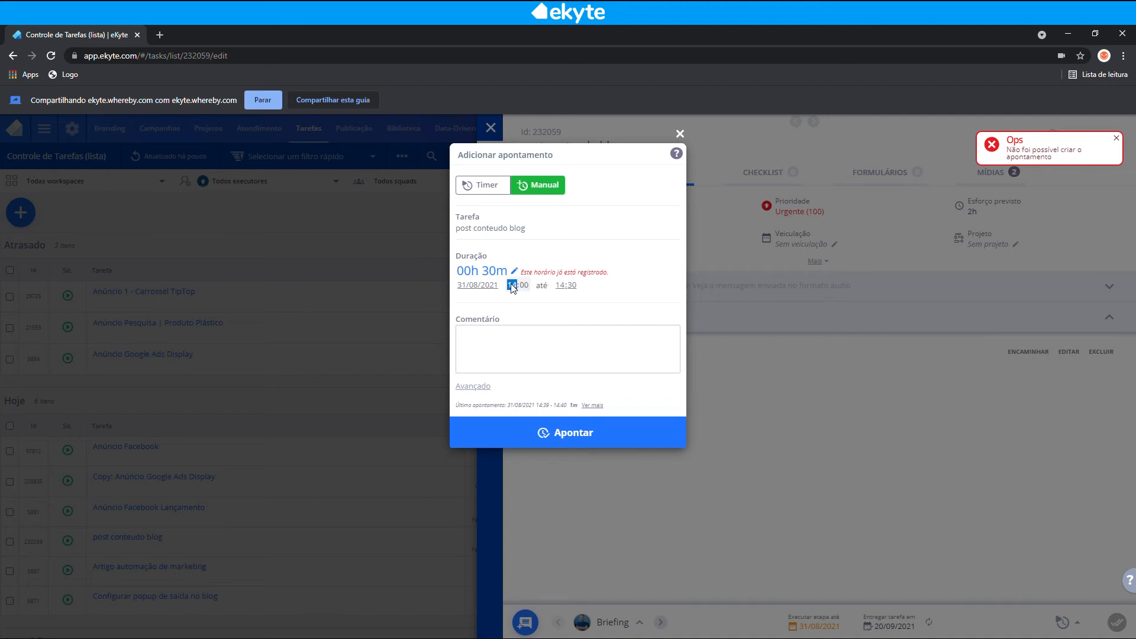
text(11)
click(566, 287)
text(12)
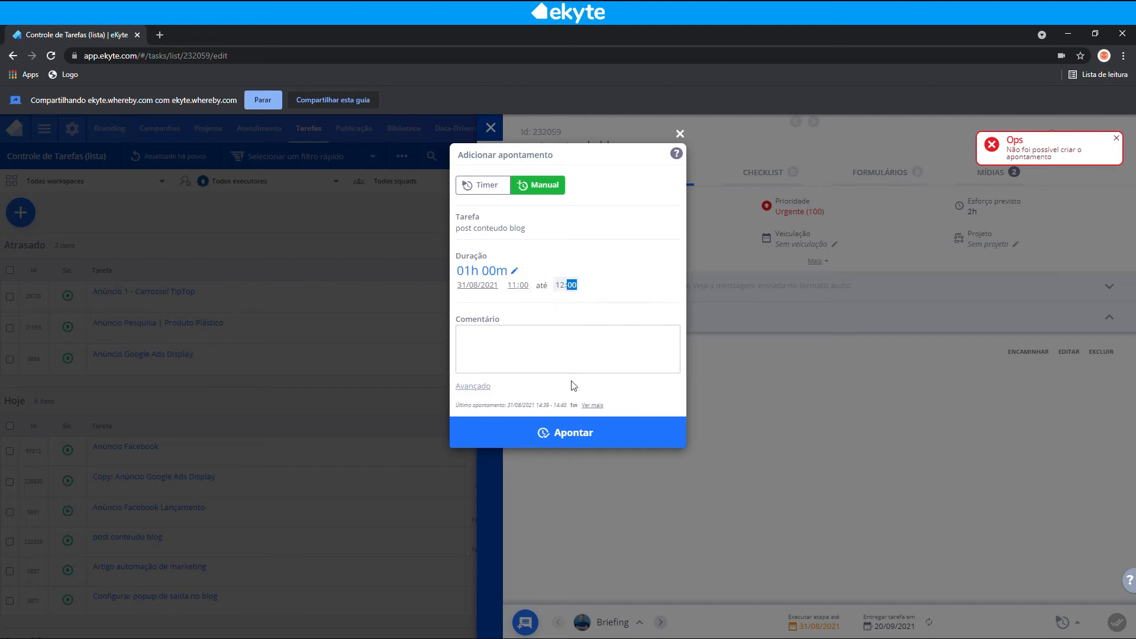
click(562, 433)
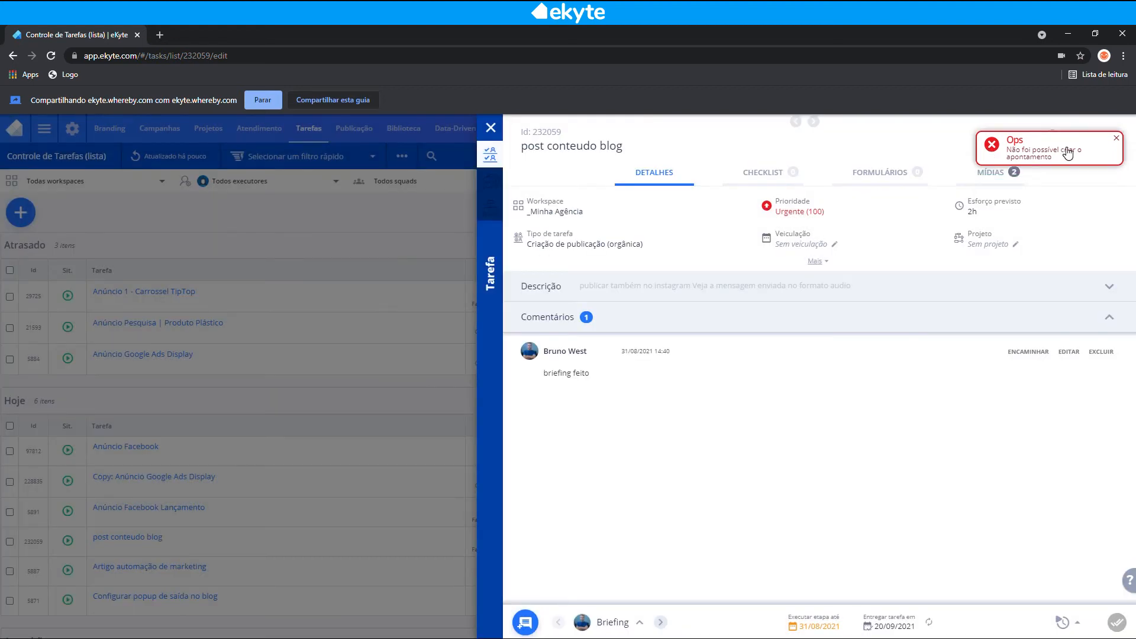
click(816, 262)
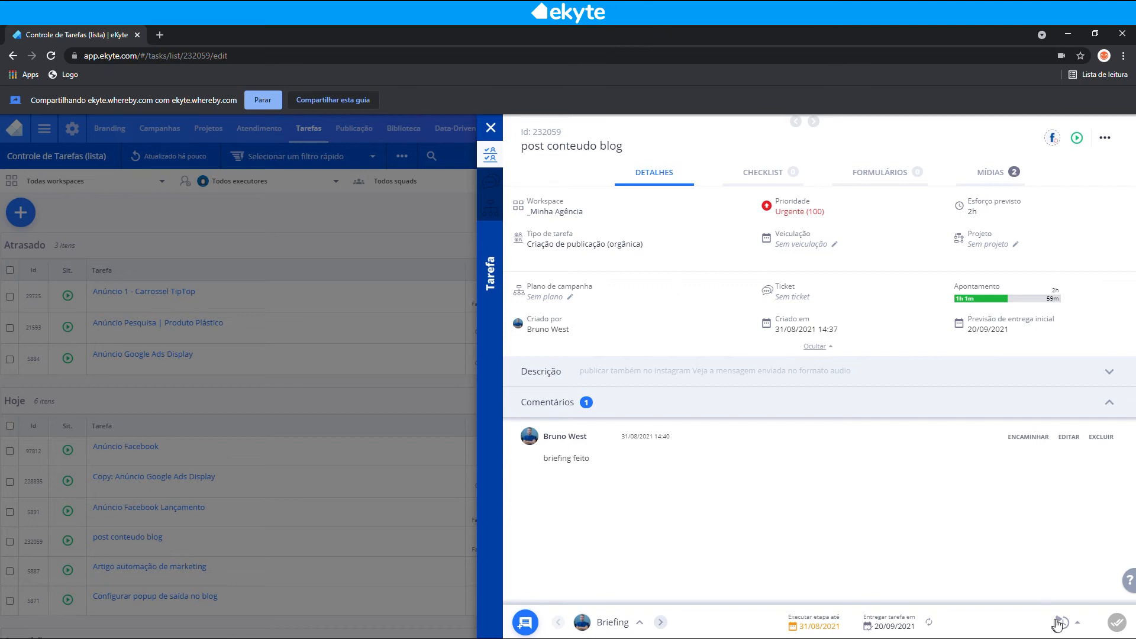
Step: Advance the task from the Briefing stage through Análise, Planejamento and Conceito to Redação
click(660, 624)
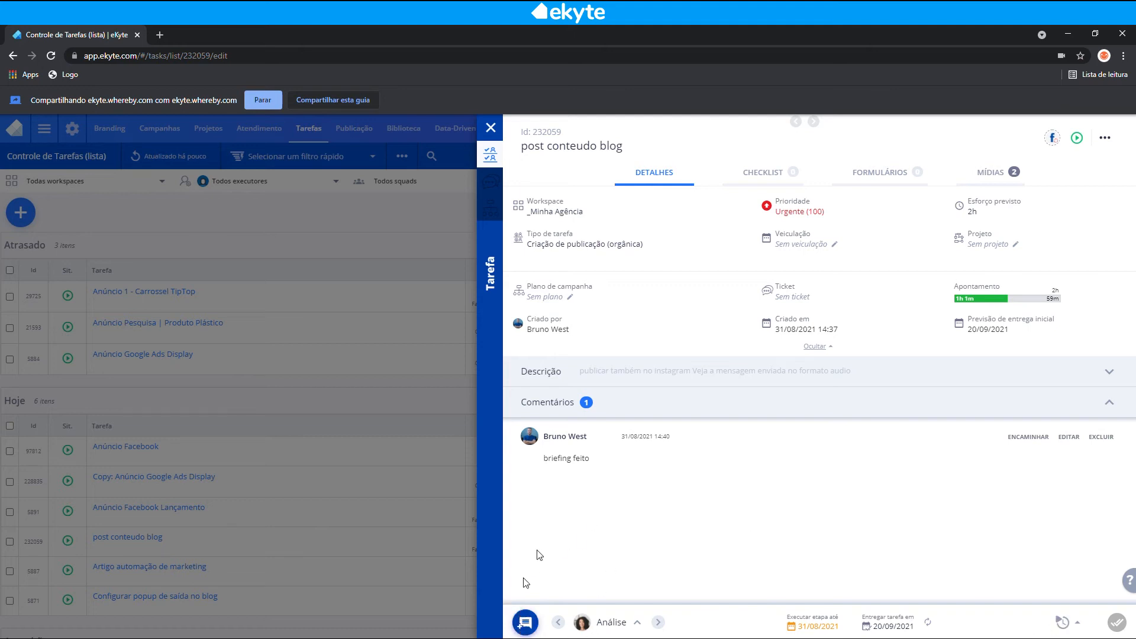
click(659, 622)
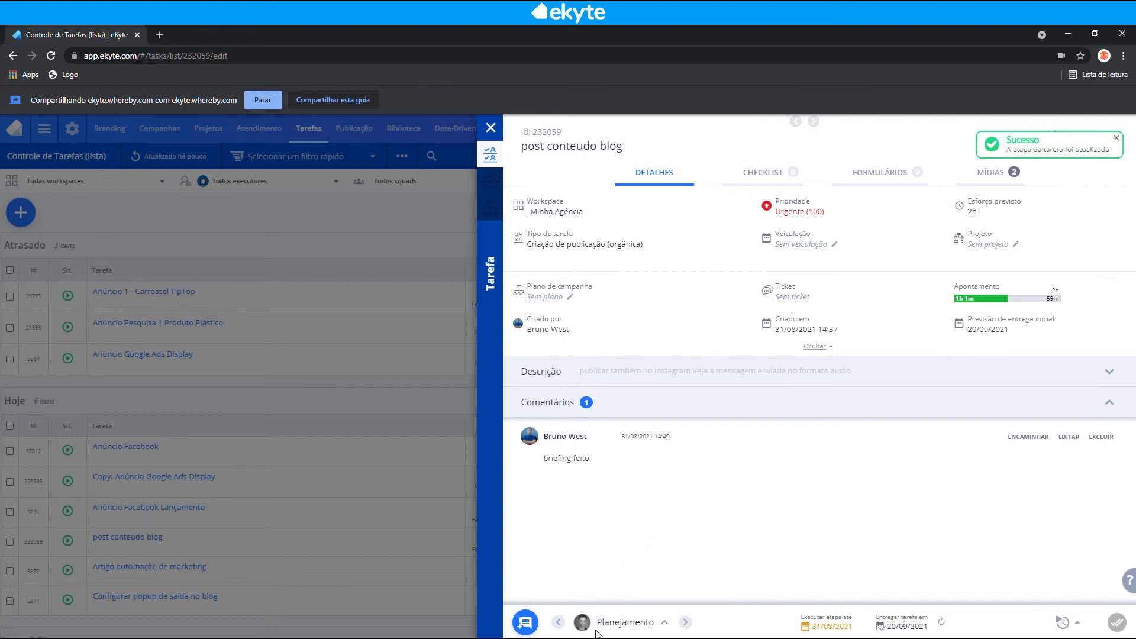
click(683, 621)
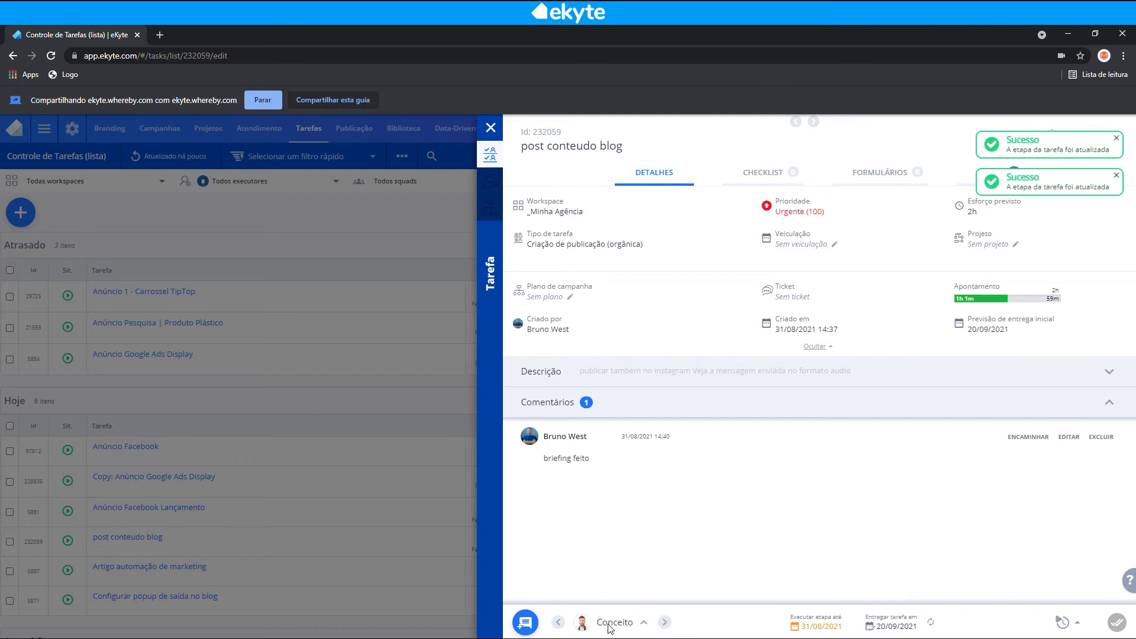
click(666, 621)
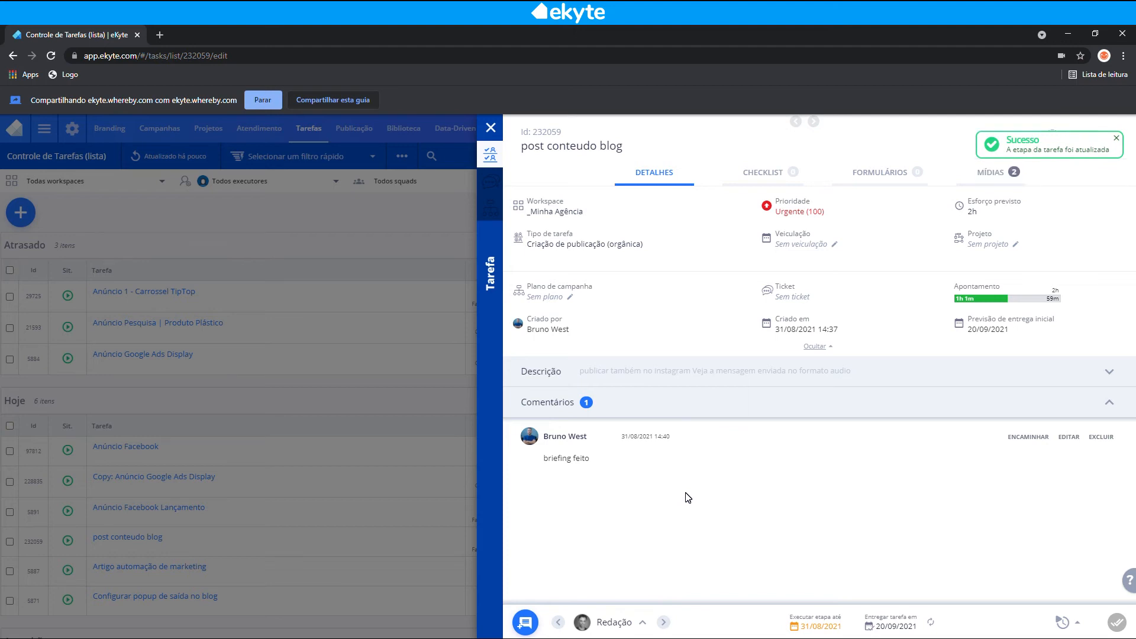
click(1086, 155)
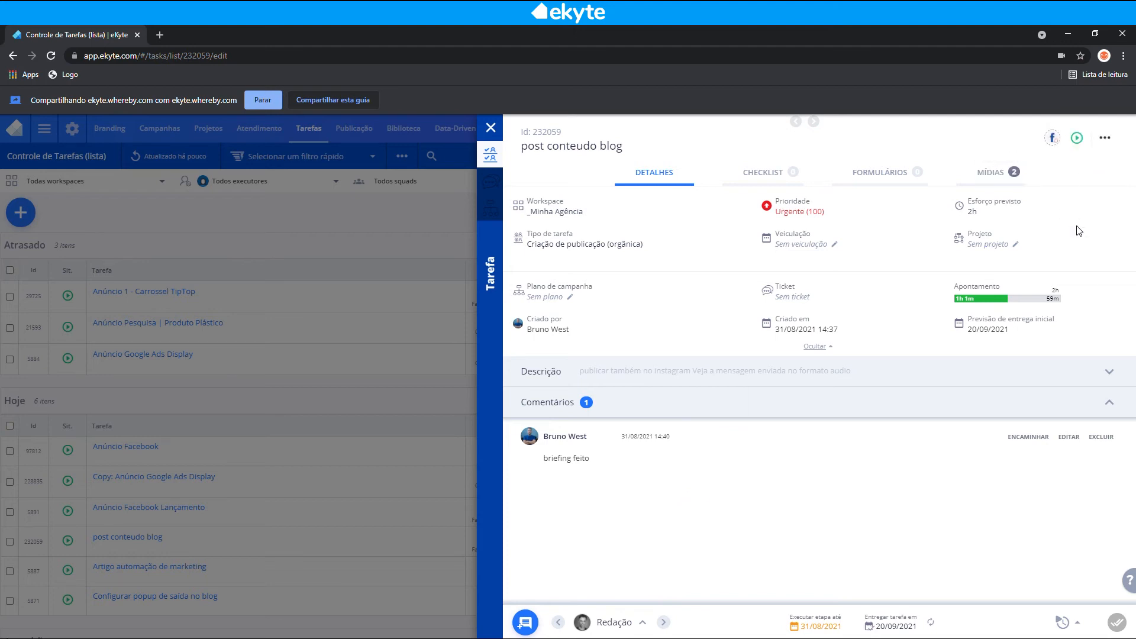
Step: Examine the task's change history, including the move from Briefing to Análise, and return to the task
click(1105, 138)
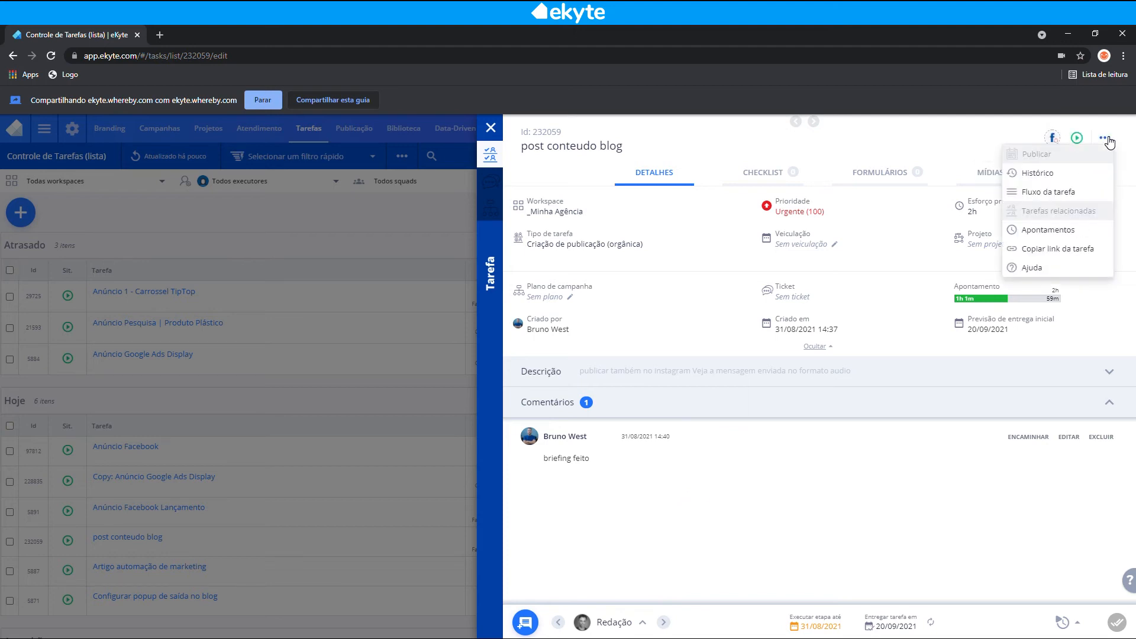
click(1072, 174)
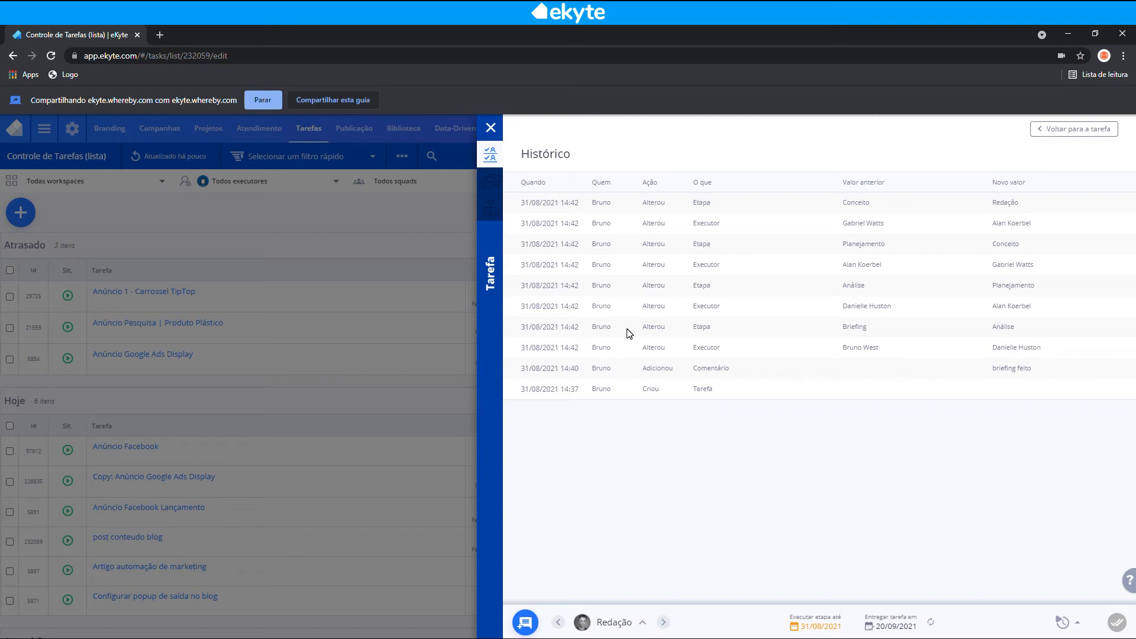
drag(592, 327, 673, 330)
click(825, 326)
click(1044, 144)
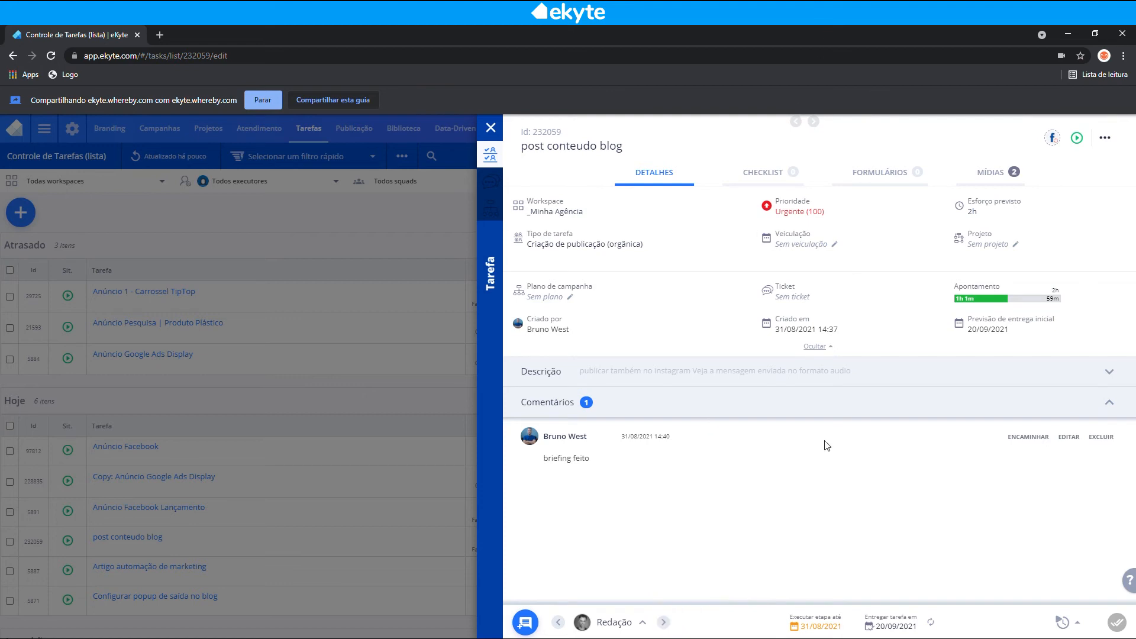
Step: Add the Facebook Ads form "Anúncio [feed] Imagem/Vídeo" to the task
click(871, 173)
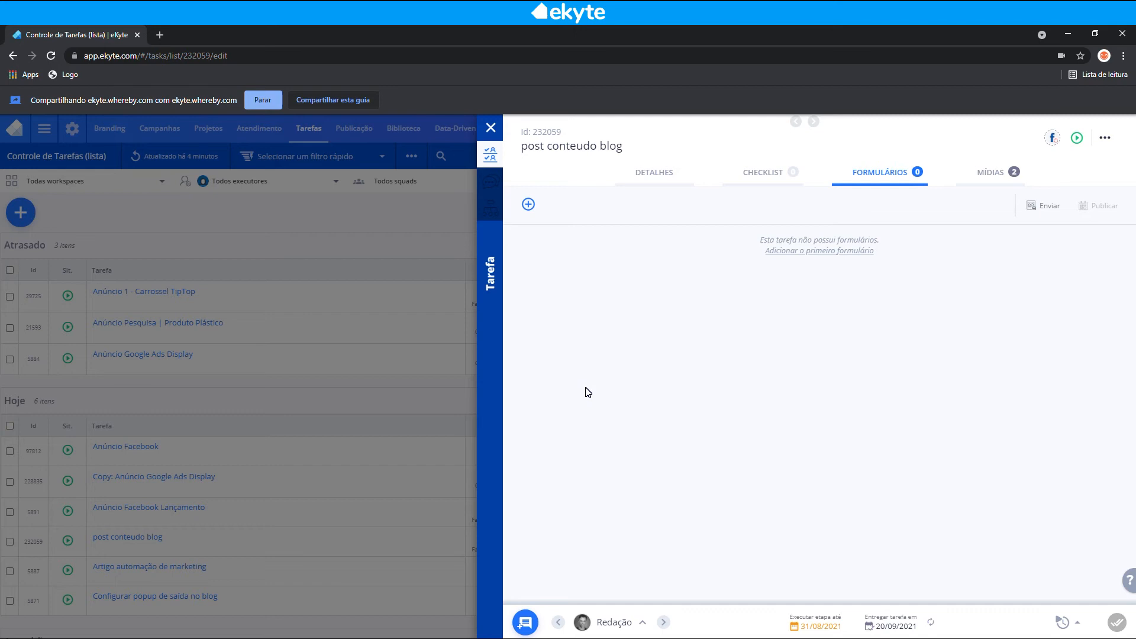
click(528, 205)
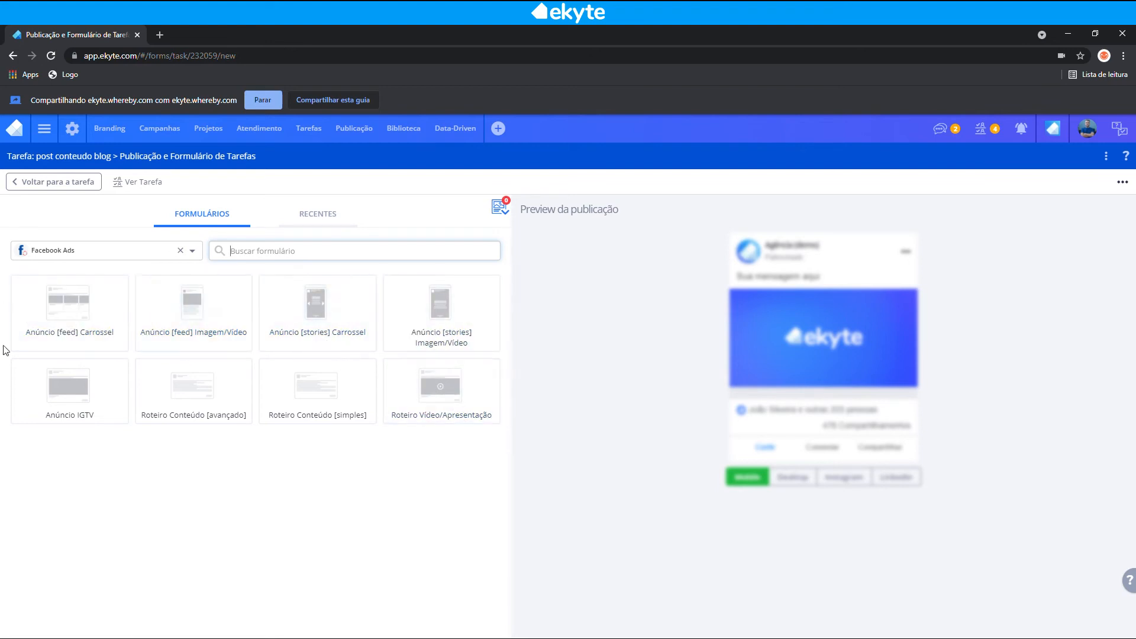
click(202, 320)
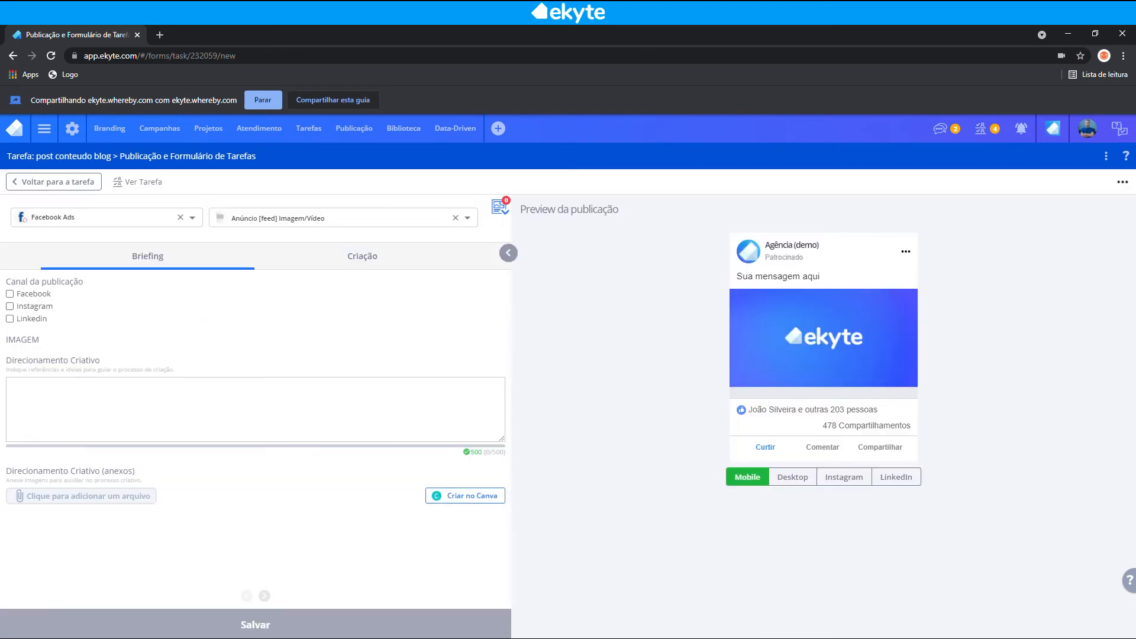
Step: Select Facebook, Instagram and Linkedin, enter "use manual de marca" and "use cor azul" as creative direction on separate lines, save the form and return to the task
click(10, 294)
click(10, 307)
click(10, 319)
click(41, 388)
text(use manual de marca)
key(Return)
text(use cor azul)
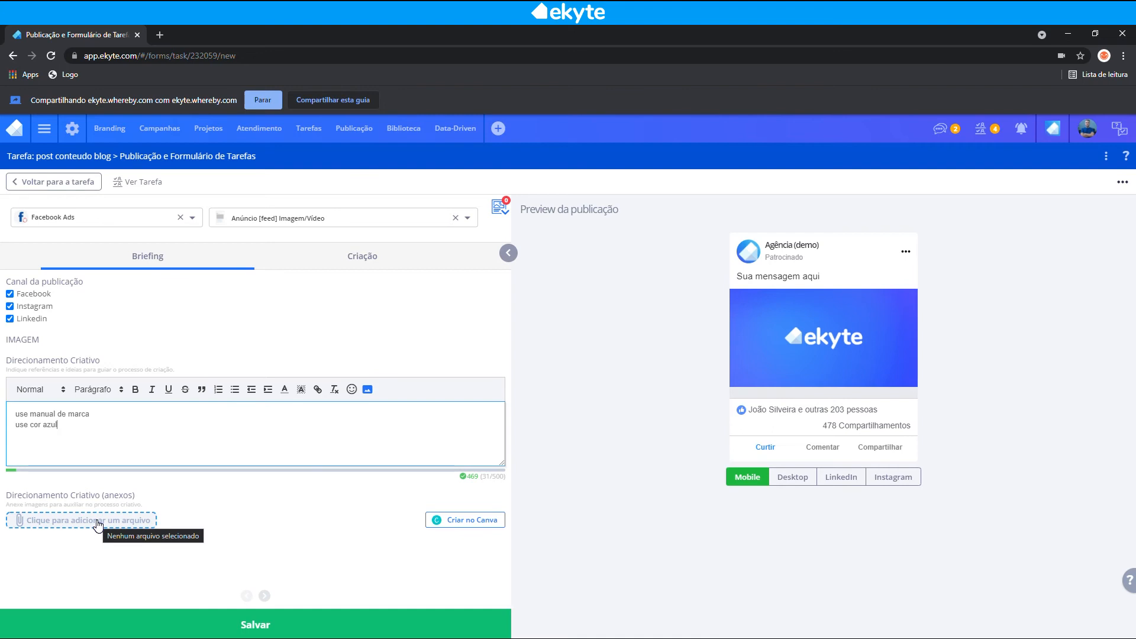
click(211, 616)
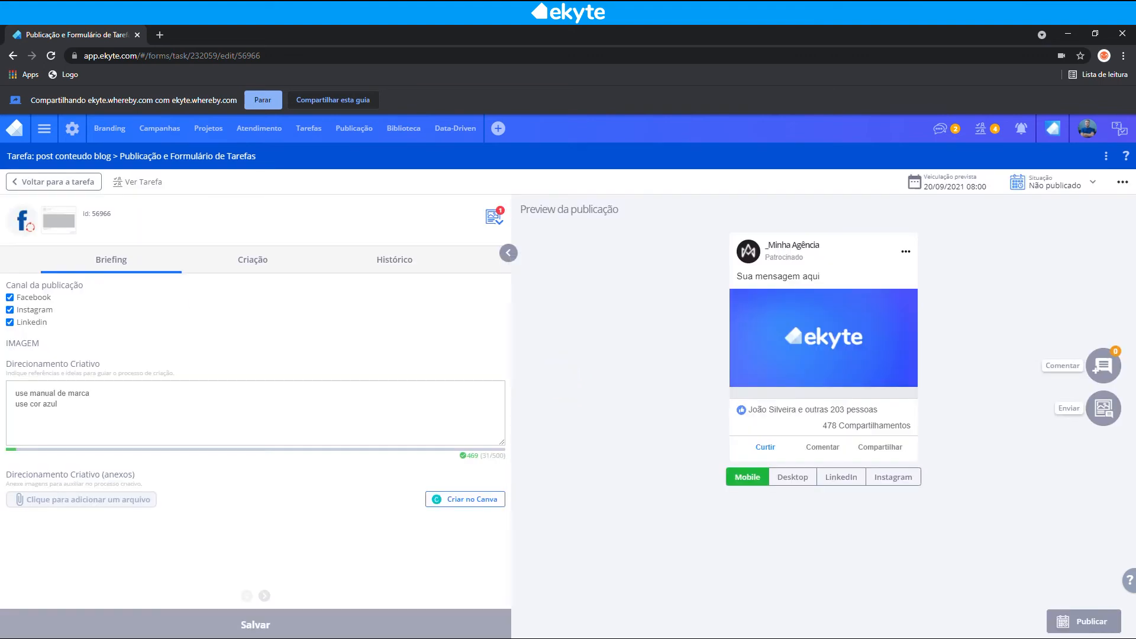
click(61, 184)
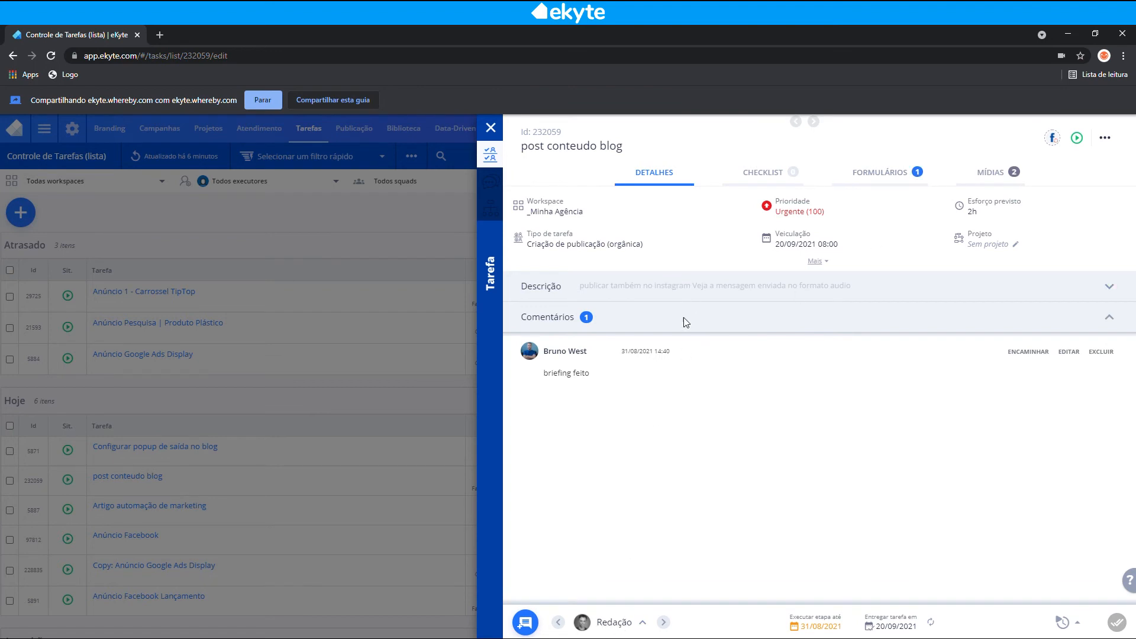
Step: Leave the current task after viewing its forms, open "[ap] Anúncio Facebook Lançamento" due in the next 7 days, and dismiss its message editor
click(901, 187)
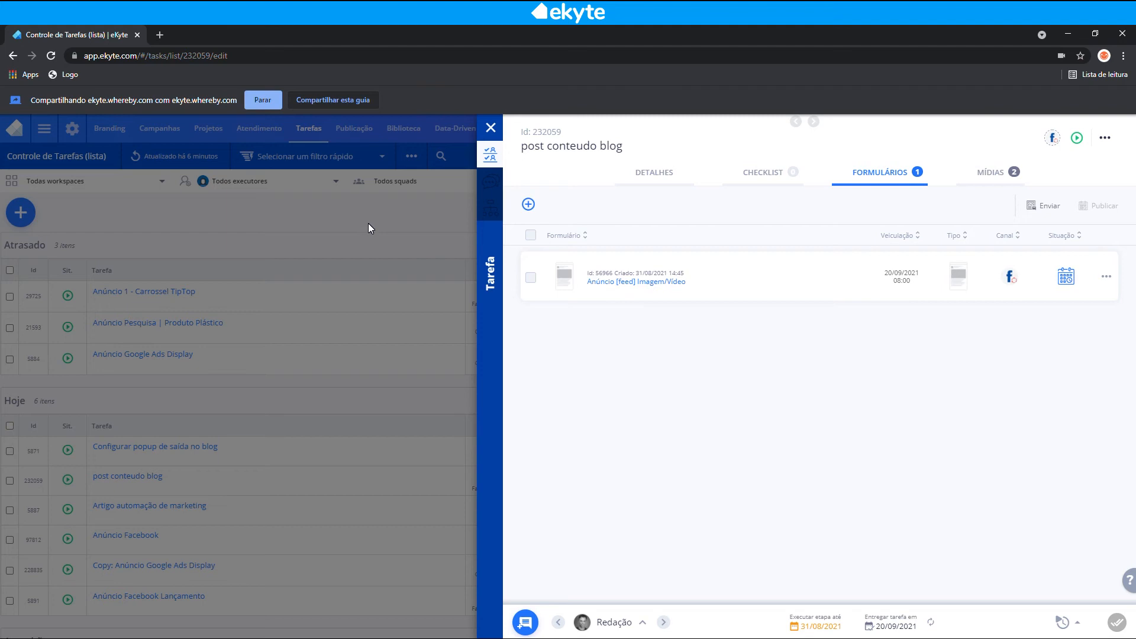
click(328, 396)
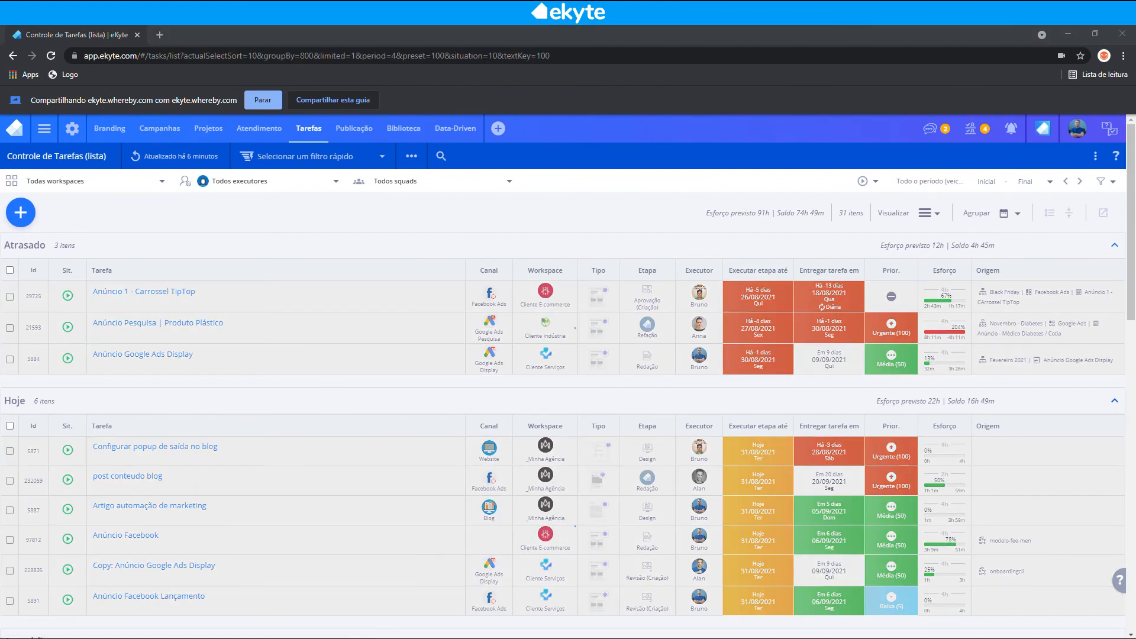
scroll(365, 407, down, 7)
click(364, 407)
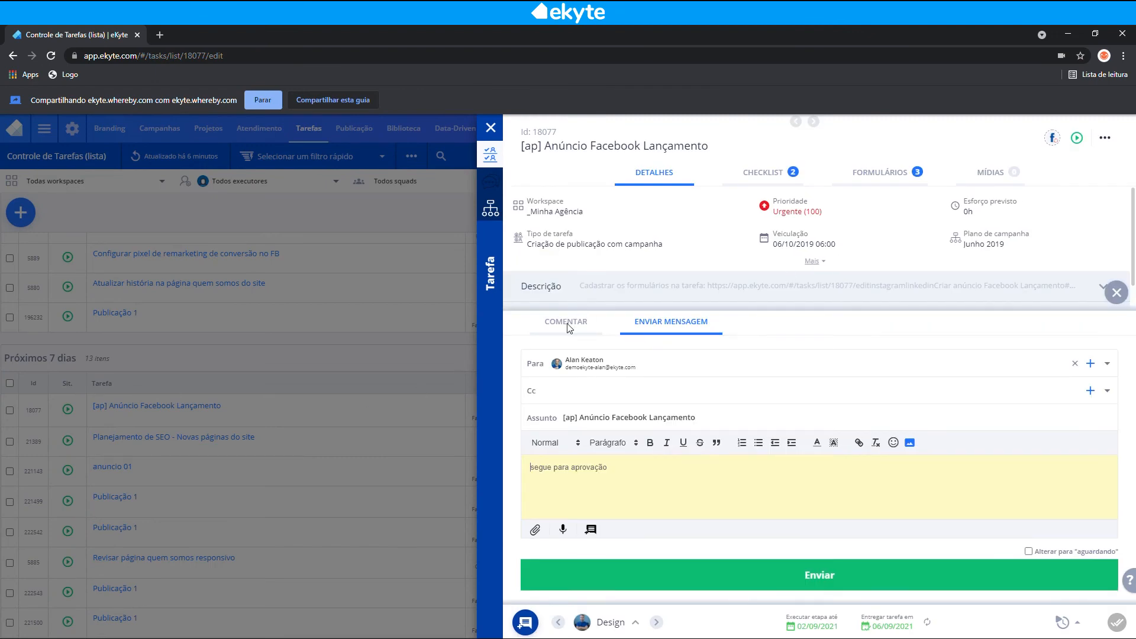
click(1119, 296)
click(1061, 299)
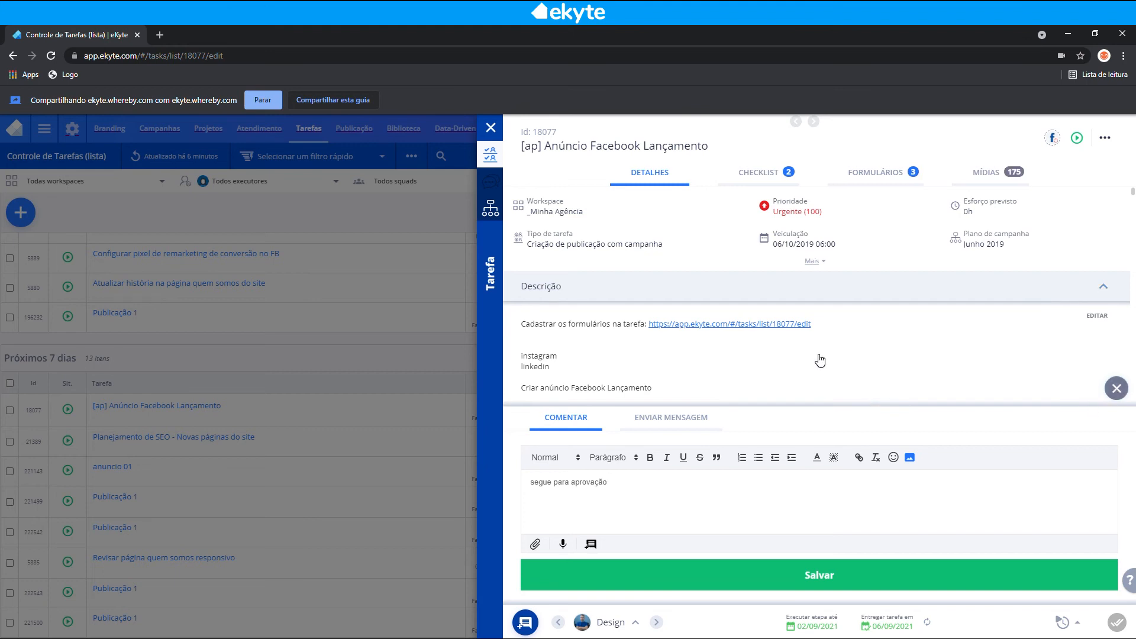
key(Escape)
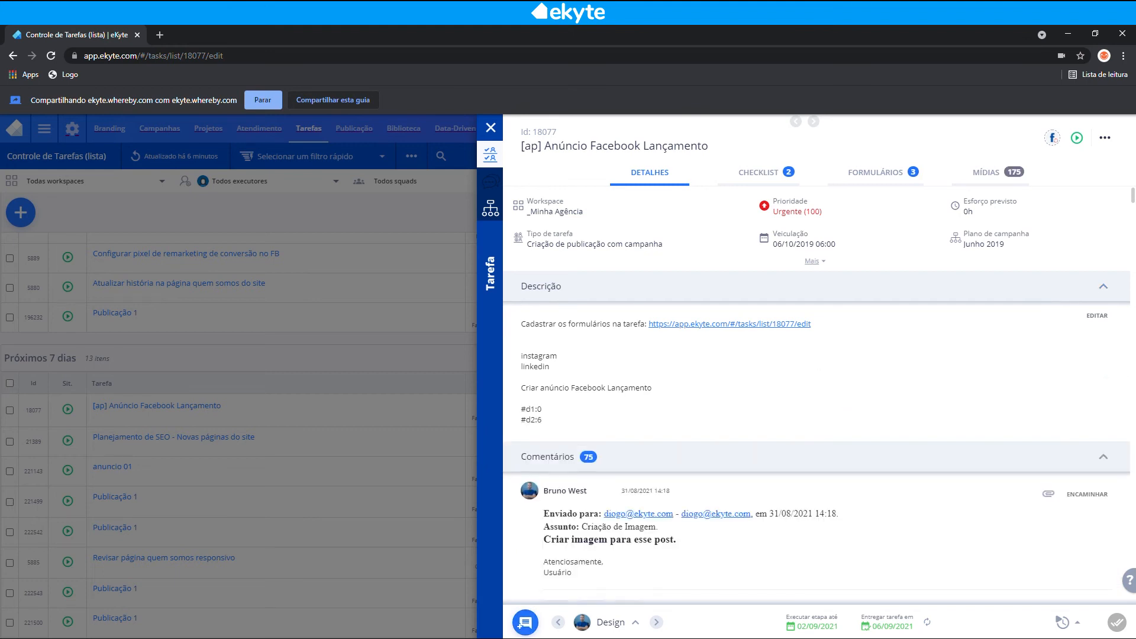
Step: Open the task's second form, remove file1.png from its Criação content, save the form, and show the Desktop preview
click(882, 181)
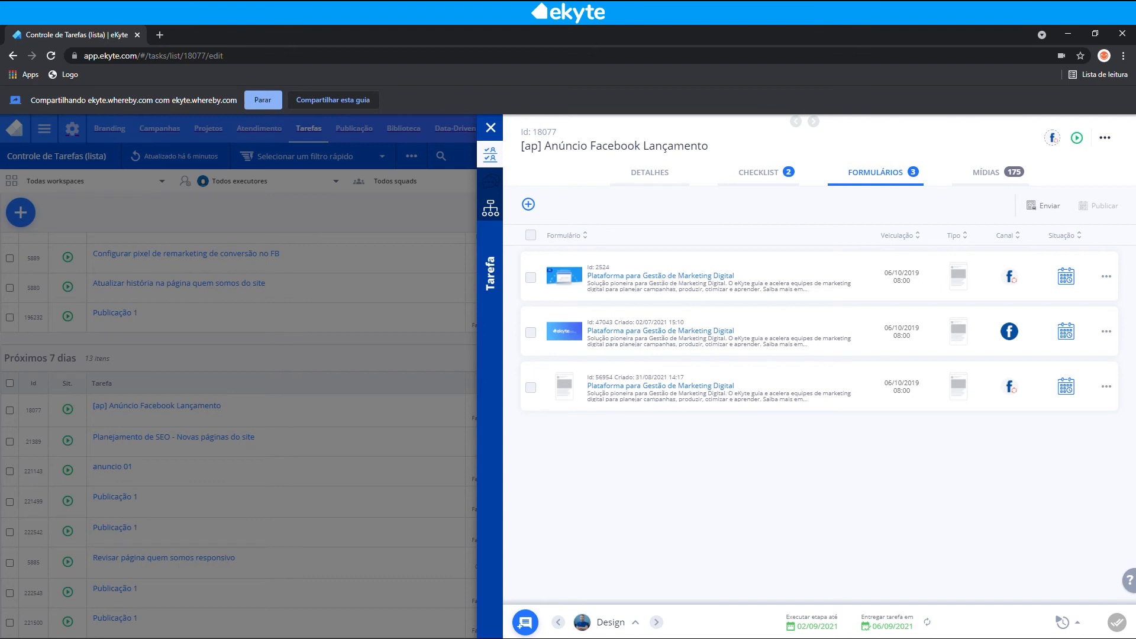
click(672, 331)
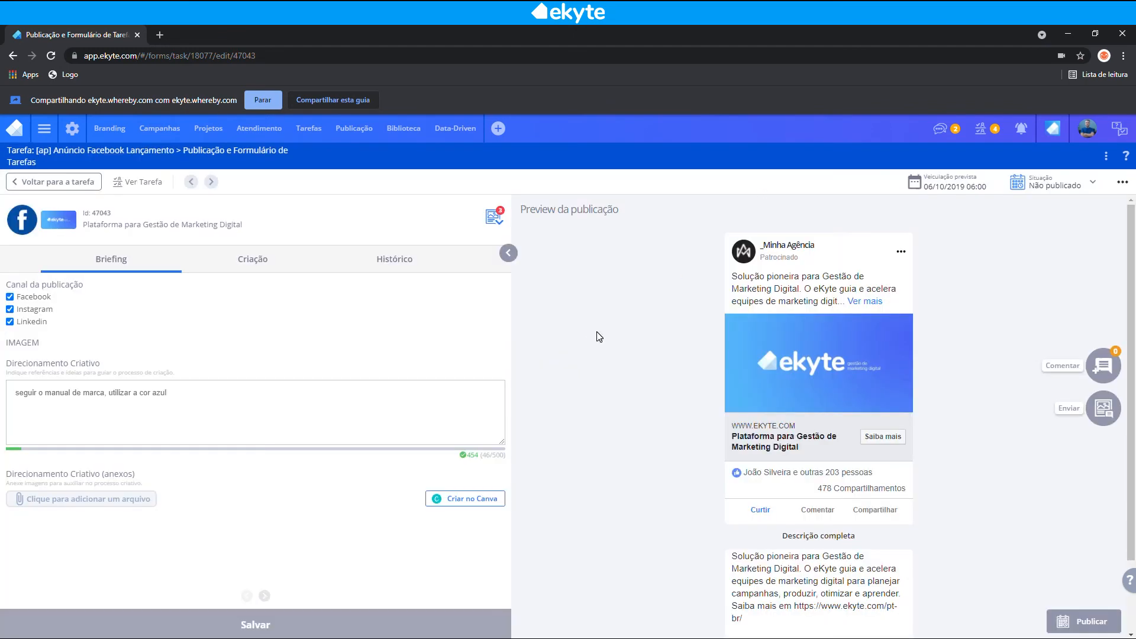
click(253, 259)
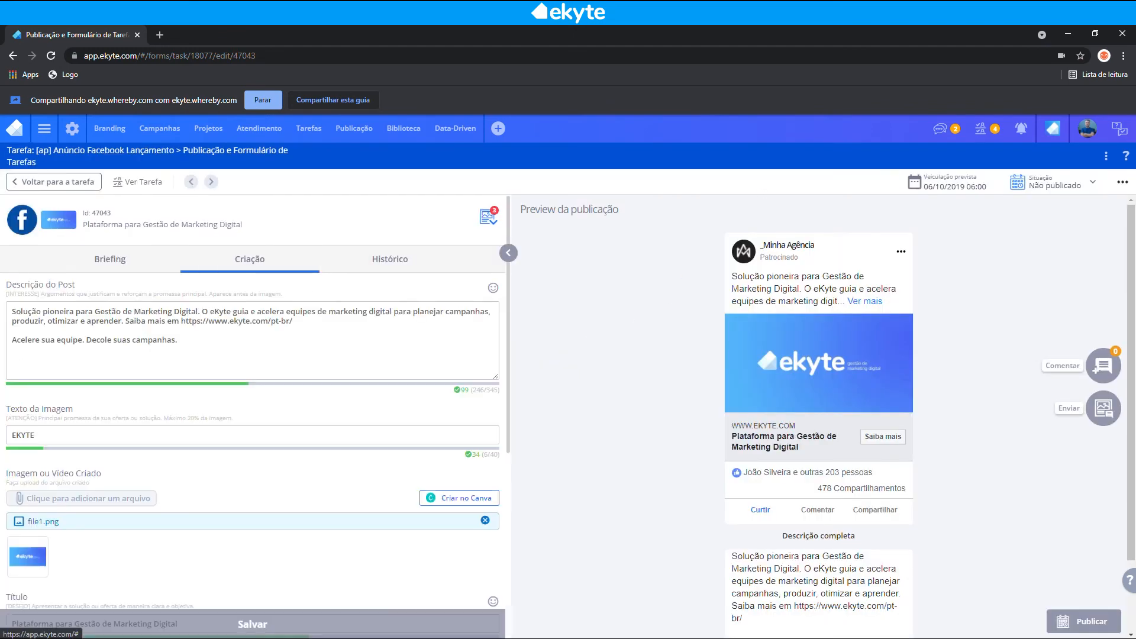
click(485, 521)
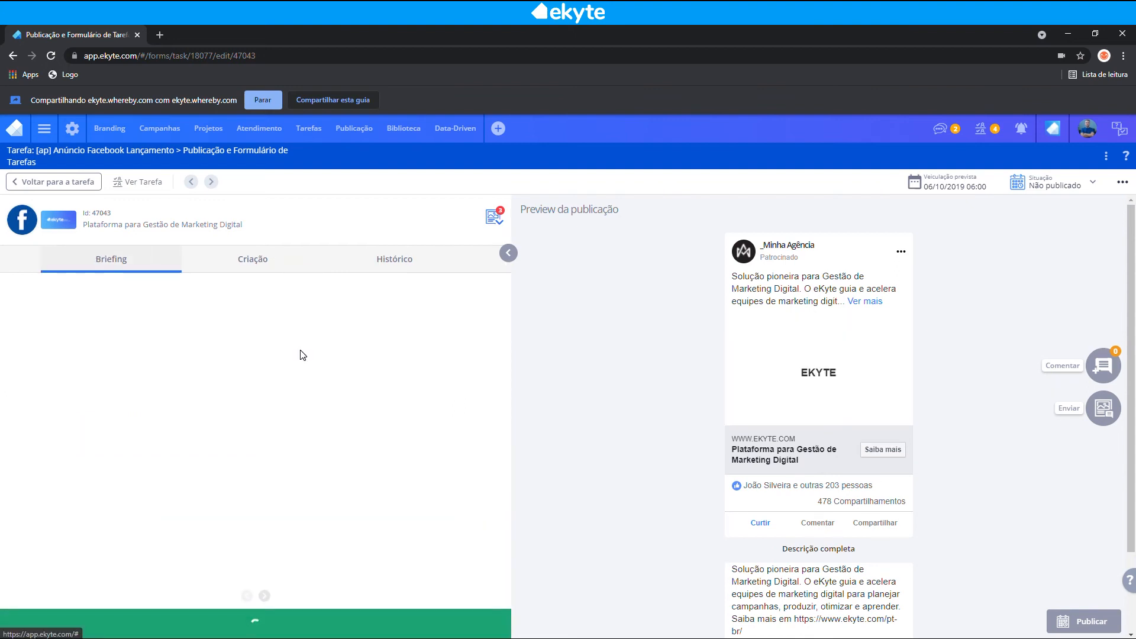
scroll(801, 588, down, 2)
click(798, 594)
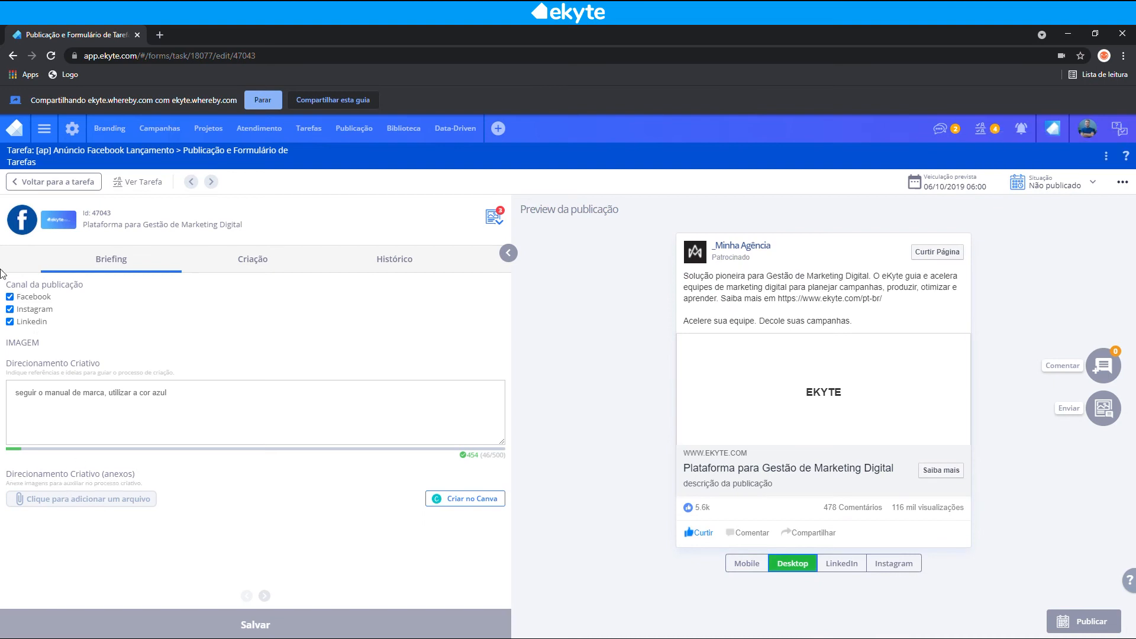
Step: Try random placeholder text as the post description in Criação to see the live preview, and restore the original text
click(251, 274)
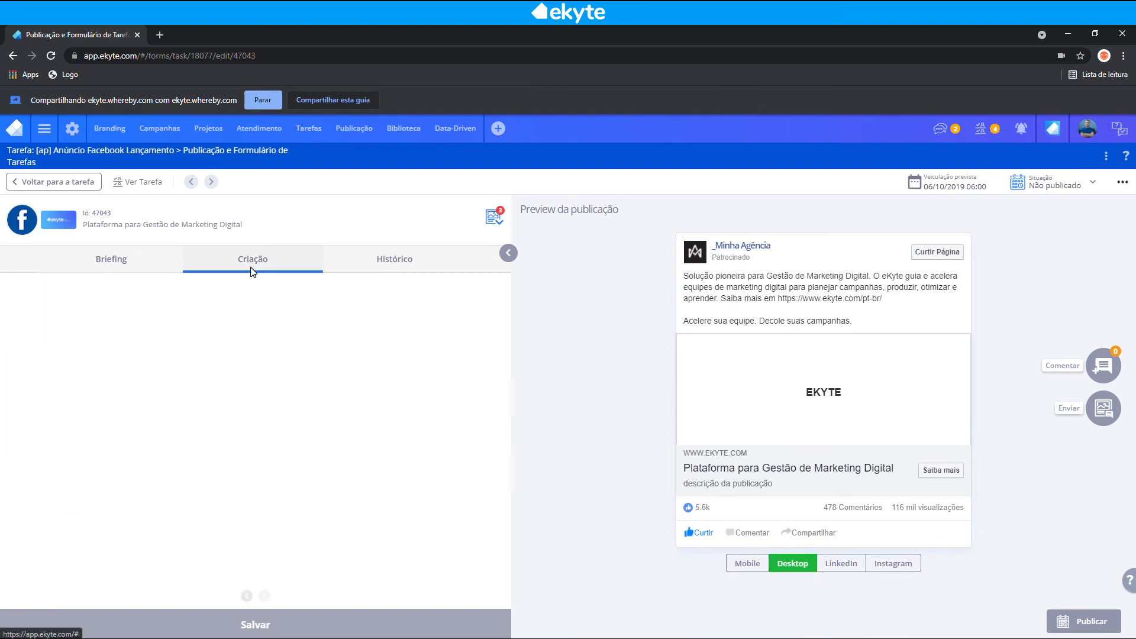
click(249, 361)
key(ctrl+a)
key(ctrl+c)
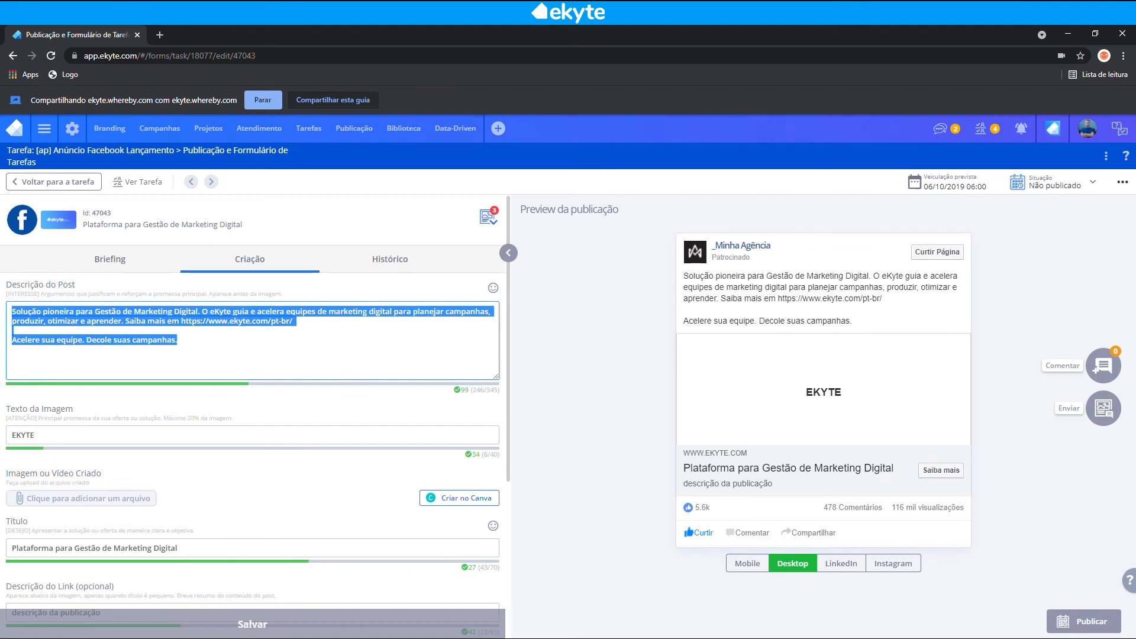
text(hdusai huidsa dhusa ih)
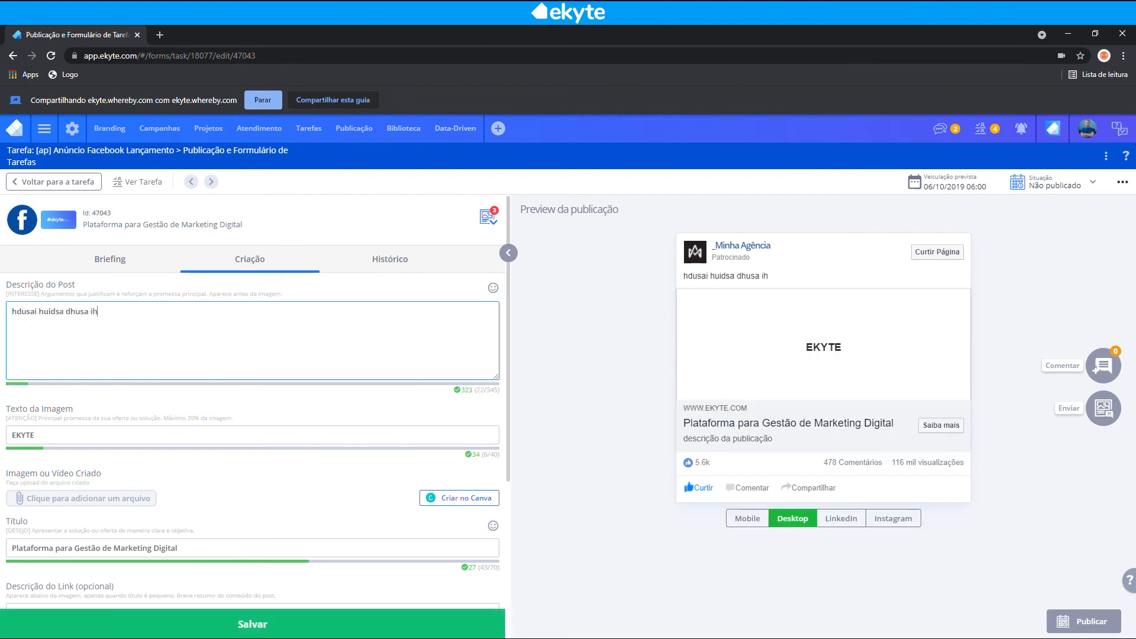
text(duisa ui hduasi hduisa h dusahu)
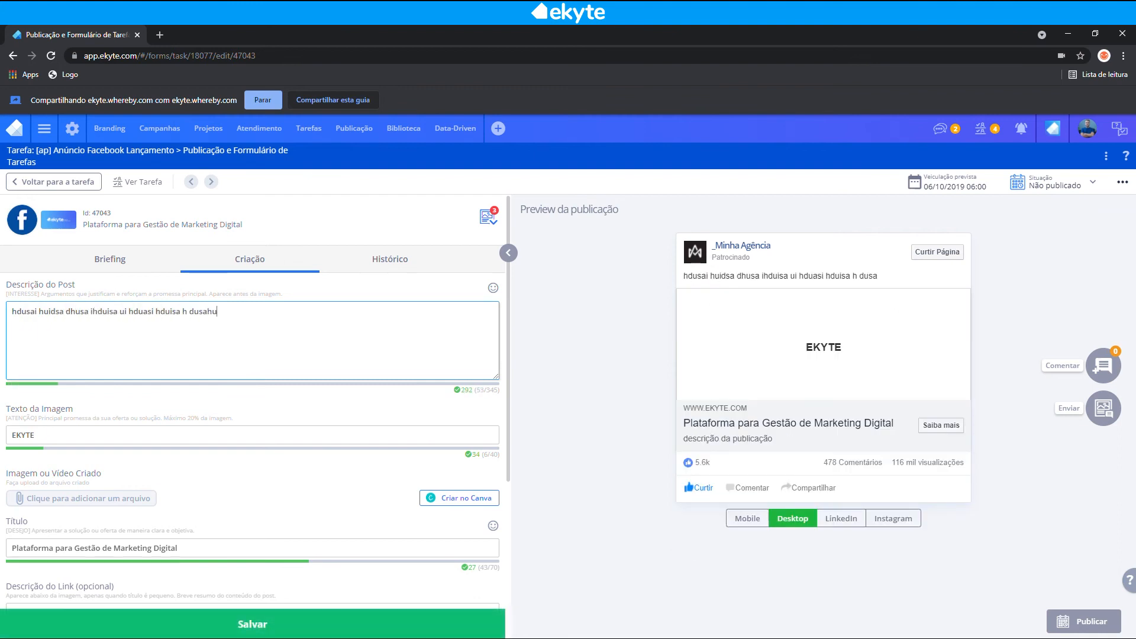
text( diasiu dhsahduashd uashdu)
key(ctrl+a)
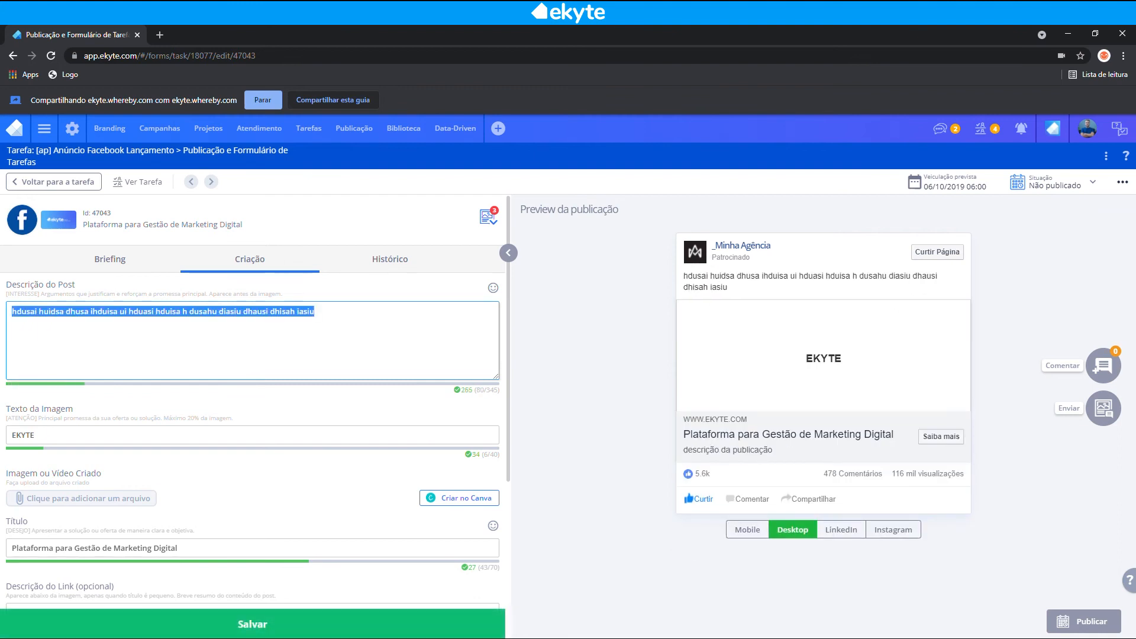
key(ctrl+v)
Step: Compare the image text, title, link description, button and URL domain fields with their places in the Desktop preview
scroll(133, 301, down, 2)
click(36, 336)
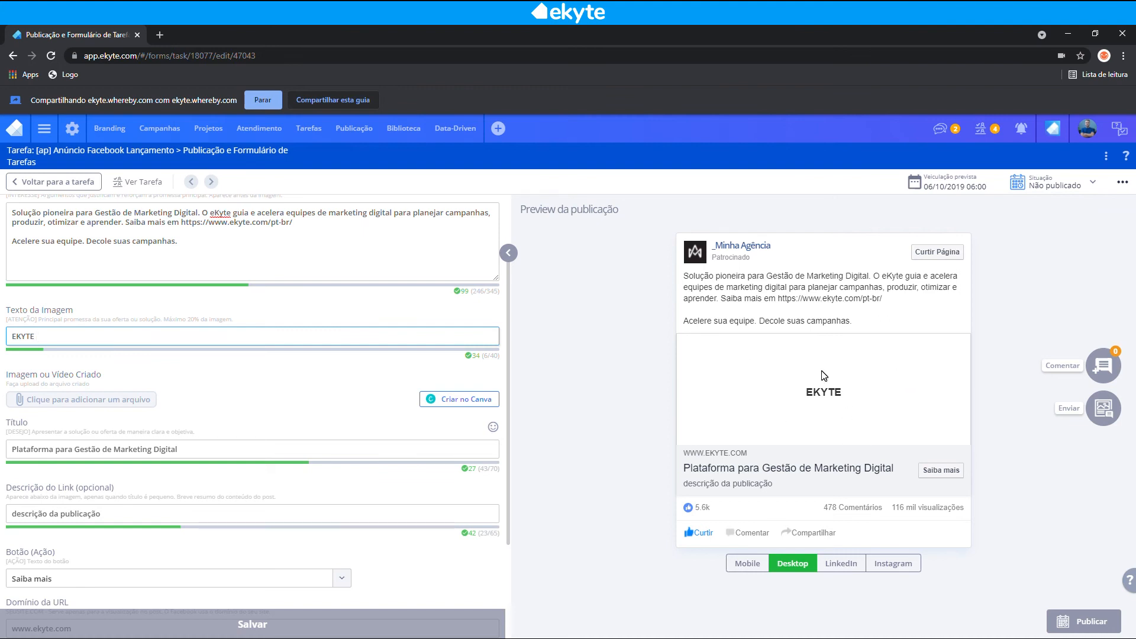
scroll(41, 325, down, 3)
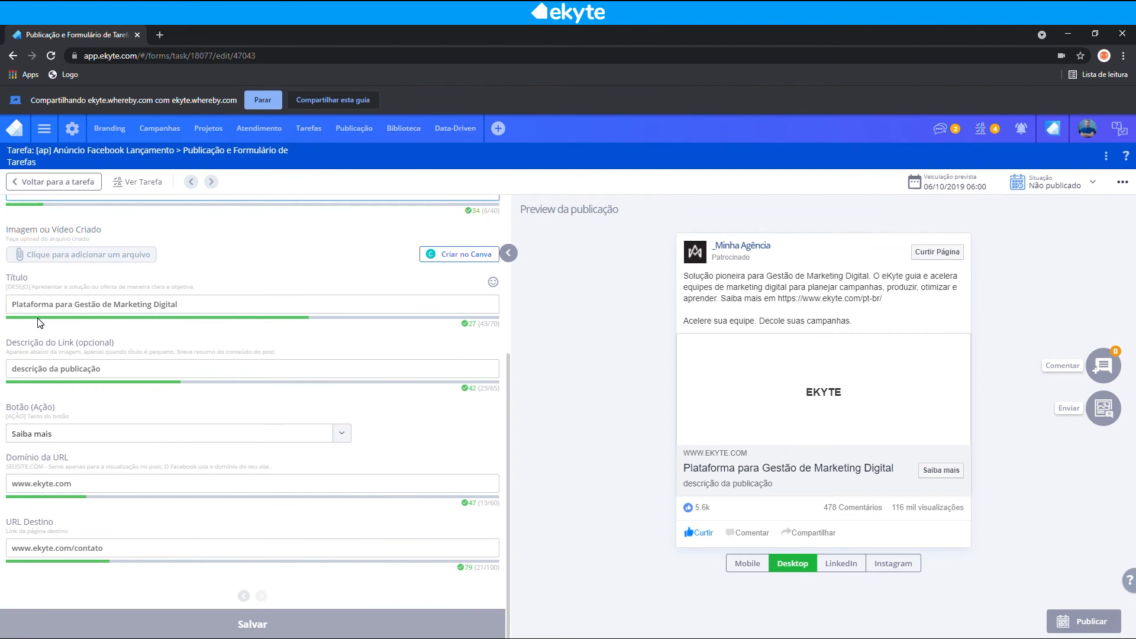
drag(41, 304, 648, 483)
drag(720, 468, 891, 468)
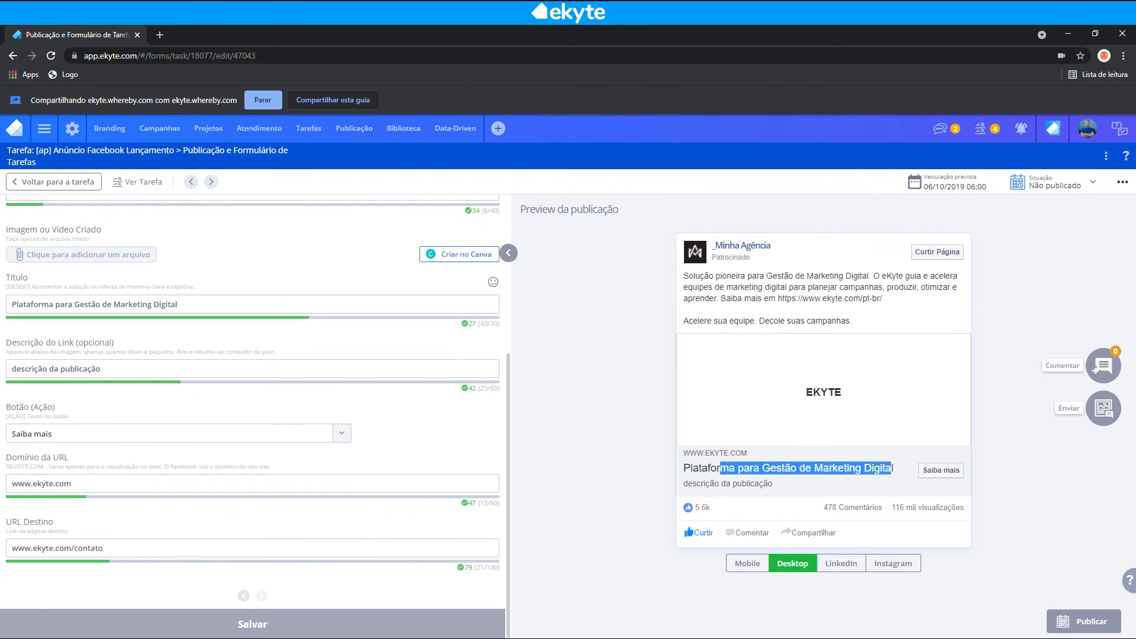
drag(693, 484, 773, 482)
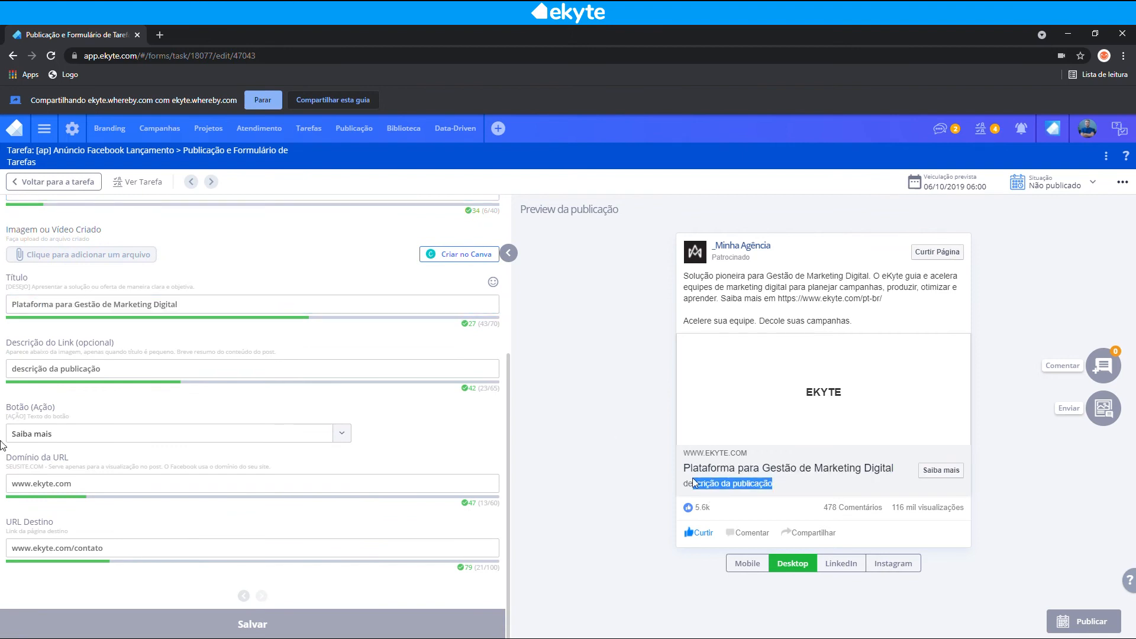
click(140, 434)
click(369, 457)
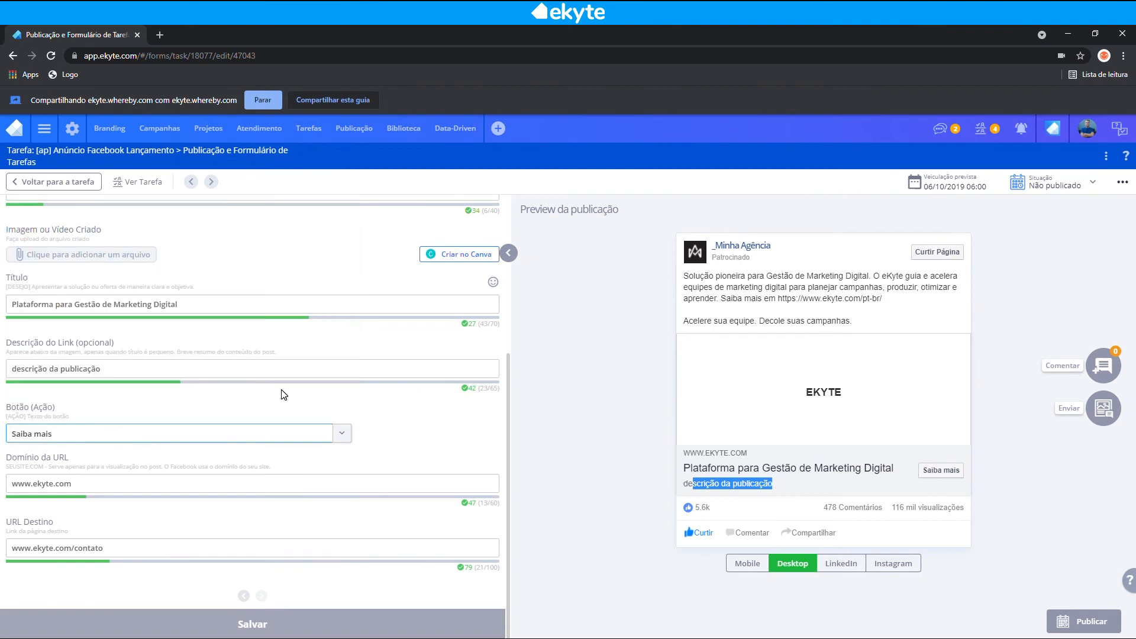
key(Tab)
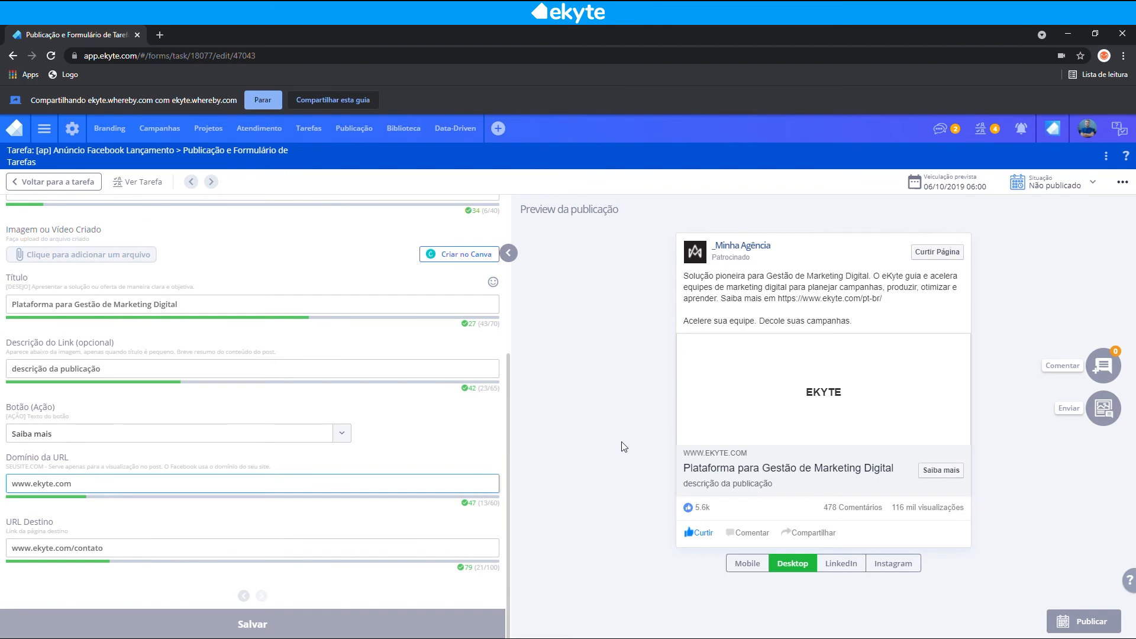
key(Tab)
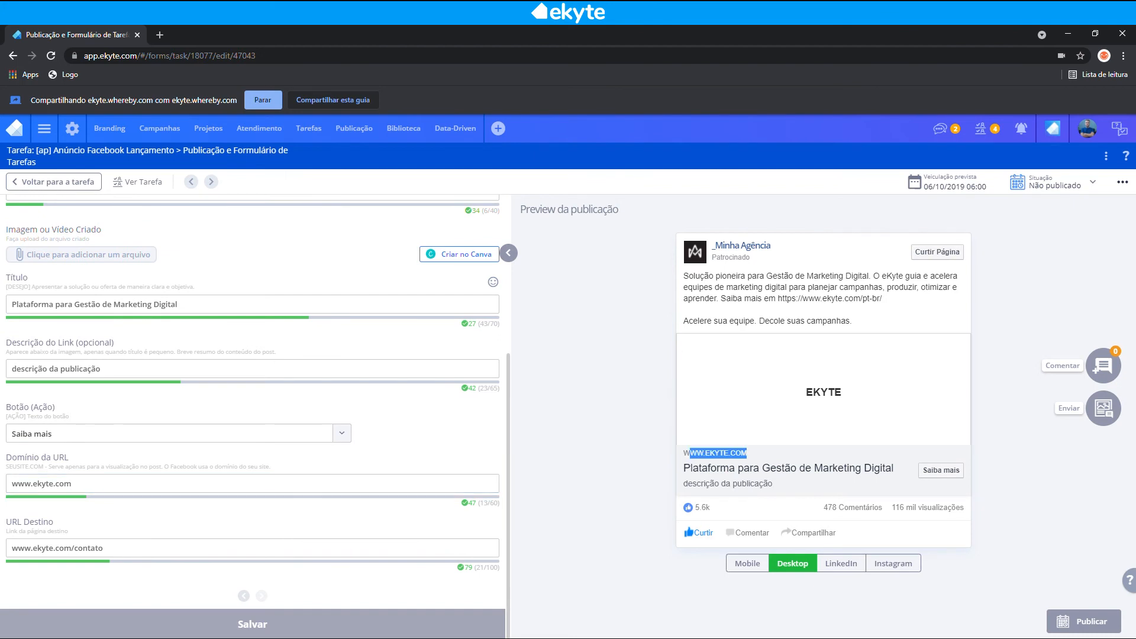
click(800, 366)
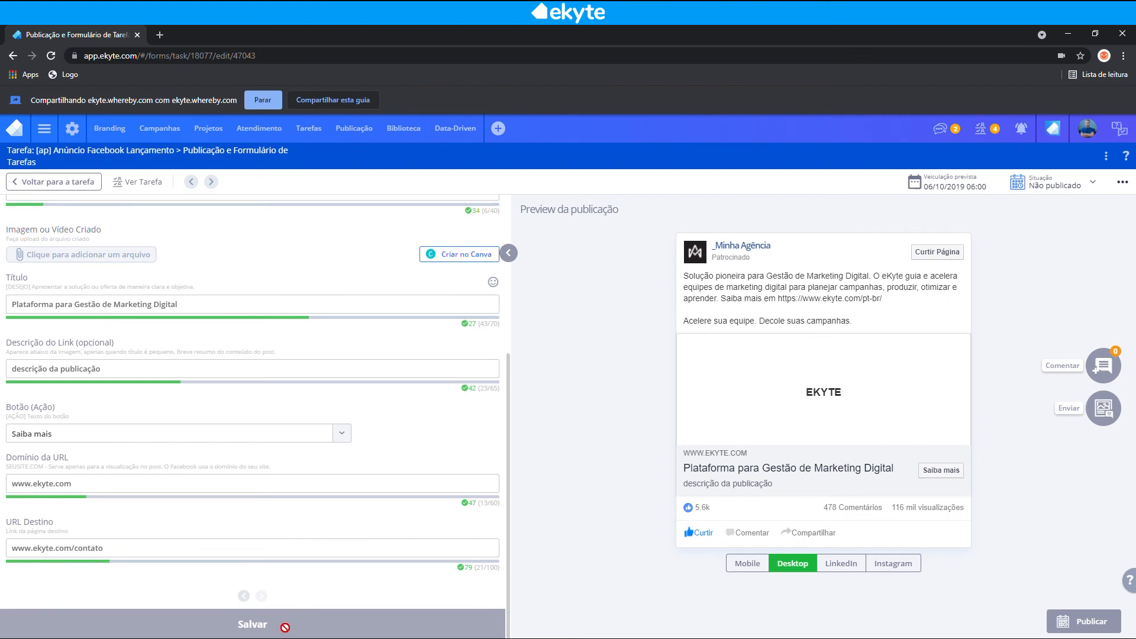
Step: Review the form's Briefing channels and creative direction, and look over the Criação fields again
scroll(235, 408, up, 4)
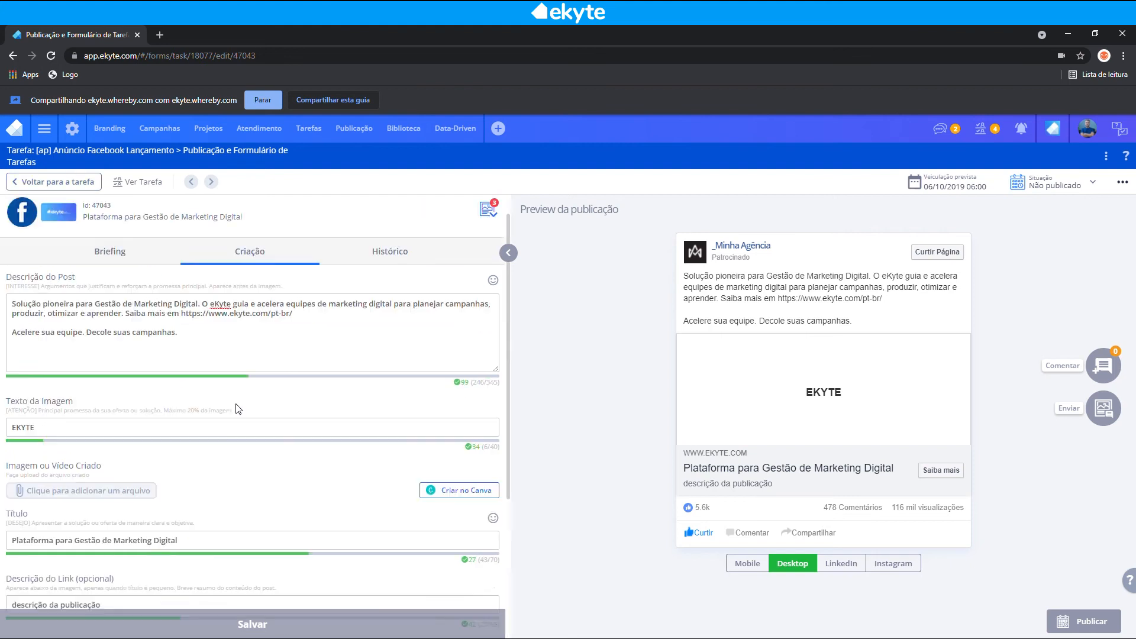
click(144, 254)
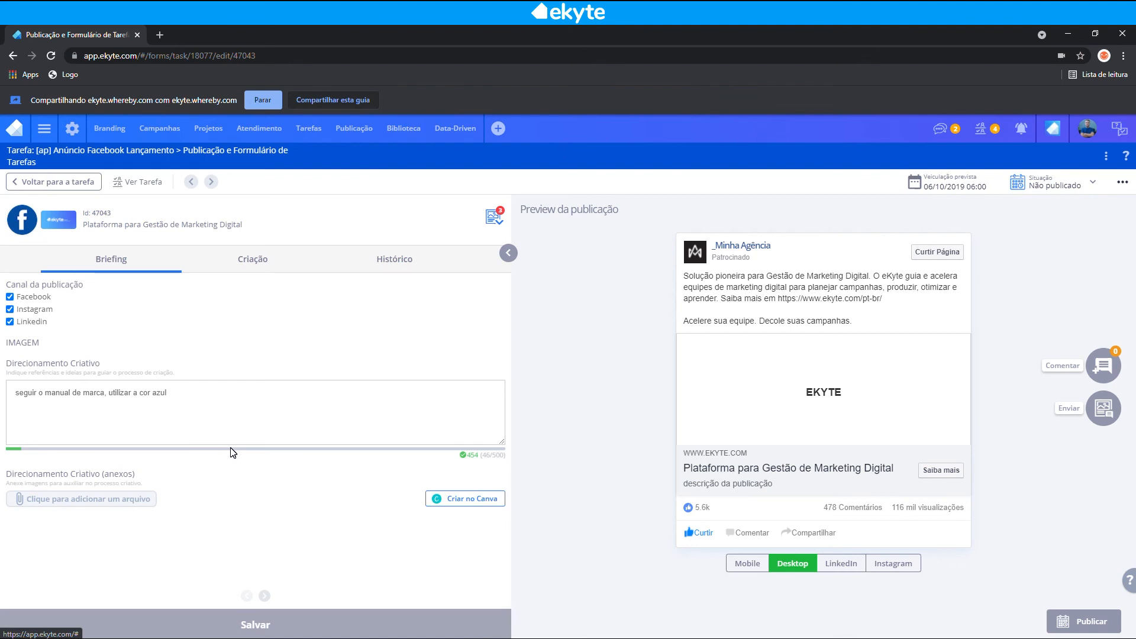
click(250, 258)
scroll(232, 398, down, 4)
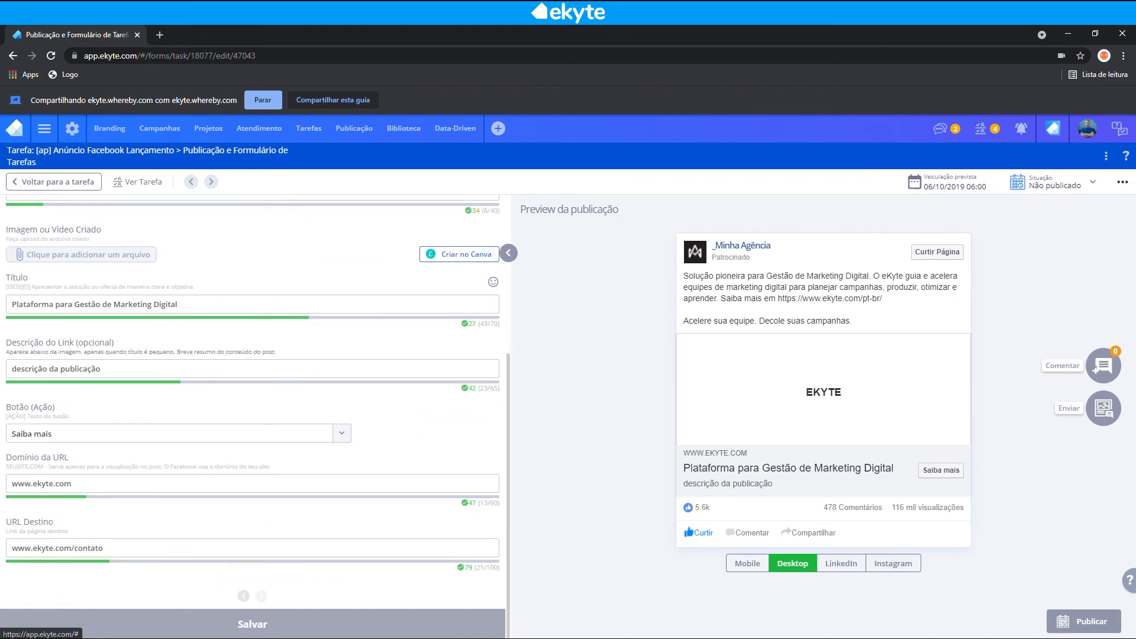
scroll(196, 456, up, 4)
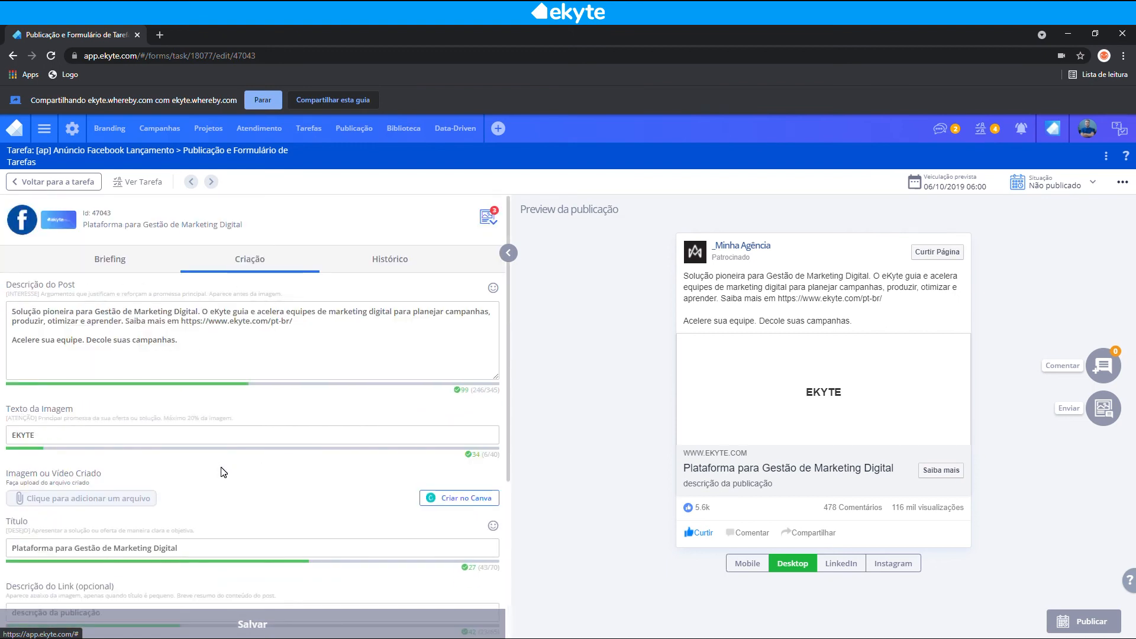
Step: Insert file1.png from the _Minha Agência media library as the post's created image and save the form
scroll(225, 484, down, 2)
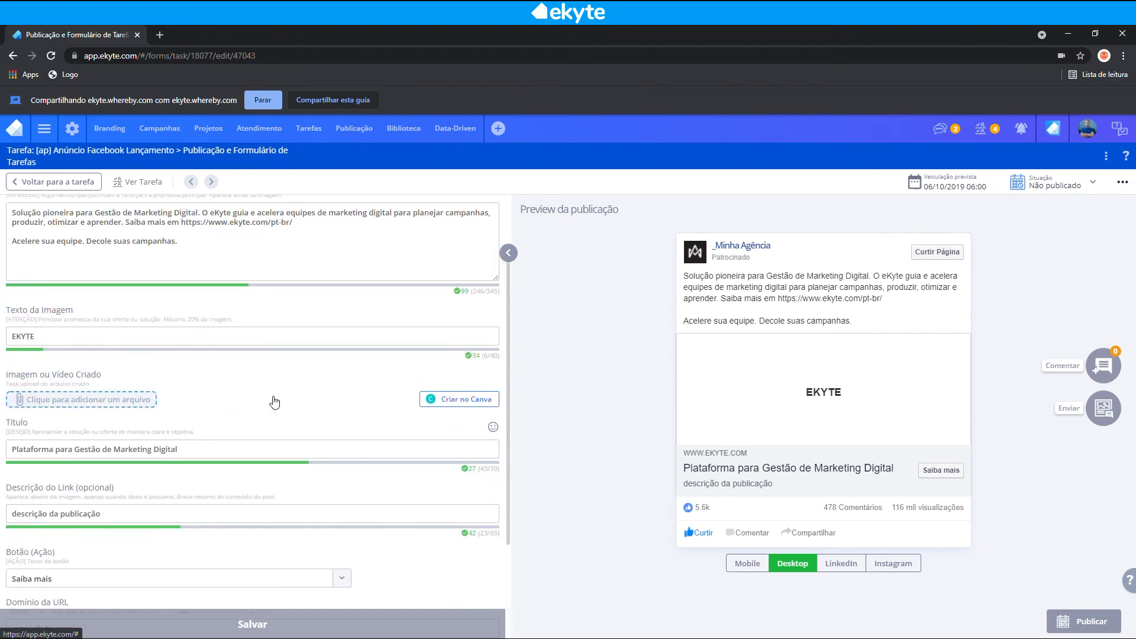
click(462, 404)
click(118, 405)
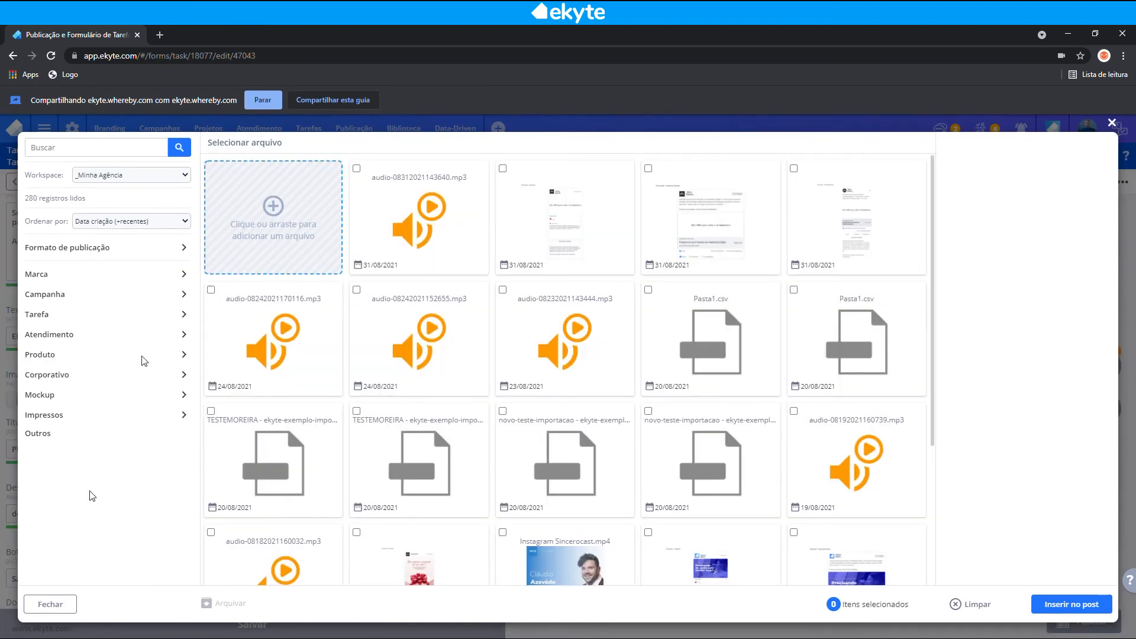
scroll(558, 260, down, 3)
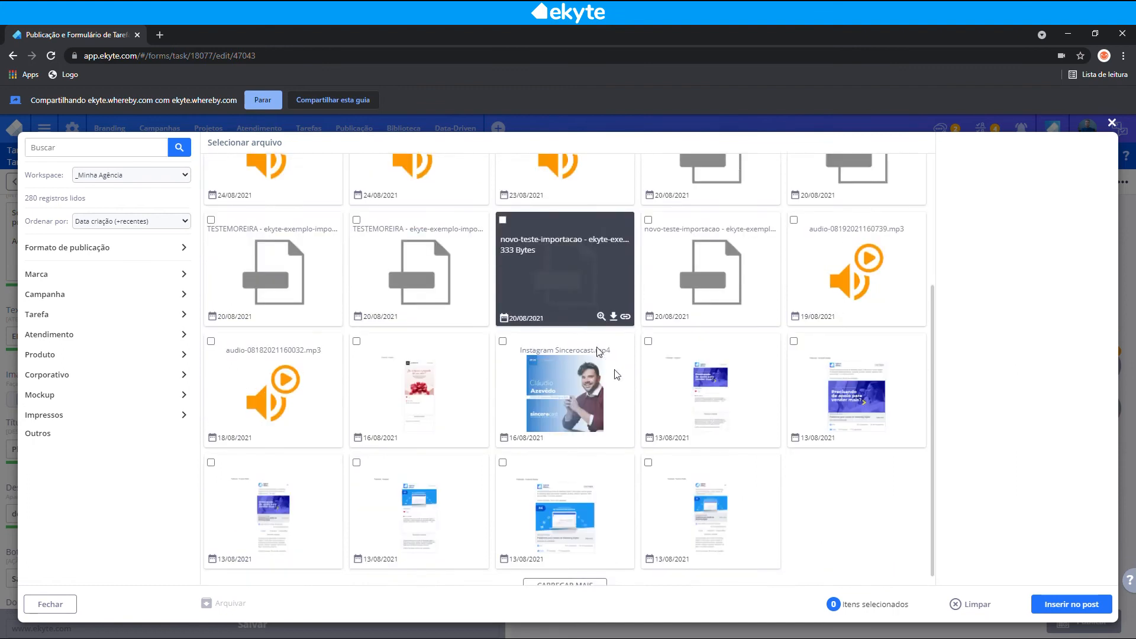
scroll(627, 357, down, 1)
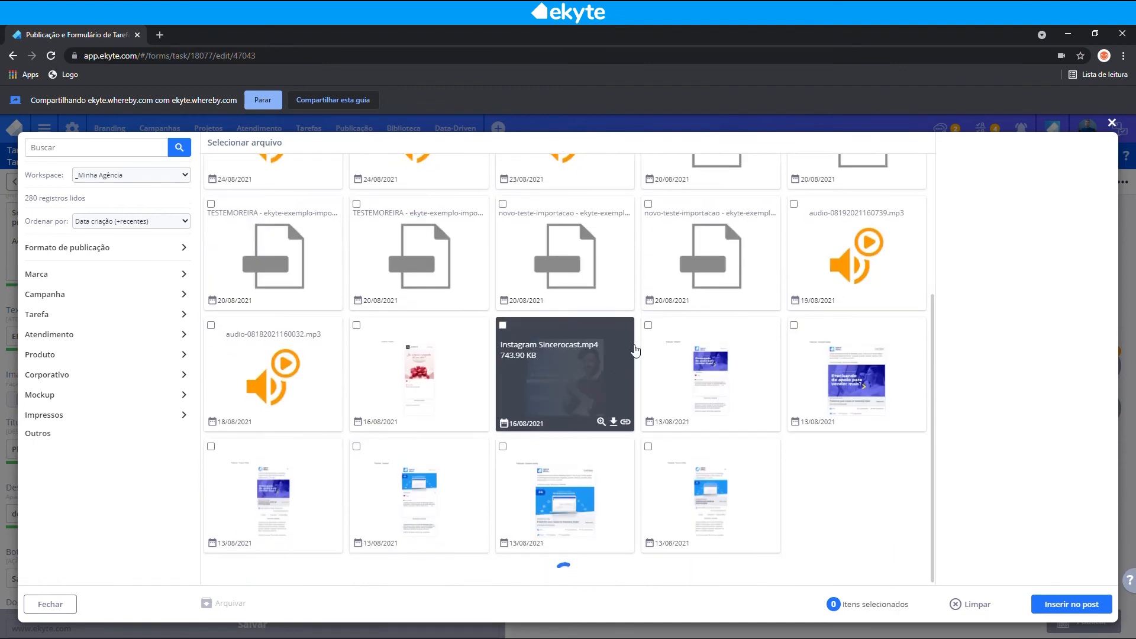
scroll(642, 357, down, 6)
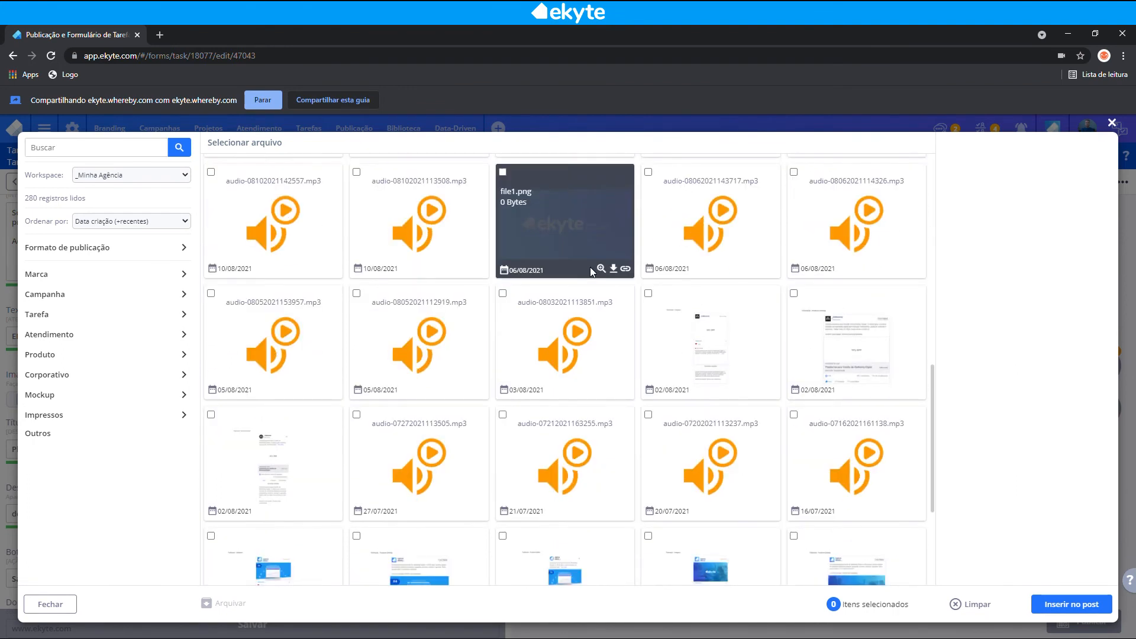
click(503, 173)
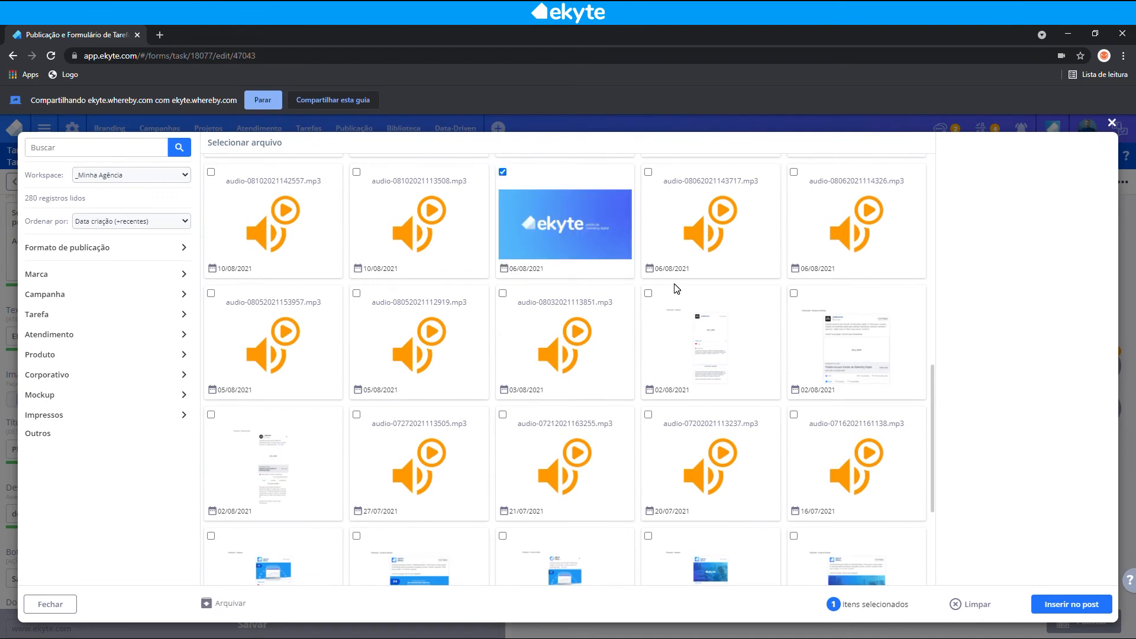
click(1072, 604)
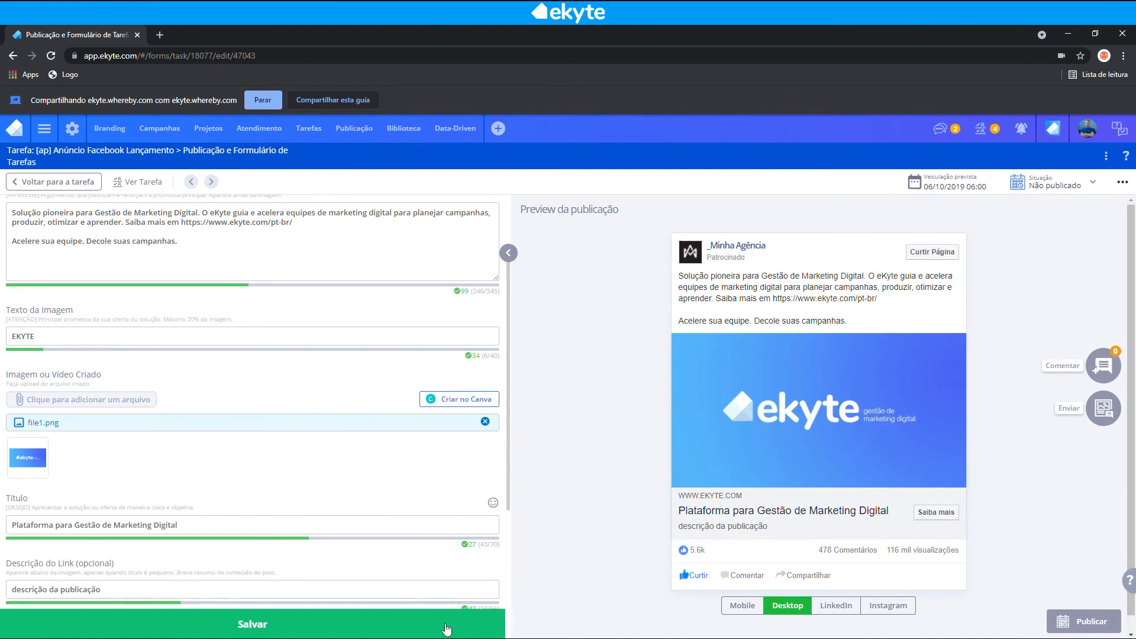
click(446, 626)
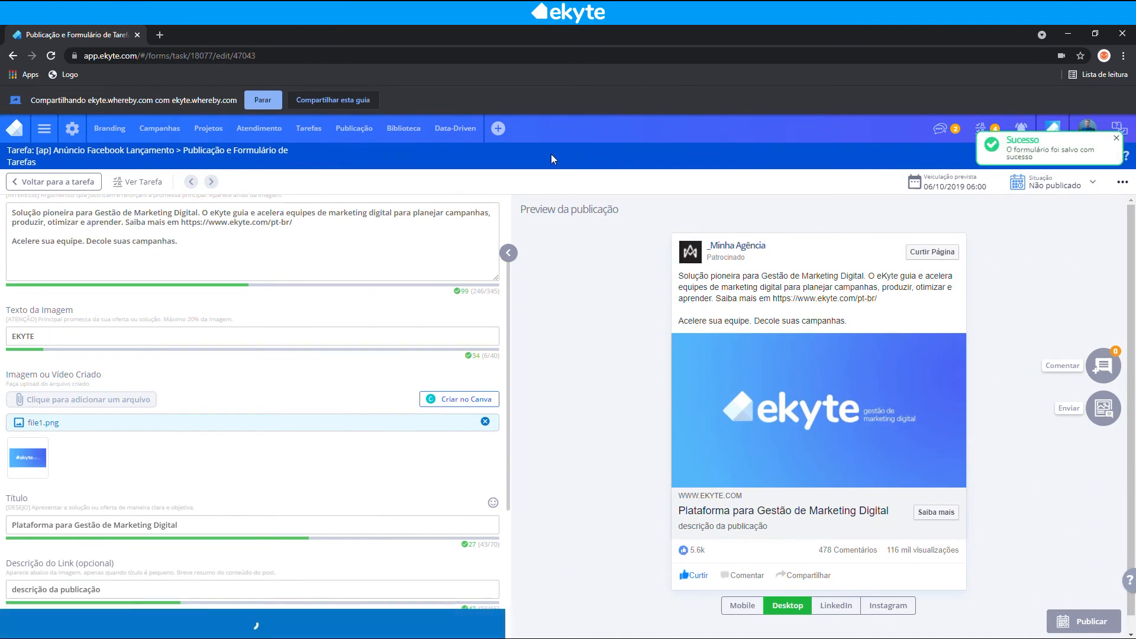
Step: Compare how the finished post looks in the Mobile, Desktop, LinkedIn and Instagram previews
click(744, 606)
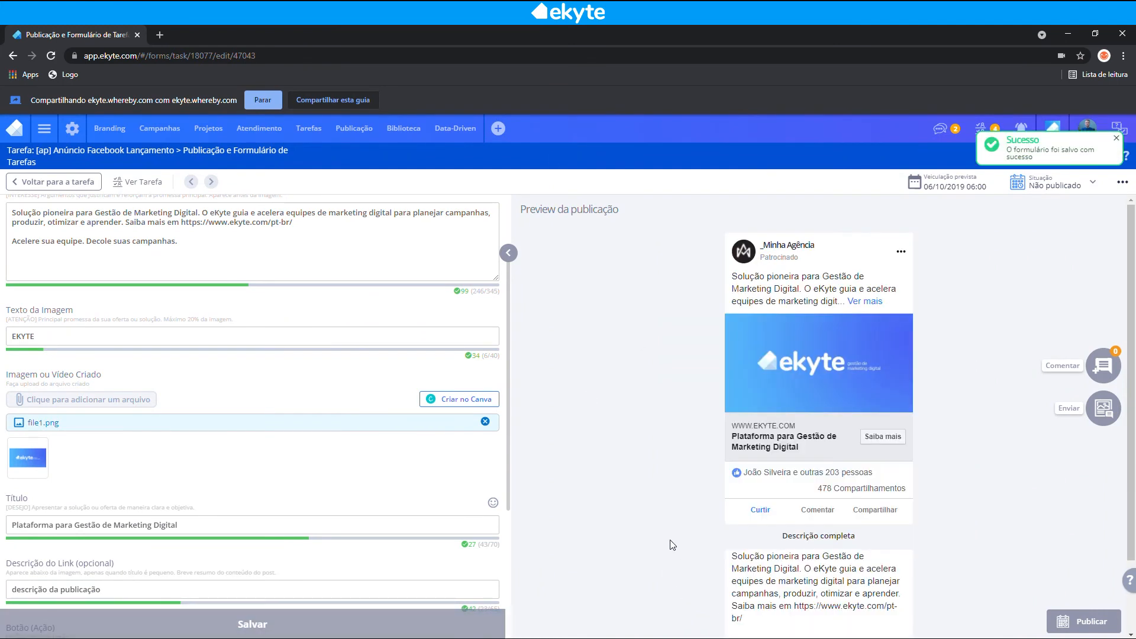
scroll(678, 542, down, 2)
scroll(679, 542, up, 2)
scroll(807, 616, down, 2)
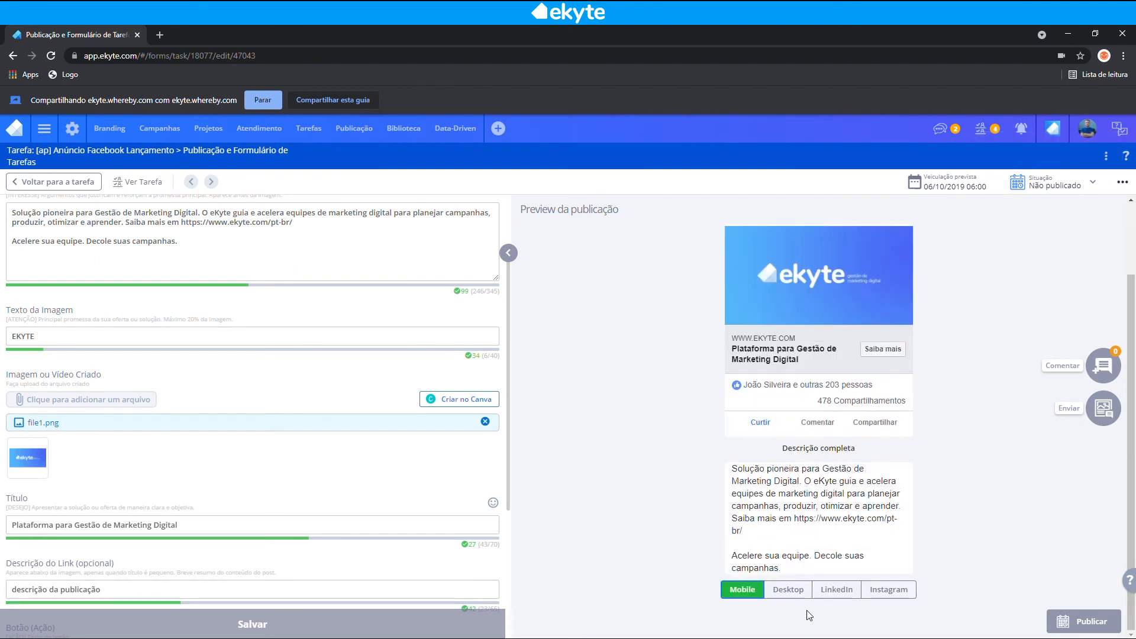
click(788, 590)
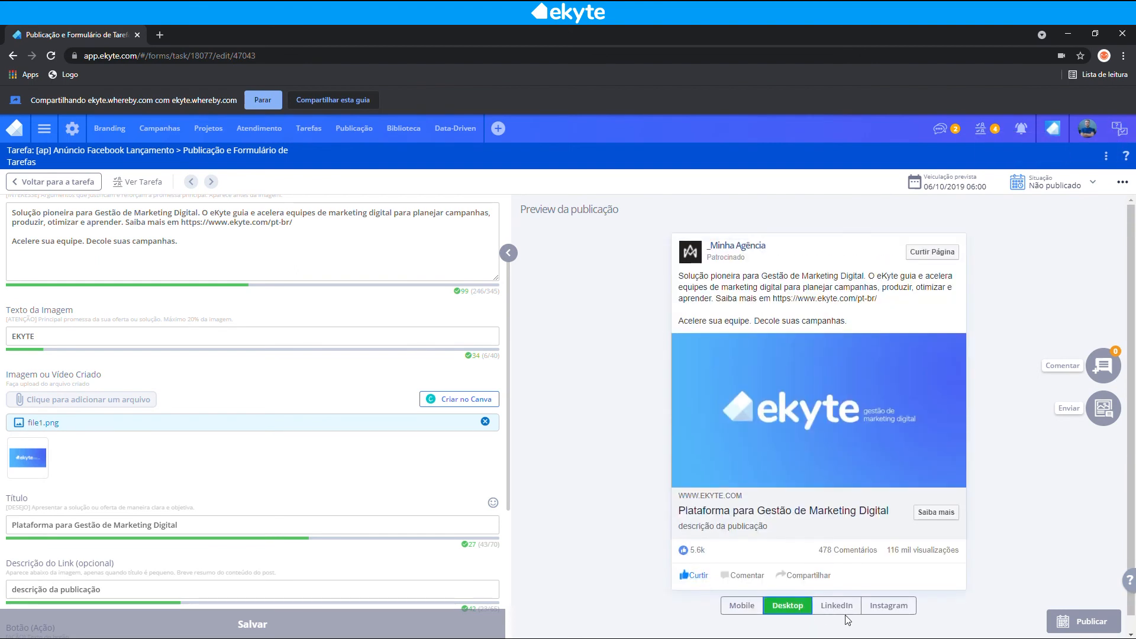
click(846, 611)
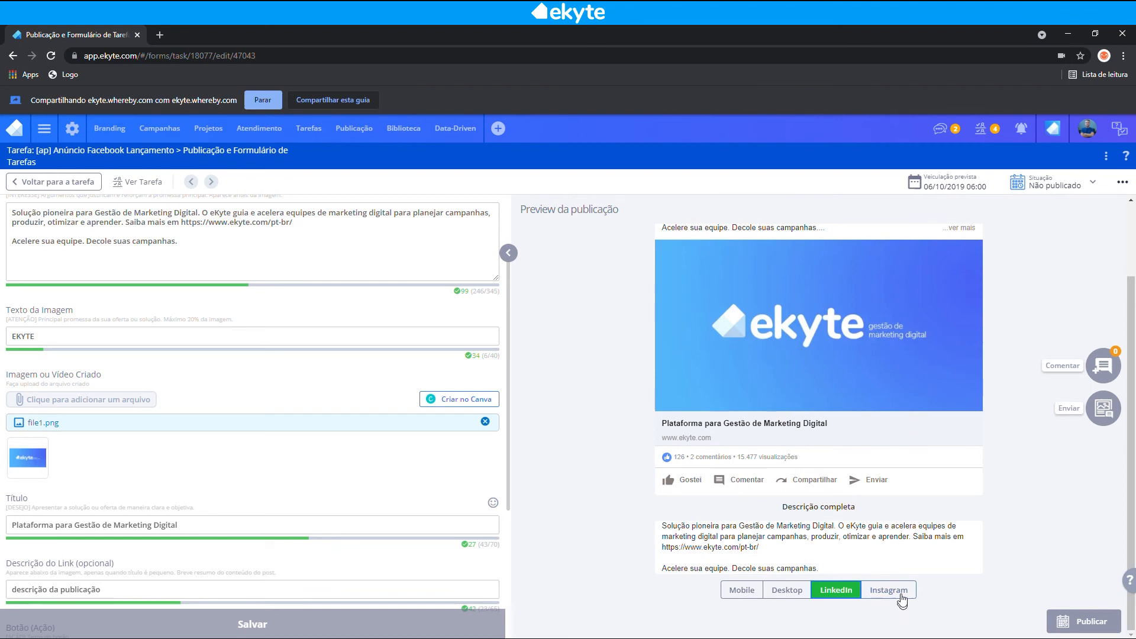
click(900, 594)
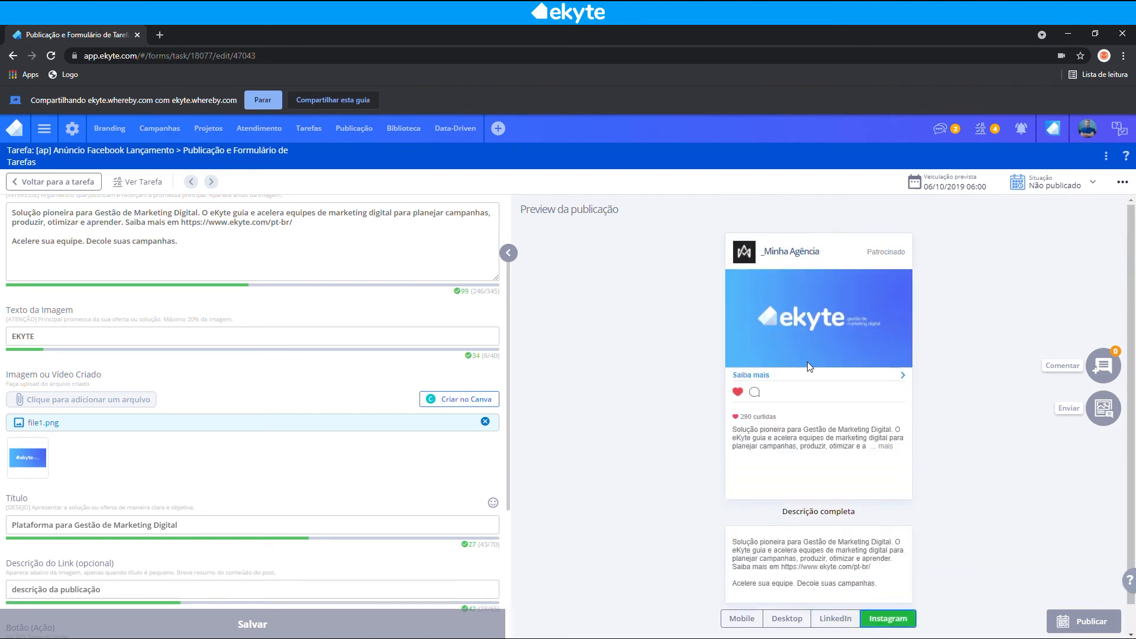
Step: Return to the task and review its list of publication forms and the options available for form 2524
click(87, 185)
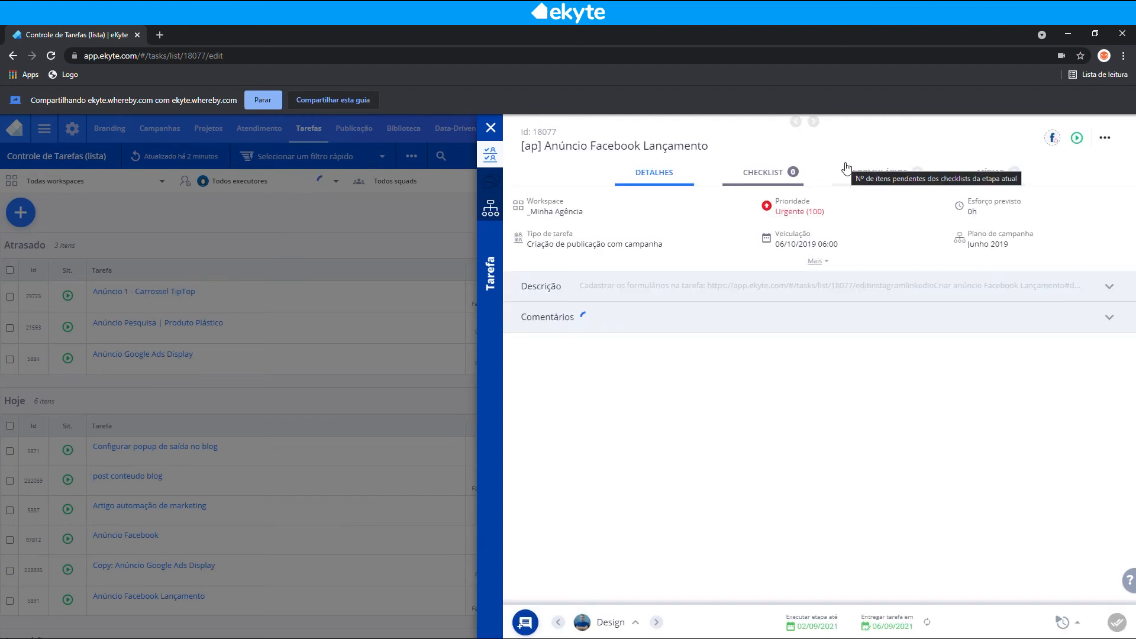
click(850, 173)
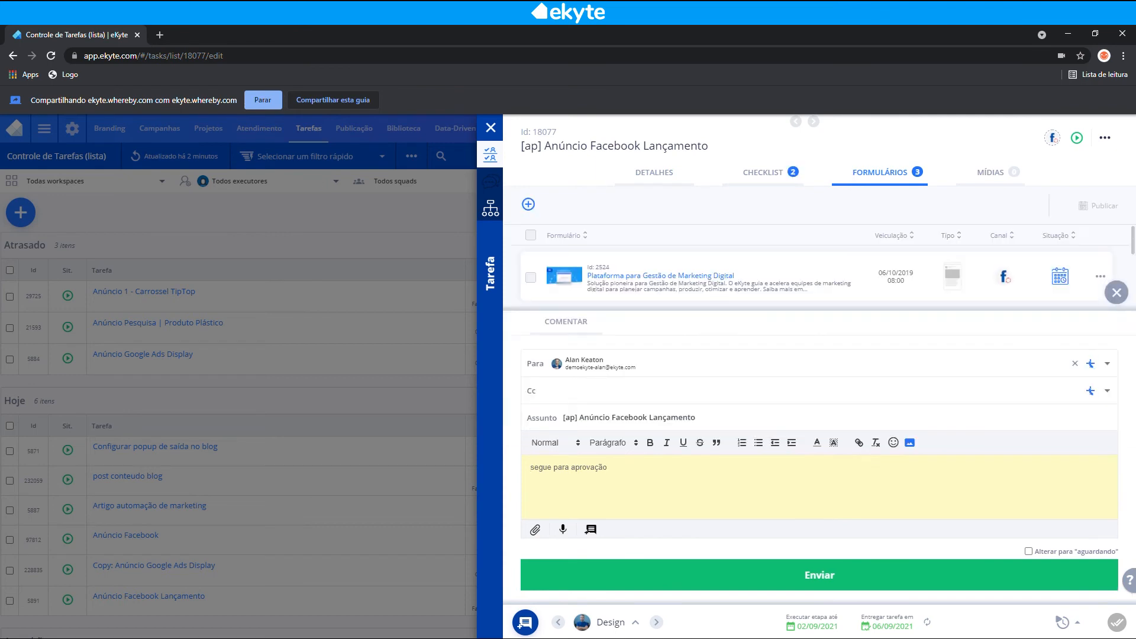
click(1116, 294)
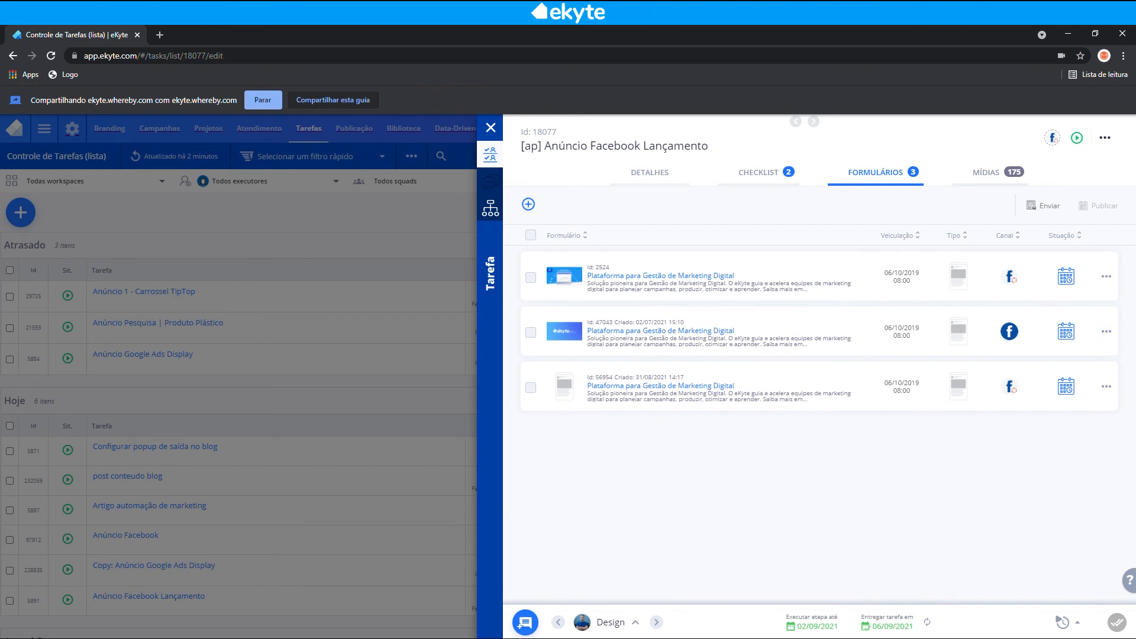
click(1104, 278)
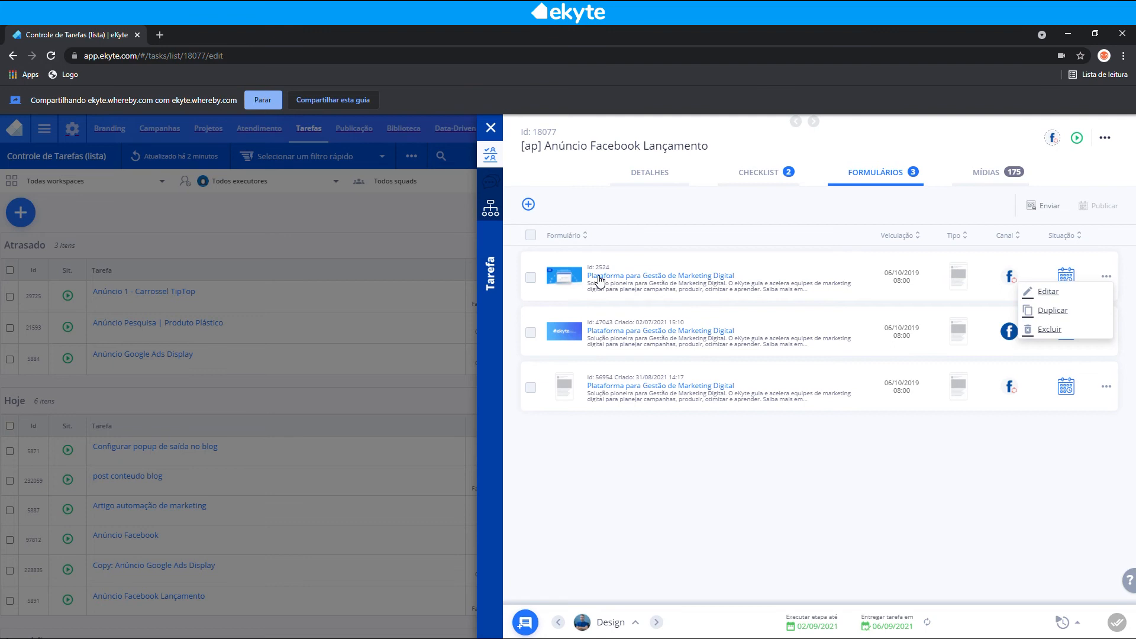
click(735, 470)
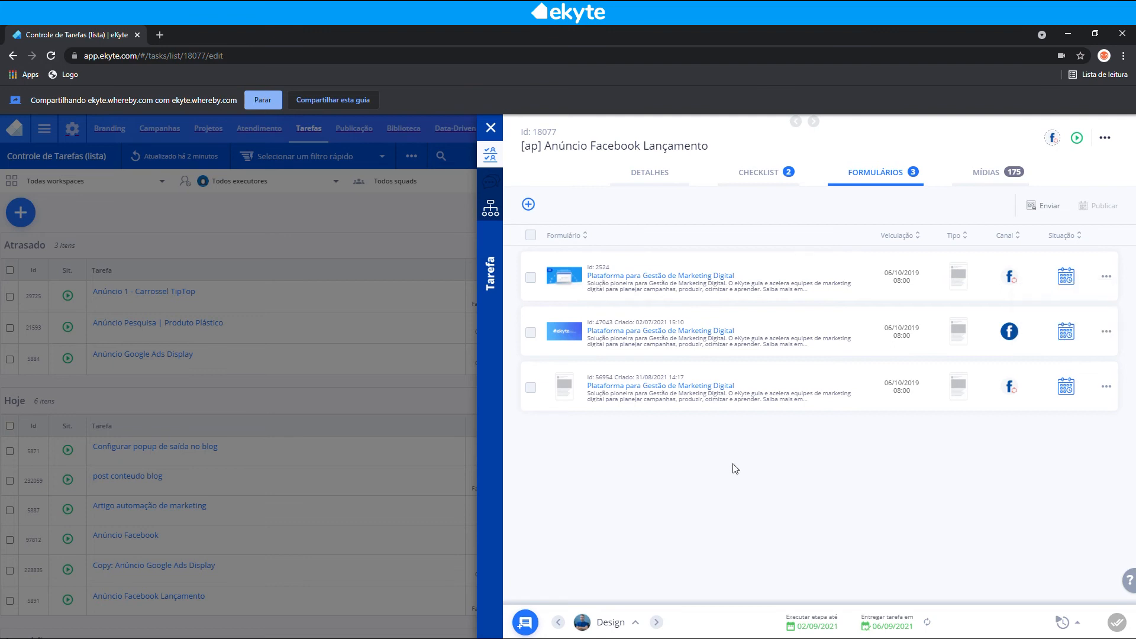
Step: Go back to the task's details and comments and advance it from Design to the Aprovação (Criação) stage
click(668, 179)
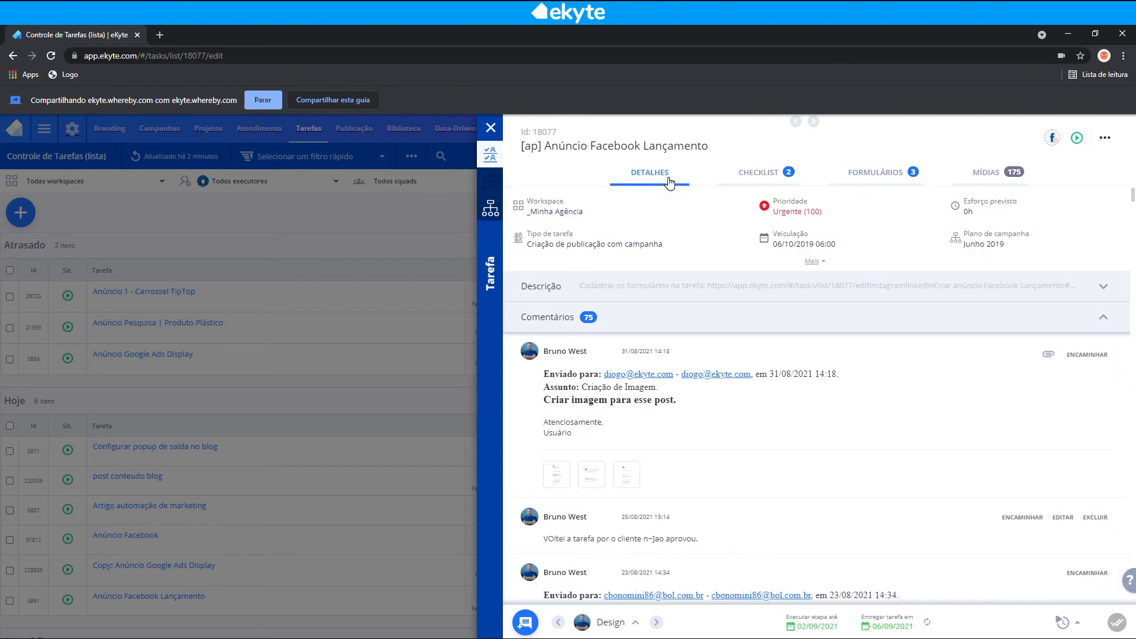
scroll(682, 204, down, 2)
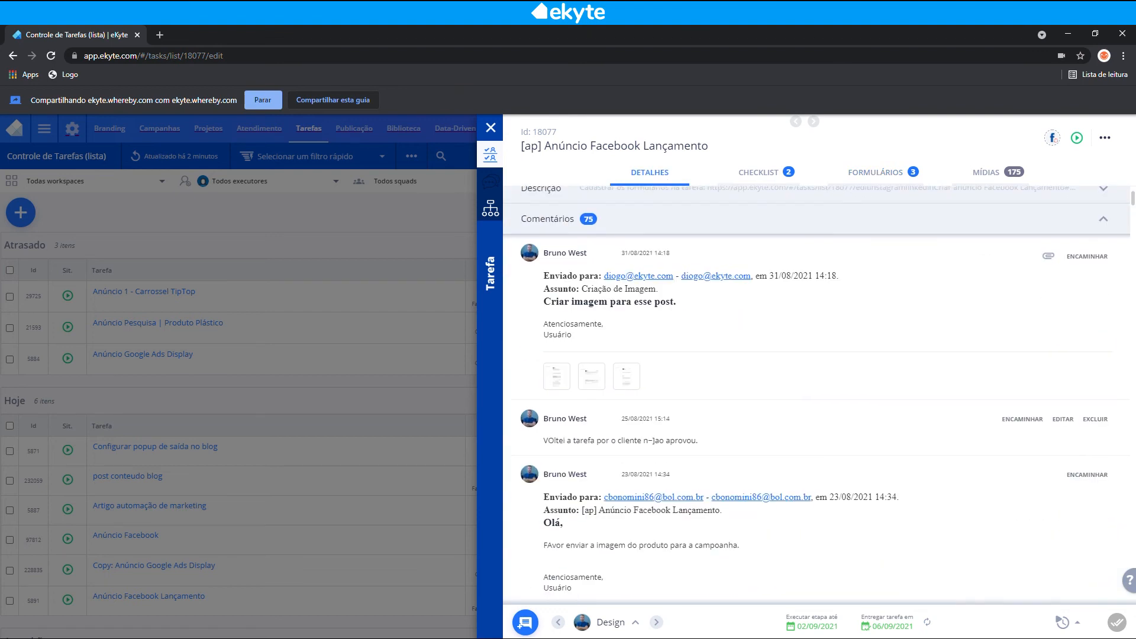
click(656, 622)
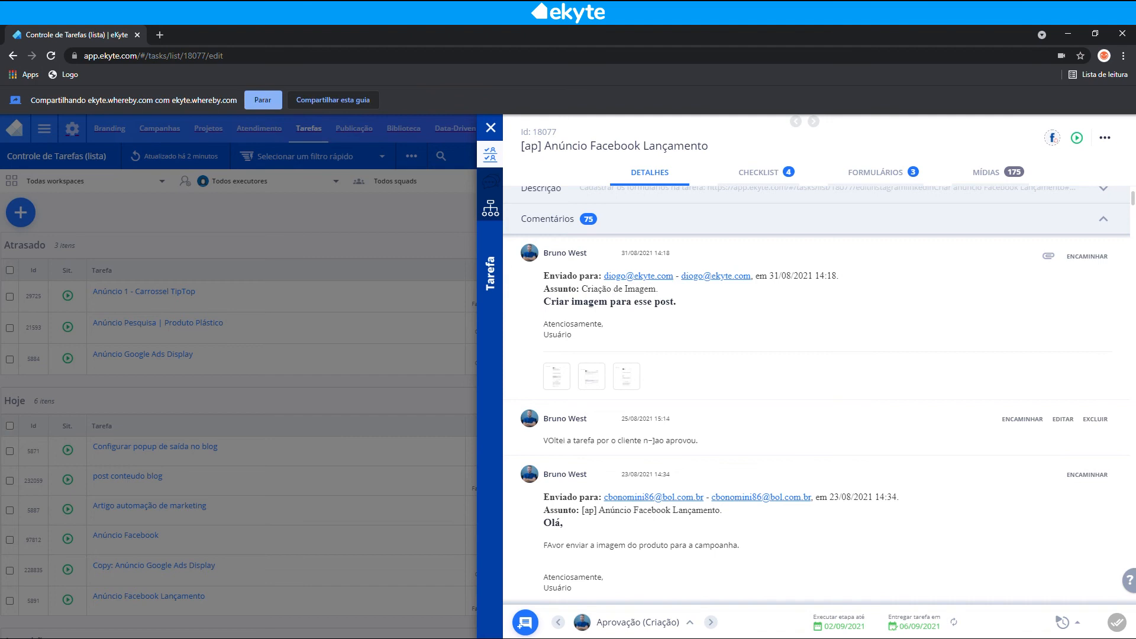
Step: Attach publication forms 2524 and 47043 to the "segue para aprovação" message addressed to the approver
click(524, 624)
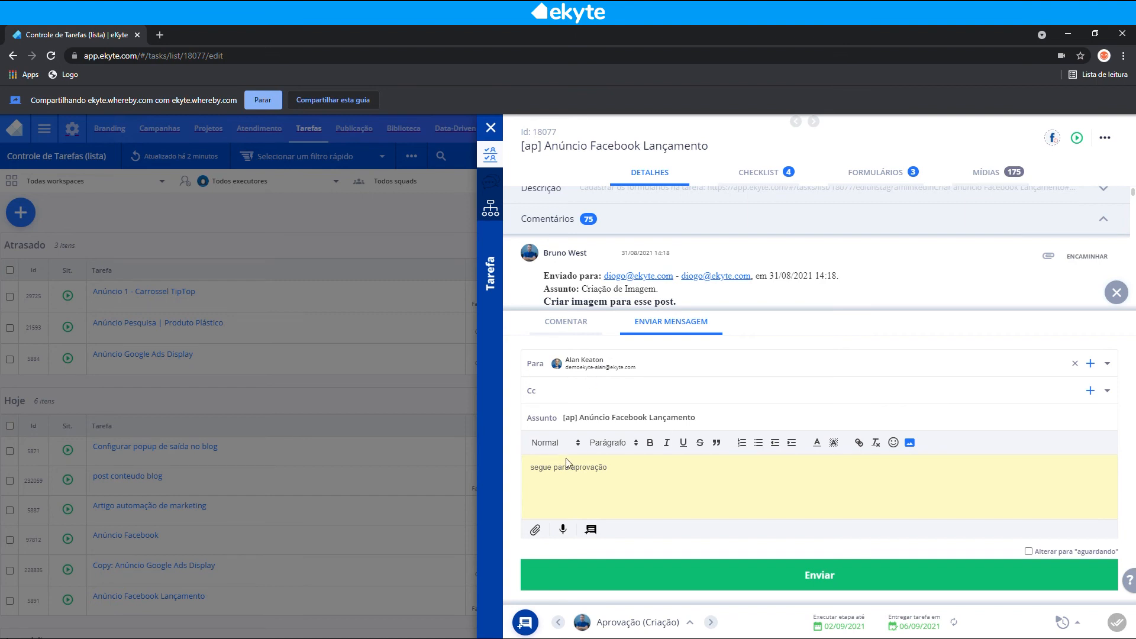
click(536, 531)
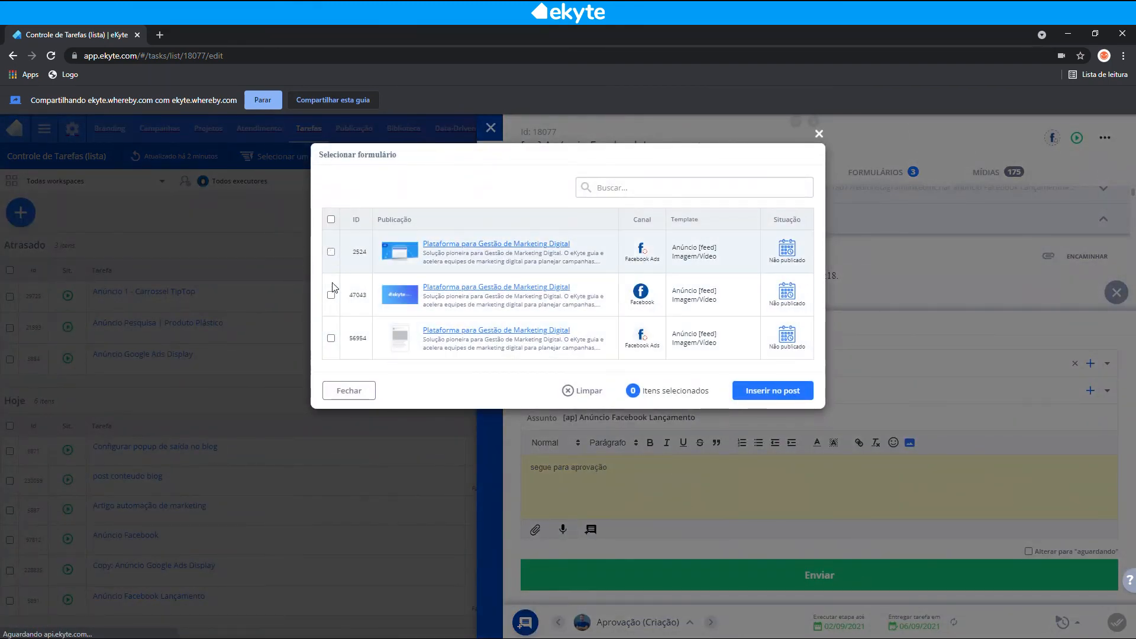
click(331, 251)
click(331, 294)
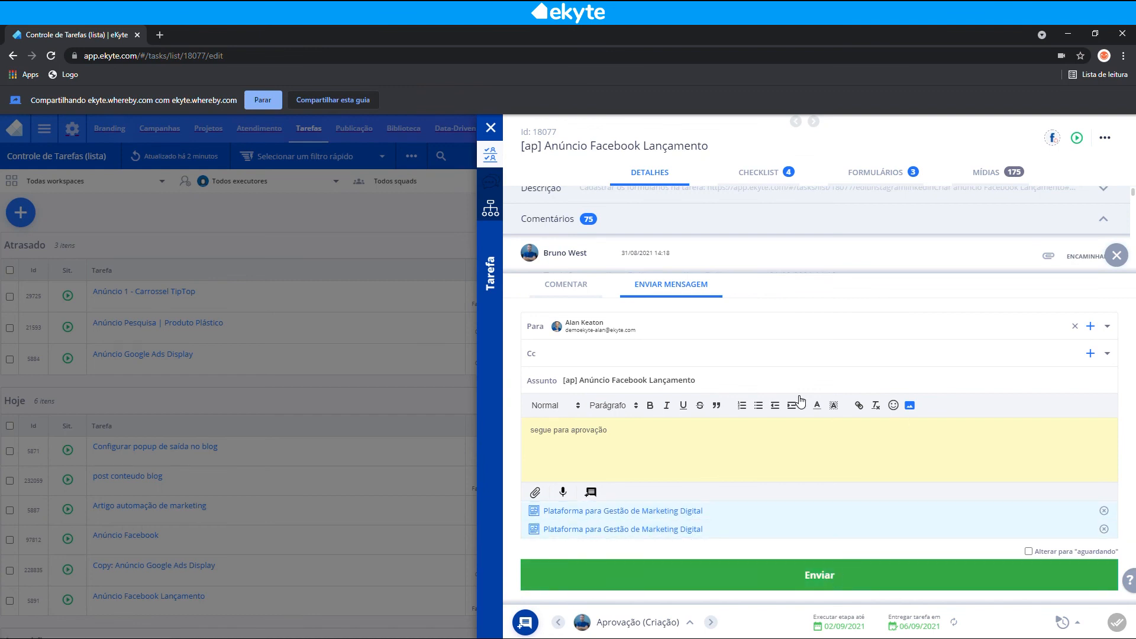
Step: Review the approval message with both publications' channel previews in the send confirmation, and close it and the composer without sending
click(813, 575)
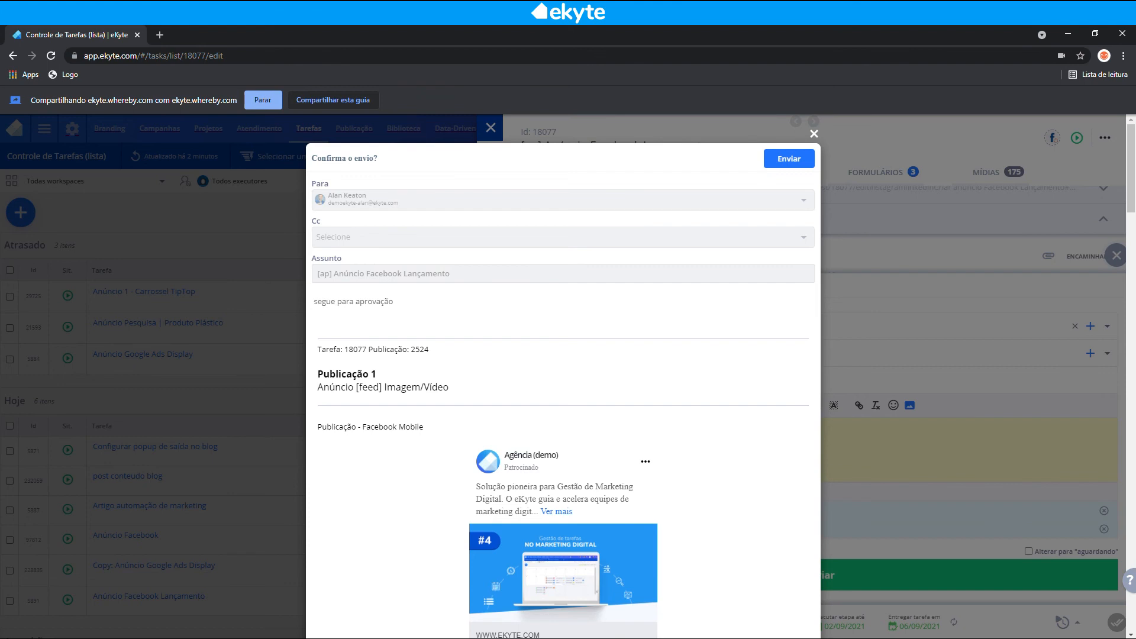
drag(322, 301, 394, 301)
scroll(562, 378, down, 2)
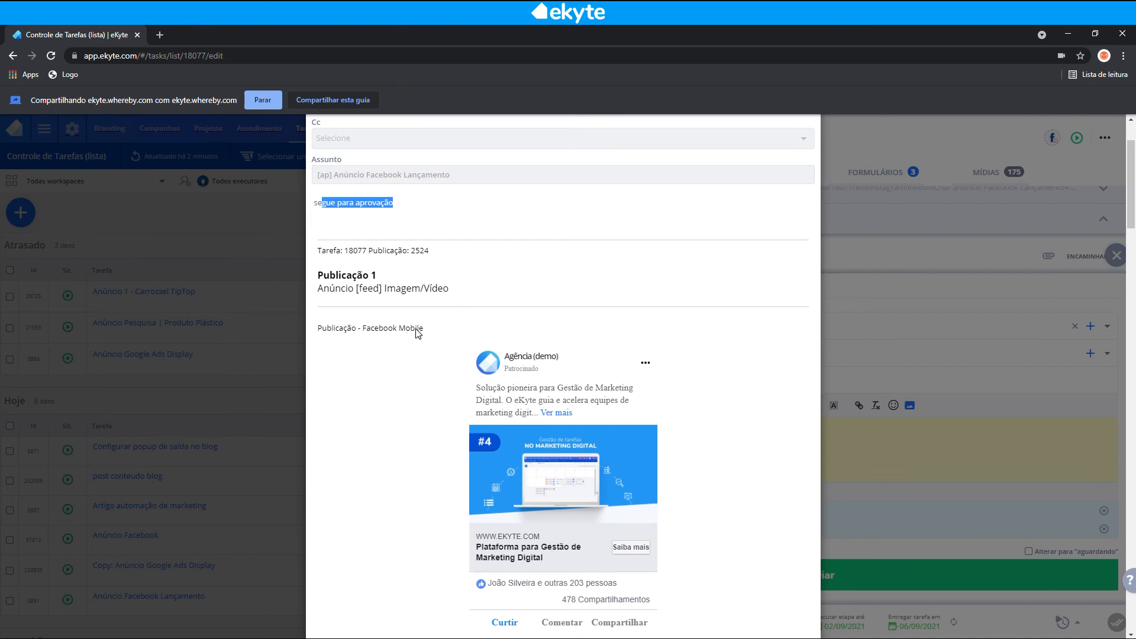
scroll(562, 378, down, 8)
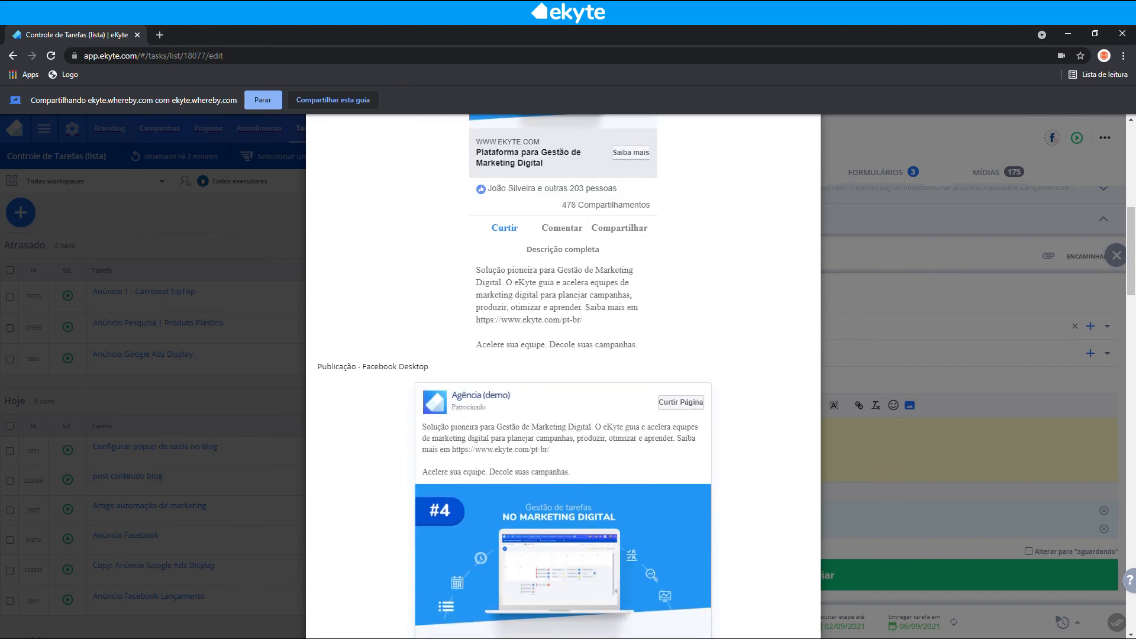
scroll(411, 305, down, 15)
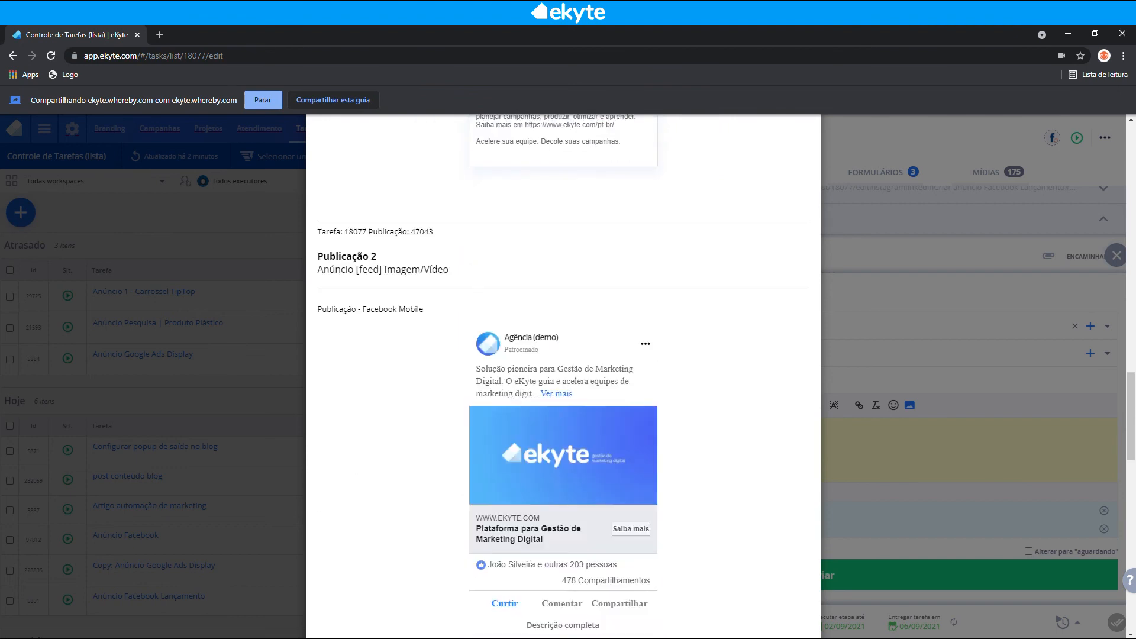
scroll(562, 316, down, 17)
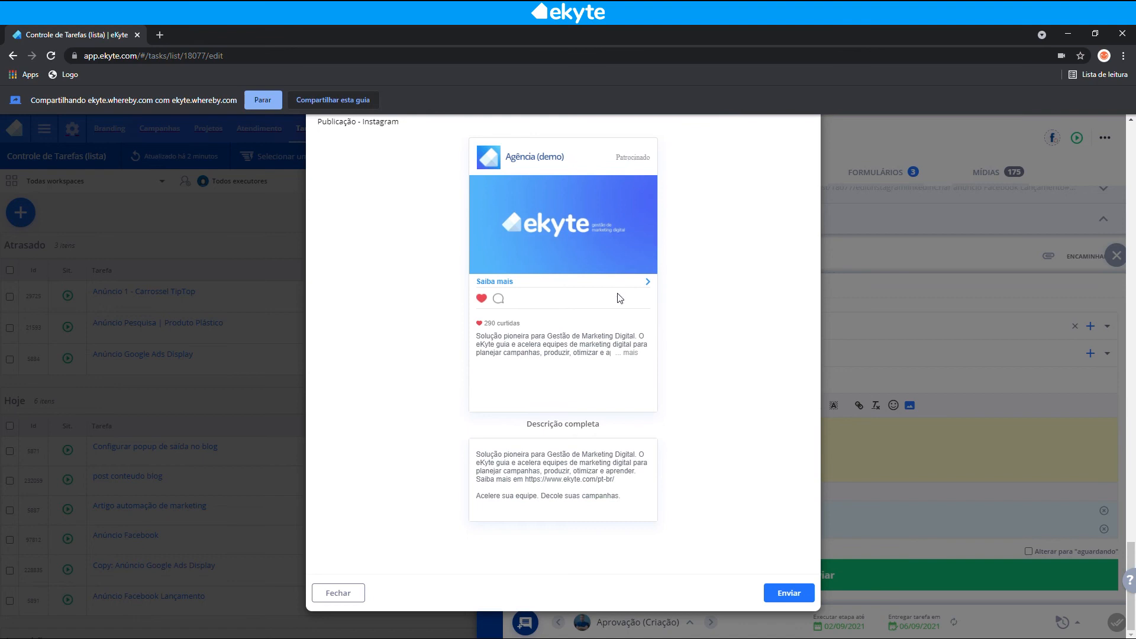
scroll(649, 390, up, 5)
scroll(651, 387, up, 4)
scroll(651, 388, down, 8)
click(1092, 273)
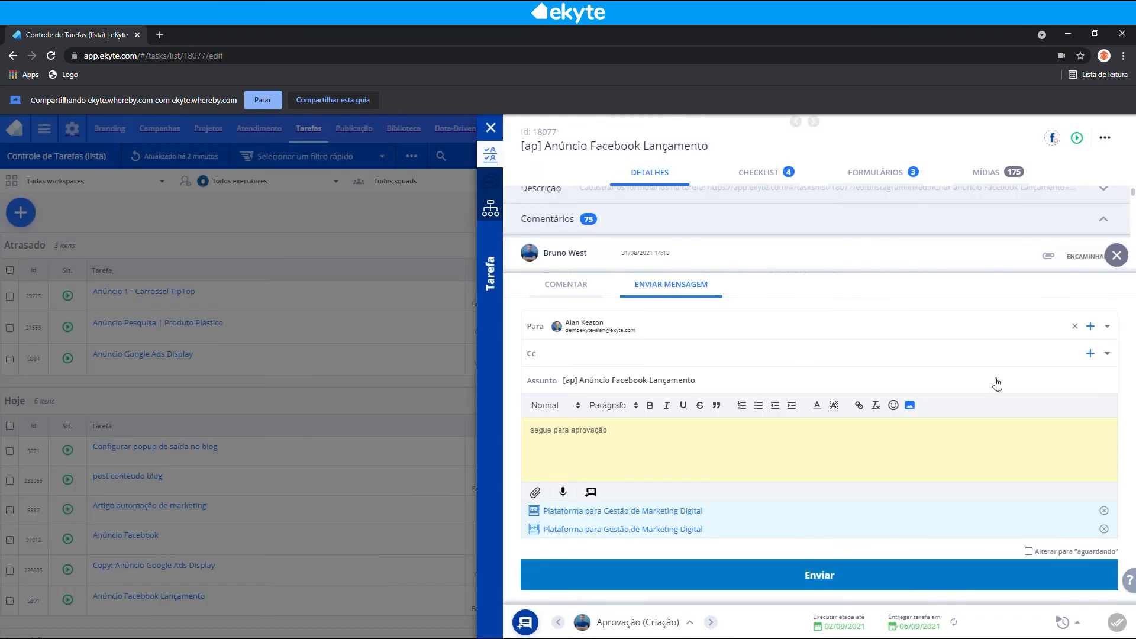
click(1116, 257)
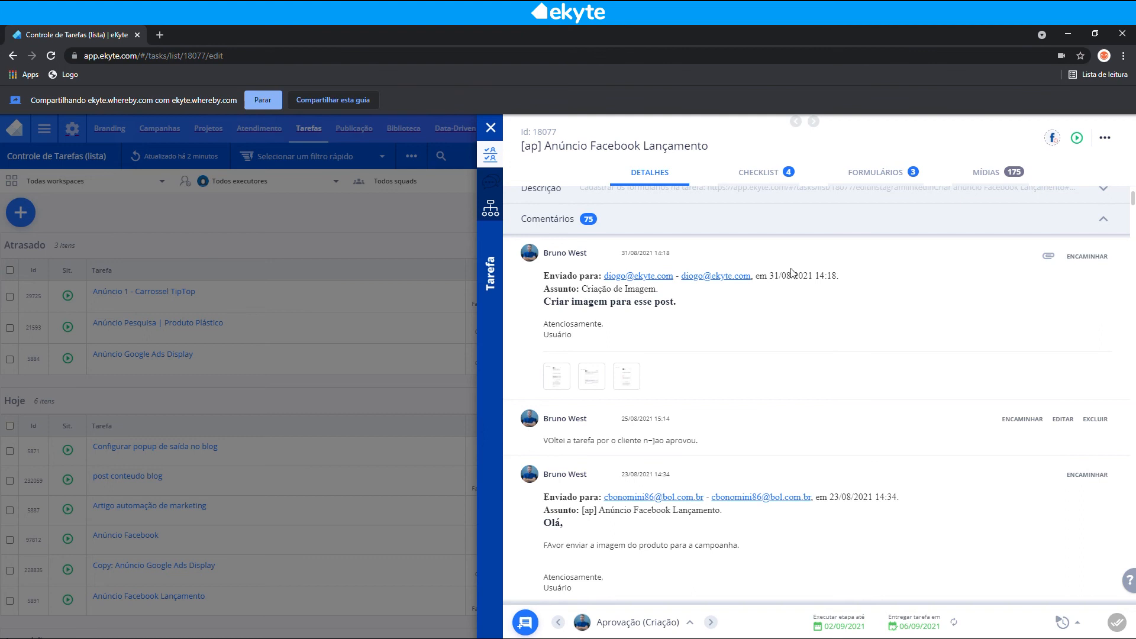
Step: Examine the task's comment history, from the latest sent message back to the client's Retorno colaboração reply
drag(591, 289, 657, 288)
drag(551, 302, 603, 323)
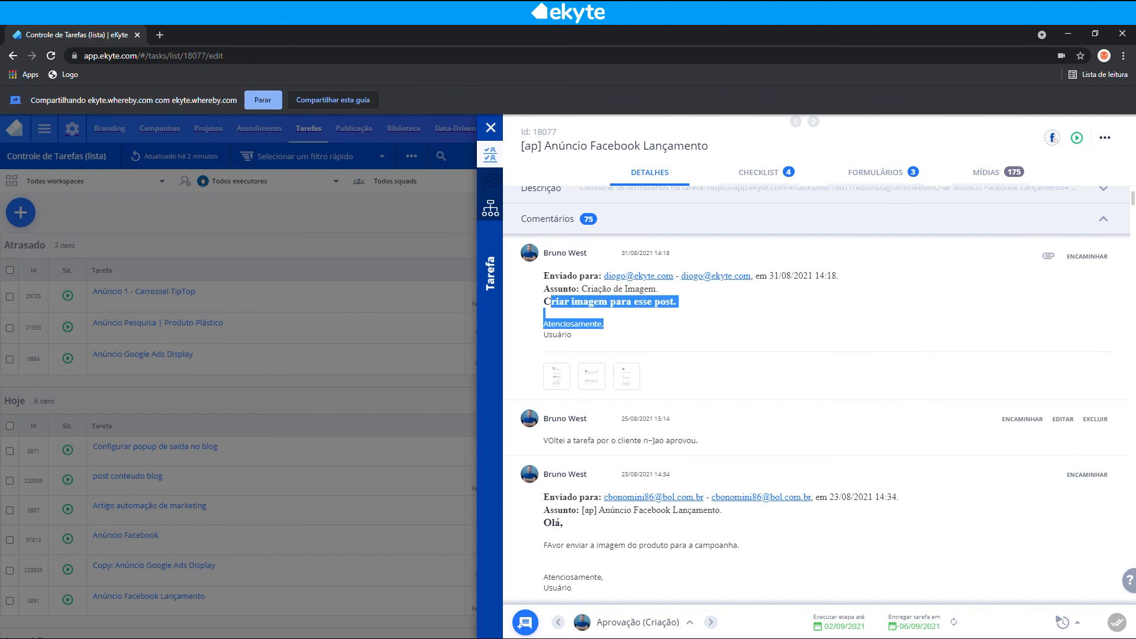
scroll(819, 350, down, 20)
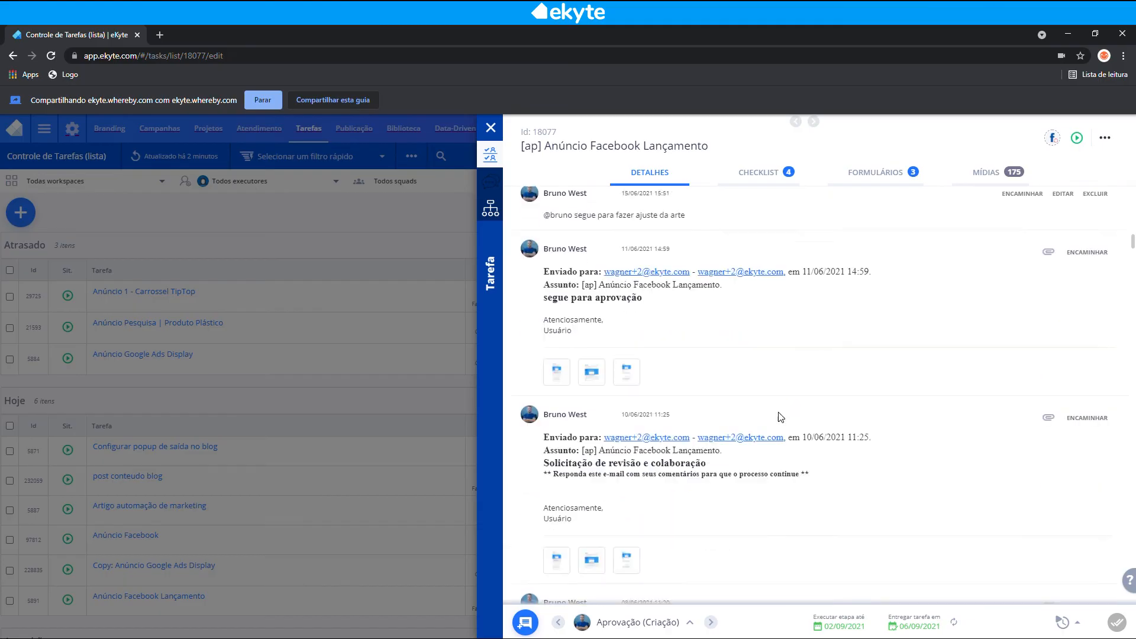
scroll(769, 455, down, 15)
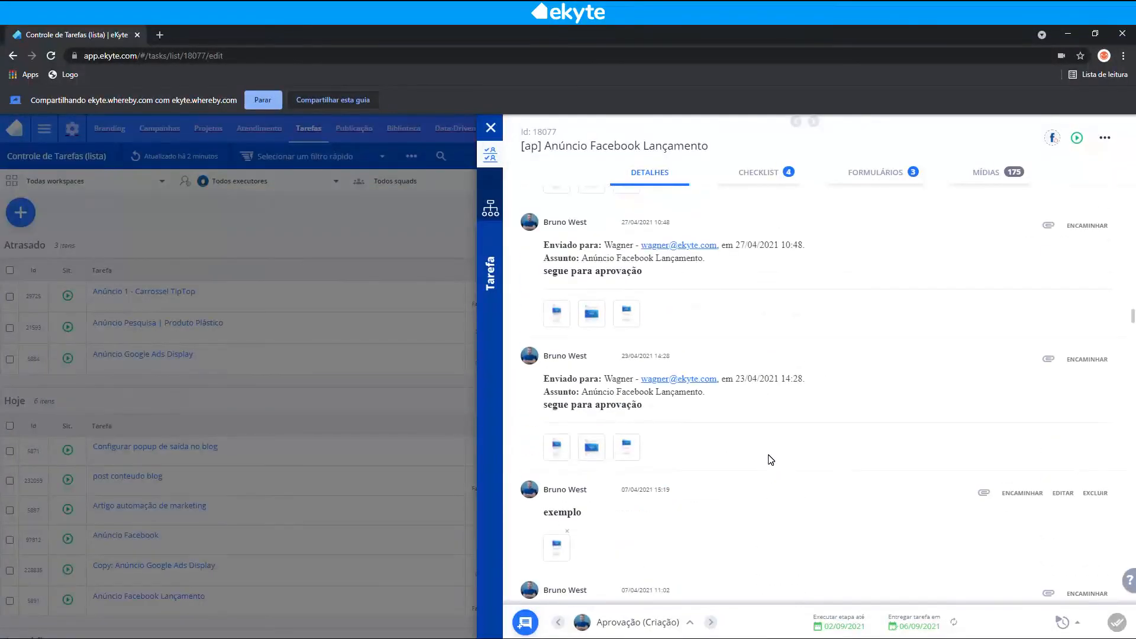
scroll(771, 460, down, 15)
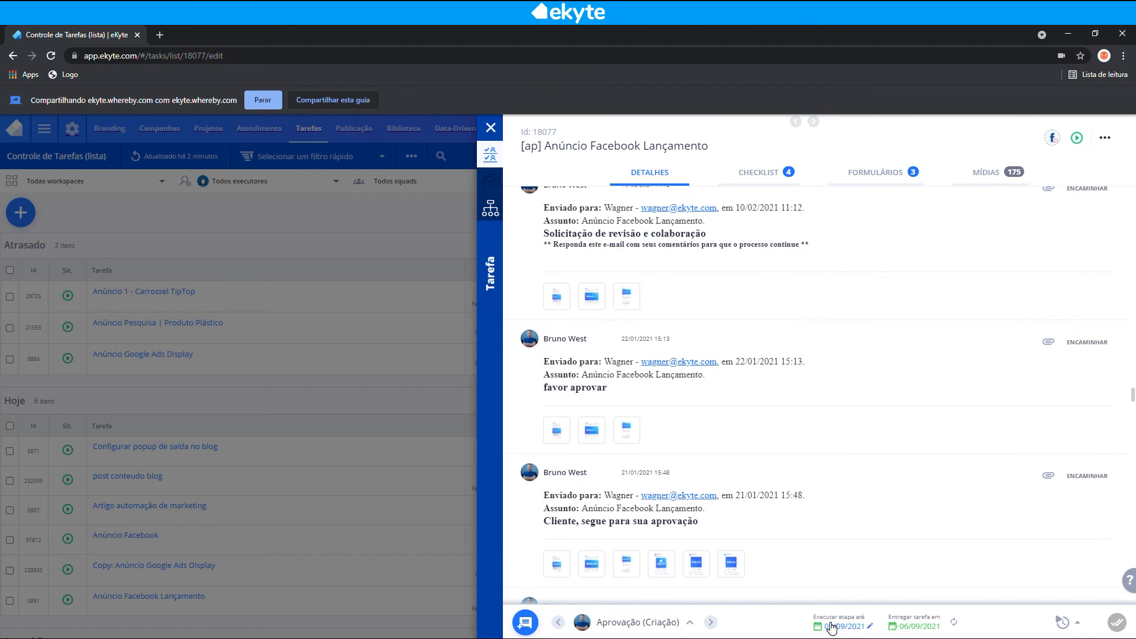
click(833, 626)
click(867, 423)
scroll(858, 421, down, 5)
scroll(851, 419, down, 15)
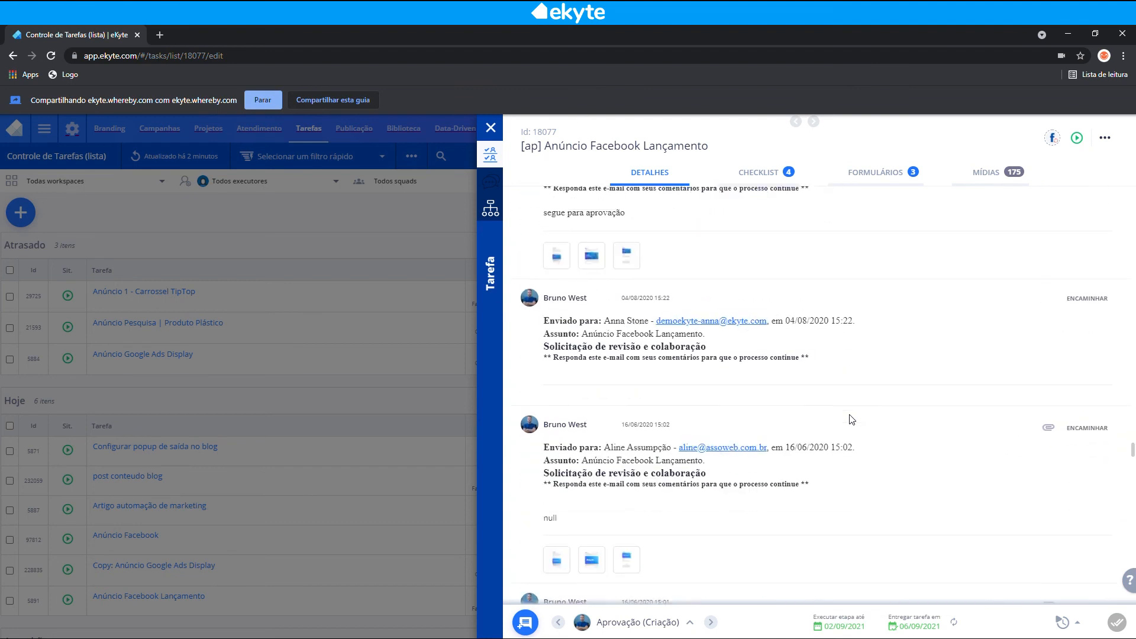
scroll(850, 419, down, 8)
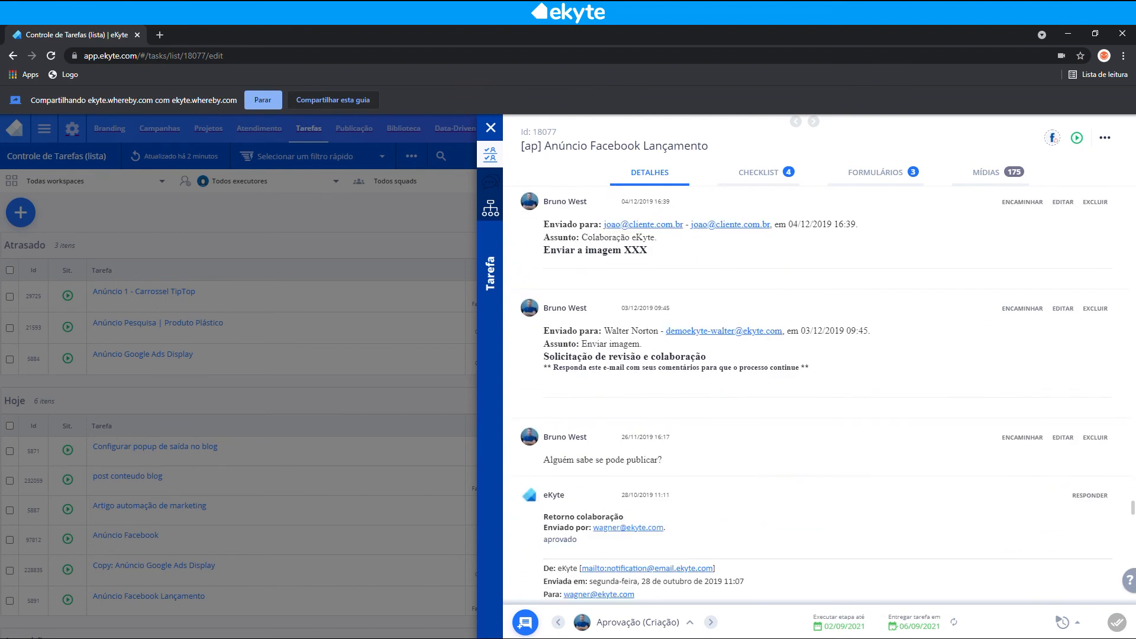
scroll(851, 418, down, 5)
scroll(851, 418, up, 4)
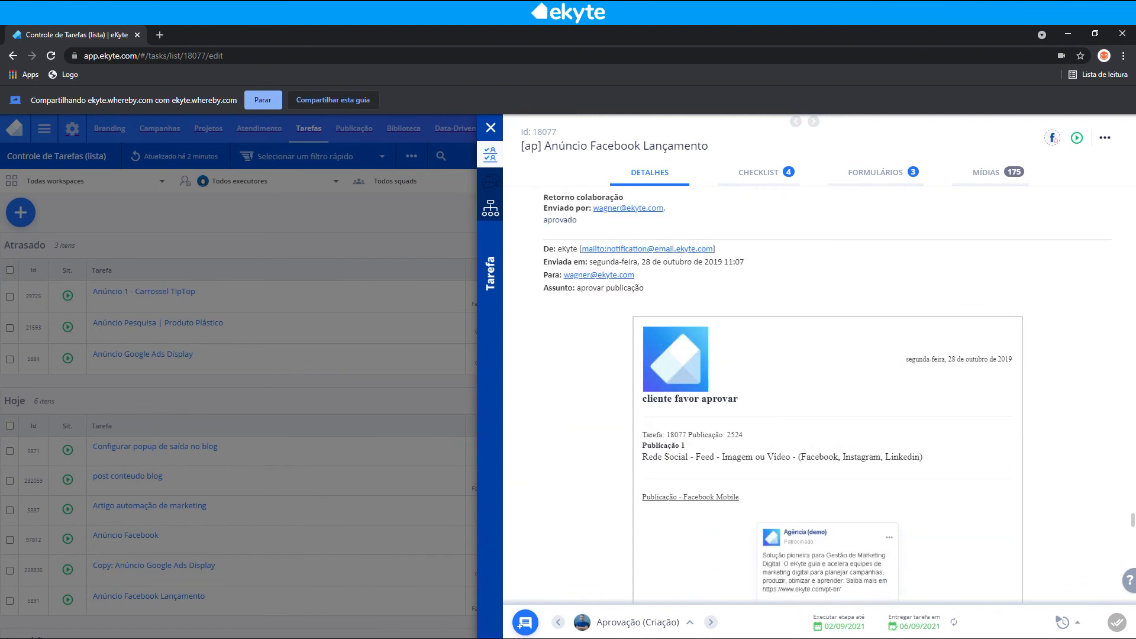
scroll(734, 324, up, 3)
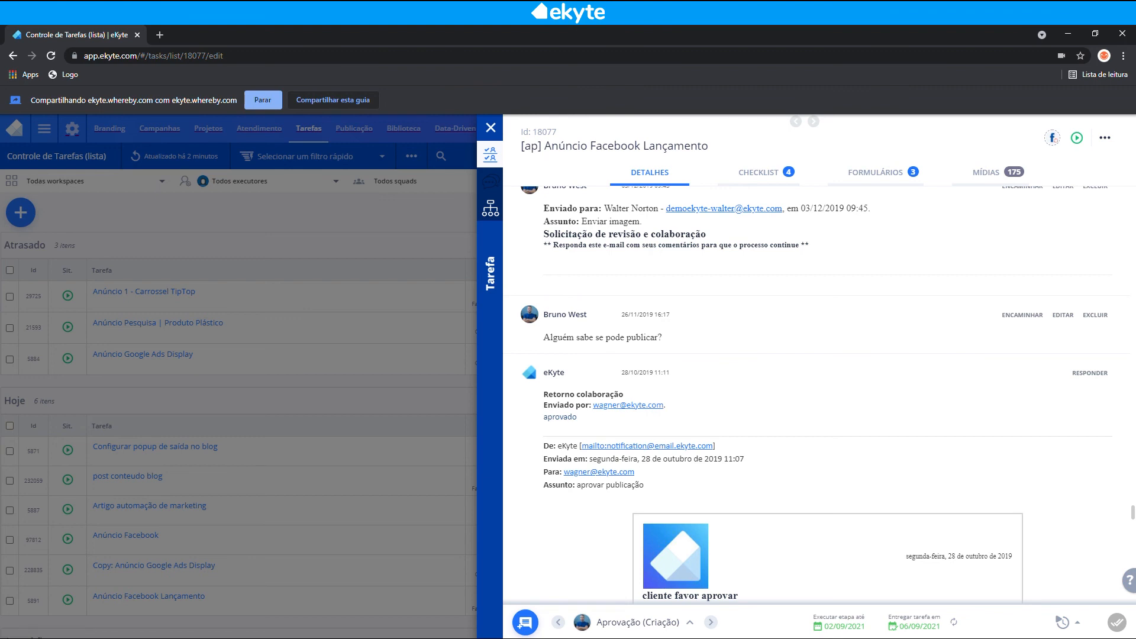
scroll(684, 347, down, 6)
scroll(684, 347, up, 8)
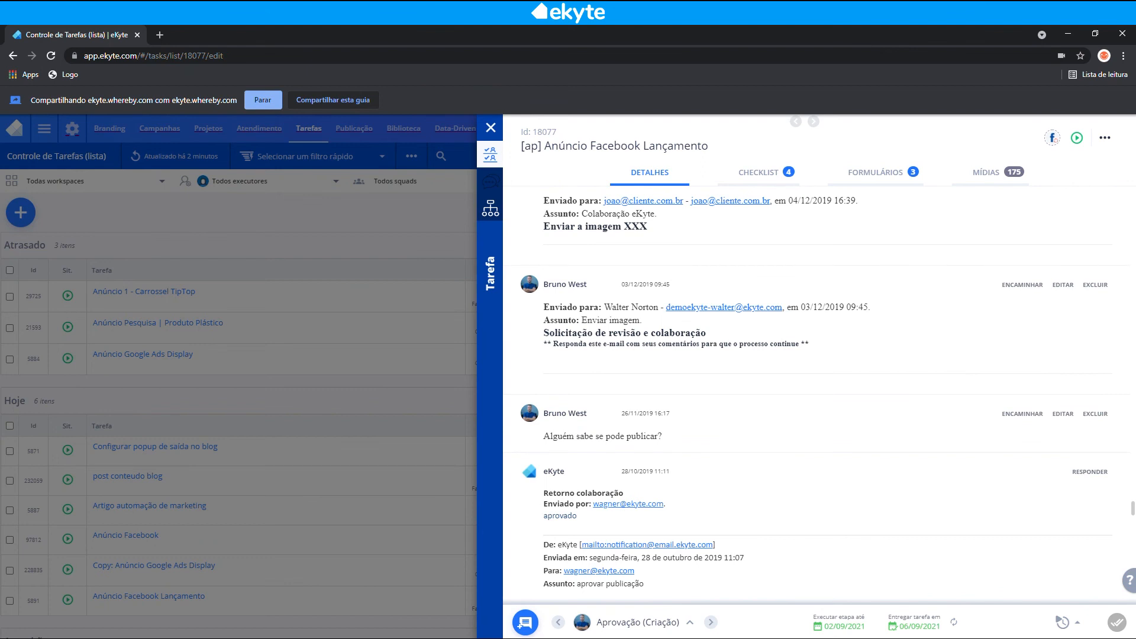
Step: Check the task's workflow stages around Aprovação (Criação), and go back up through the earlier-viewed comments
click(632, 623)
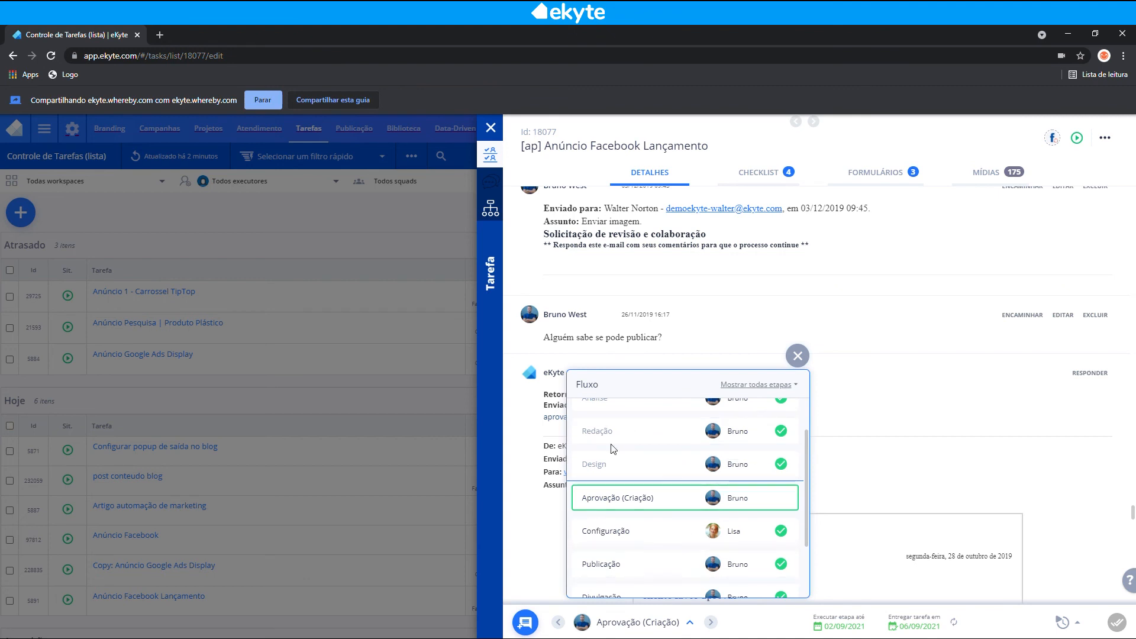
click(551, 360)
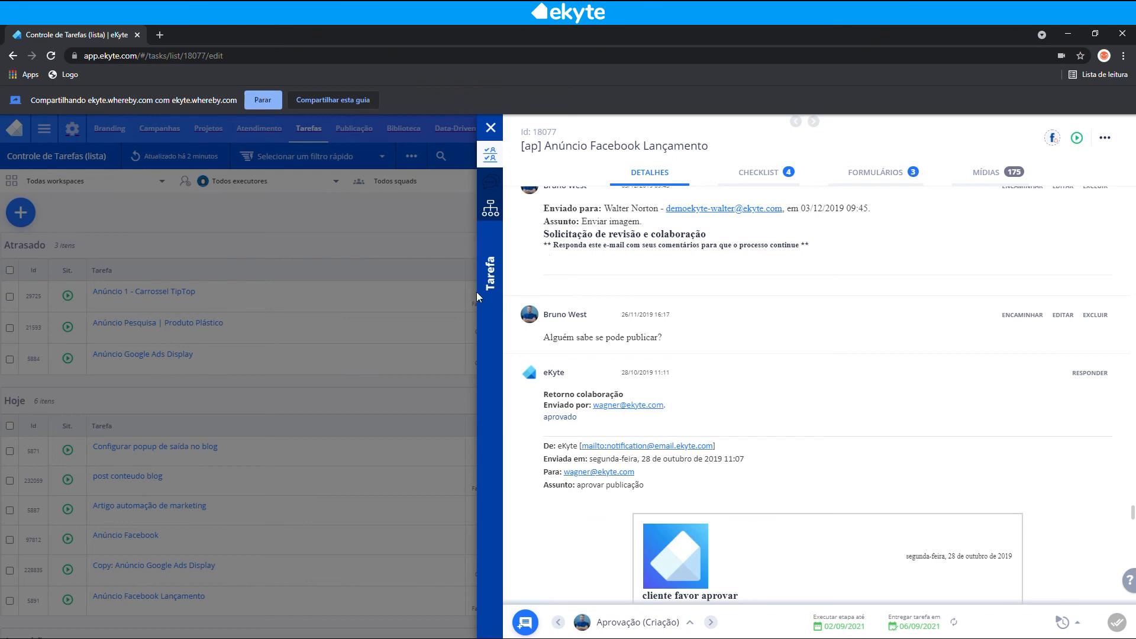
scroll(728, 465, up, 10)
scroll(728, 465, up, 6)
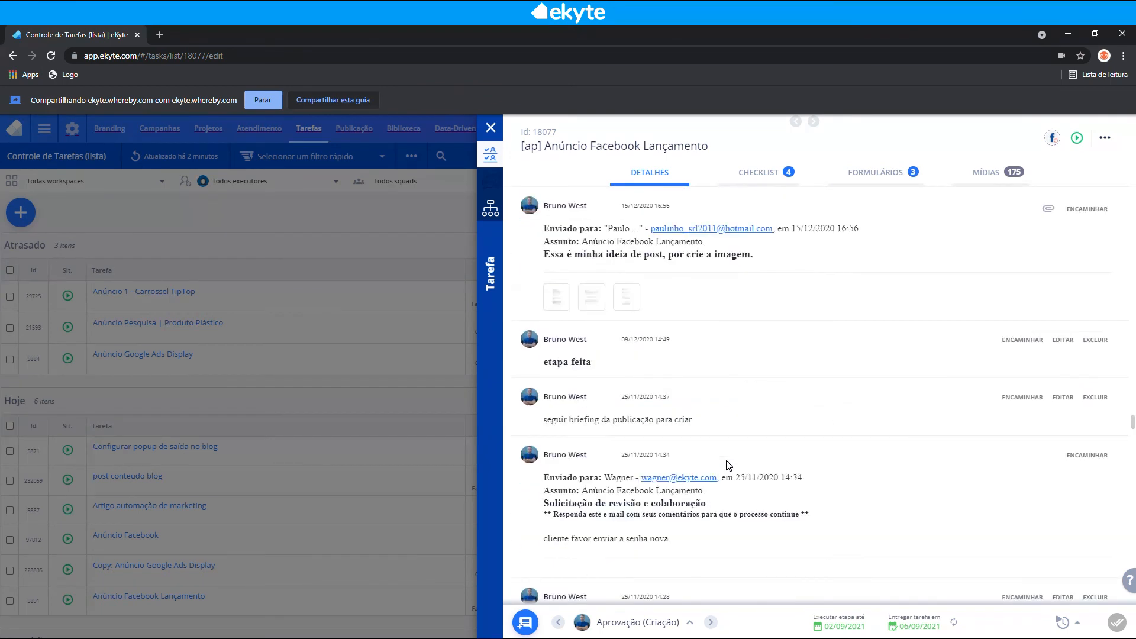
Step: Show the publication forms of the [ap] Anúncio Facebook Lançamento task and move the task to the Publicação stage
scroll(728, 466, up, 10)
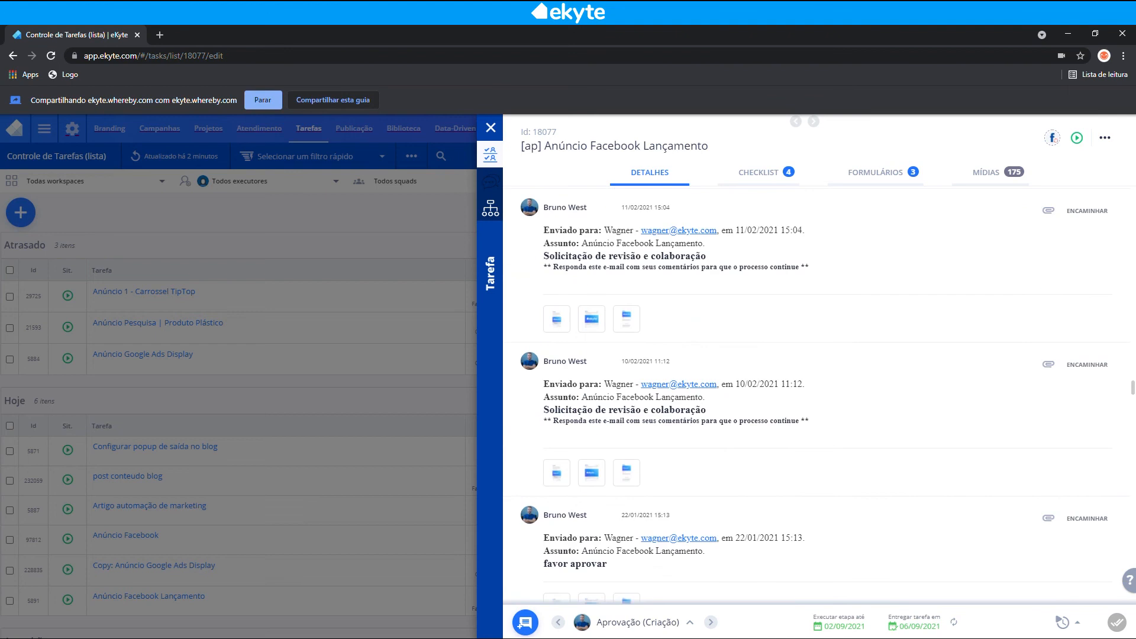
scroll(728, 461, up, 10)
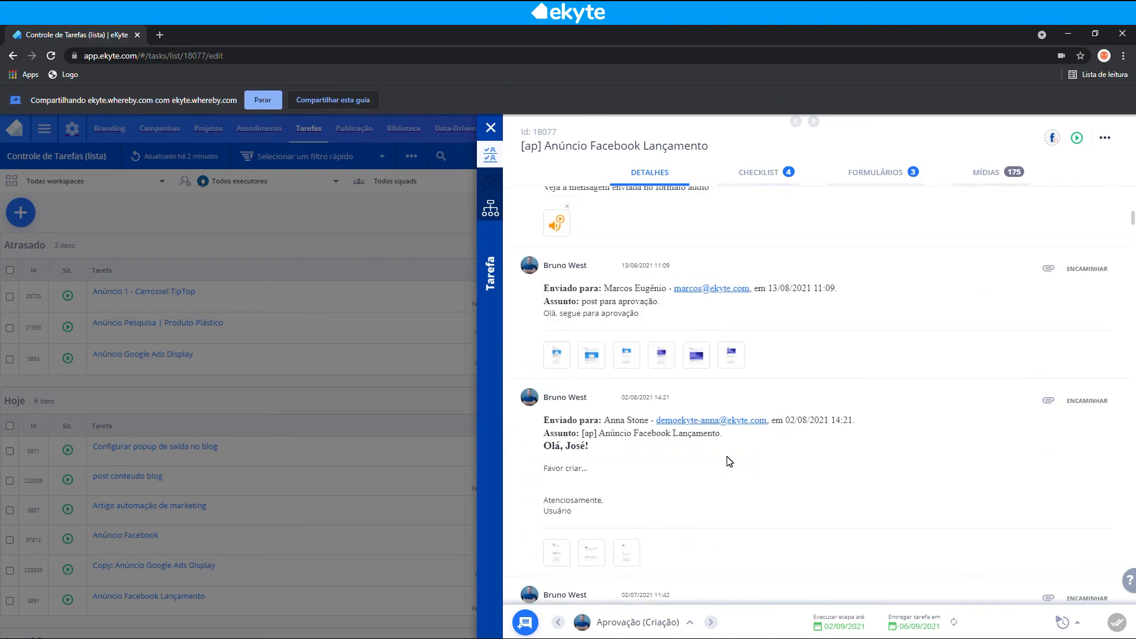
scroll(728, 462, up, 5)
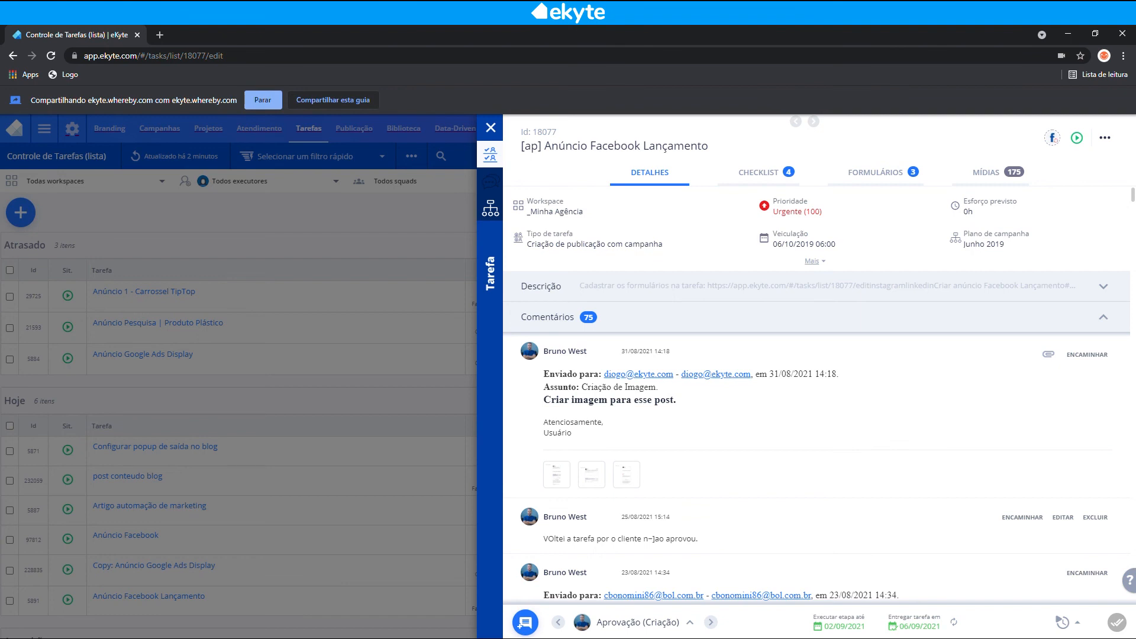
click(856, 176)
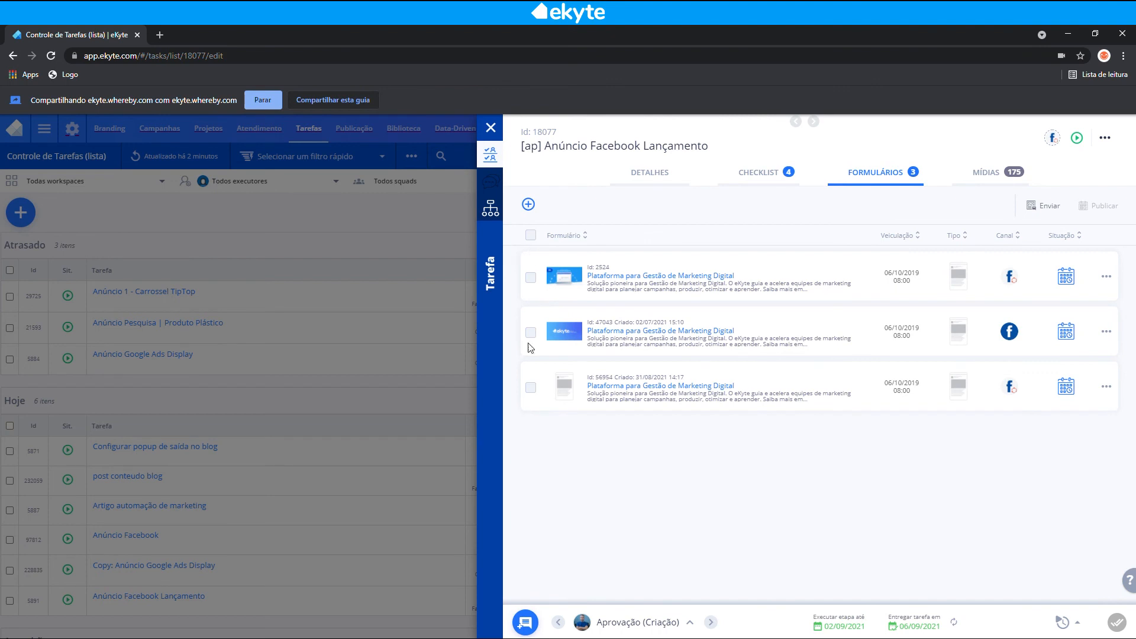
click(656, 627)
click(661, 572)
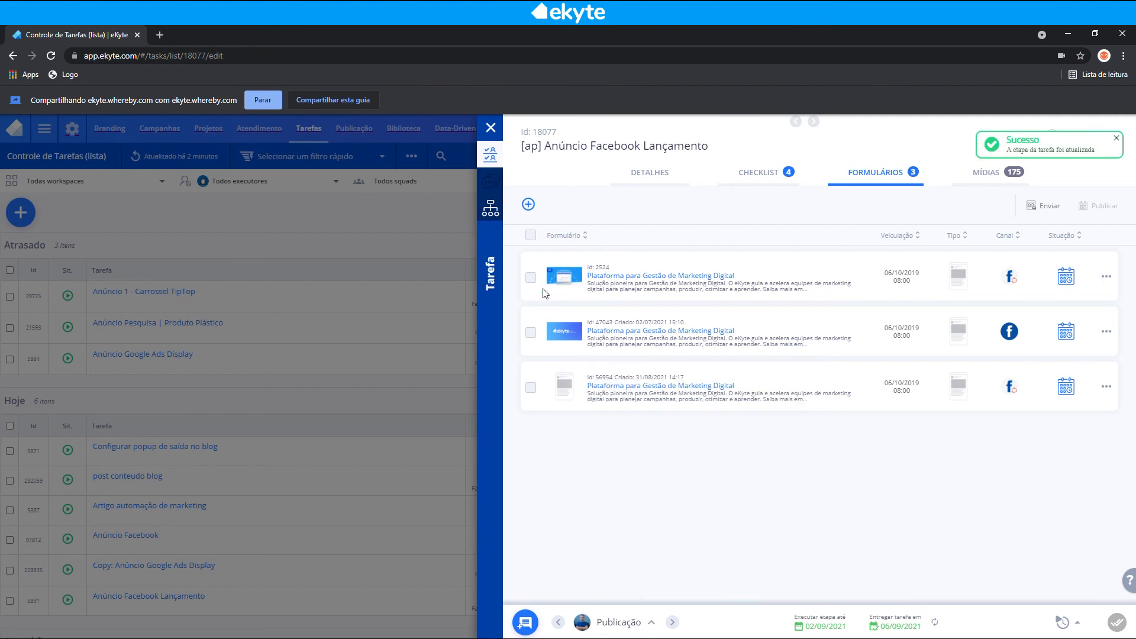
Step: Send form 47043 to the publication review and check the publishing action options for its _Minha Agência channel
click(530, 332)
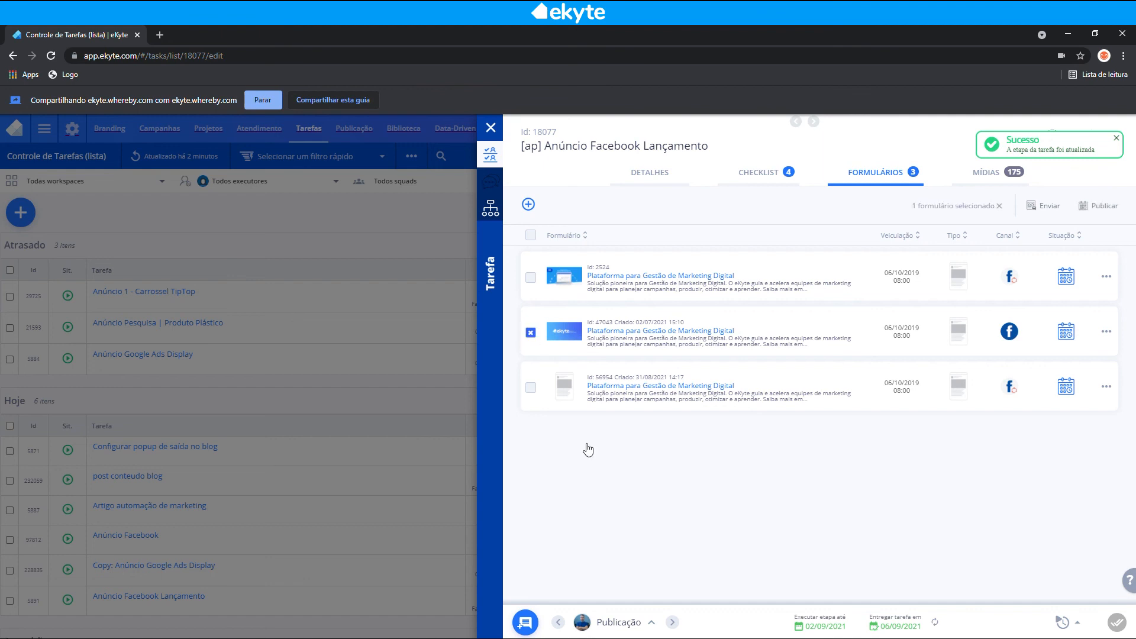
click(1099, 212)
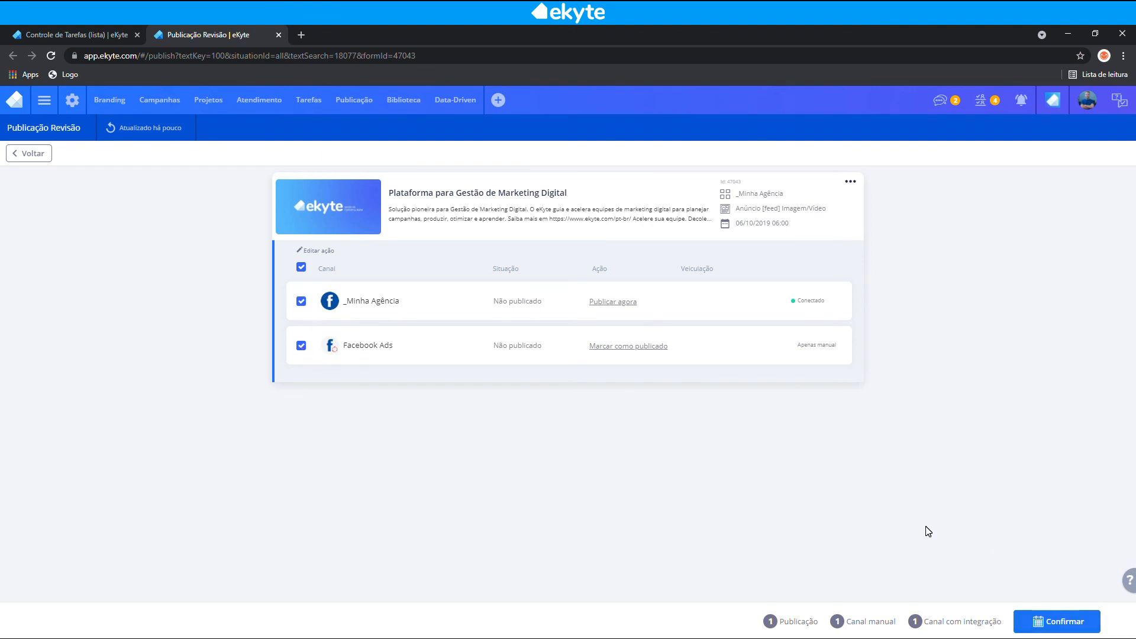
click(619, 303)
click(608, 318)
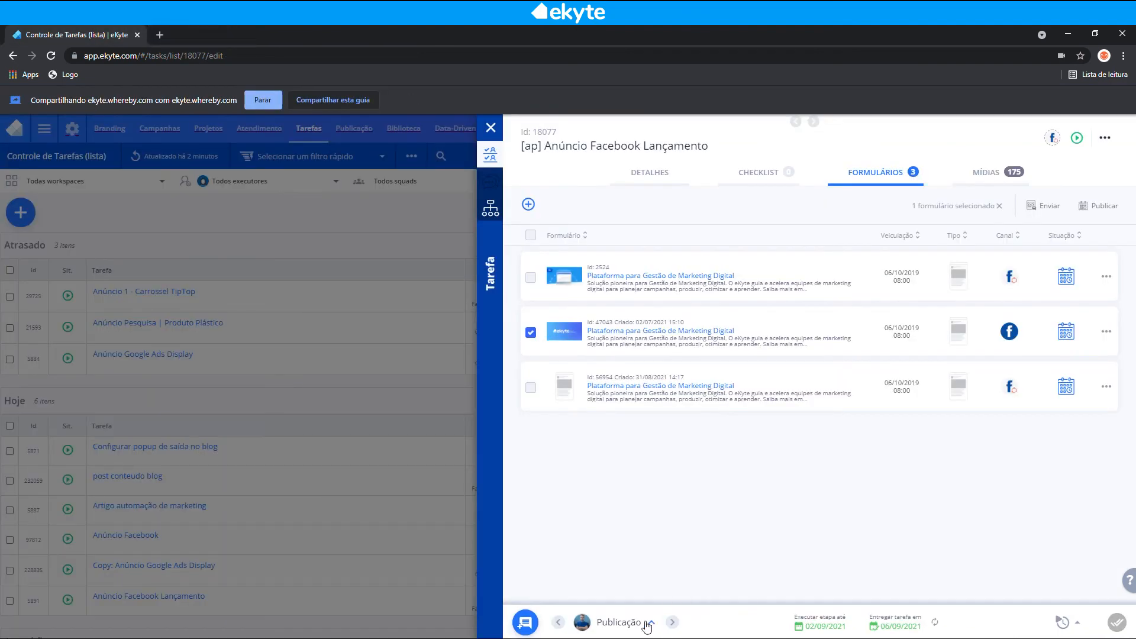
Step: Advance the task through the Divulgação stage to Monitoramento and close it
click(672, 622)
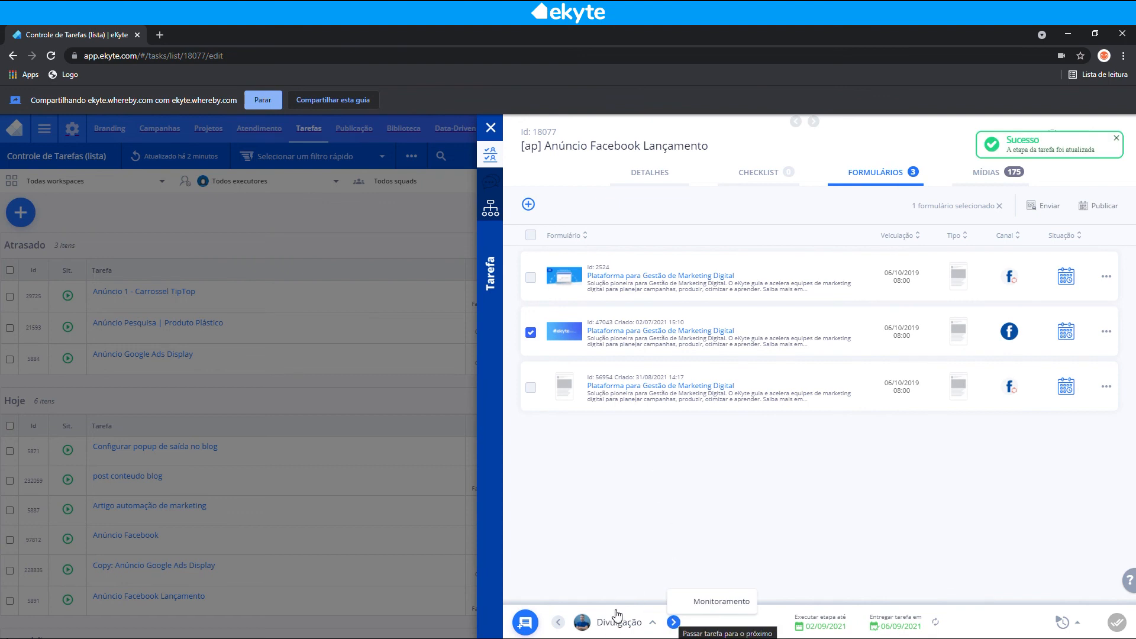
click(677, 624)
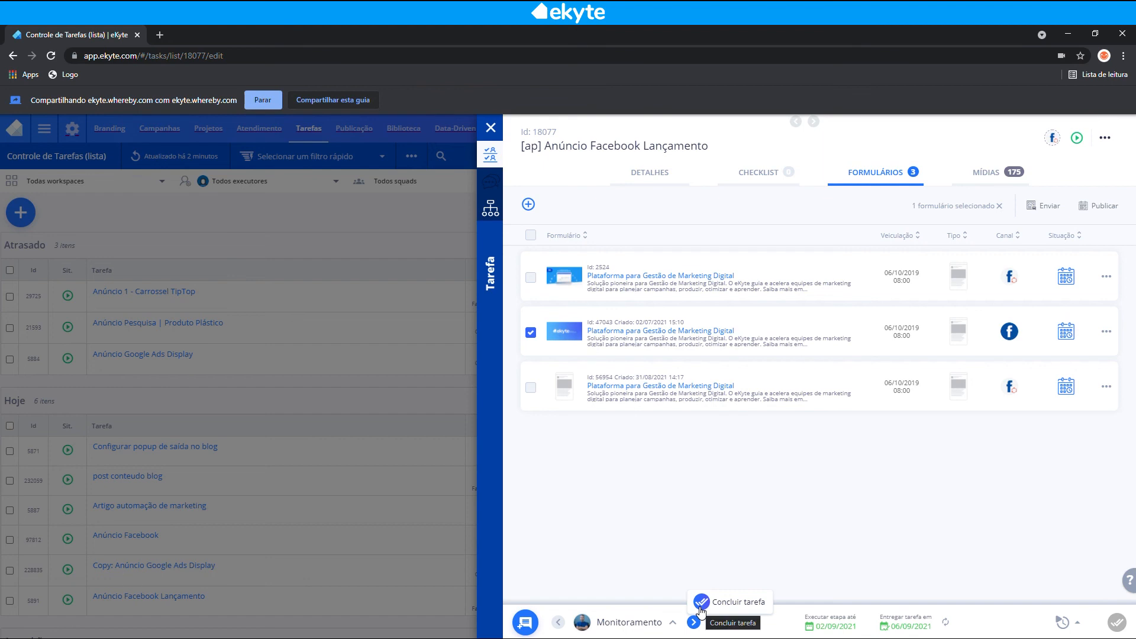
click(407, 214)
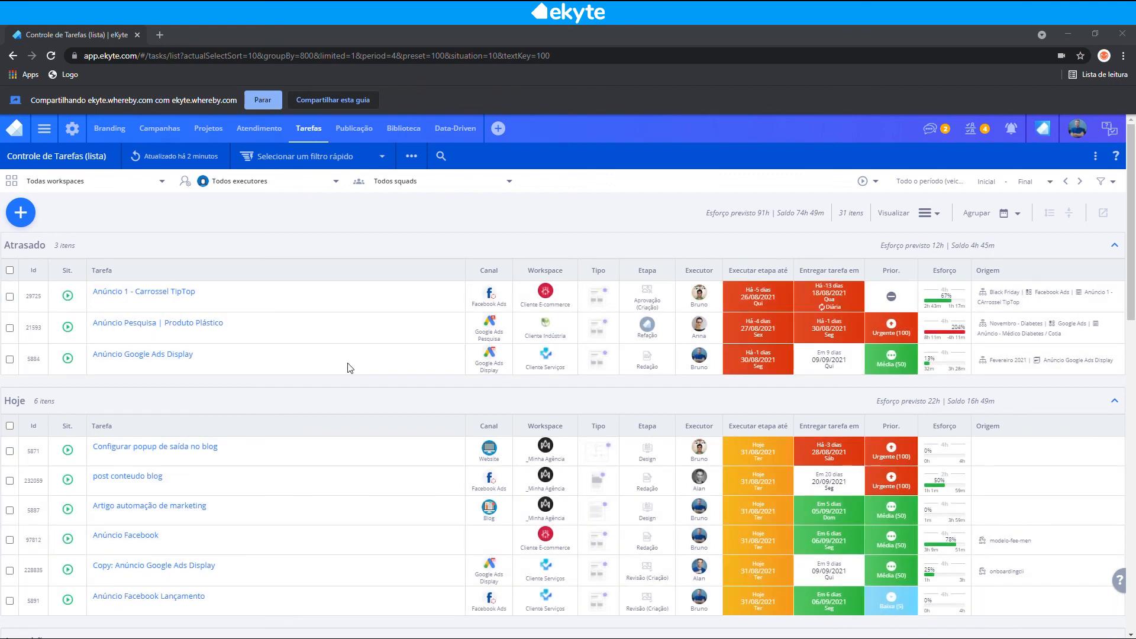
Step: Filter the task list to the tasks assigned to the account owner as executor
click(282, 182)
scroll(273, 278, down, 3)
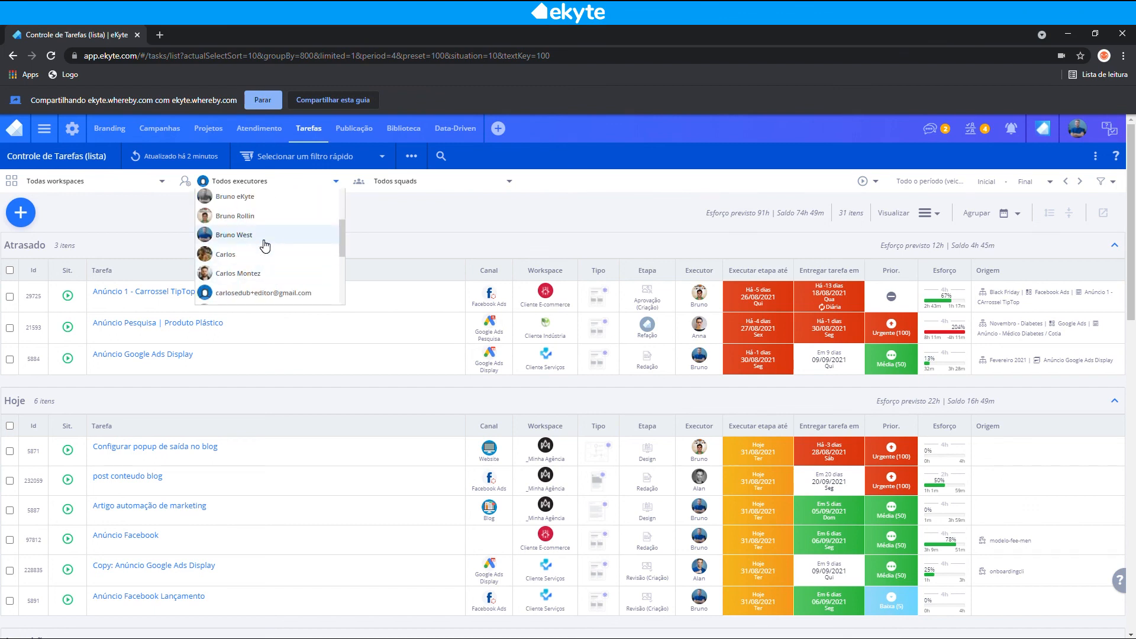
click(208, 236)
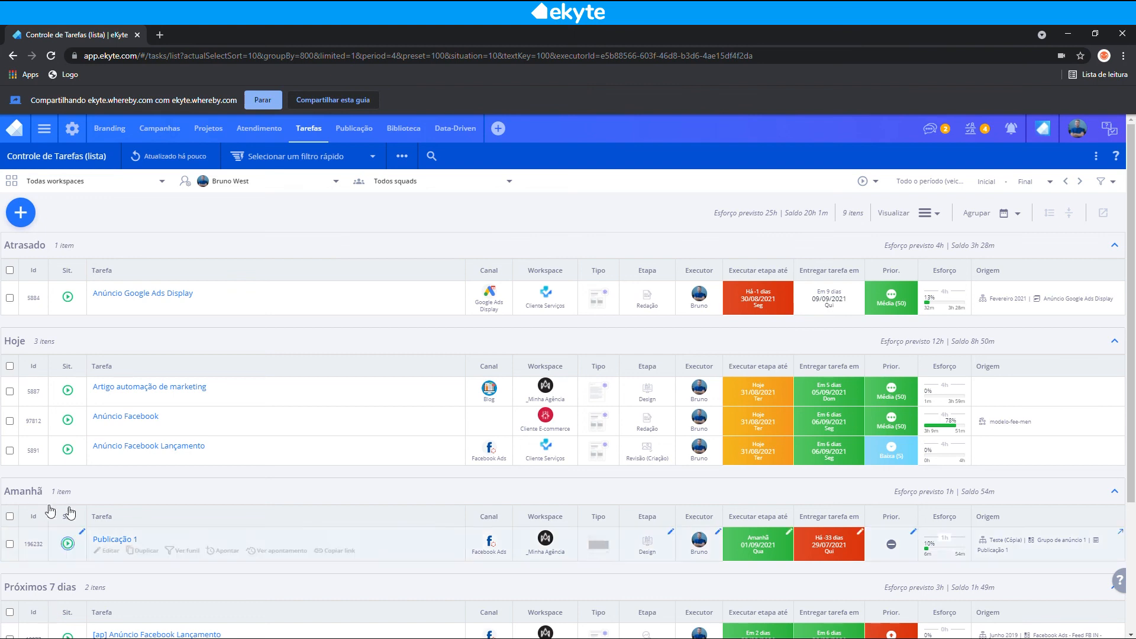
Step: Start a new task of the type Análise, searching the task types for "anali"
click(20, 213)
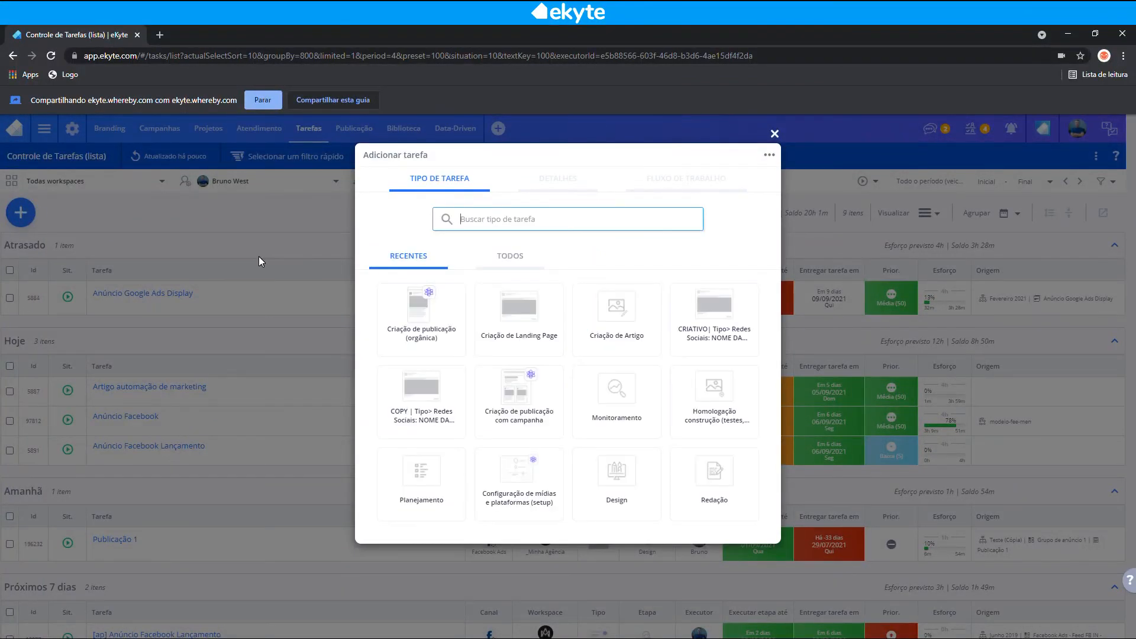
text(anali)
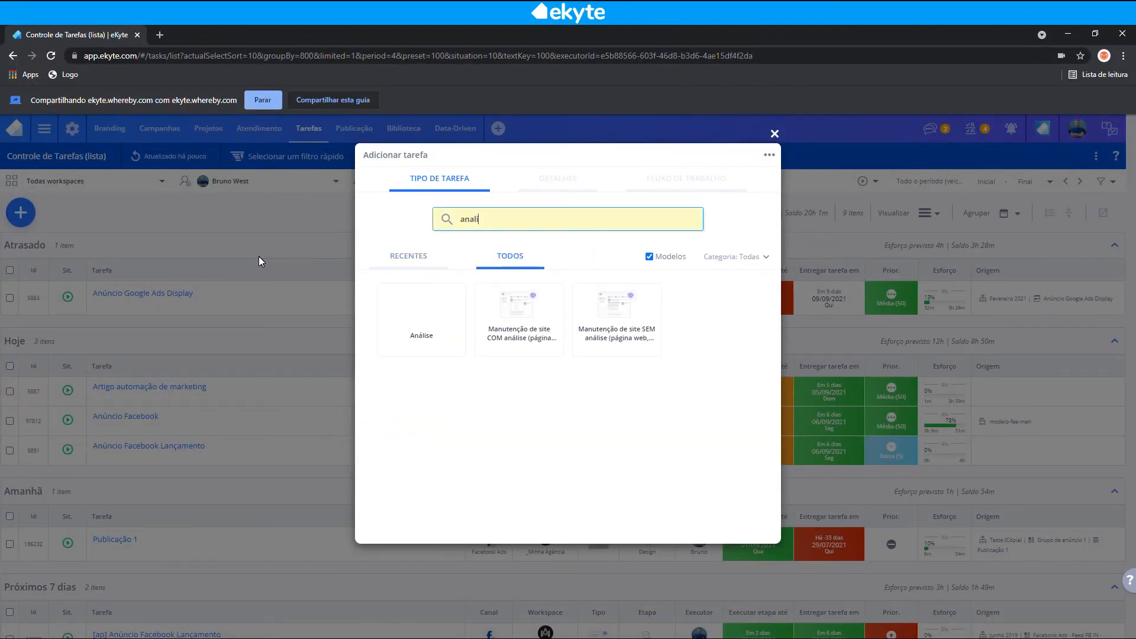
click(406, 323)
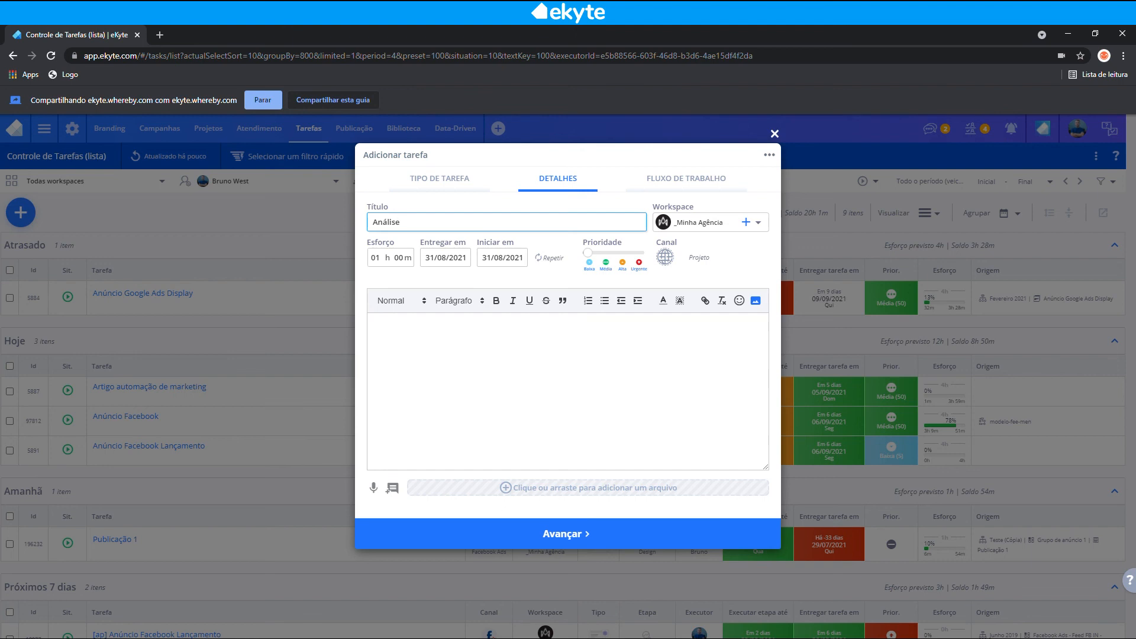
Step: Set the new task's delivery date to 06/09/2021 and its start date to 31/08/2021
click(448, 258)
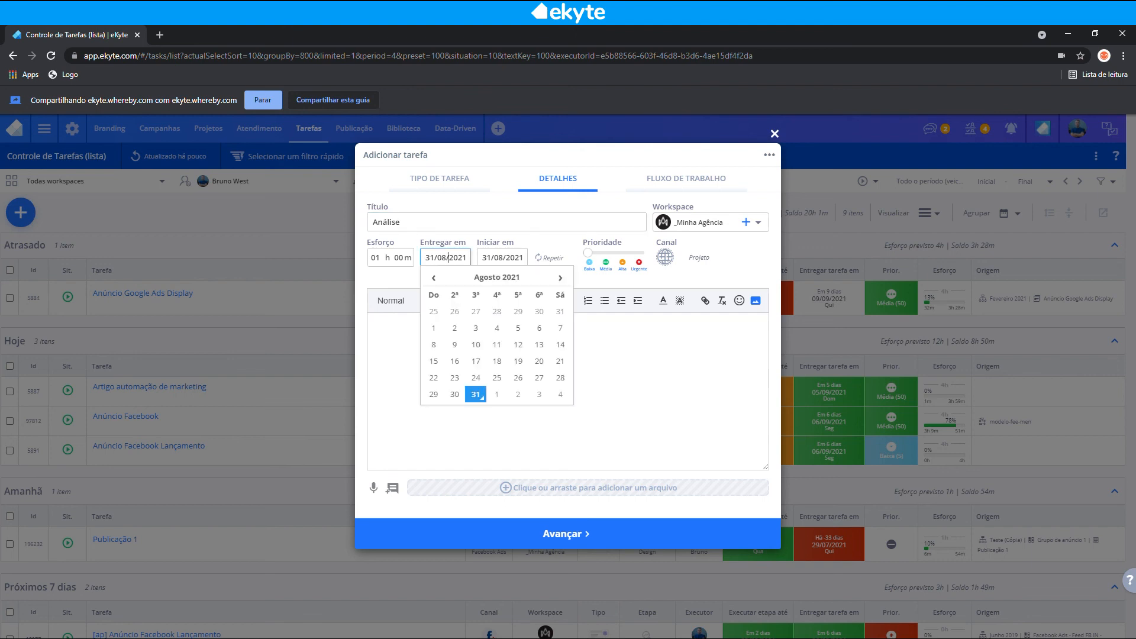
click(560, 277)
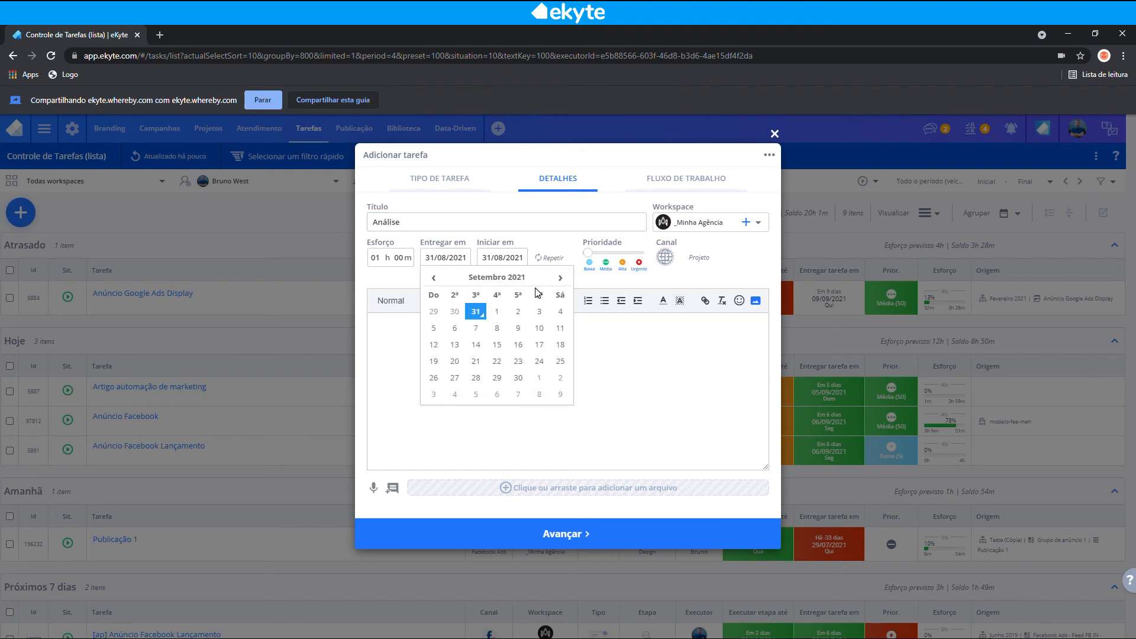
click(454, 328)
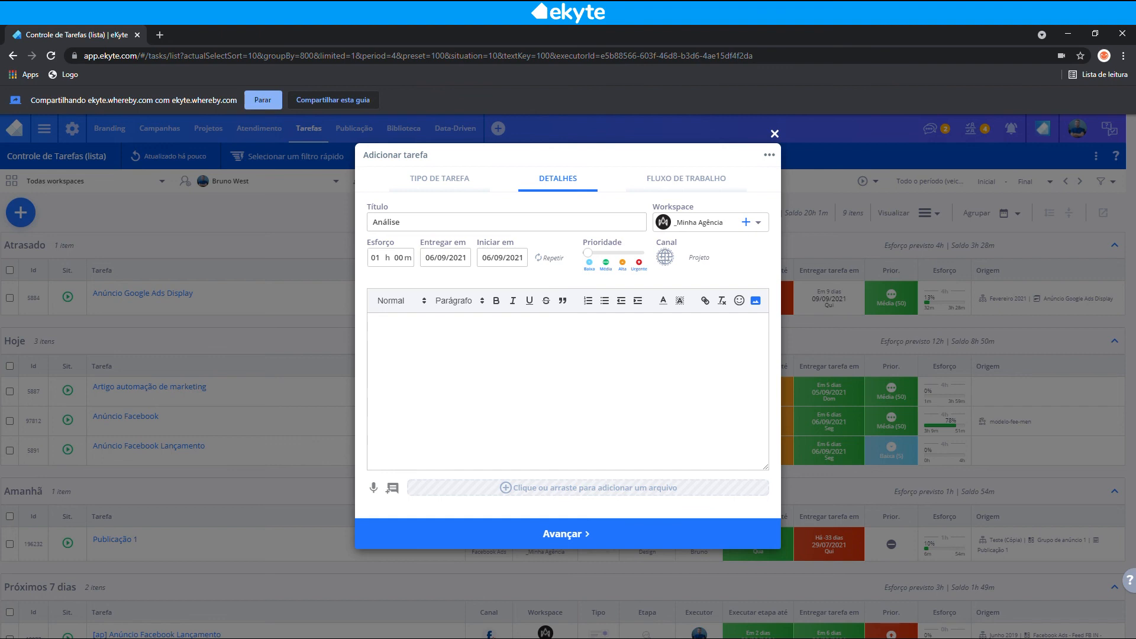
click(502, 258)
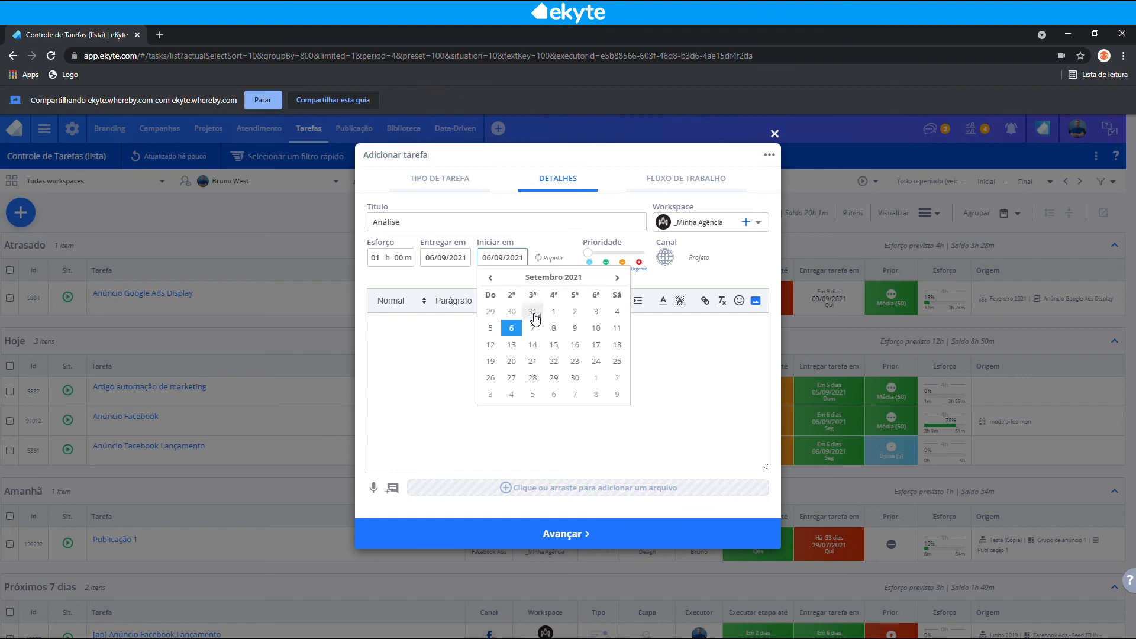
click(535, 311)
Step: Replace the new task's title with "configurações iniciais ekyte"
double_click(385, 221)
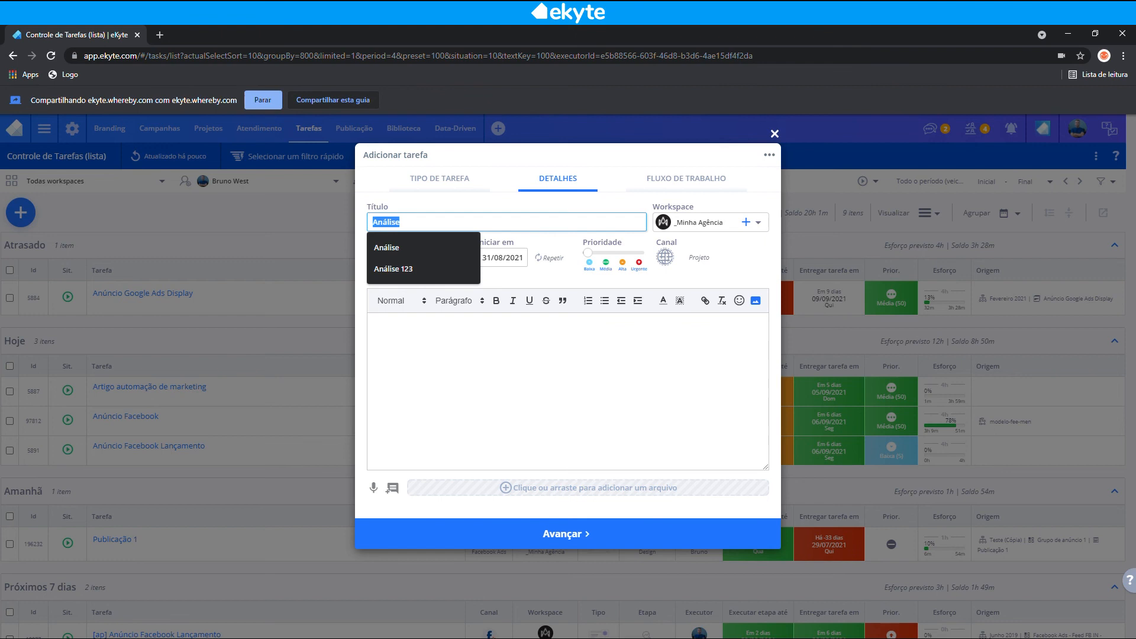
text(configura)
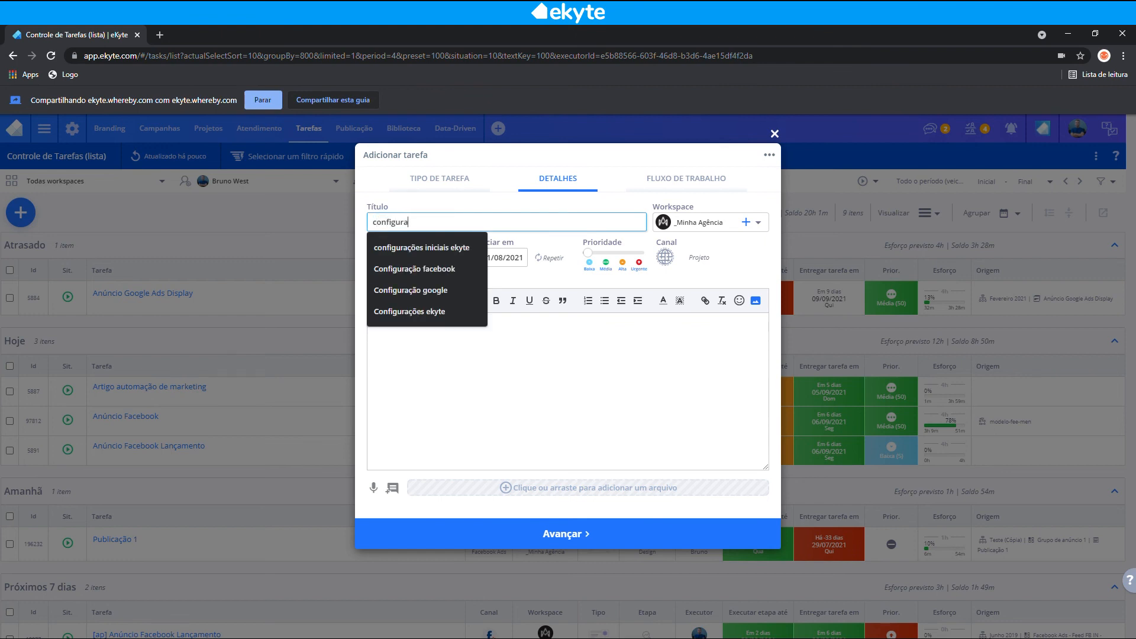
click(437, 269)
click(450, 252)
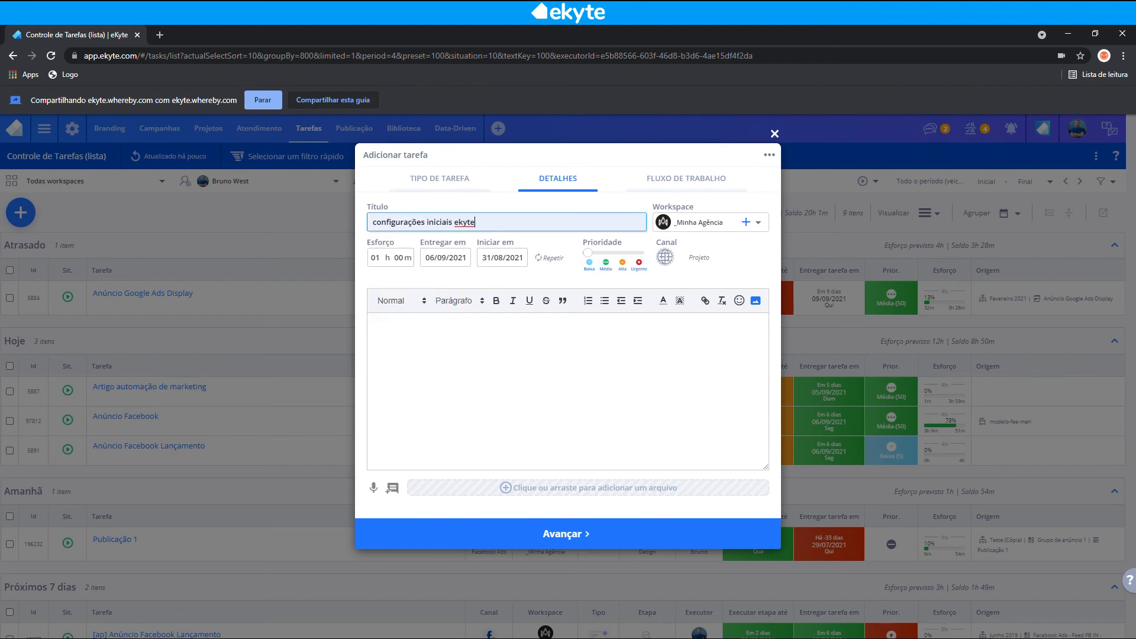
Step: Assign the Análise stage of the workflow to the account owner and create the task
click(563, 533)
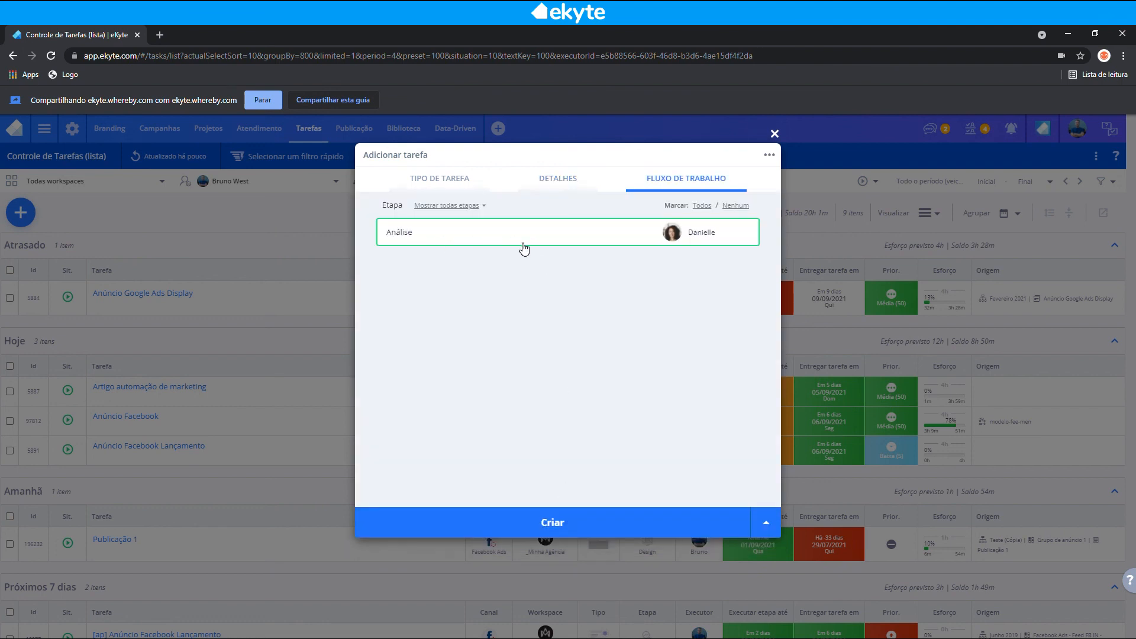
click(686, 236)
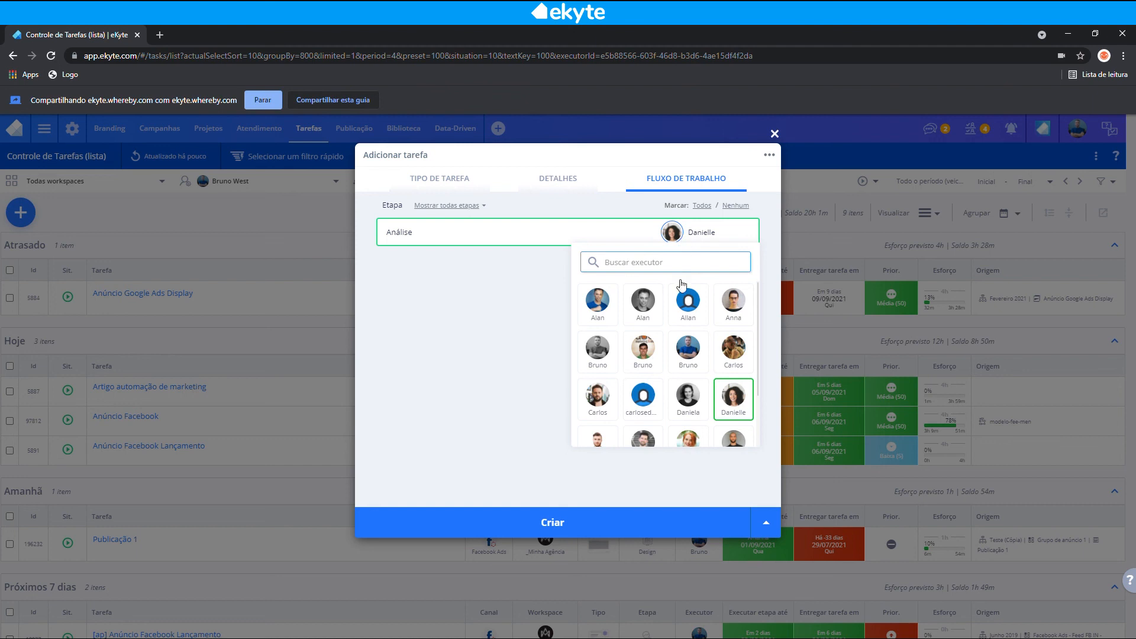
click(696, 358)
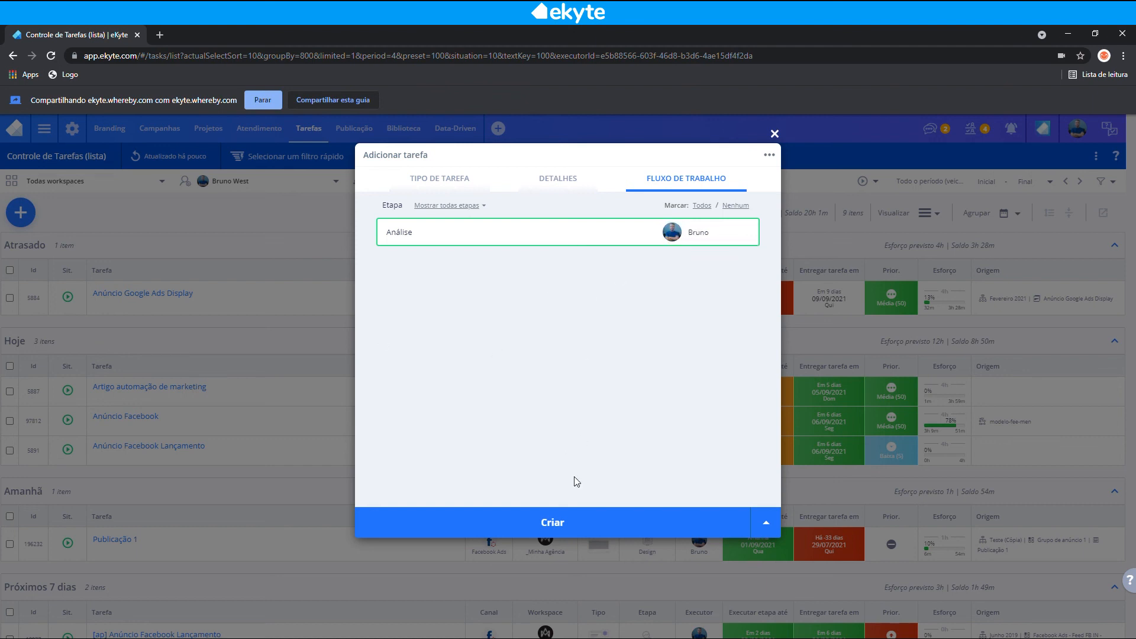
click(552, 525)
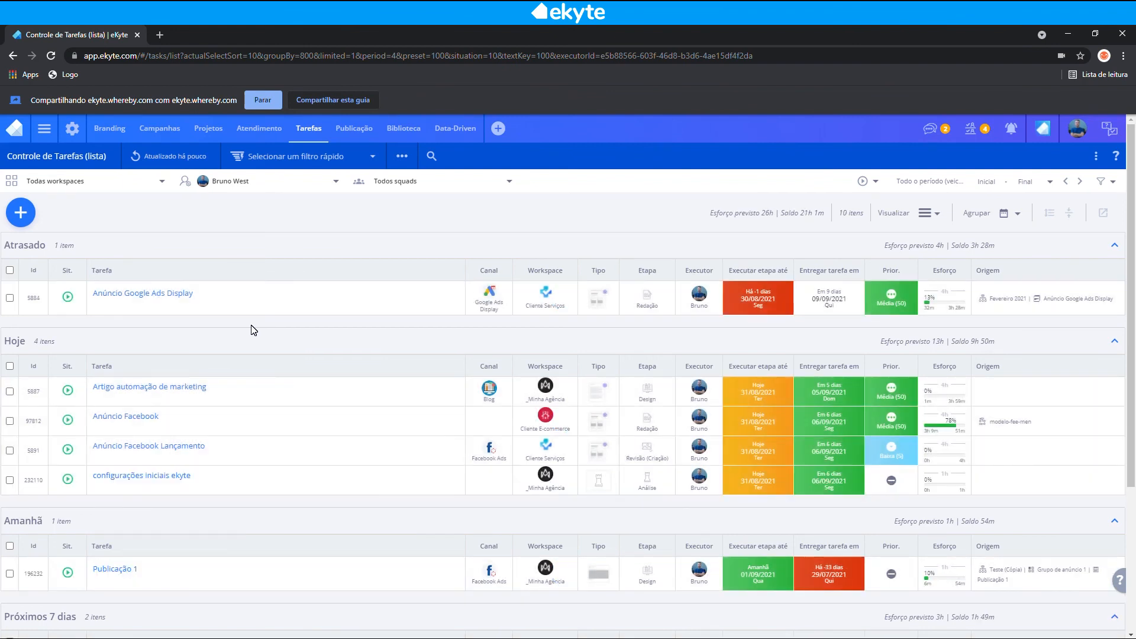
Step: Add the "Configurações Iniciais eKyte" checklist to the Análise stage of the configurações iniciais ekyte task
click(258, 482)
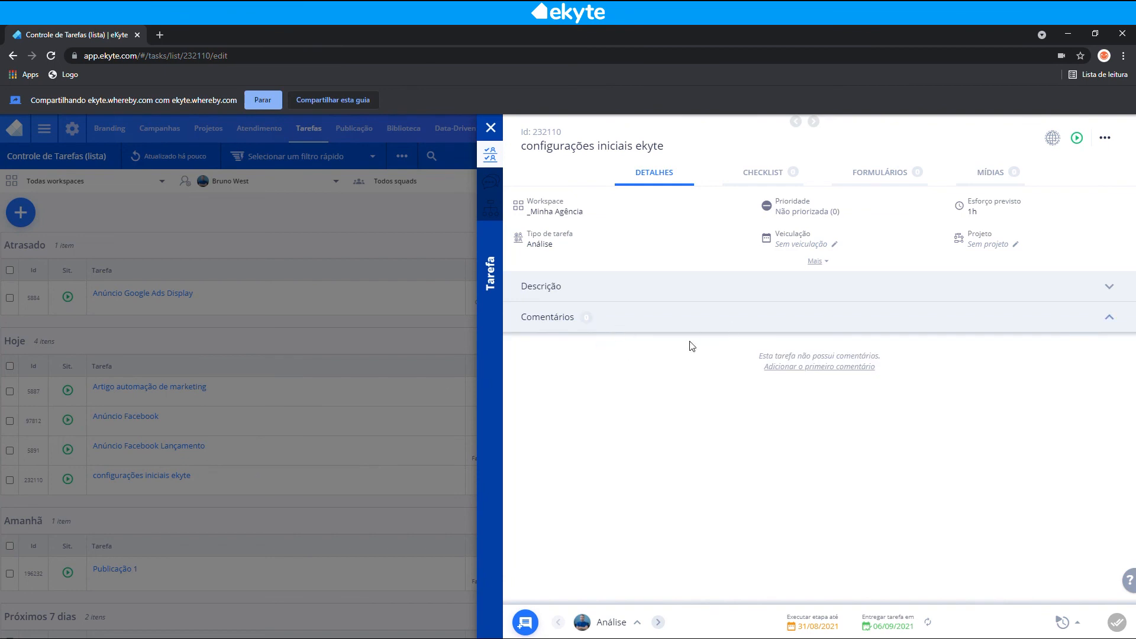
click(784, 186)
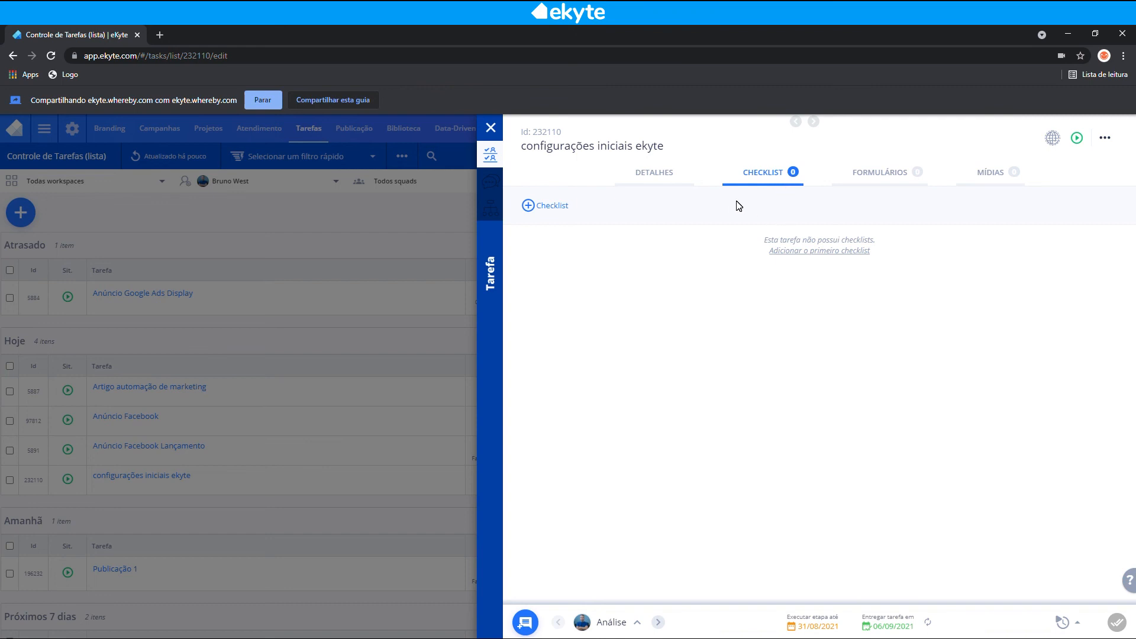
click(545, 208)
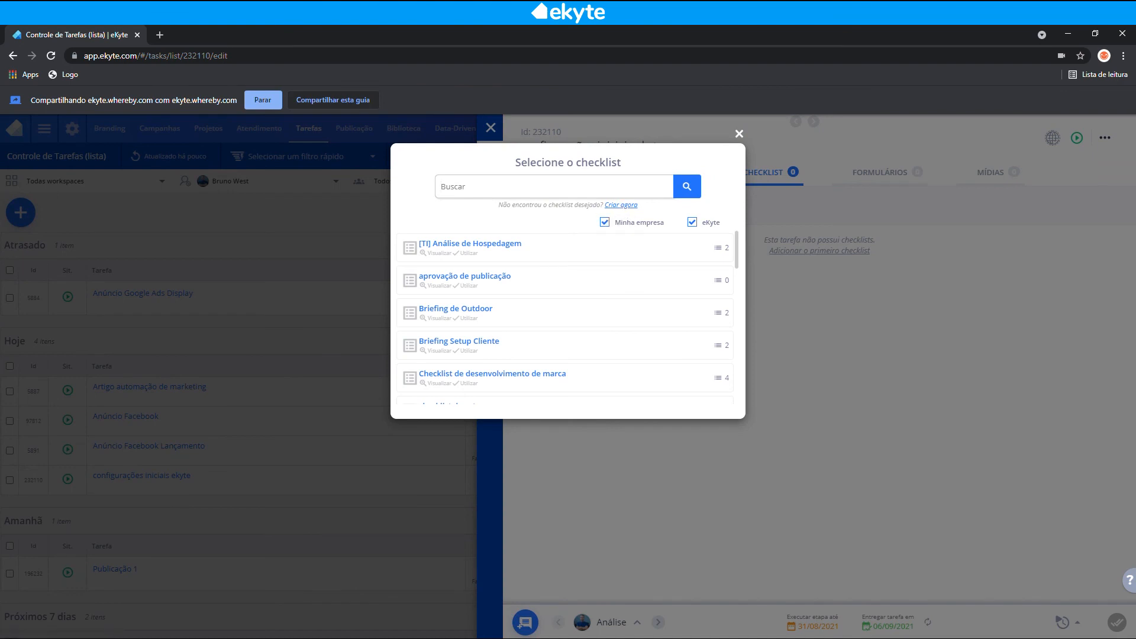
text(configura)
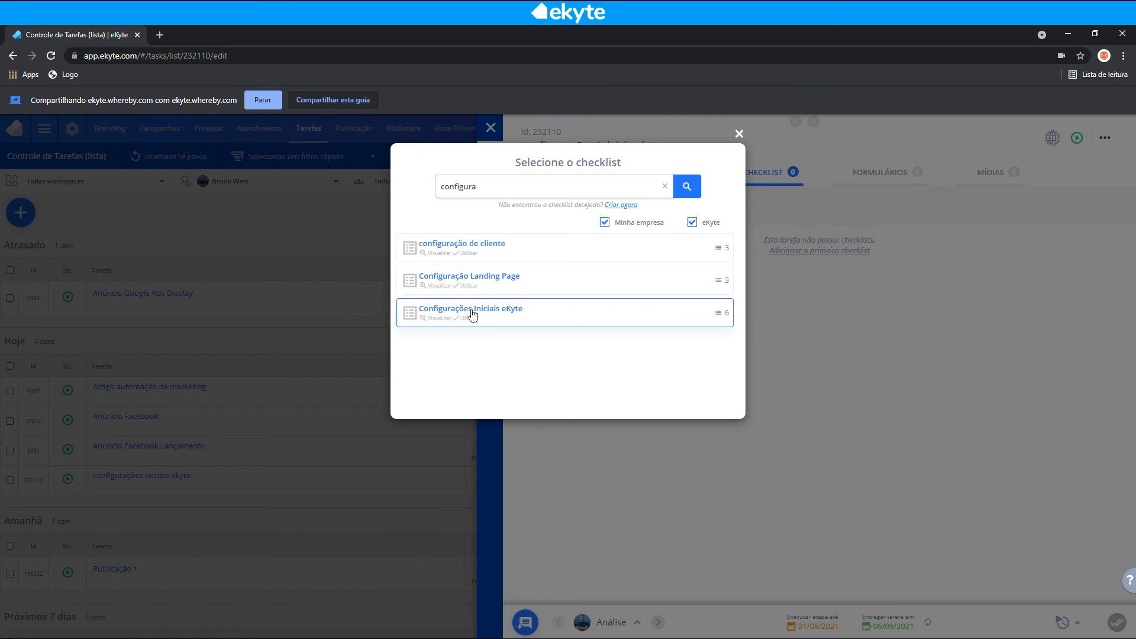
click(511, 320)
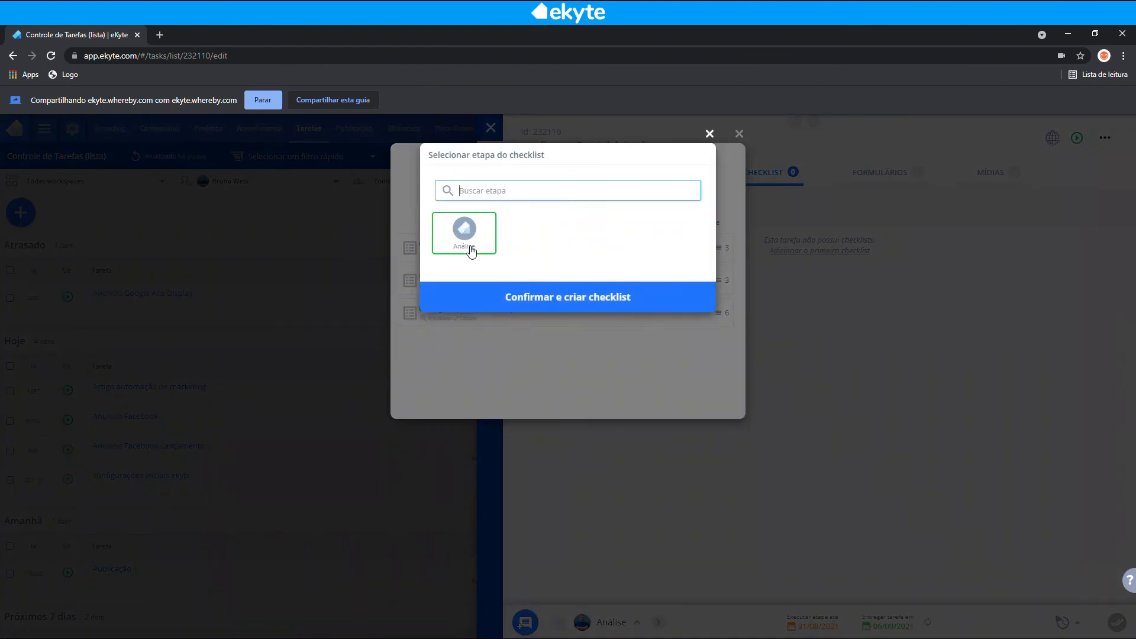
click(557, 298)
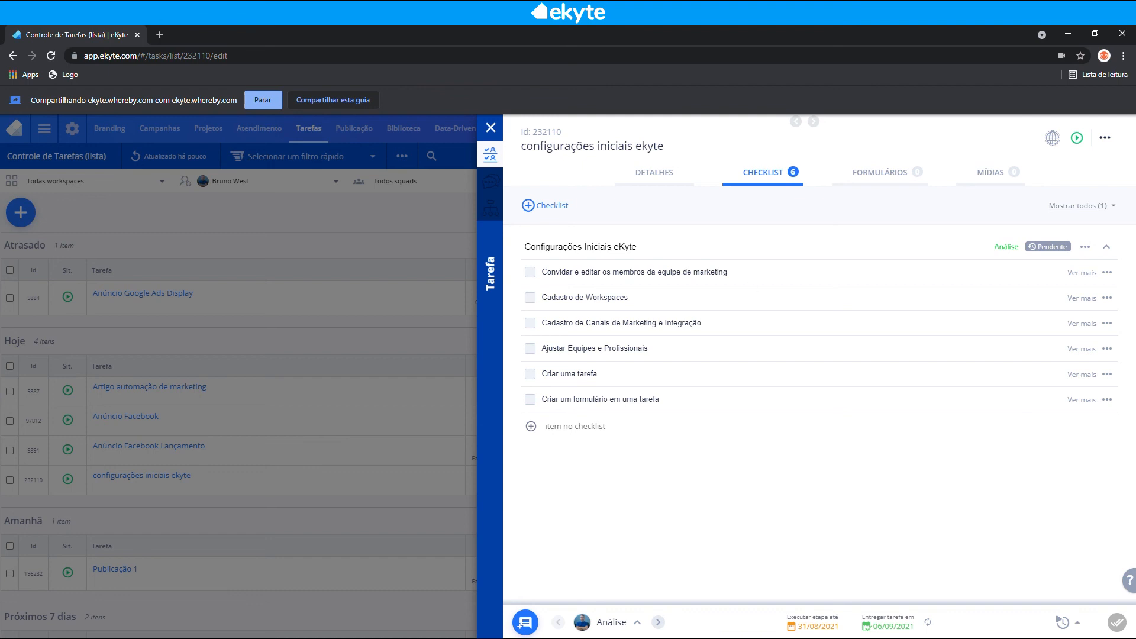
Step: Read the checklist items' detailed instructions and mark "Convidar e editar os membros da equipe de marketing" as done
click(1077, 273)
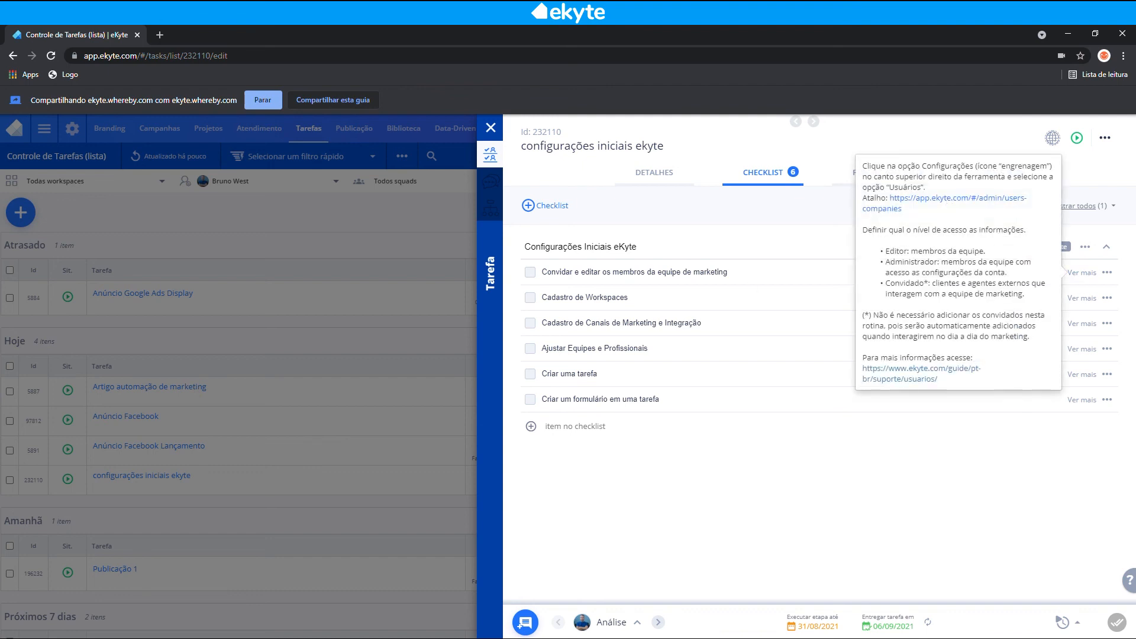
click(729, 272)
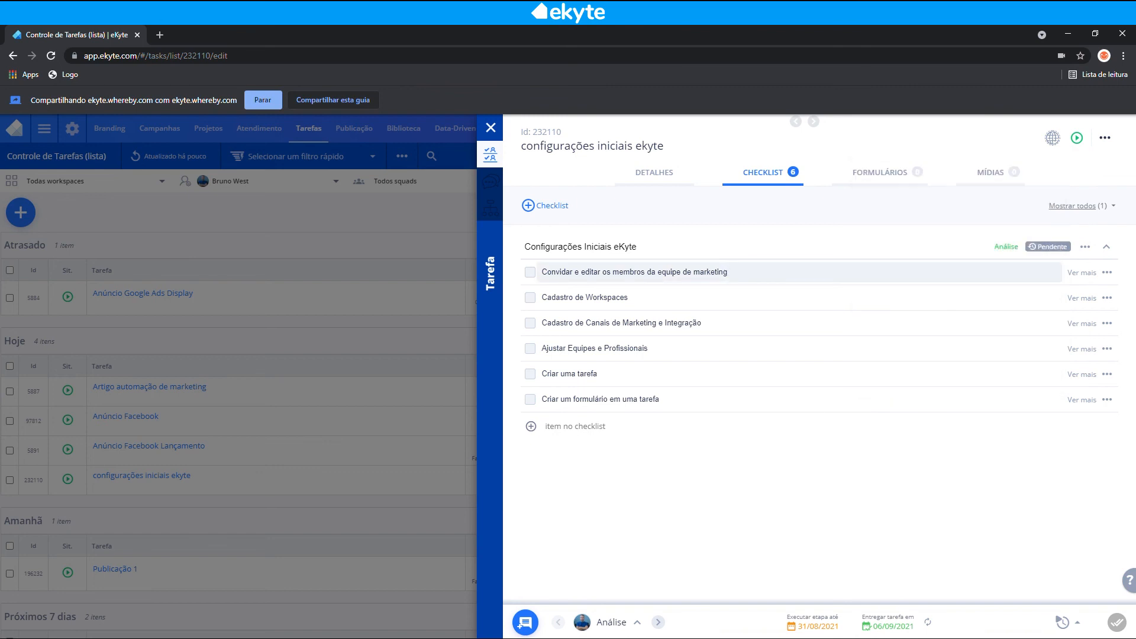
click(1077, 298)
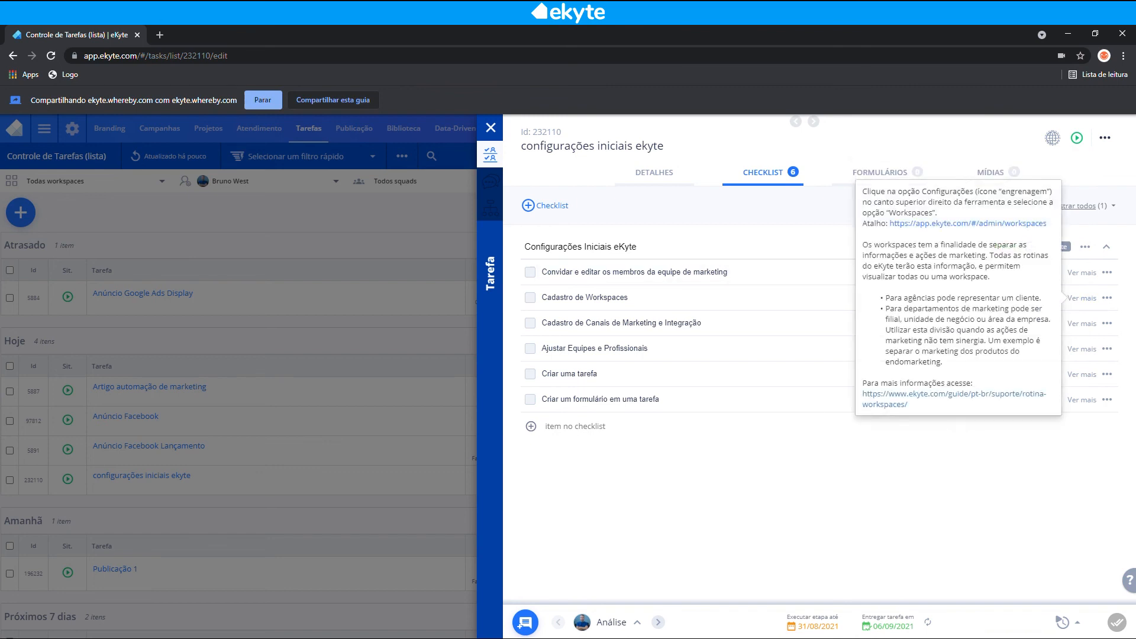
click(1078, 323)
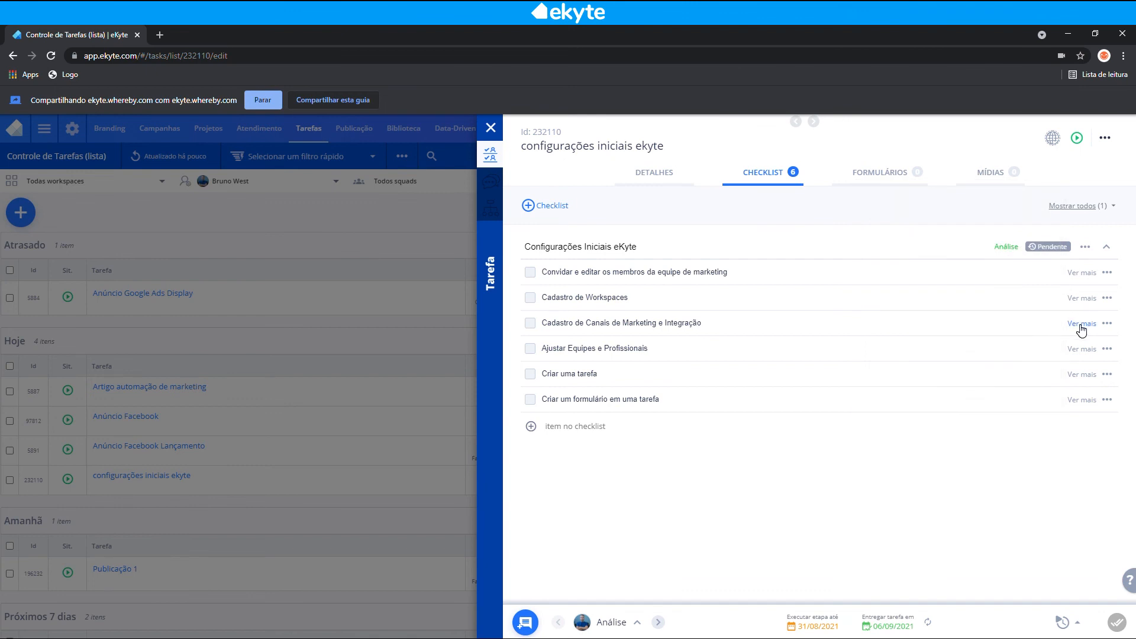
click(1080, 348)
click(1081, 374)
click(864, 484)
click(530, 273)
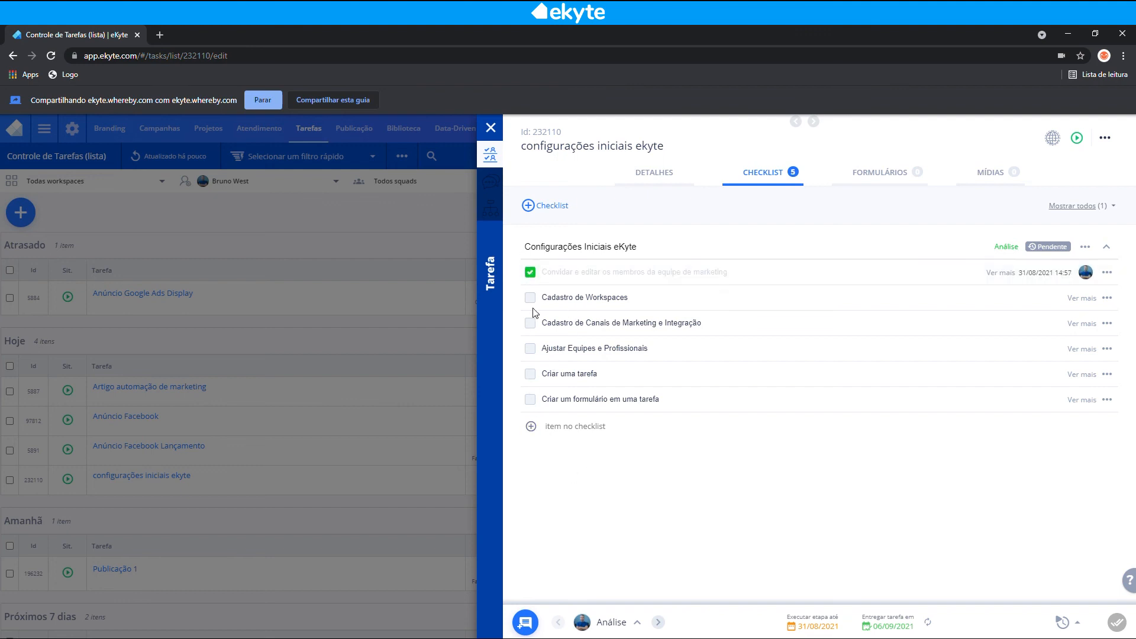